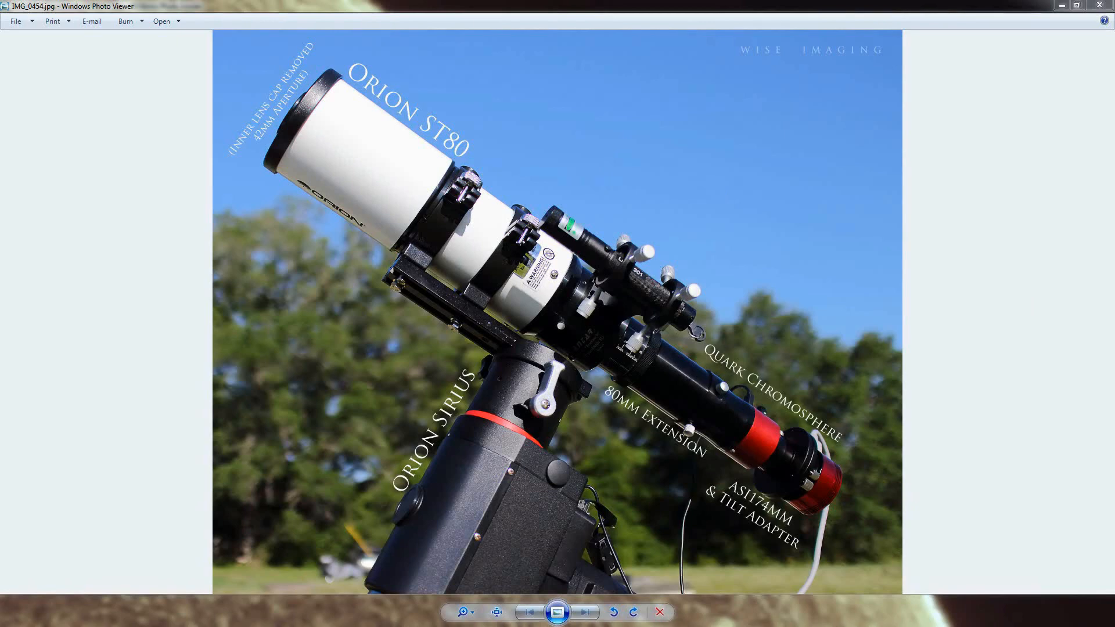
Step: Minimize the screen recorder and launch SharpCap 2.9 from the desktop
{"action": "key", "text": "Right"}
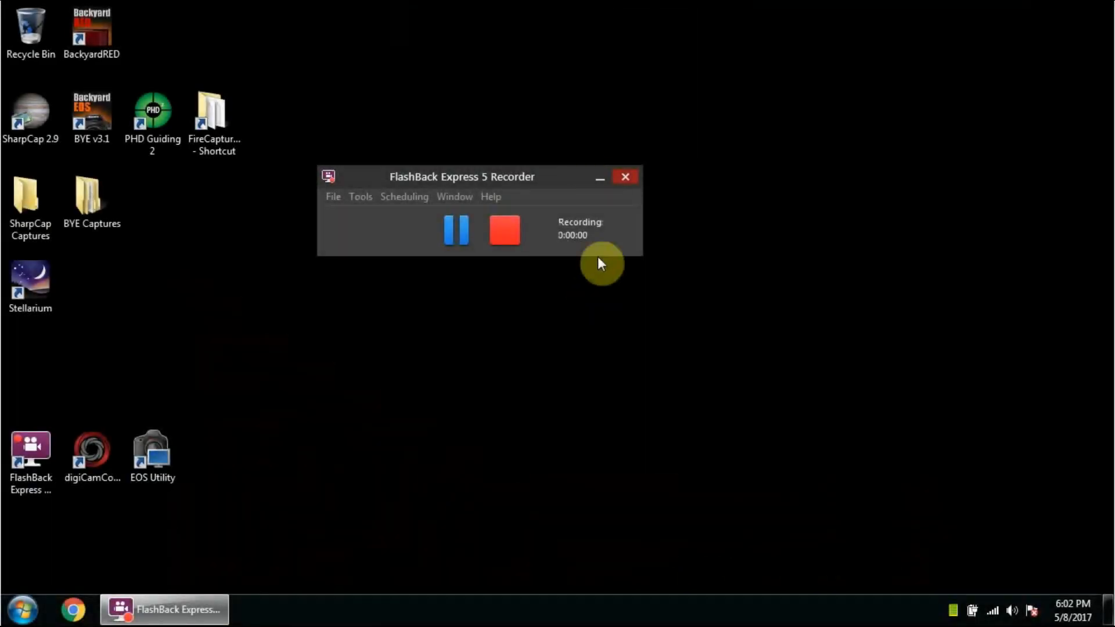
{"action": "left_click", "coordinate": [599, 177]}
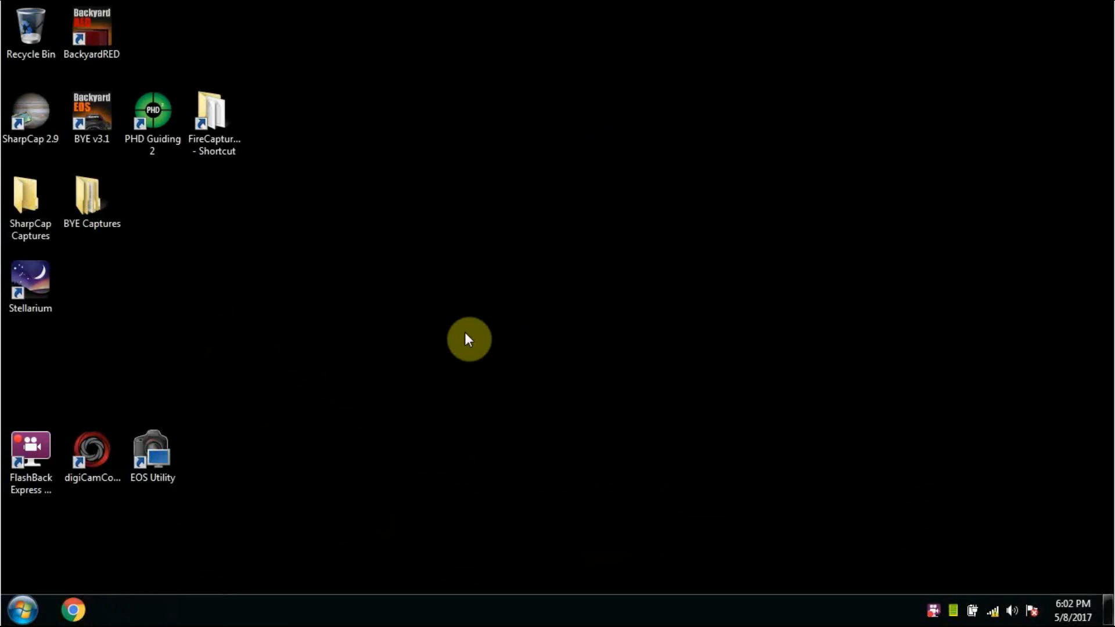
{"action": "double_click", "coordinate": [49, 119]}
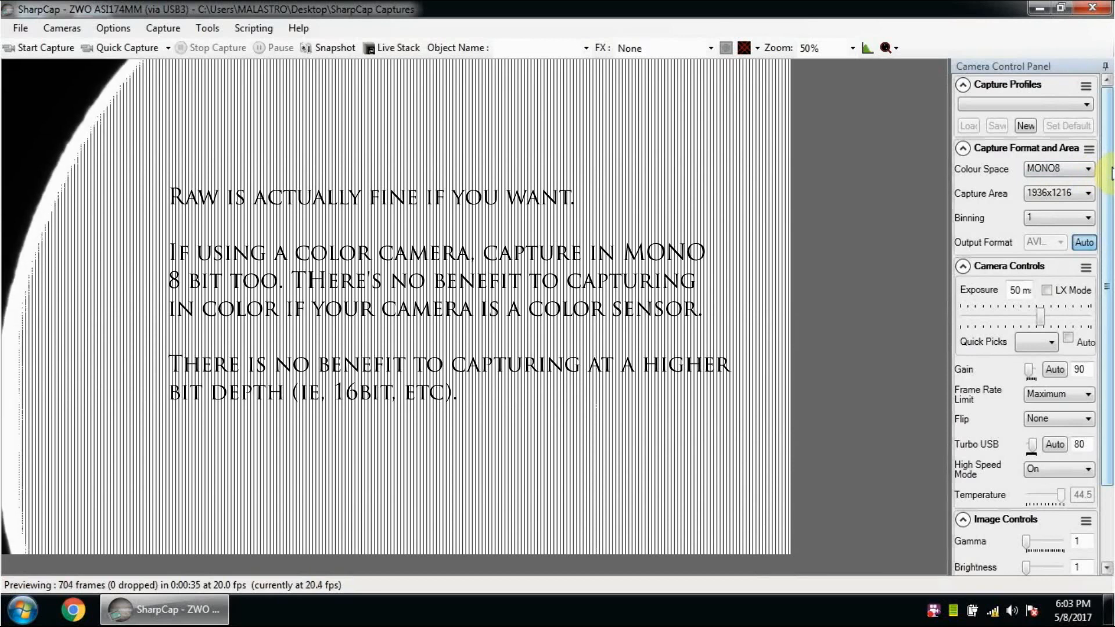
Step: Set the capture format's colour space to MONO8 and the binning to 1
{"action": "left_click", "coordinate": [1087, 170]}
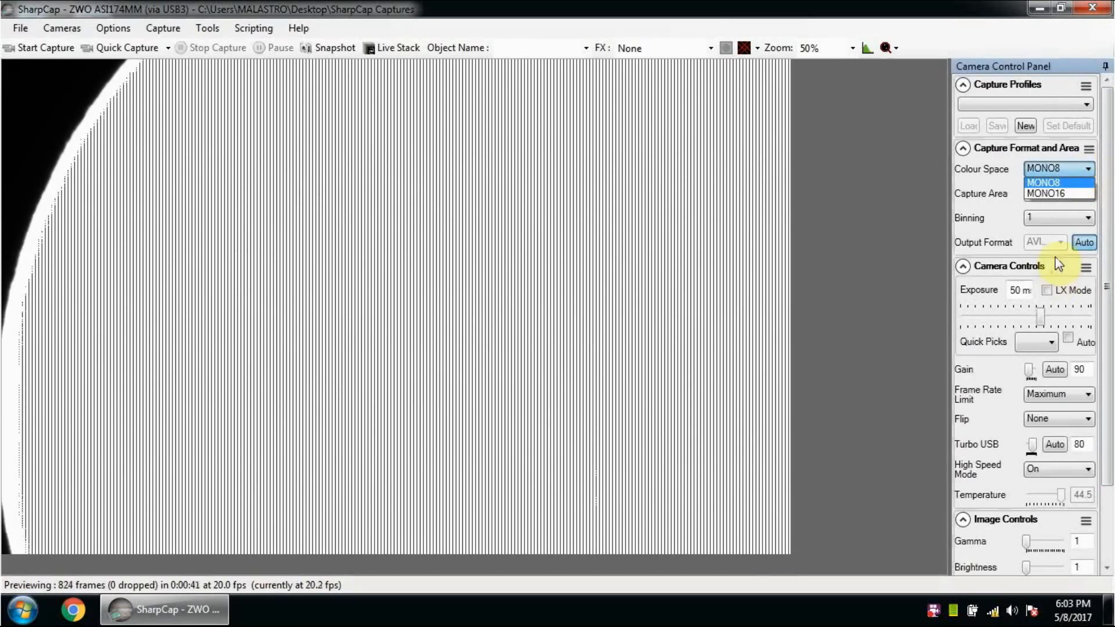
{"action": "left_click", "coordinate": [1076, 181]}
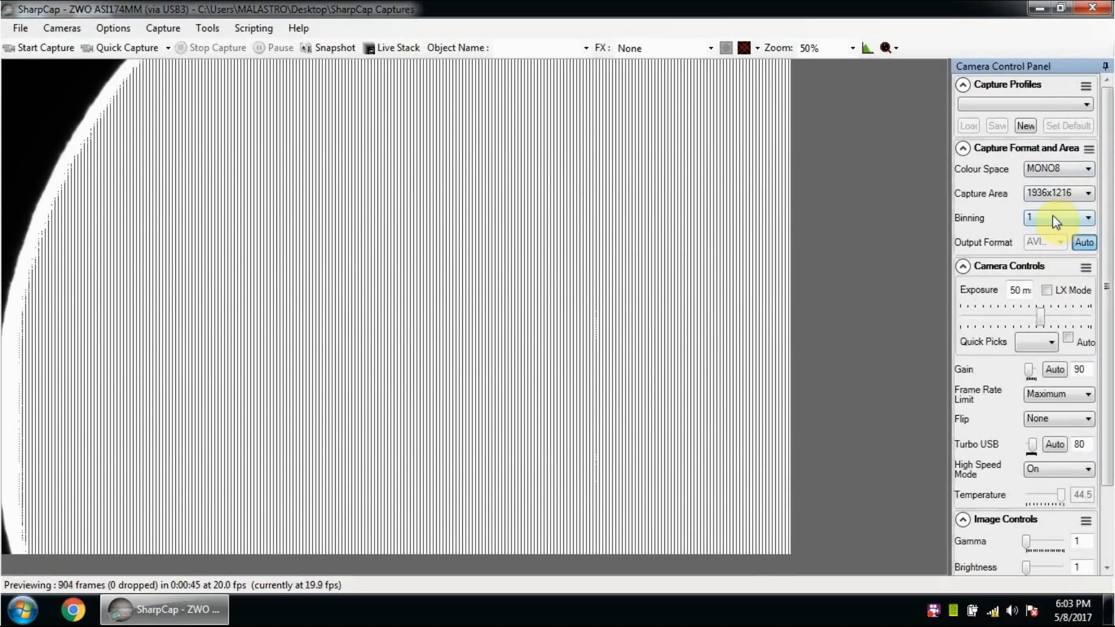
{"action": "left_click", "coordinate": [1056, 217]}
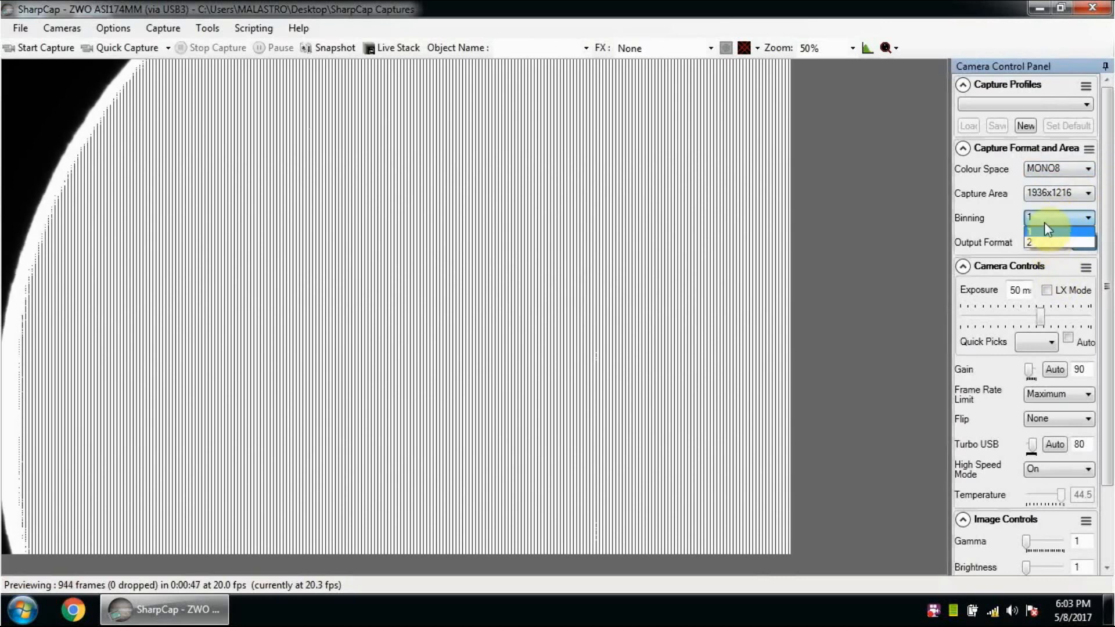
{"action": "left_click", "coordinate": [1044, 217]}
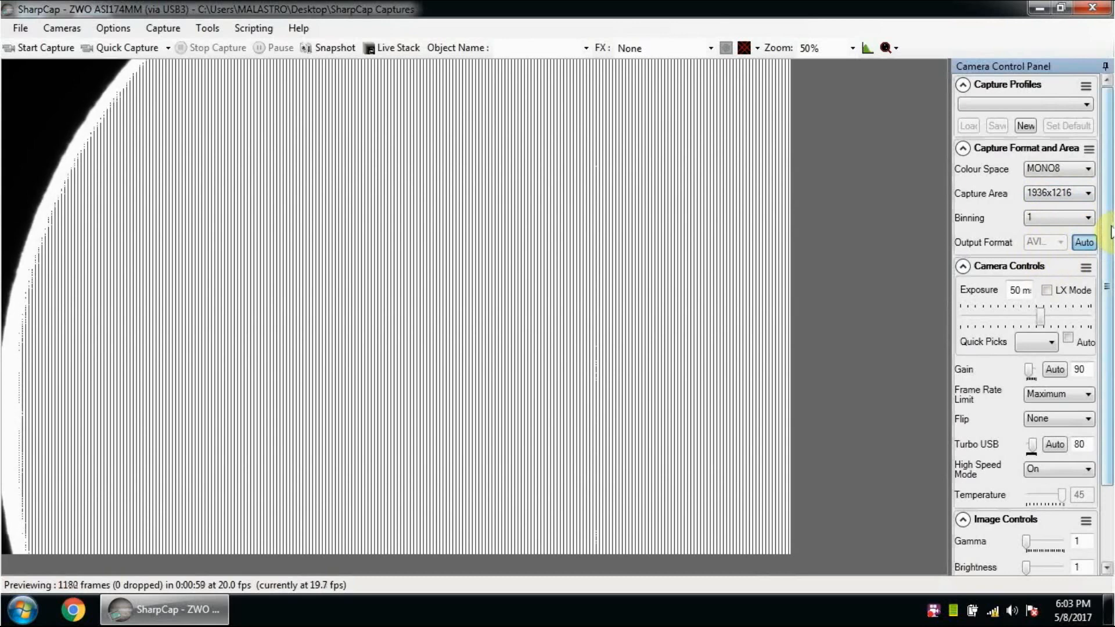
Step: Set the camera exposure to 10 ms
{"action": "left_click_drag", "start_coordinate": [1111, 232], "coordinate": [1107, 296]}
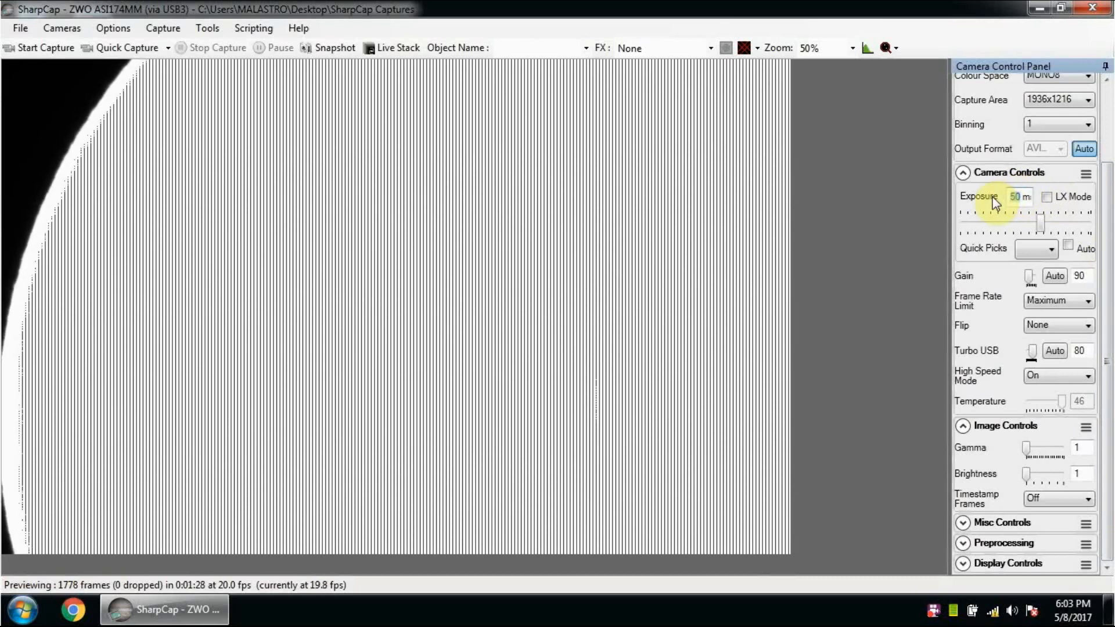
{"action": "type", "text": "10"}
{"action": "key", "text": "Return"}
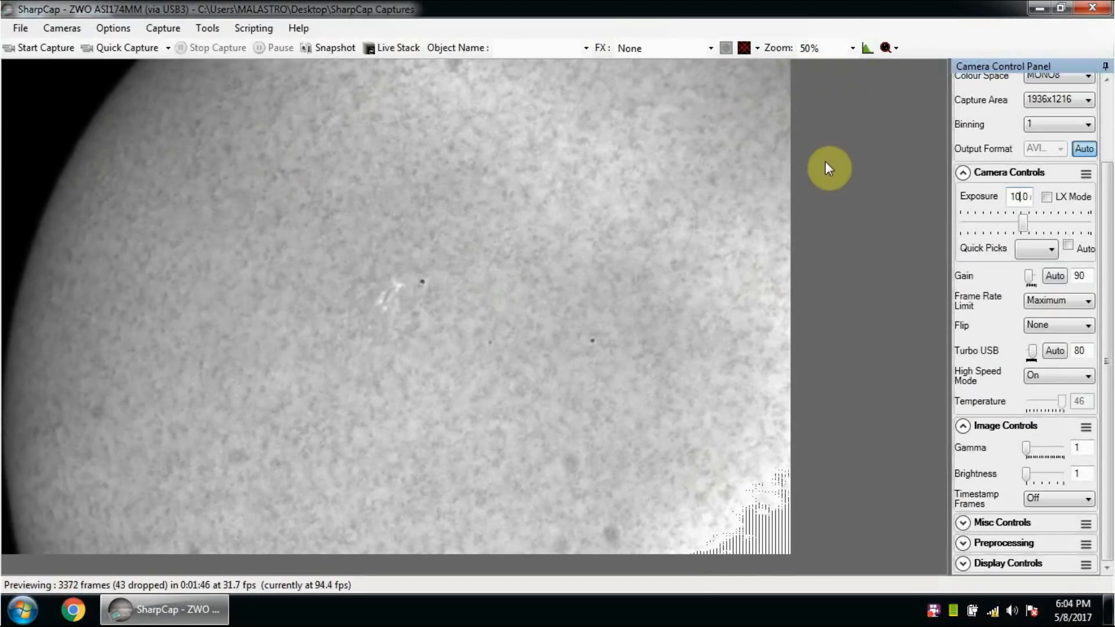
Step: Lower the camera gain against the histogram, trying 60 and settling on 70, and hide the histogram
{"action": "left_click", "coordinate": [868, 49]}
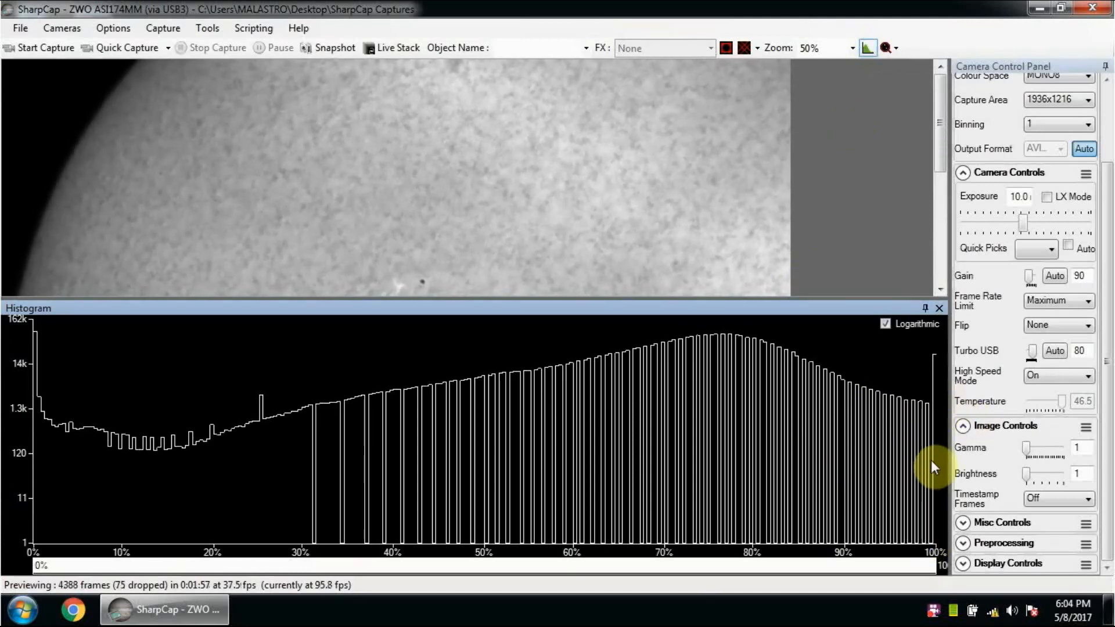
{"action": "left_click", "coordinate": [1086, 276]}
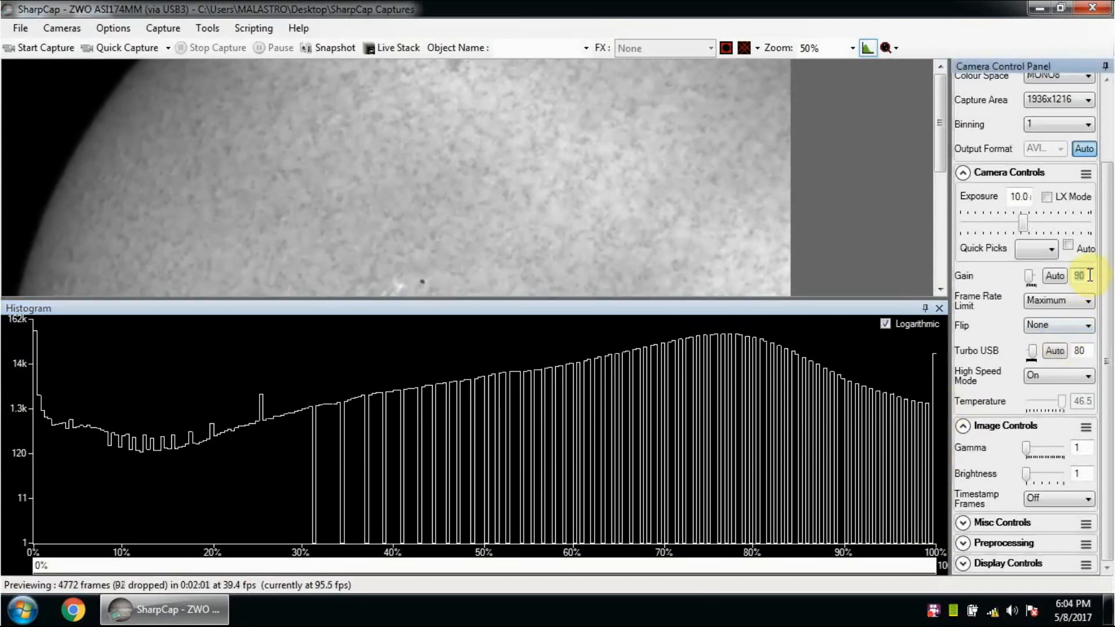
{"action": "type", "text": "60"}
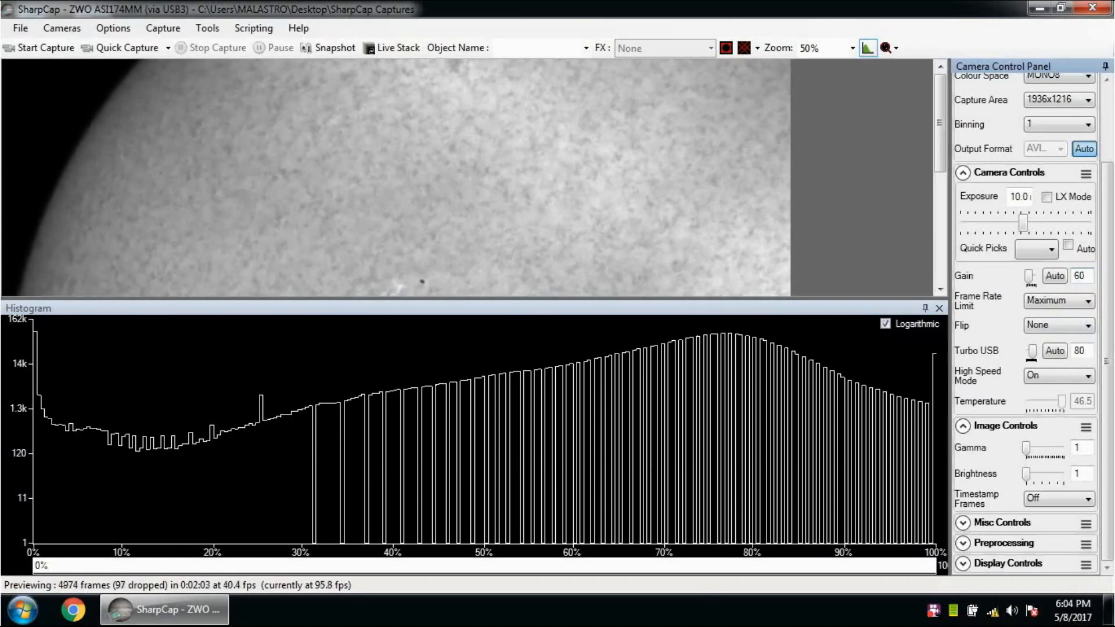
{"action": "key", "text": "Return"}
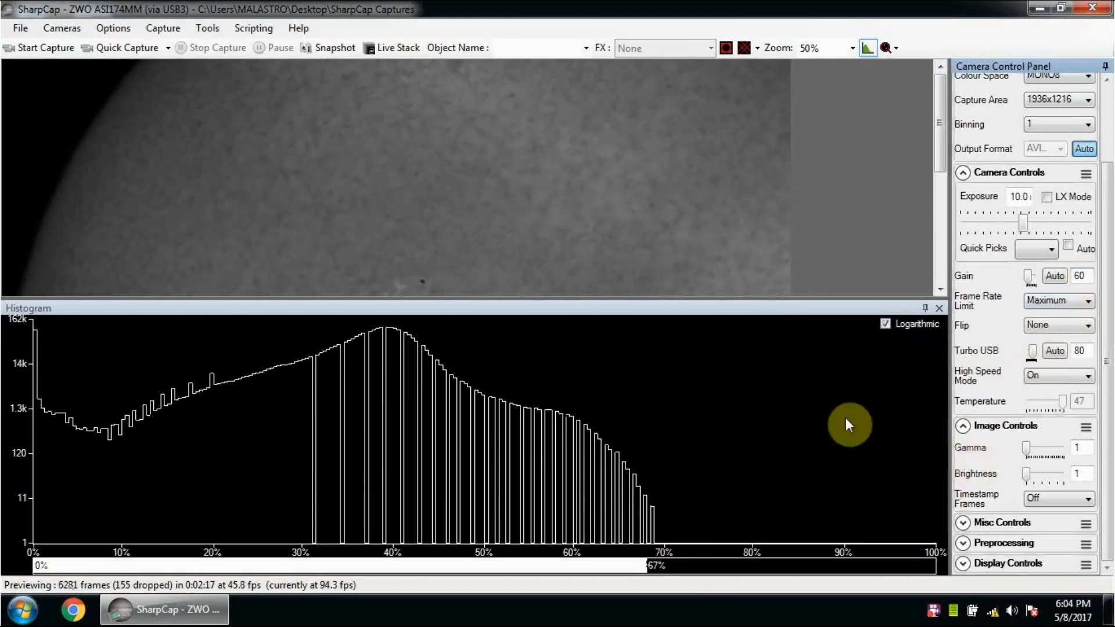
{"action": "double_click", "coordinate": [1090, 276]}
{"action": "type", "text": "70"}
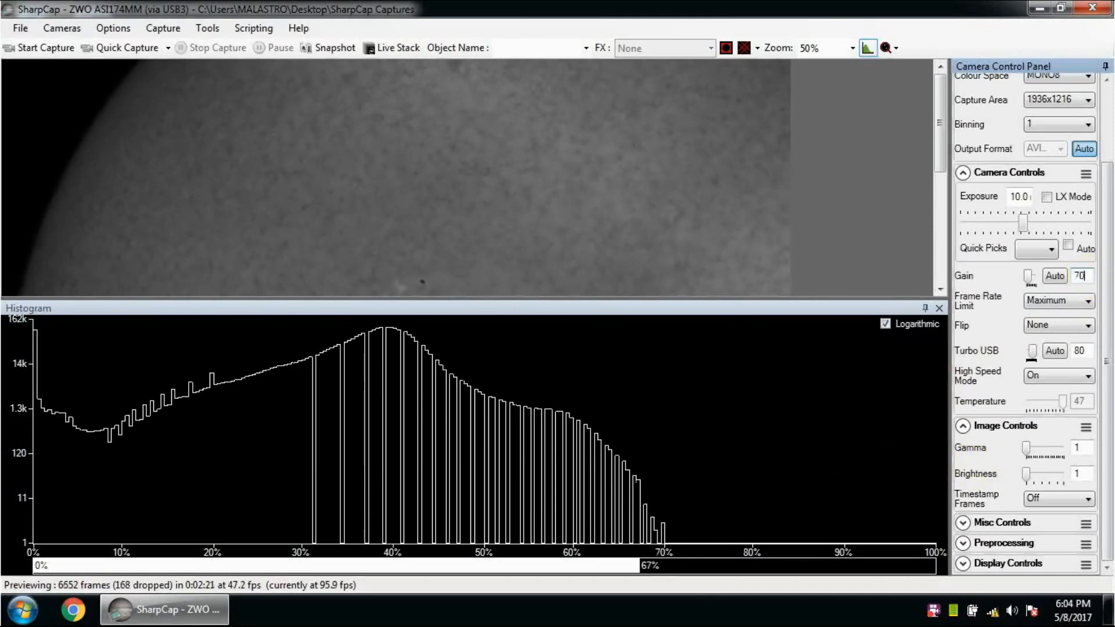
{"action": "key", "text": "Return"}
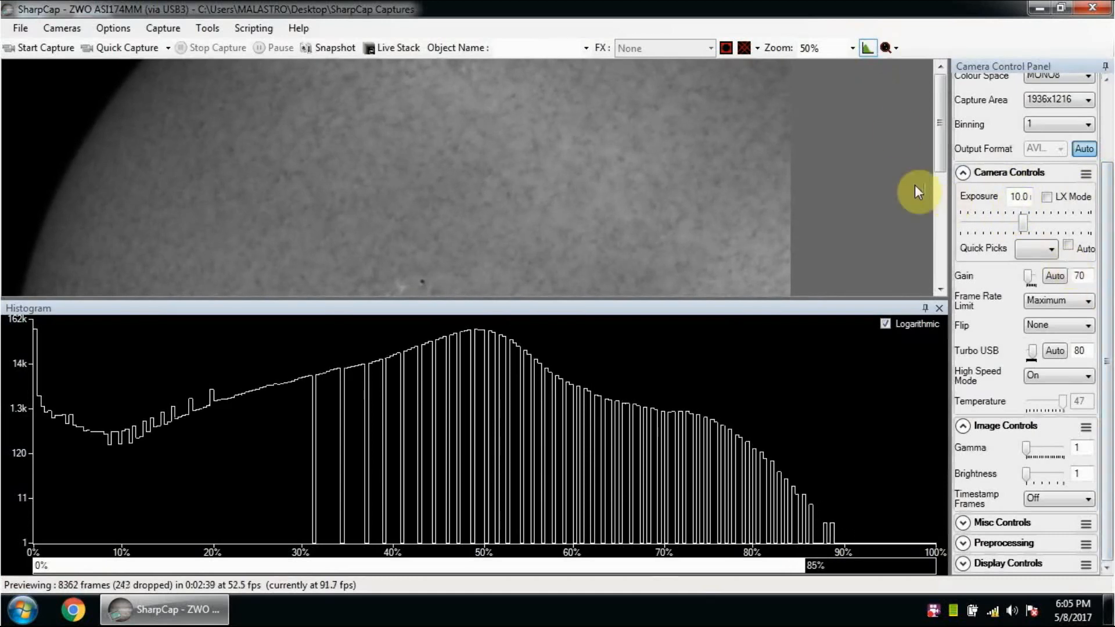
{"action": "left_click", "coordinate": [866, 49]}
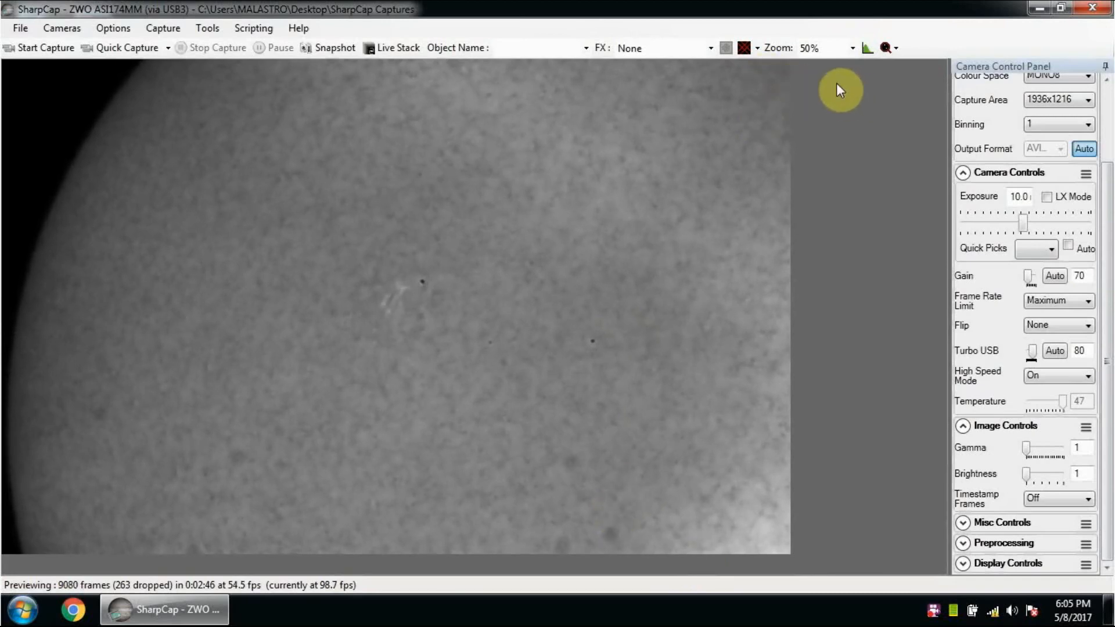
Step: Examine the sunspots and surrounding solar surface at 100% preview zoom and return the preview to 50%
{"action": "left_click", "coordinate": [829, 50]}
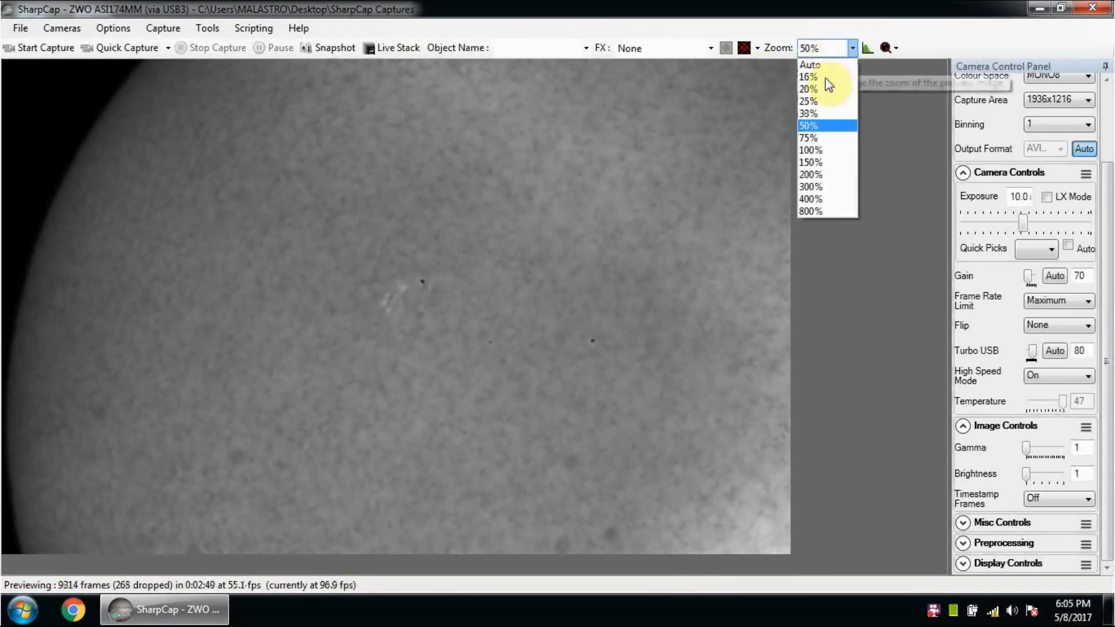
{"action": "left_click", "coordinate": [813, 150]}
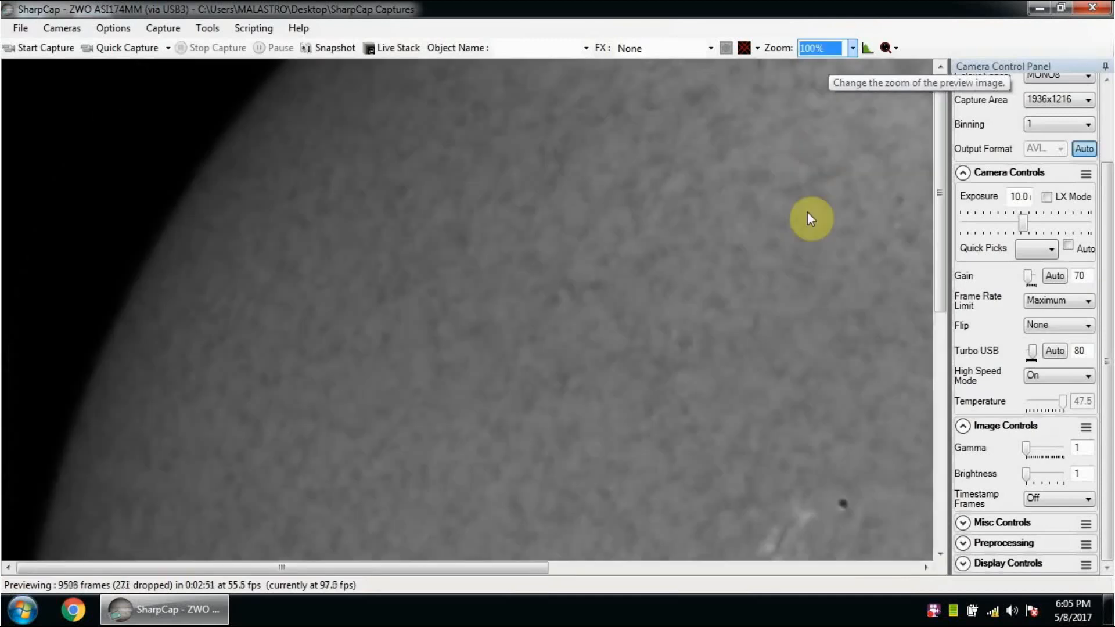
{"action": "left_click_drag", "start_coordinate": [531, 568], "coordinate": [709, 566]}
{"action": "left_click_drag", "start_coordinate": [939, 278], "coordinate": [929, 403]}
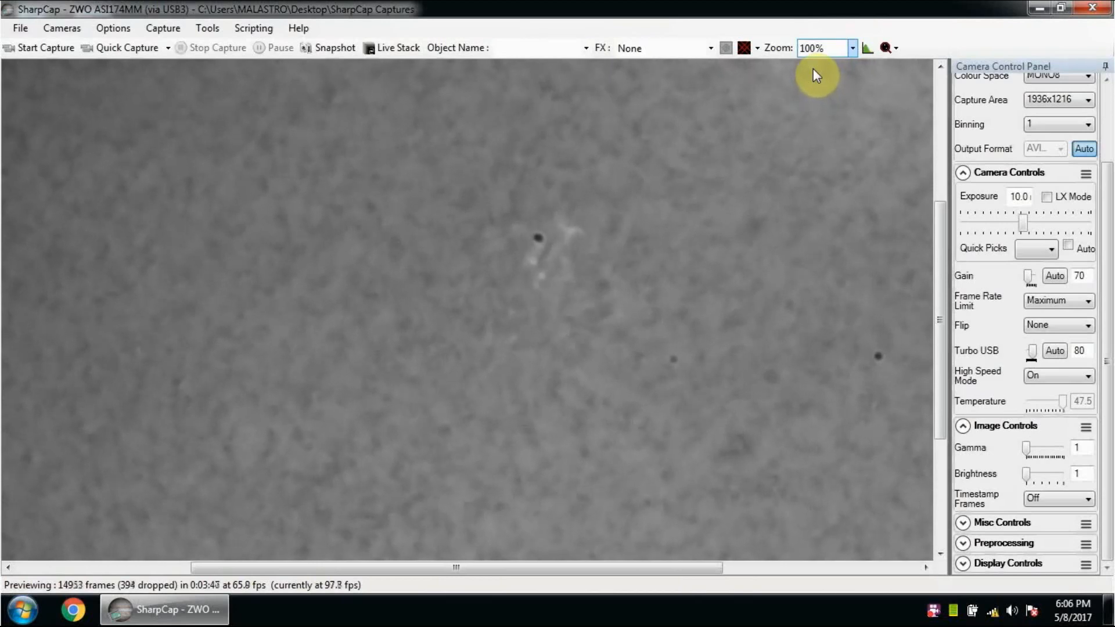
{"action": "left_click", "coordinate": [817, 49]}
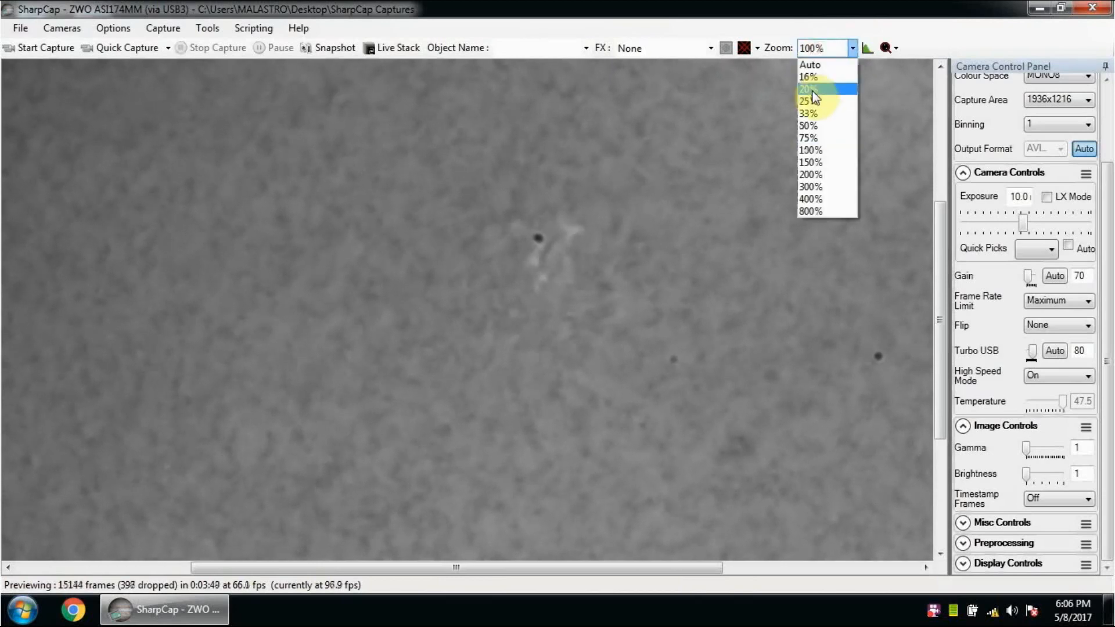
{"action": "left_click", "coordinate": [817, 126]}
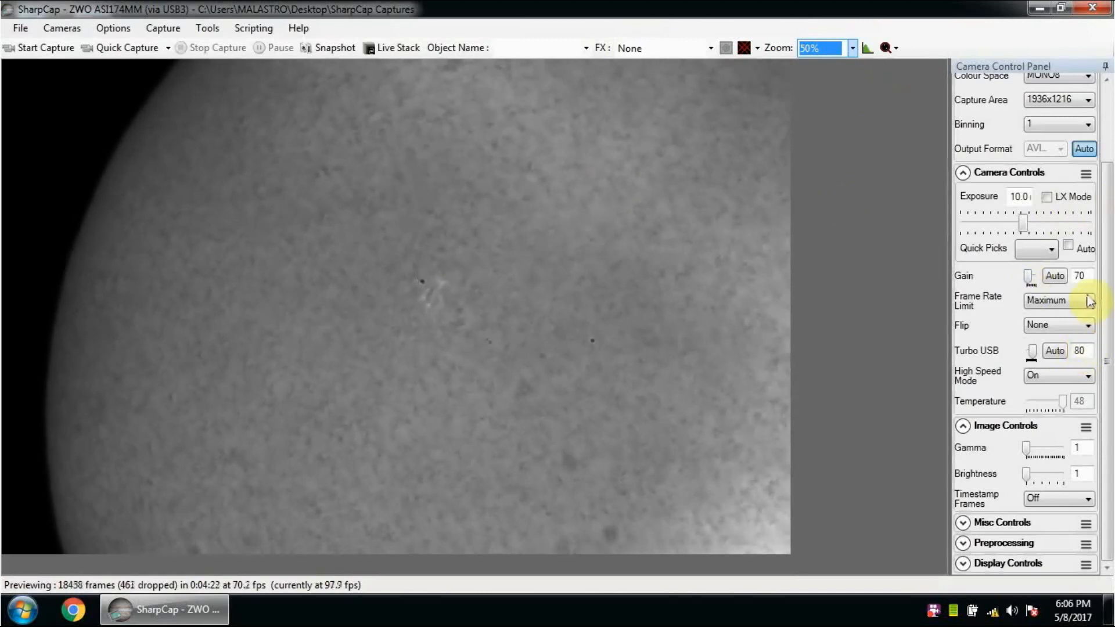
Step: Set the gamma in the image controls to 99
{"action": "left_click", "coordinate": [1087, 275]}
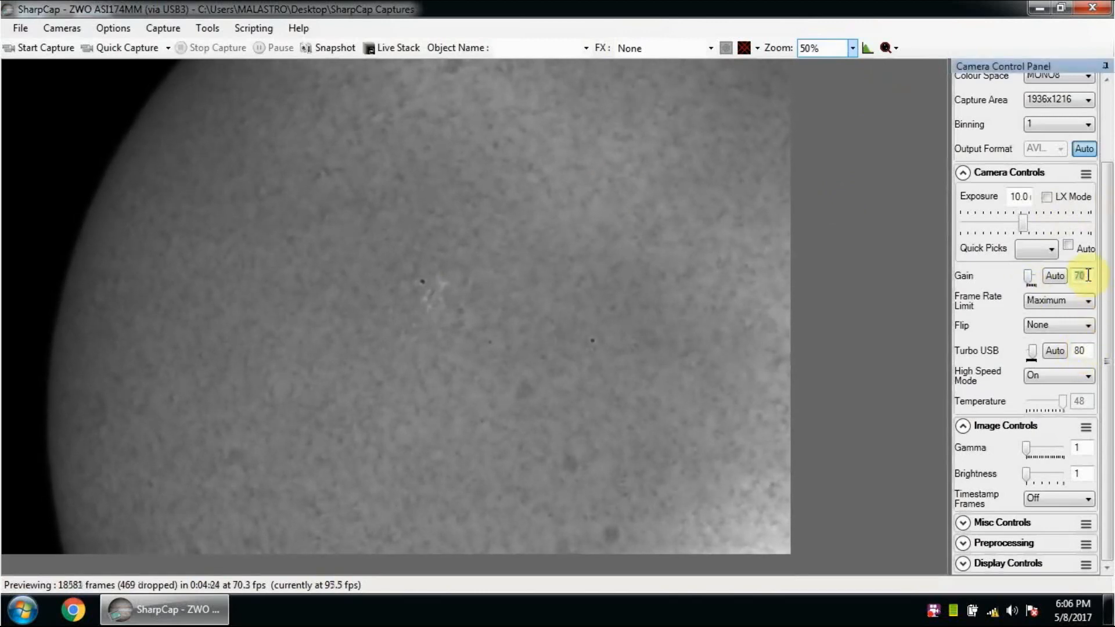
{"action": "double_click", "coordinate": [1075, 449]}
{"action": "type", "text": "99"}
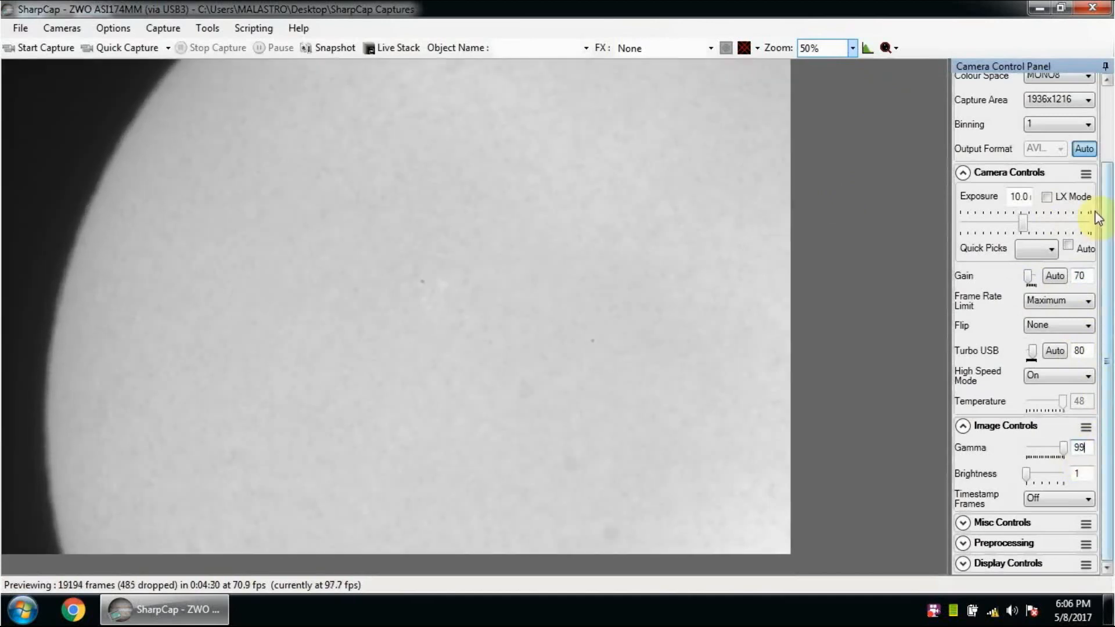
Step: Raise the camera gain to 200 and fine-tune it to 240 for the prominences on the solar limb
{"action": "left_click", "coordinate": [1086, 276]}
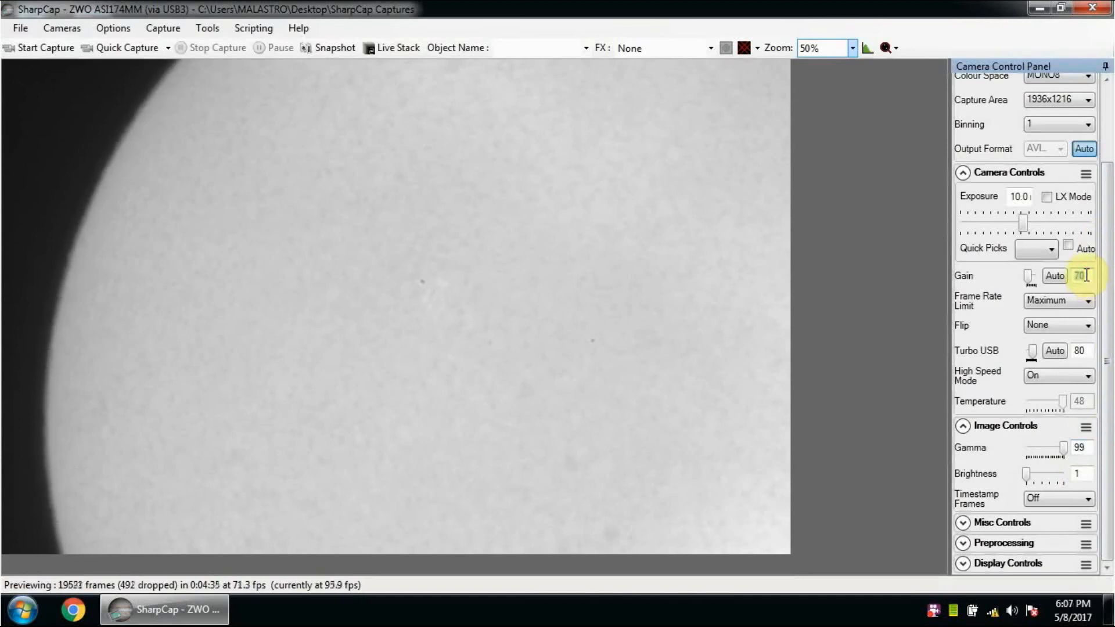
{"action": "type", "text": "2000"}
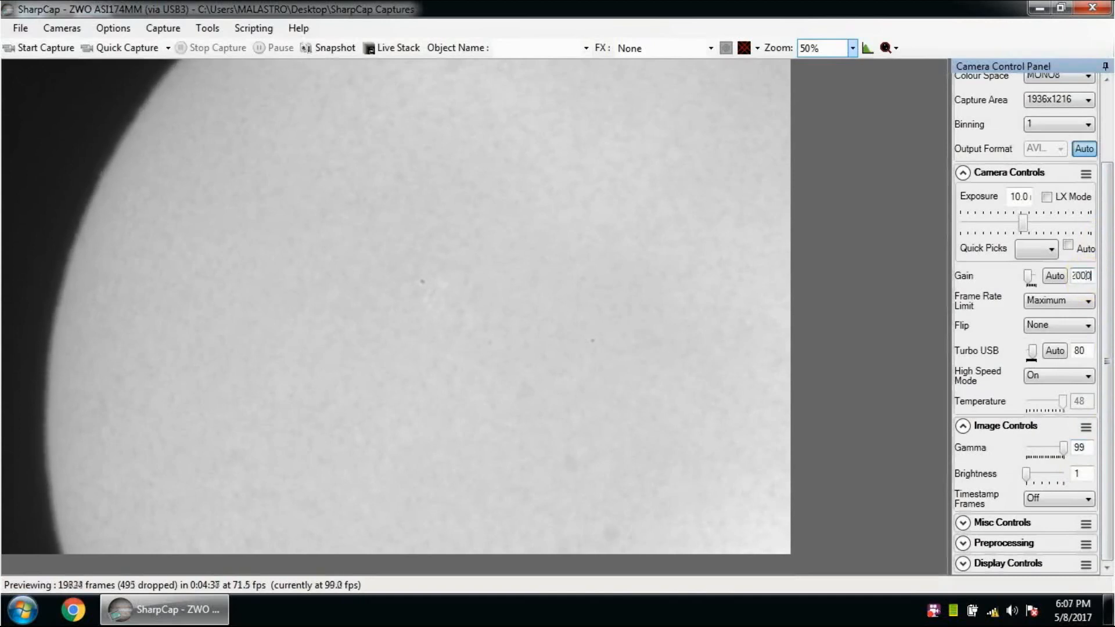
{"action": "key", "text": "Return"}
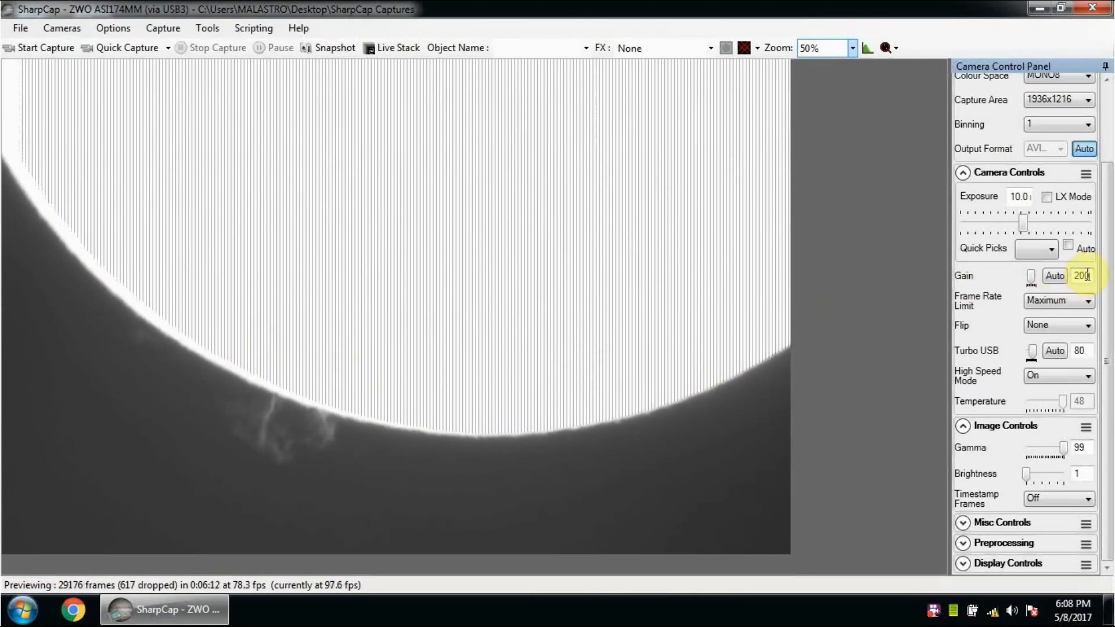
{"action": "type", "text": "0"}
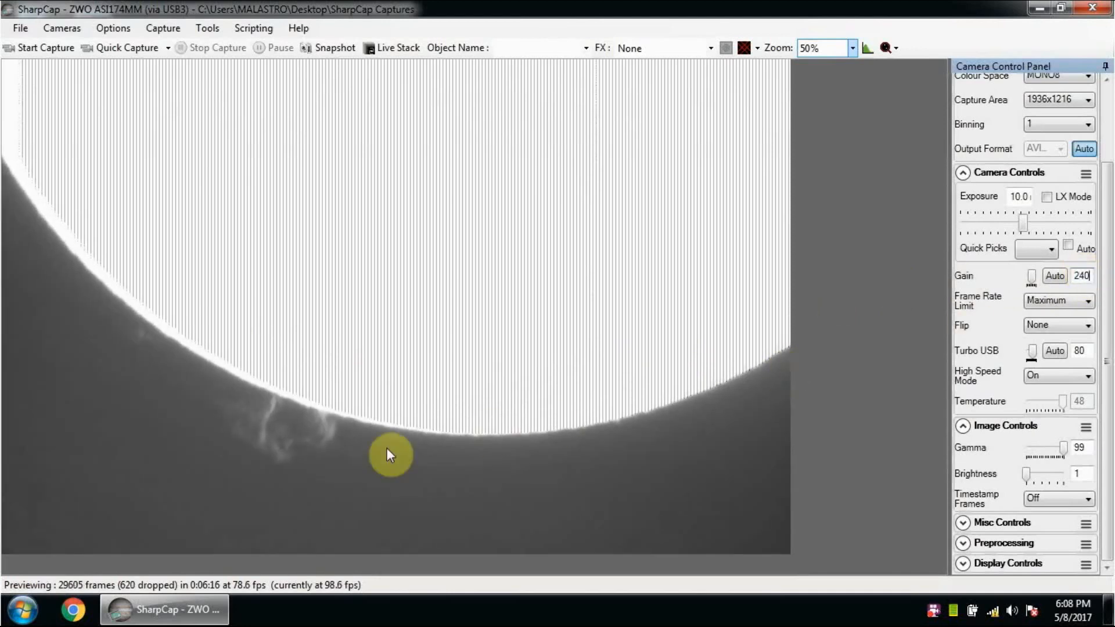
Step: Examine the prominences along the lower solar limb at 100% preview zoom
{"action": "left_click", "coordinate": [828, 46]}
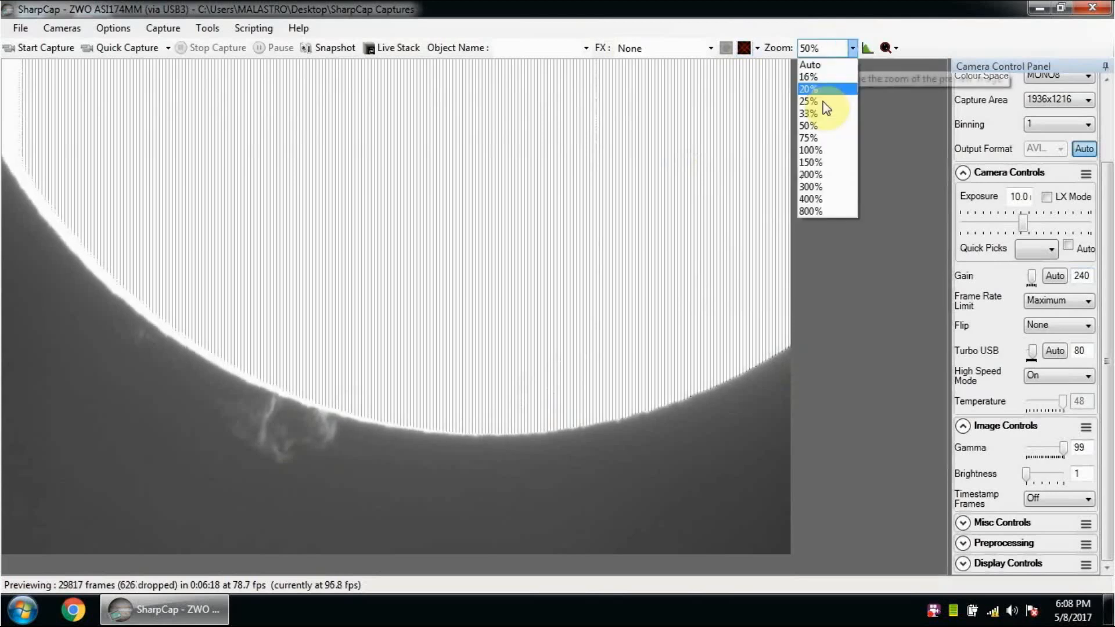
{"action": "left_click", "coordinate": [814, 150]}
{"action": "left_click_drag", "start_coordinate": [939, 255], "coordinate": [928, 447]}
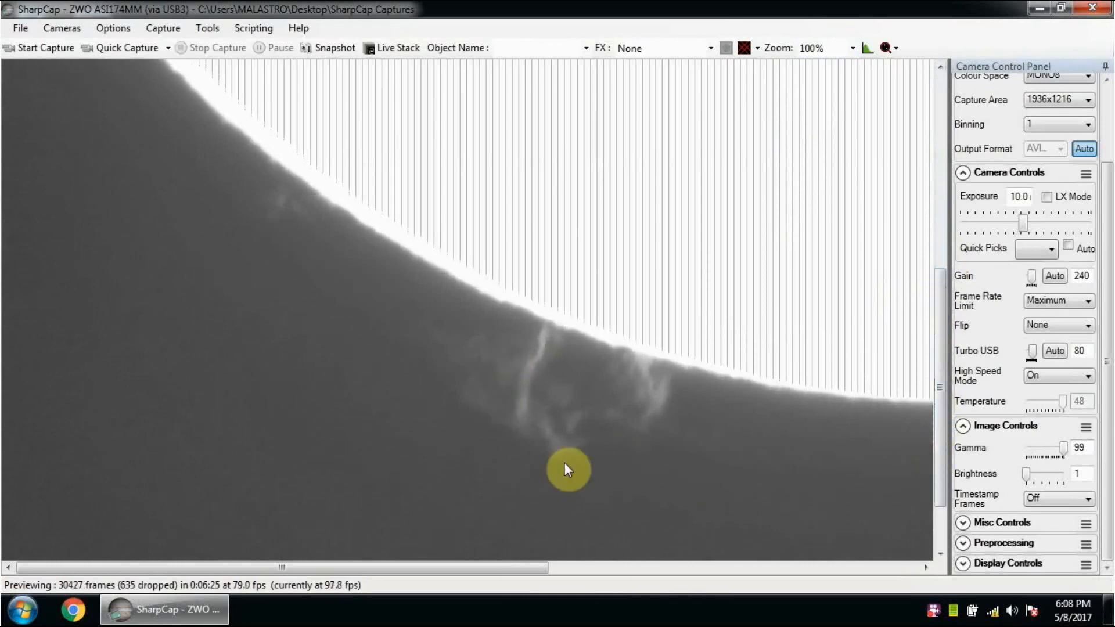
{"action": "left_click_drag", "start_coordinate": [511, 567], "coordinate": [610, 578]}
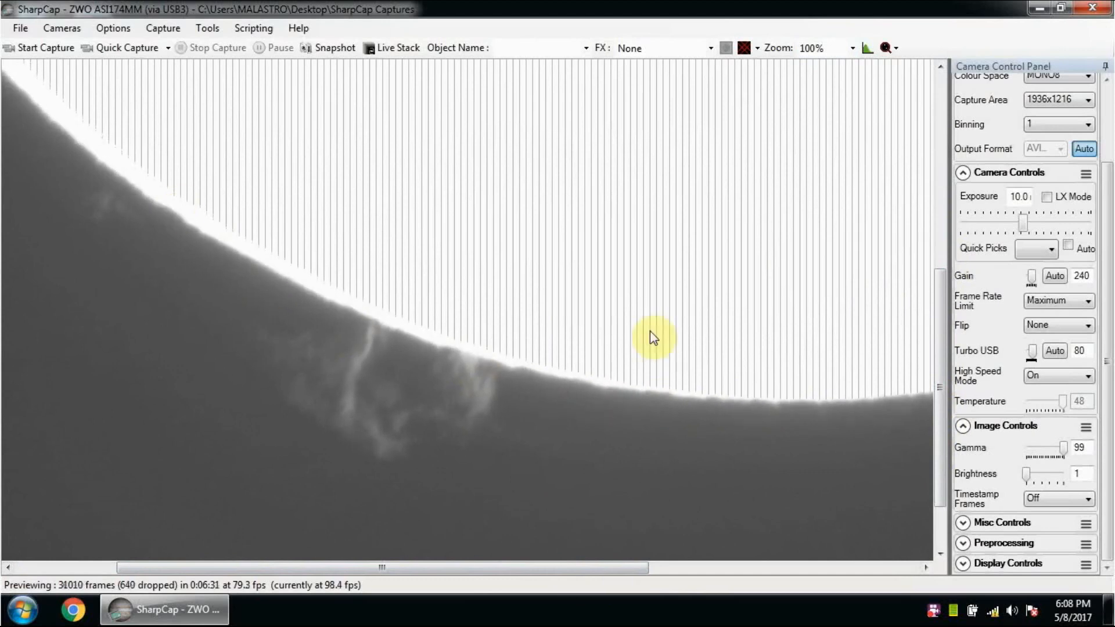
{"action": "left_click_drag", "start_coordinate": [627, 570], "coordinate": [849, 560]}
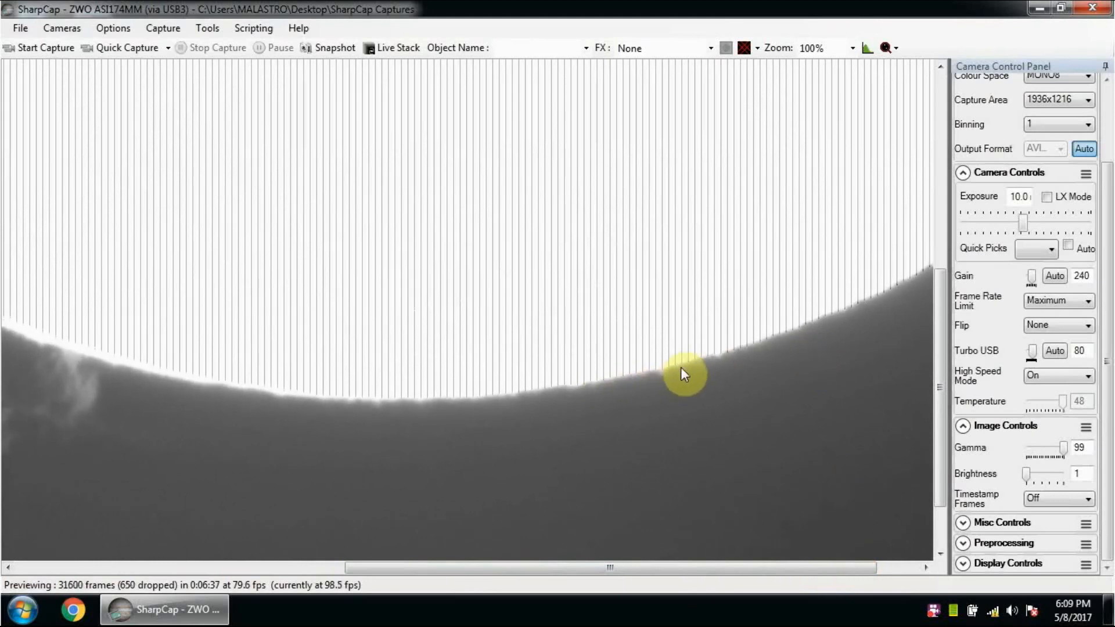
{"action": "left_click_drag", "start_coordinate": [705, 570], "coordinate": [433, 570]}
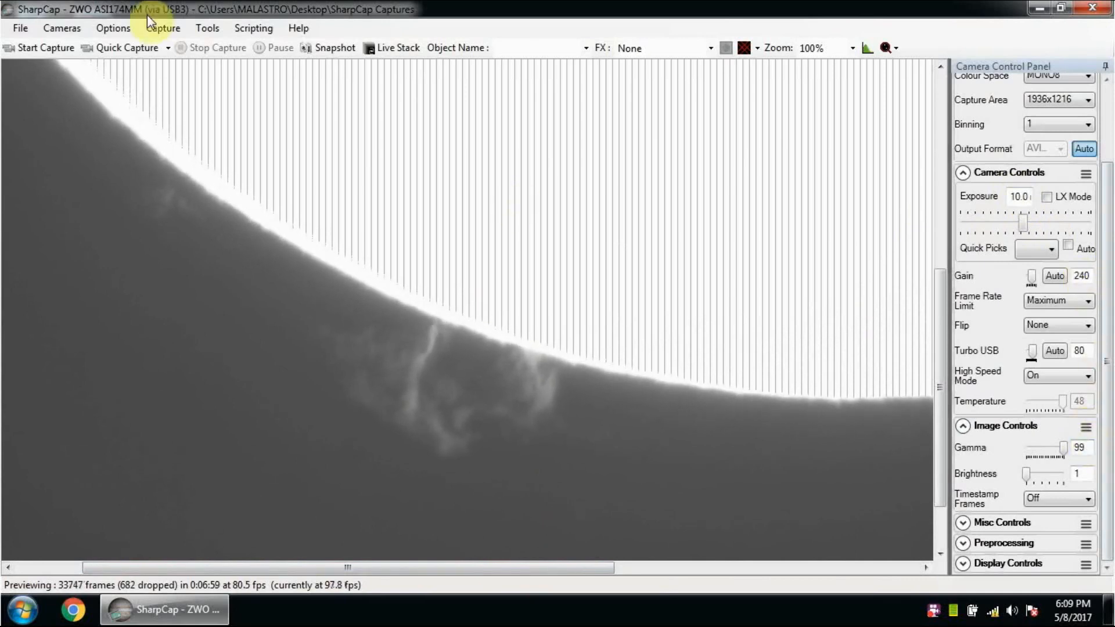
Step: Capture a video of the prominence limited to 500 frames and return the preview zoom to 50%
{"action": "left_click", "coordinate": [161, 28]}
{"action": "left_click", "coordinate": [159, 43]}
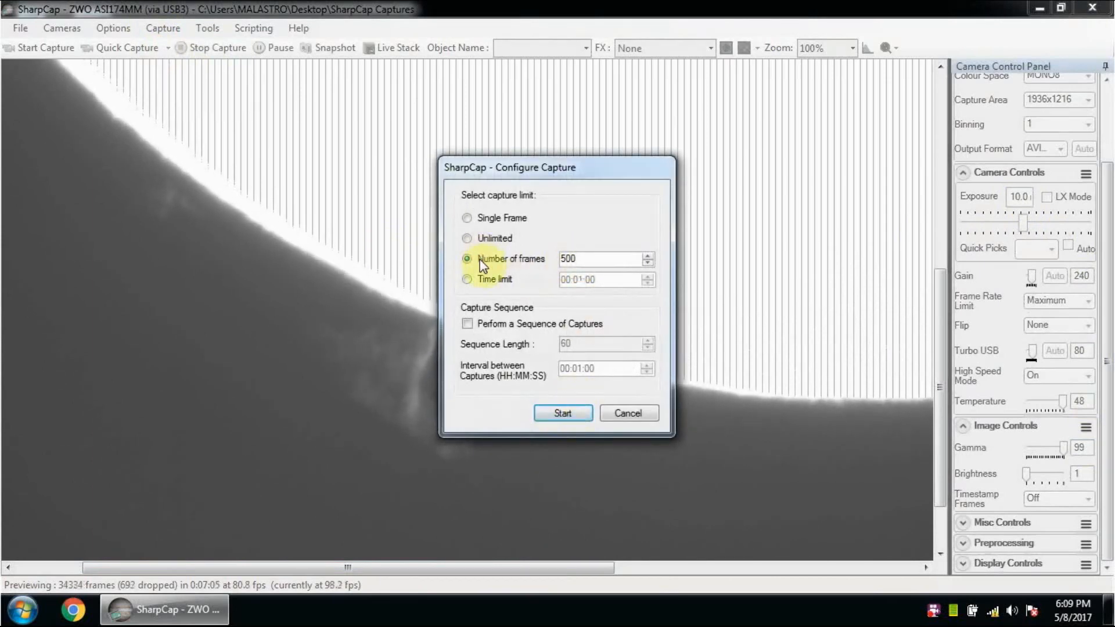
{"action": "left_click", "coordinate": [577, 414]}
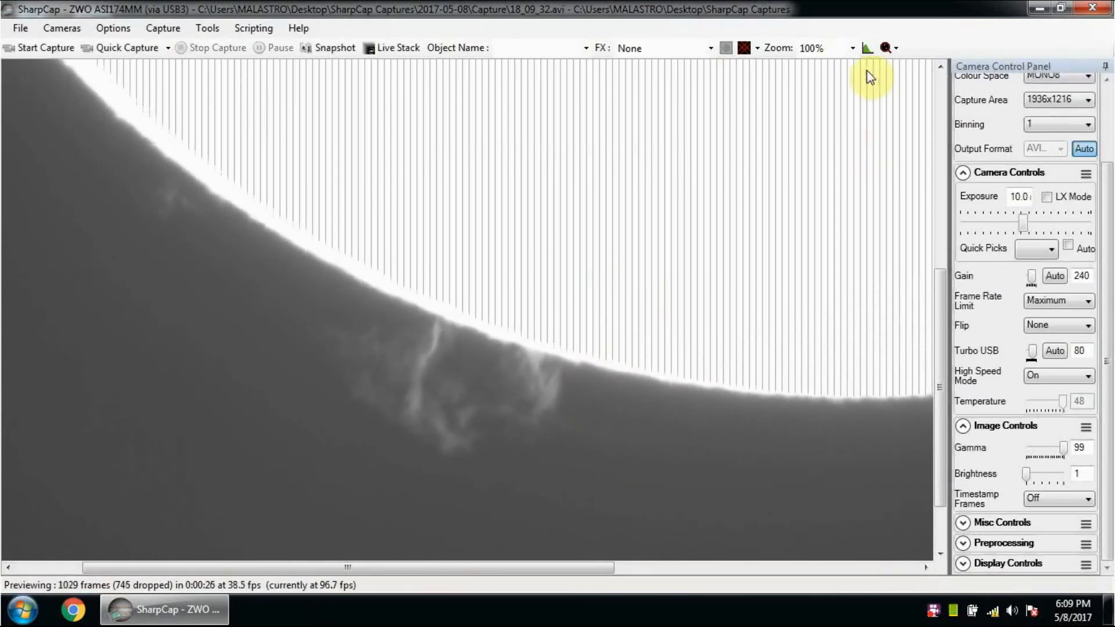
{"action": "left_click", "coordinate": [846, 47]}
{"action": "left_click", "coordinate": [822, 126]}
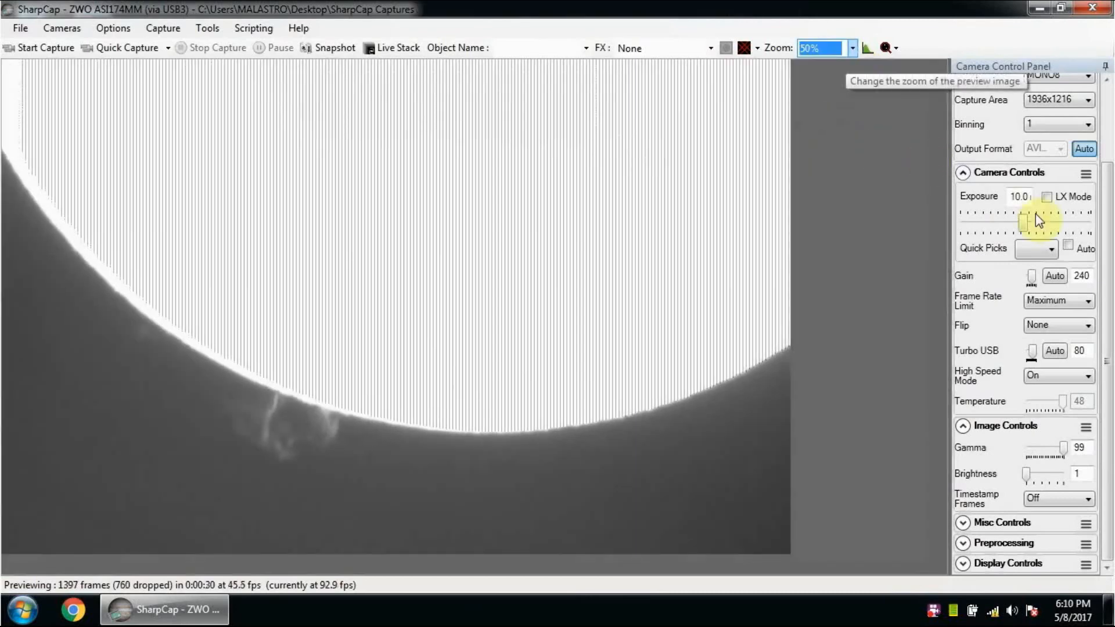
Step: Lower the camera gain to 70 and set the gamma to 1 to expose the solar surface
{"action": "double_click", "coordinate": [1082, 275]}
{"action": "type", "text": "70"}
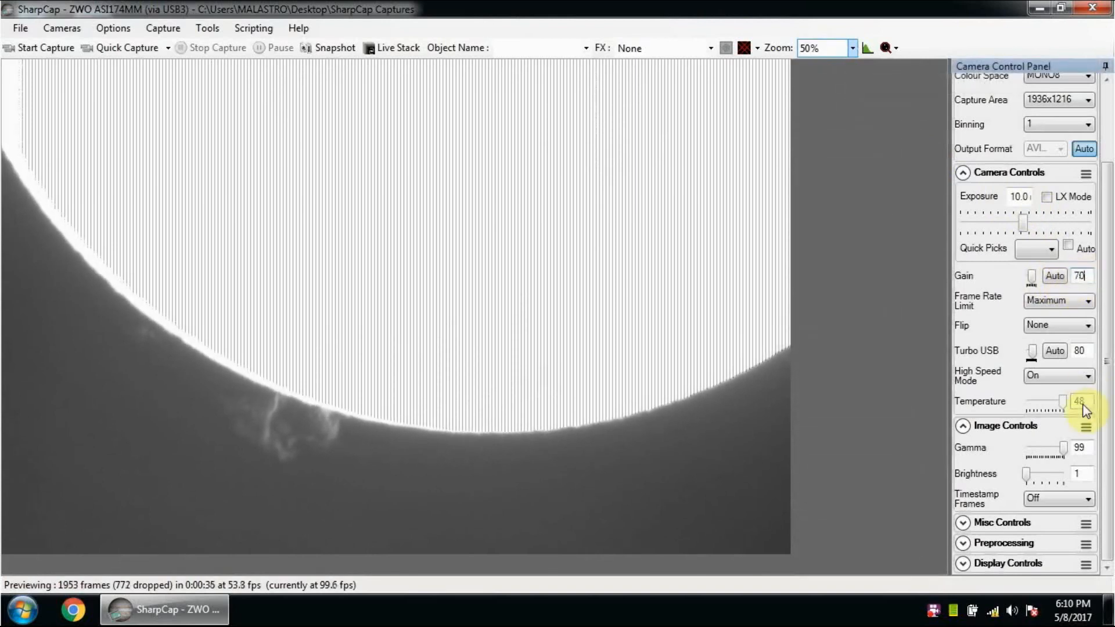
{"action": "double_click", "coordinate": [1085, 446]}
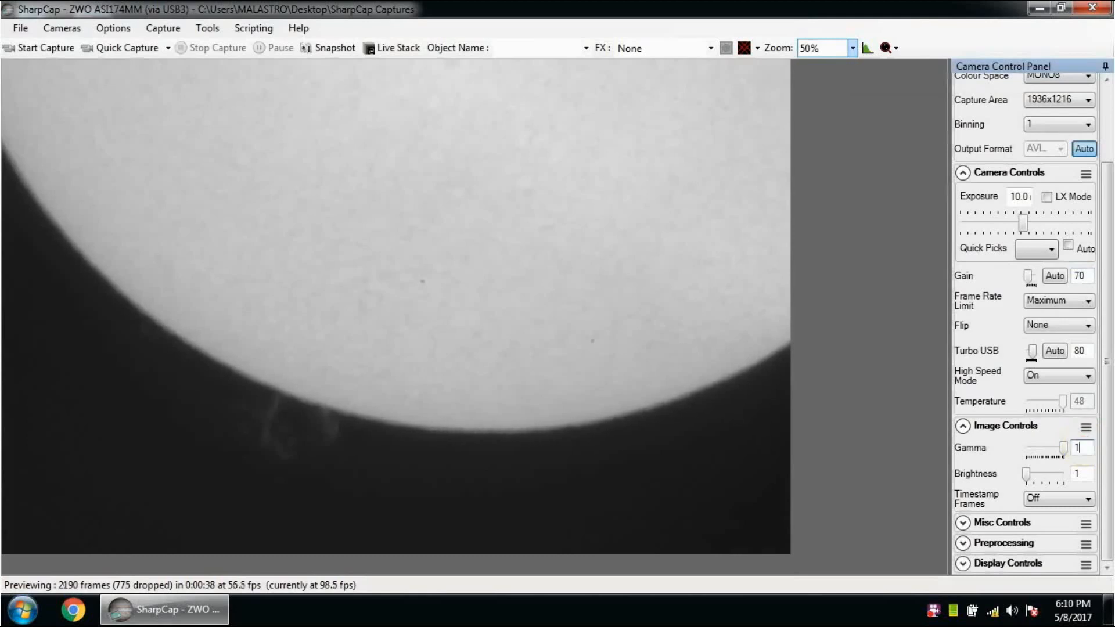
{"action": "type", "text": "1"}
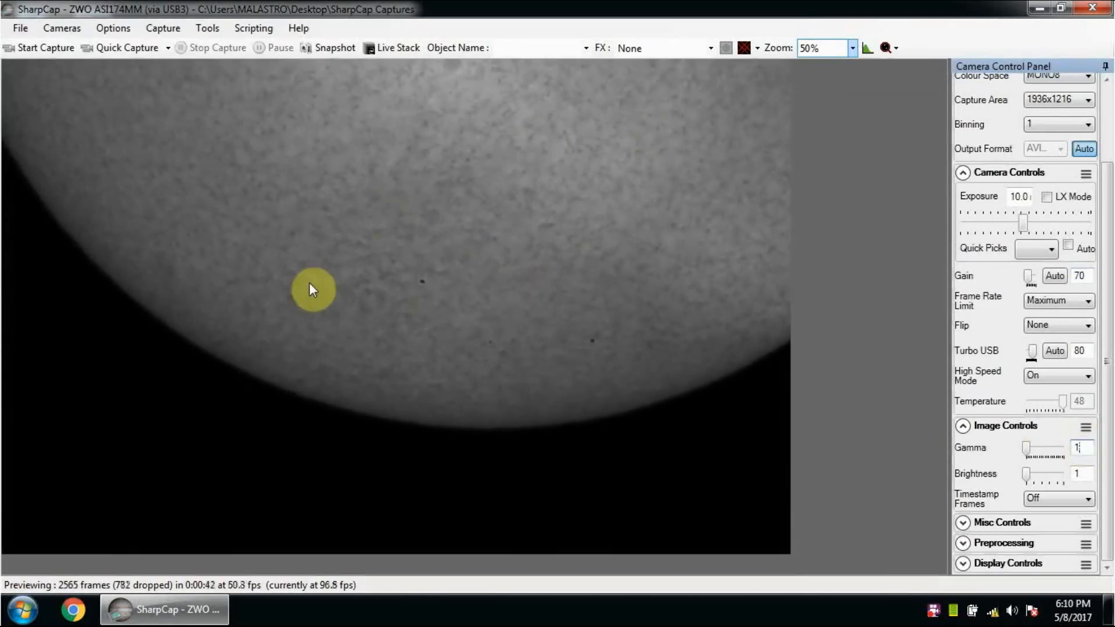
Step: Capture a video of the solar surface limited to 500 frames
{"action": "left_click", "coordinate": [160, 30]}
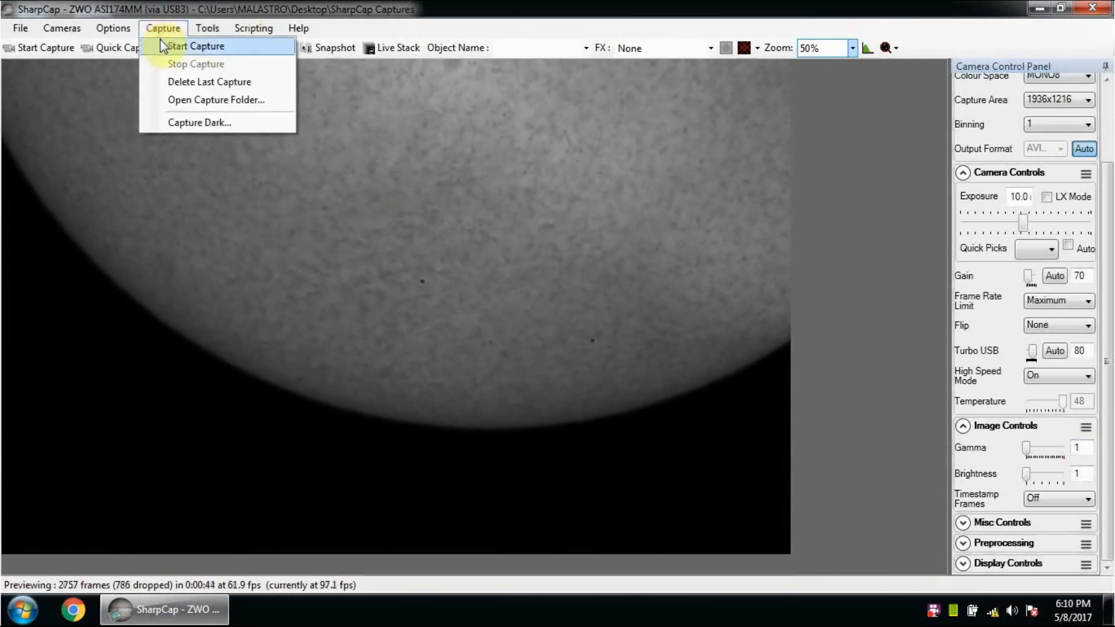
{"action": "left_click", "coordinate": [162, 45]}
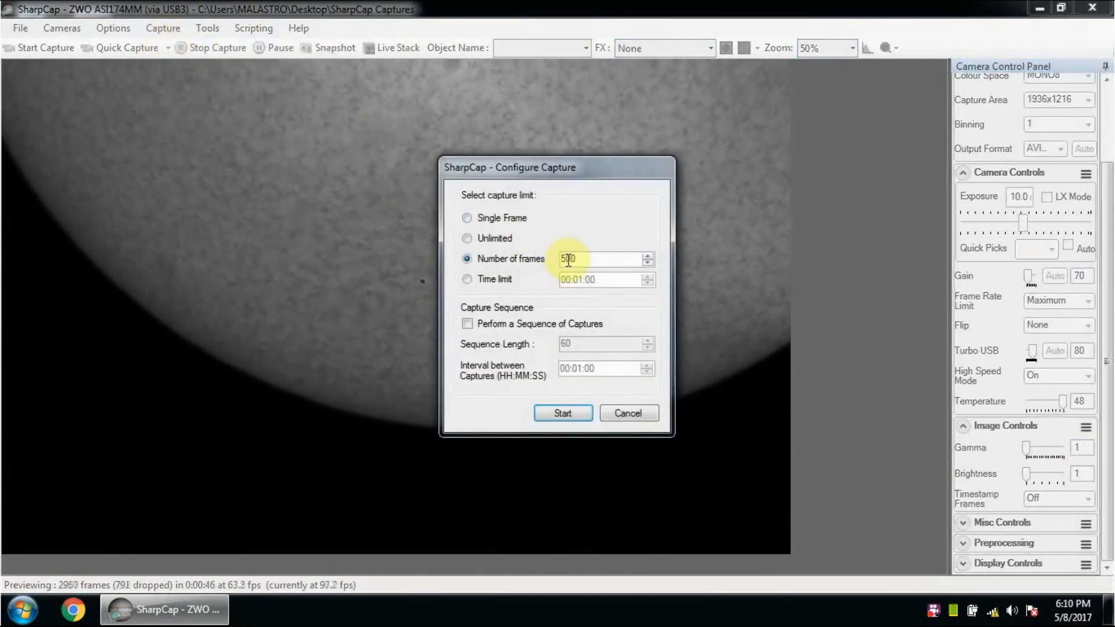
{"action": "left_click", "coordinate": [567, 415]}
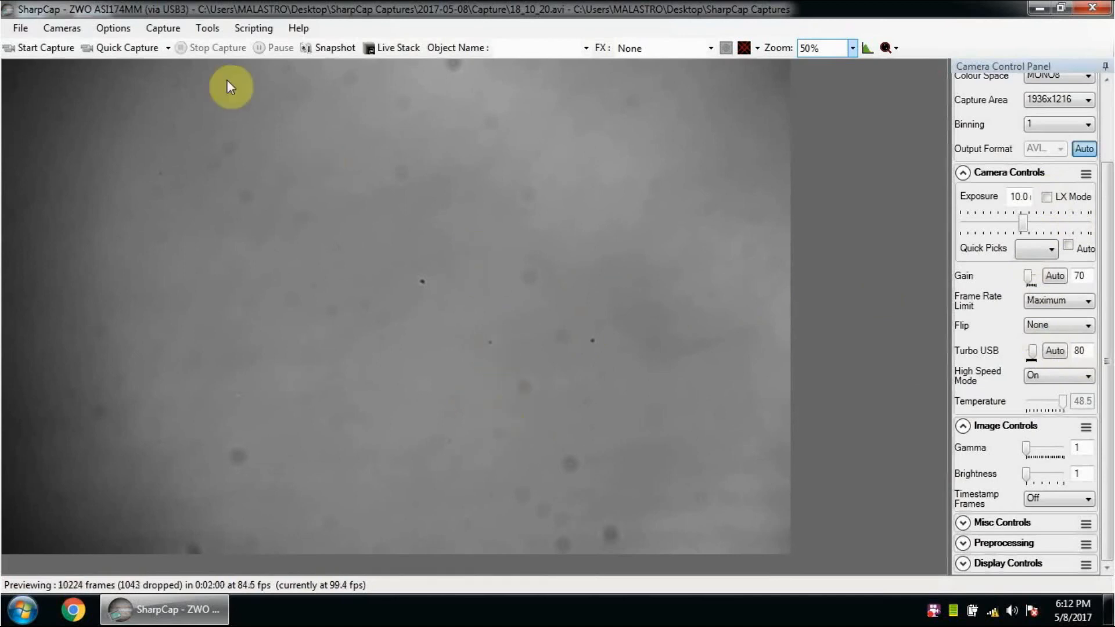
Step: Capture a flat-field video limited to 300 frames and close the capture program
{"action": "left_click", "coordinate": [161, 28]}
{"action": "left_click", "coordinate": [177, 48]}
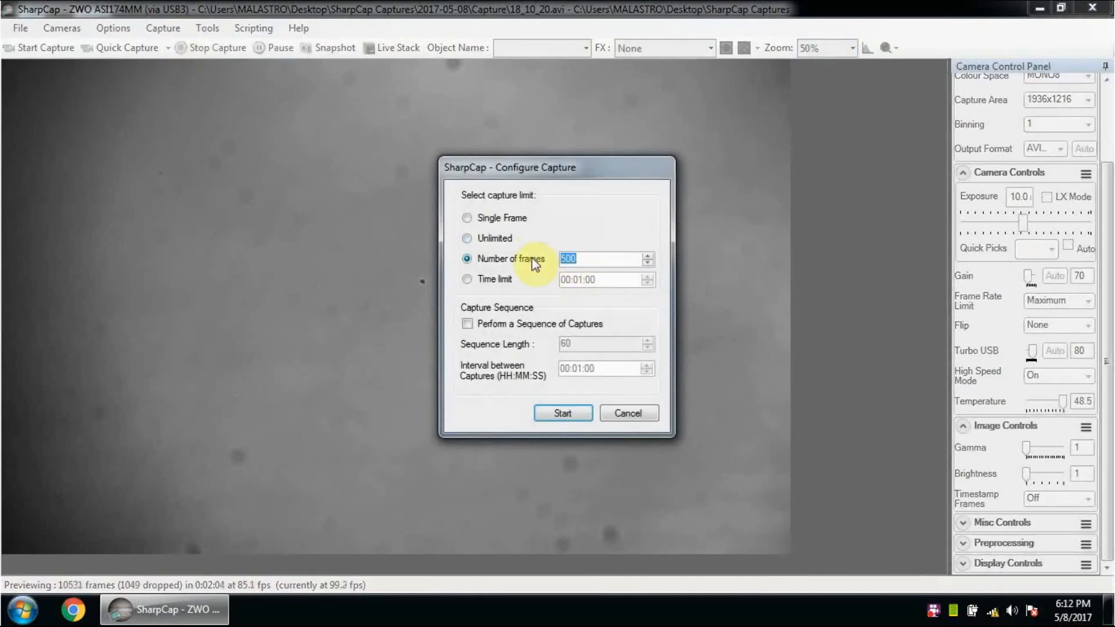
{"action": "type", "text": "300"}
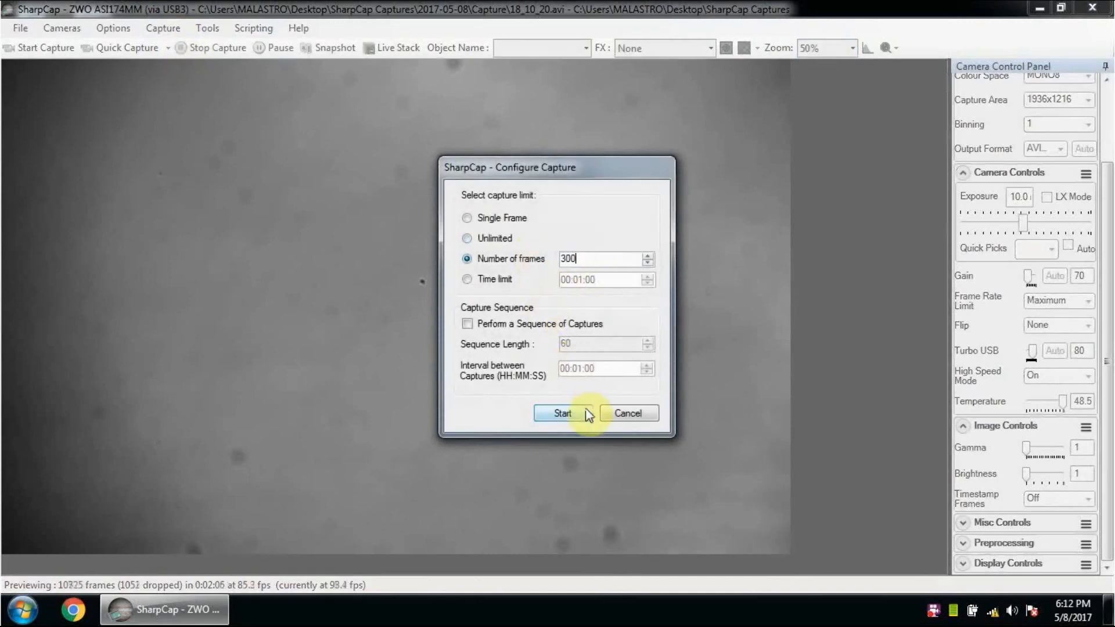
{"action": "left_click", "coordinate": [562, 413]}
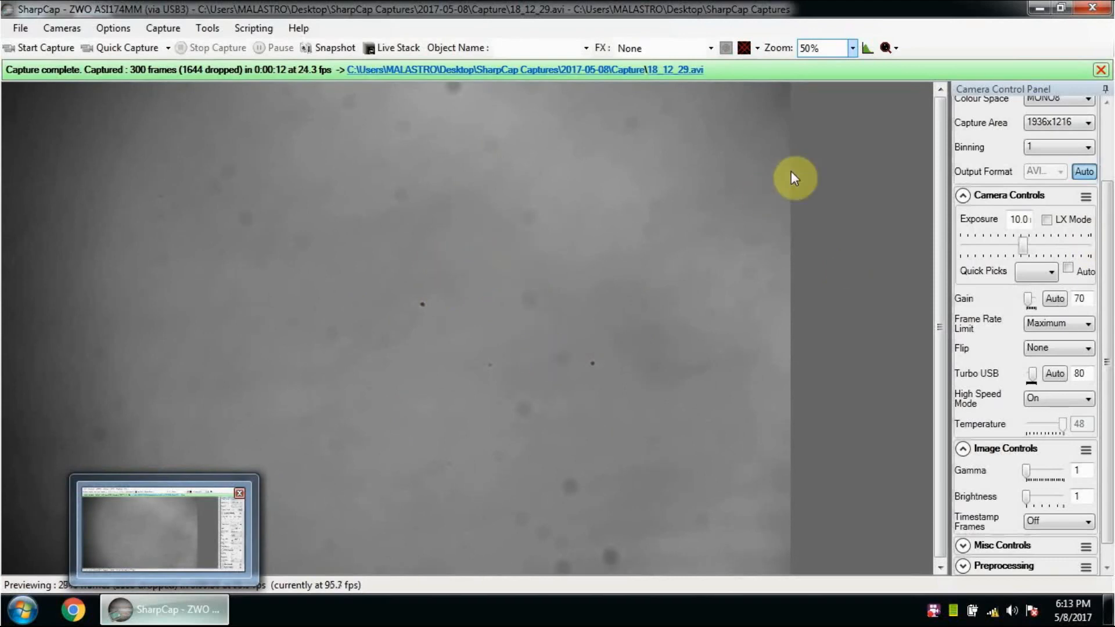
{"action": "left_click", "coordinate": [1097, 10]}
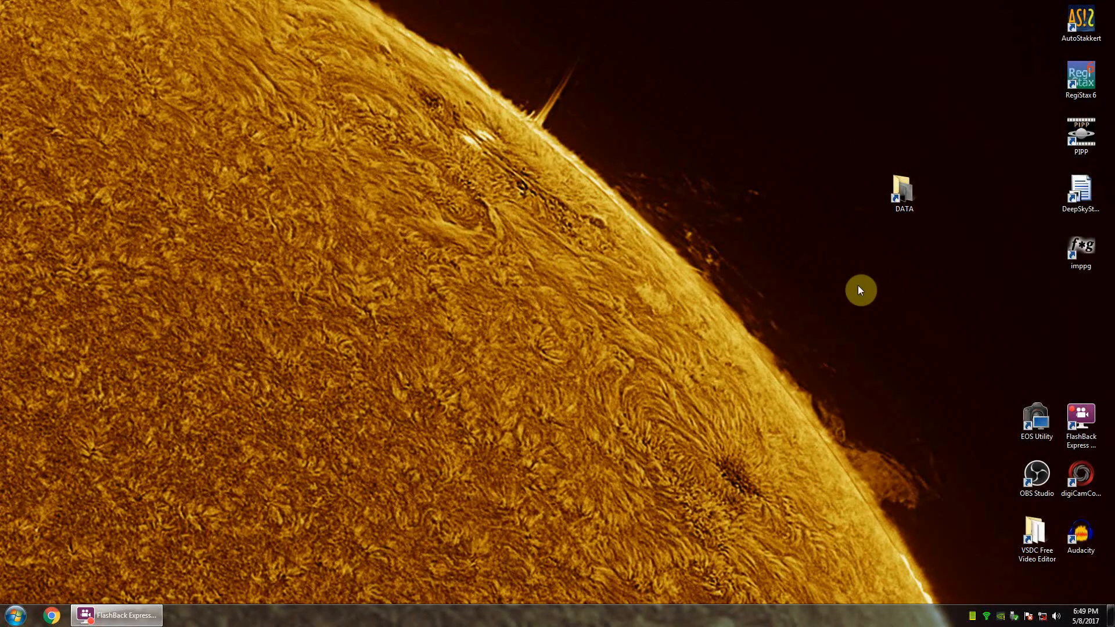
Step: Open the DATA folder from the desktop and check the details of the three captured AVI files
{"action": "double_click", "coordinate": [899, 187]}
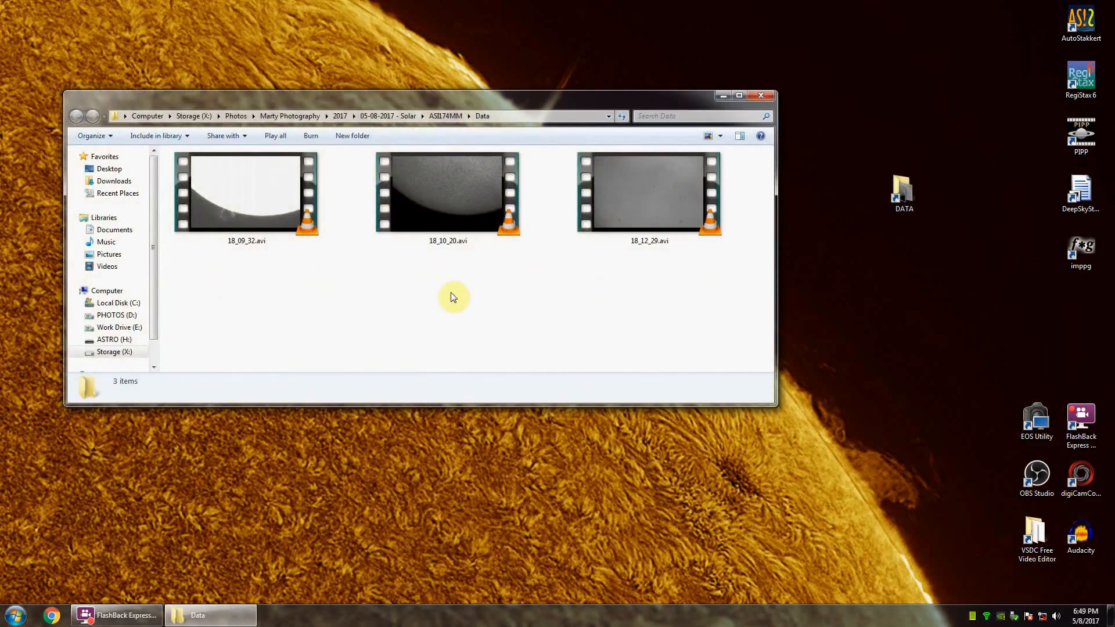
{"action": "left_click", "coordinate": [235, 208]}
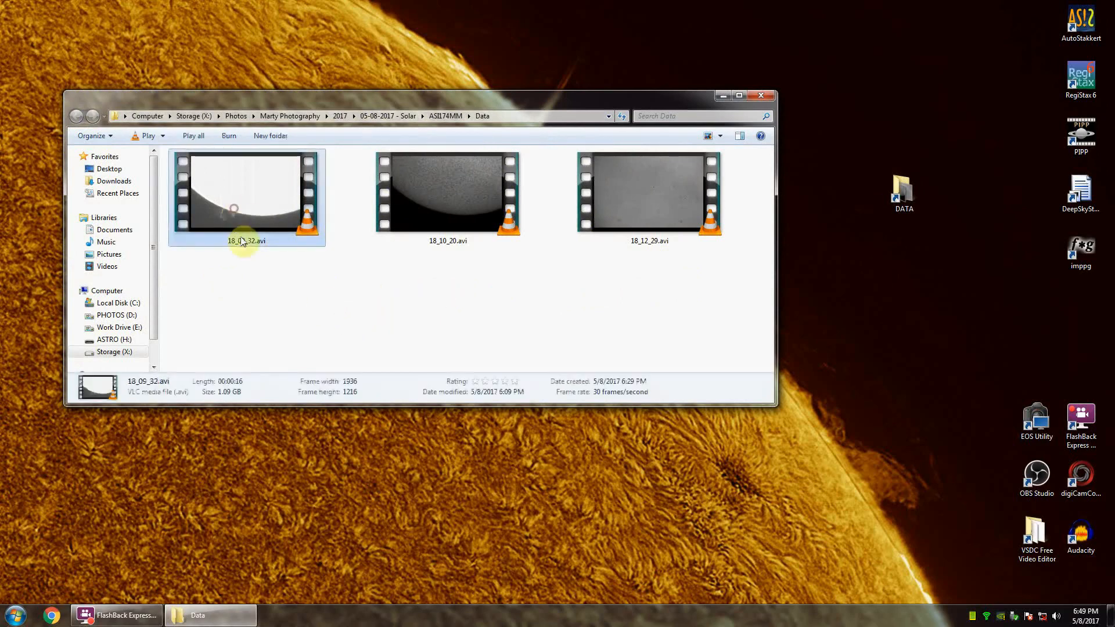
{"action": "left_click", "coordinate": [464, 215]}
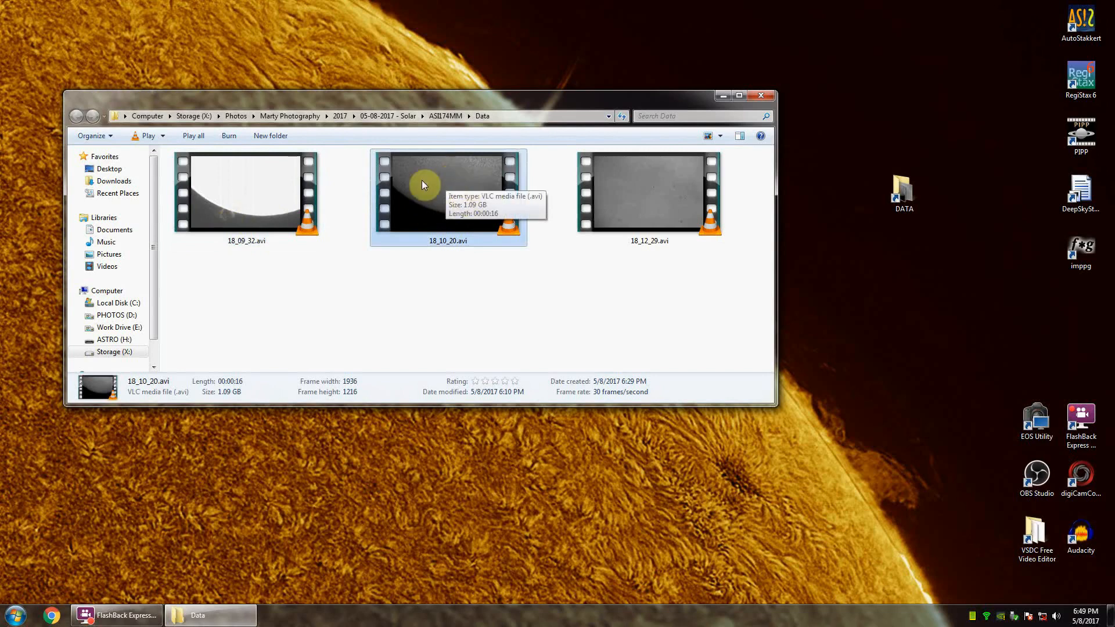
{"action": "left_click", "coordinate": [643, 198]}
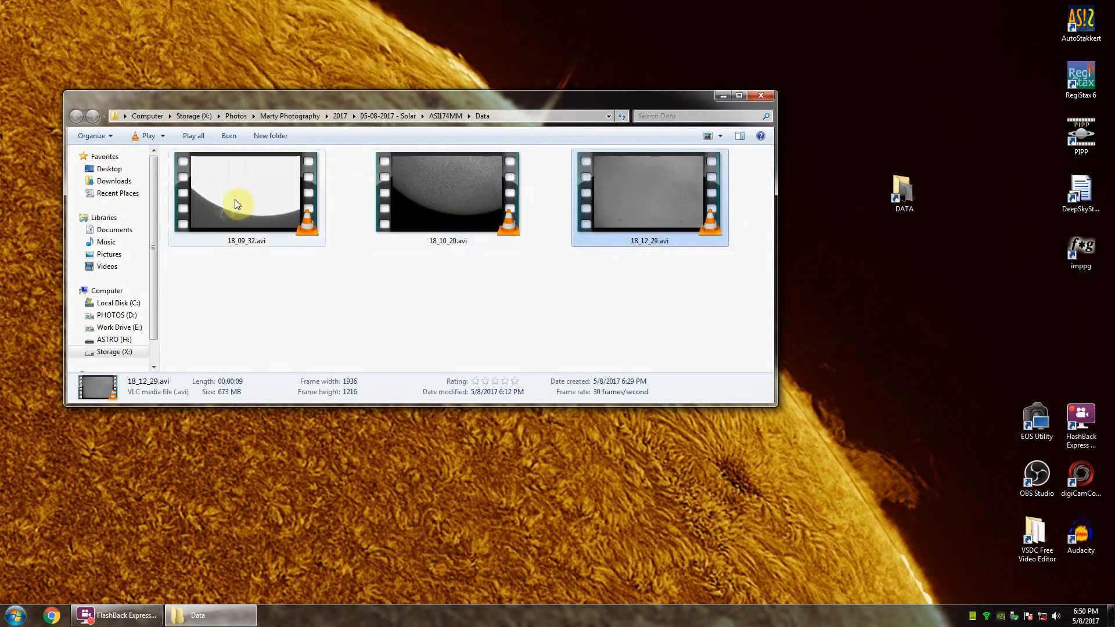
Step: Play the prominence video 18_09_32.avi and the surface video 18_10_20.avi in VLC, closing the player after each
{"action": "double_click", "coordinate": [238, 214]}
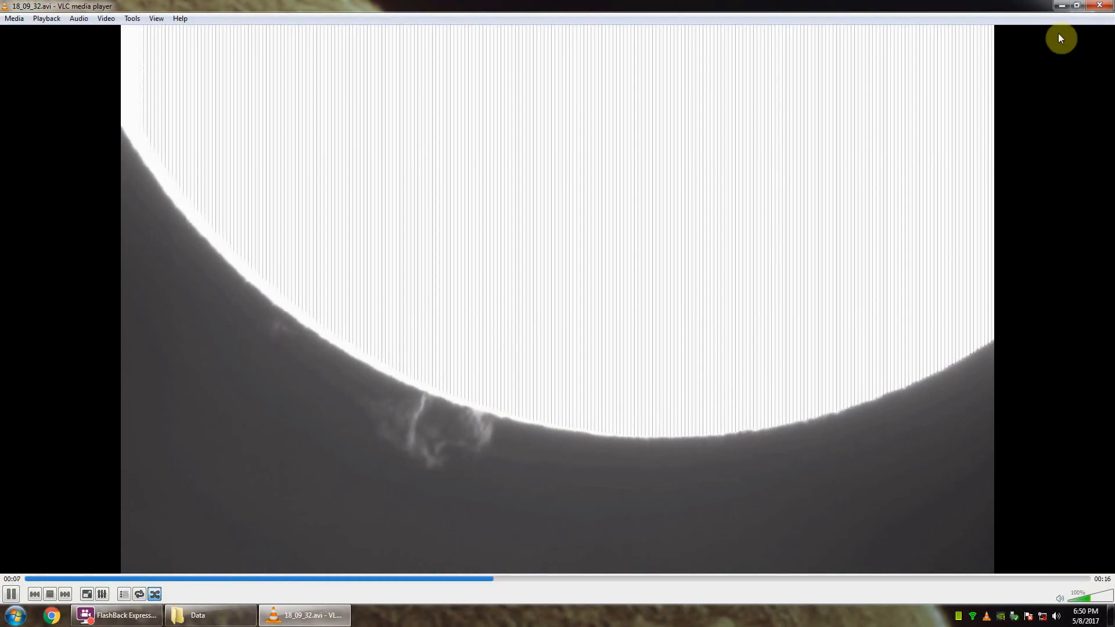
{"action": "left_click", "coordinate": [1100, 7]}
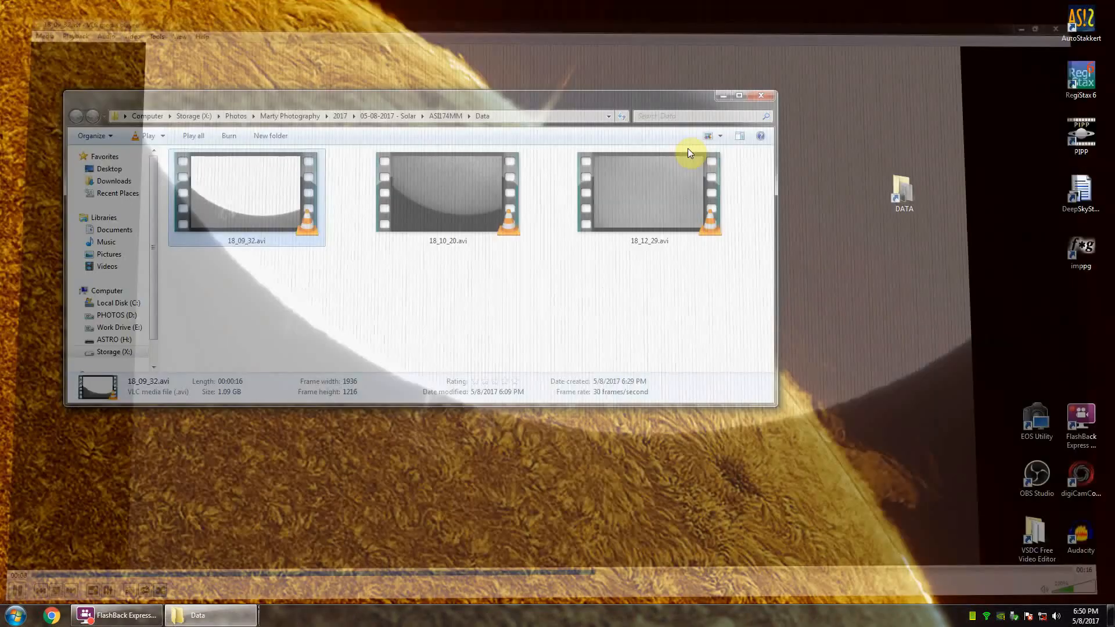
{"action": "left_click", "coordinate": [427, 214]}
{"action": "double_click", "coordinate": [428, 211]}
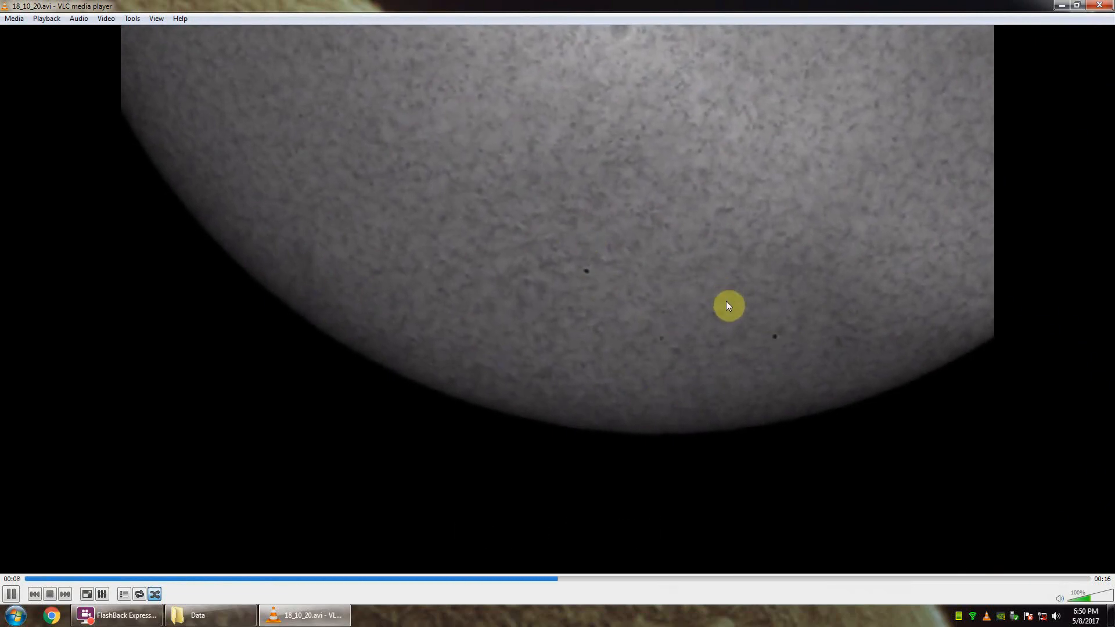
{"action": "left_click", "coordinate": [1099, 5]}
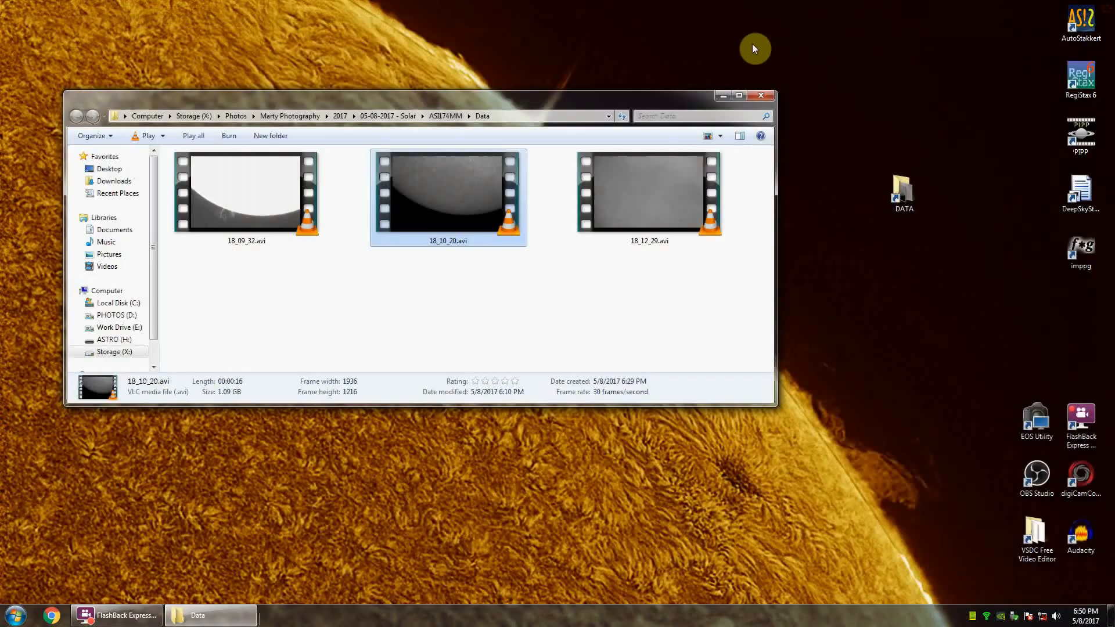
Step: Play the flat-field video 18_12_29.avi and close both the player and the Data folder
{"action": "left_click", "coordinate": [659, 201]}
{"action": "double_click", "coordinate": [658, 201]}
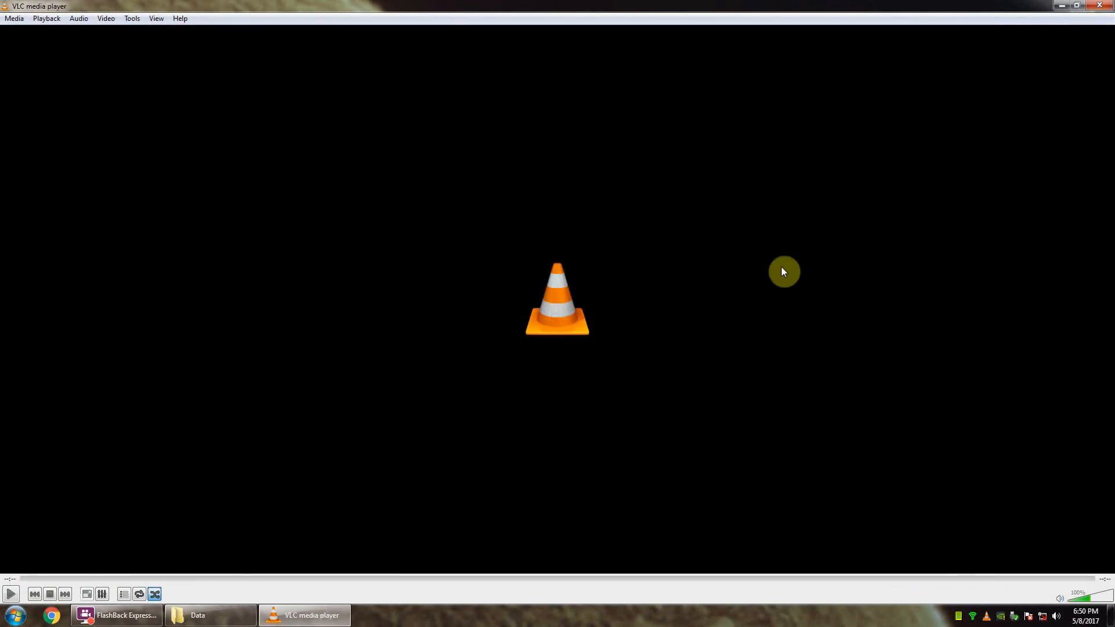
{"action": "left_click", "coordinate": [1104, 7]}
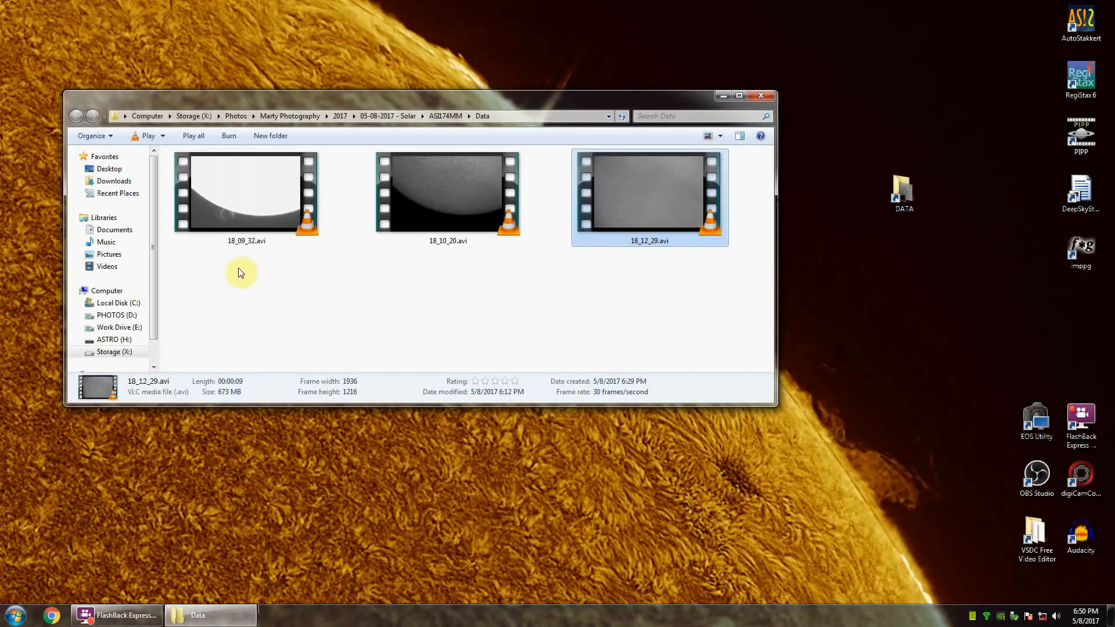
{"action": "left_click", "coordinate": [761, 95]}
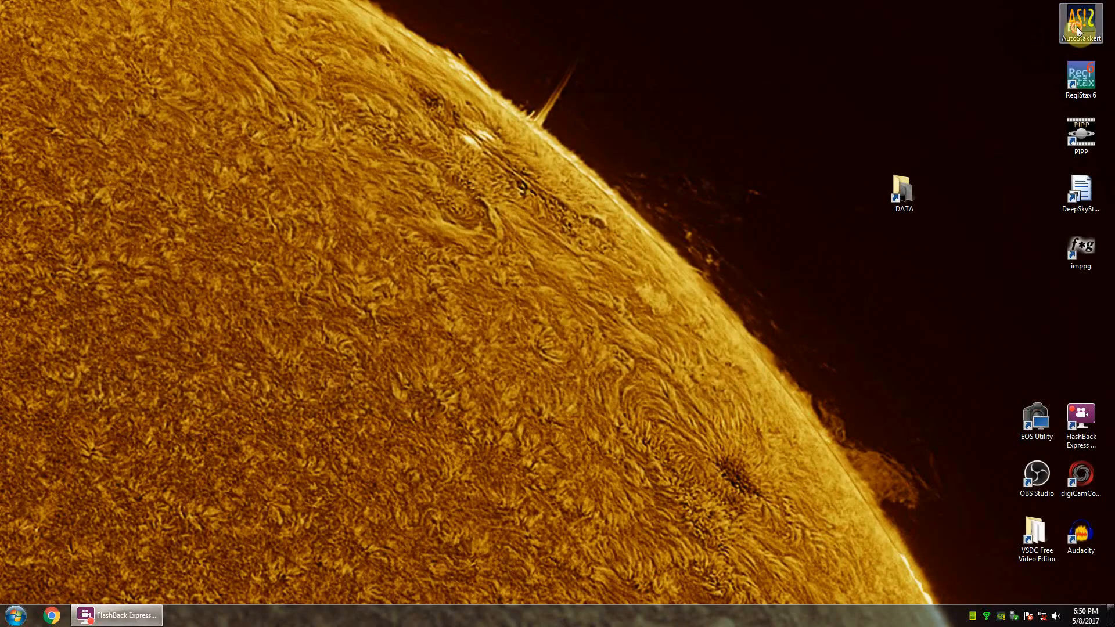
Step: Launch AutoStakkert, load the flat-field video 18_12_29.avi, and arrange the main and frame view windows so both are accessible
{"action": "double_click", "coordinate": [1077, 27]}
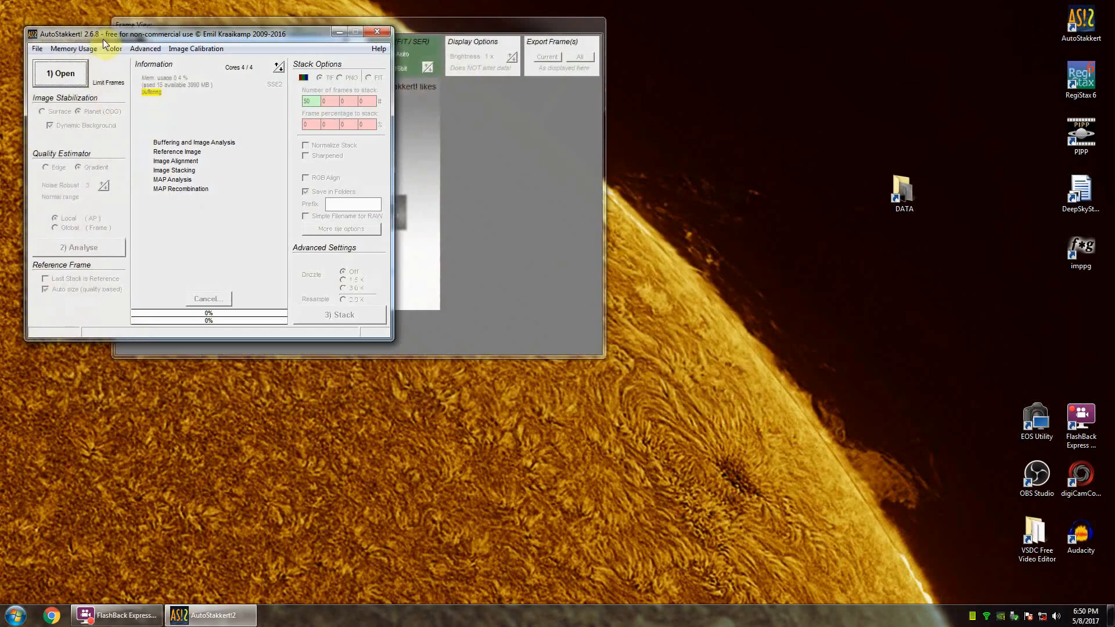
{"action": "left_click_drag", "start_coordinate": [103, 39], "coordinate": [371, 133]}
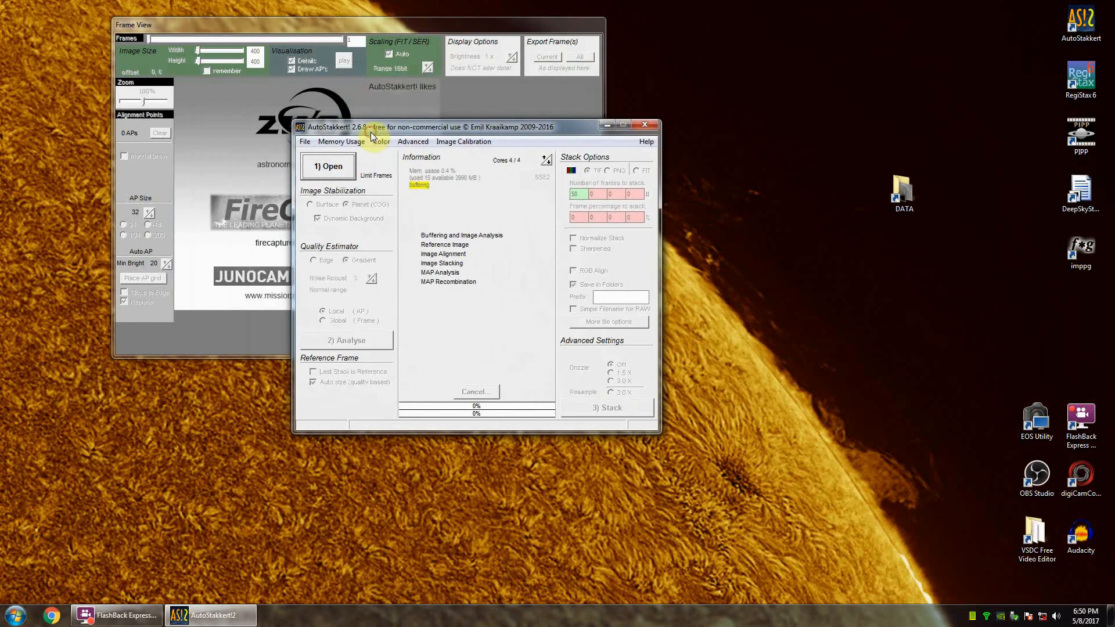
{"action": "left_click", "coordinate": [333, 167]}
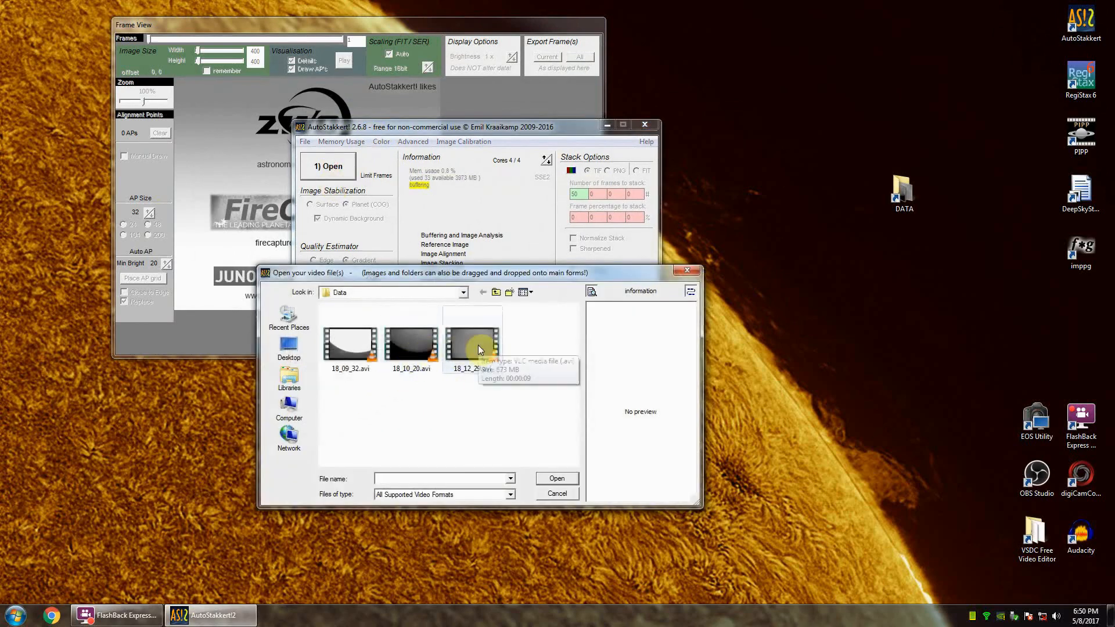
{"action": "left_click", "coordinate": [479, 366]}
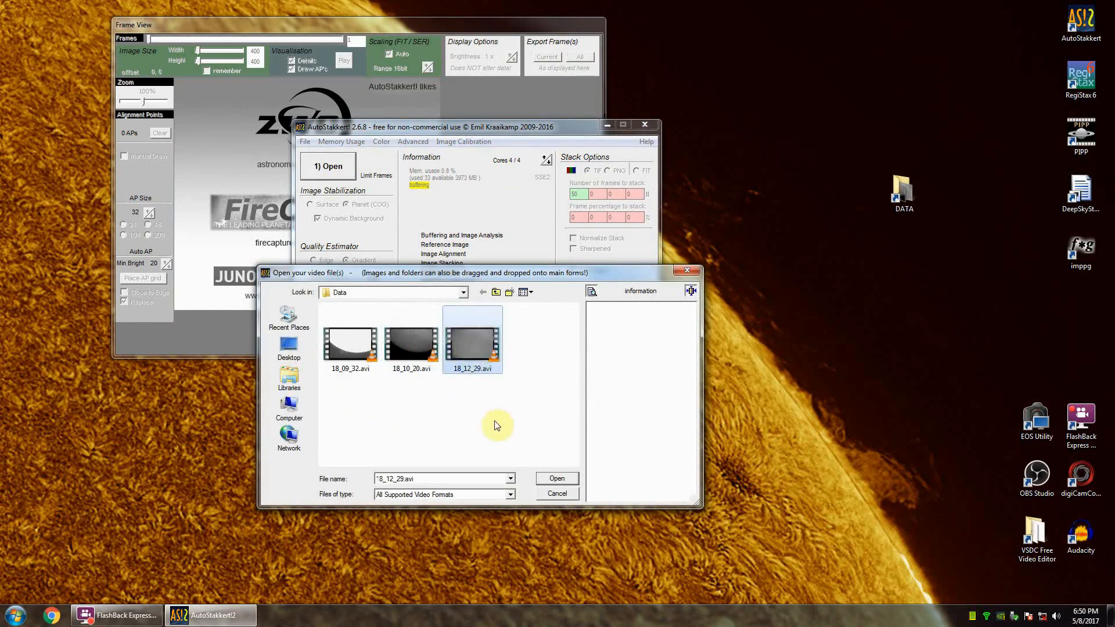
{"action": "left_click", "coordinate": [556, 476]}
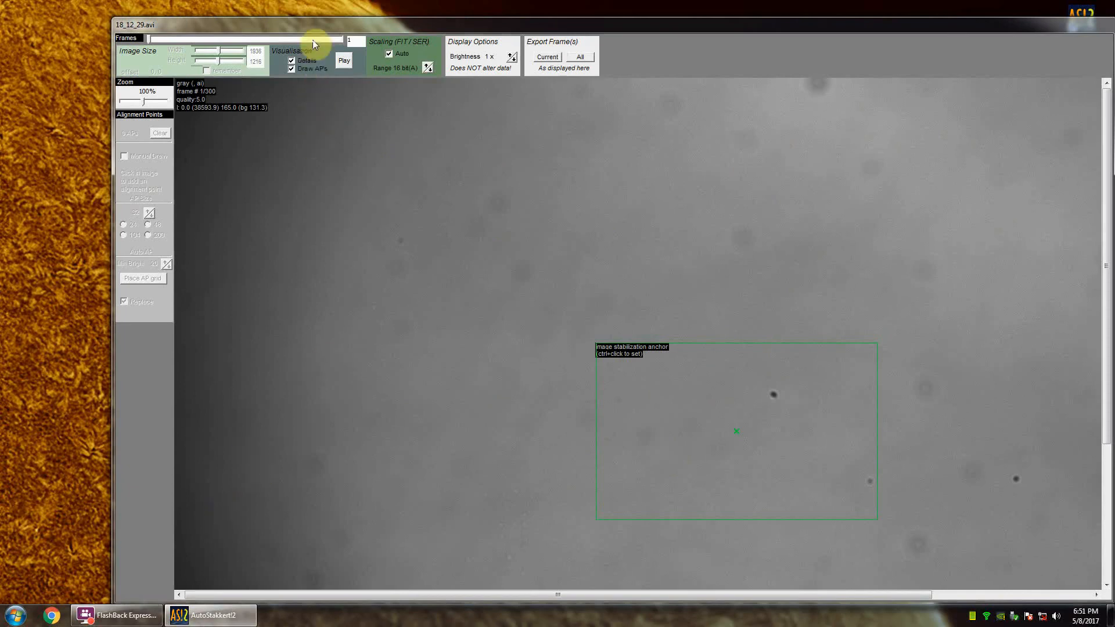
{"action": "left_click_drag", "start_coordinate": [317, 23], "coordinate": [276, 130]}
{"action": "left_click", "coordinate": [340, 121]}
{"action": "left_click_drag", "start_coordinate": [349, 124], "coordinate": [428, 105]}
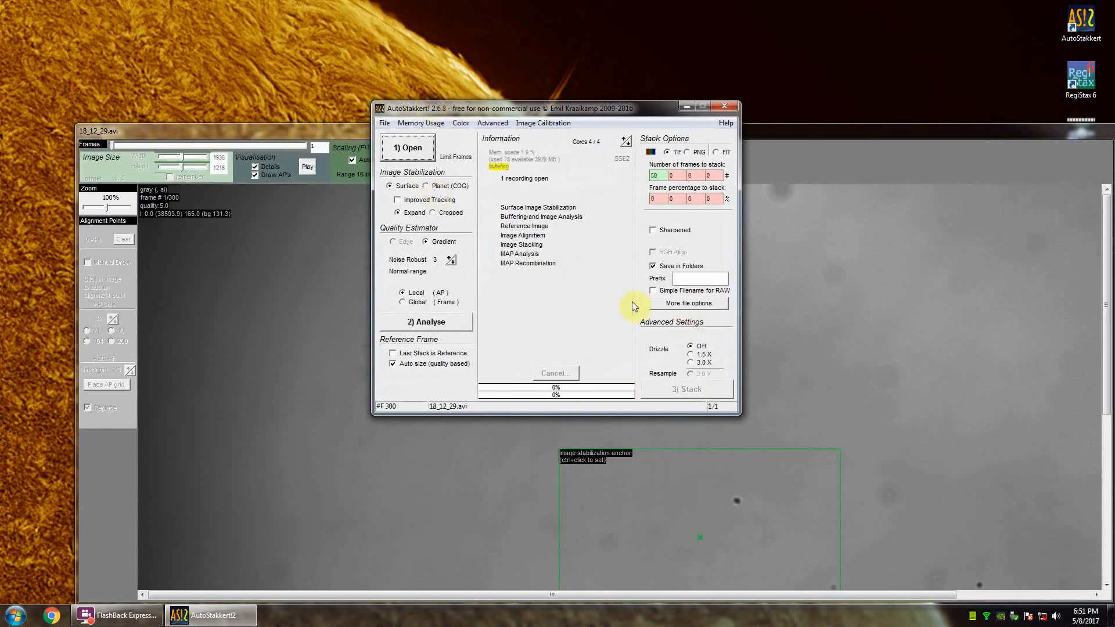
Step: Create a master frame from the flat-field video and save it as a TIF named F in the Data folder
{"action": "left_click", "coordinate": [533, 123]}
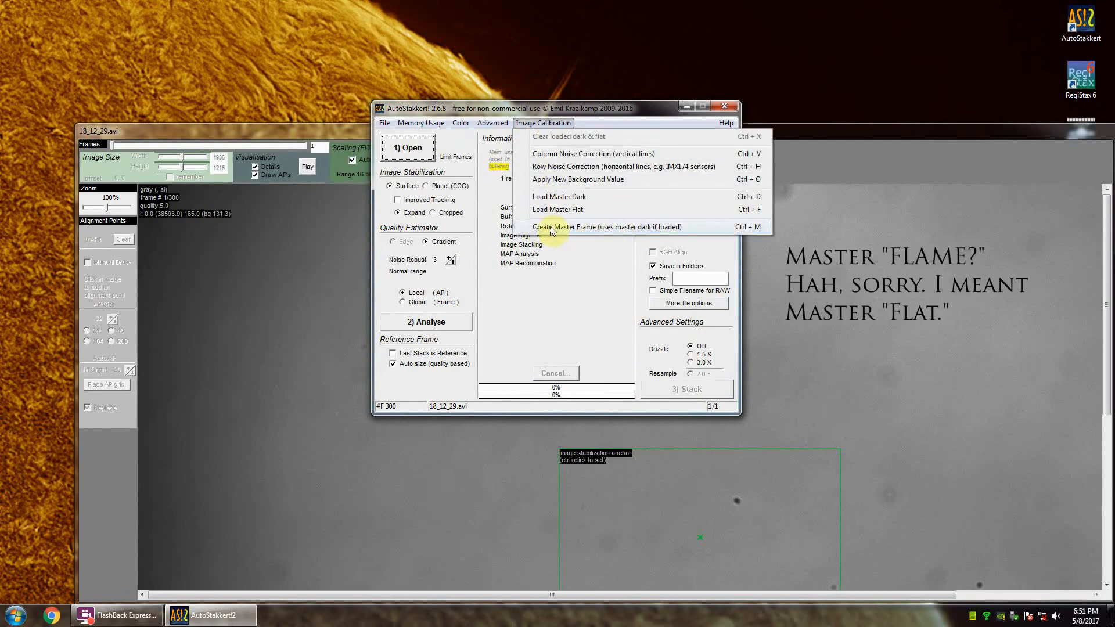
{"action": "left_click", "coordinate": [657, 227]}
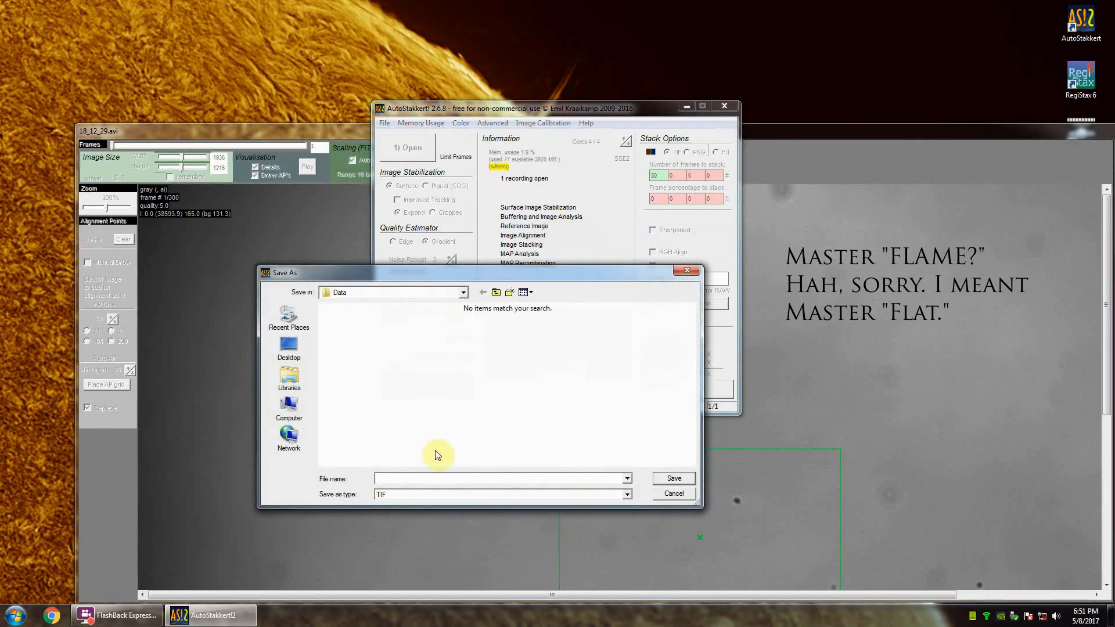
{"action": "type", "text": "FLAT"}
{"action": "left_click", "coordinate": [685, 478]}
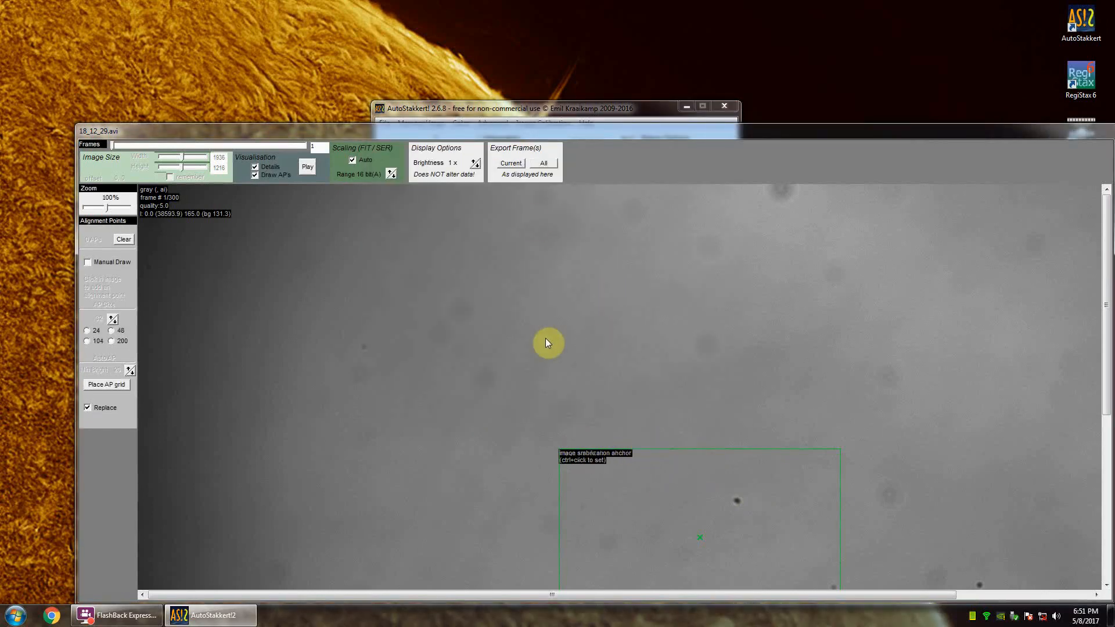
Step: Open the surface video 18_10_20.avi and fit its whole frame on screen at 60% zoom
{"action": "left_click", "coordinate": [541, 113]}
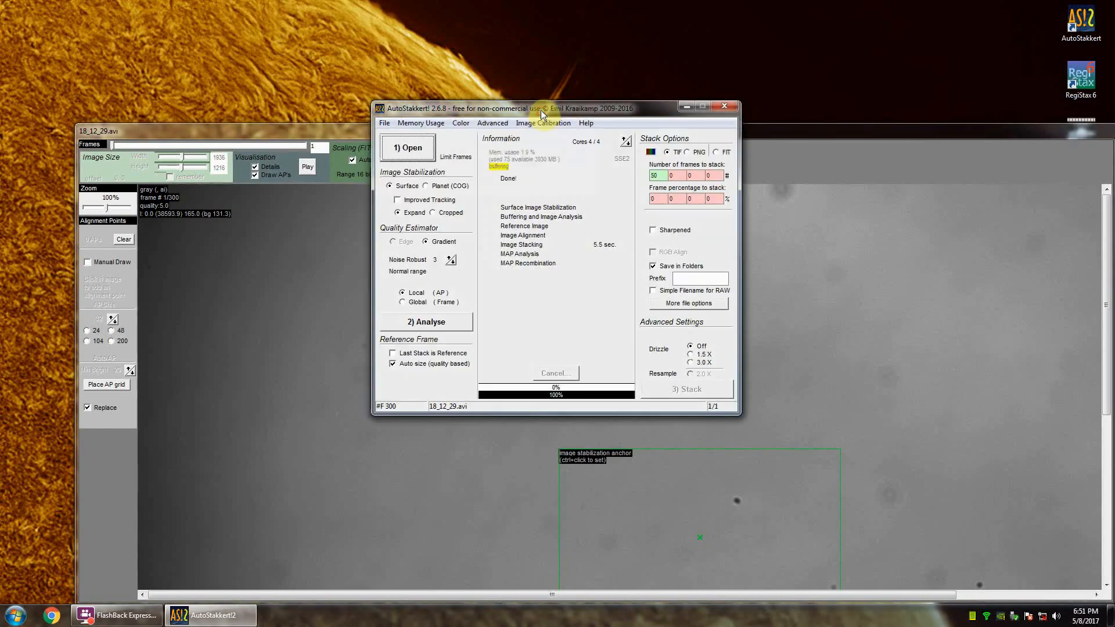
{"action": "left_click", "coordinate": [410, 149]}
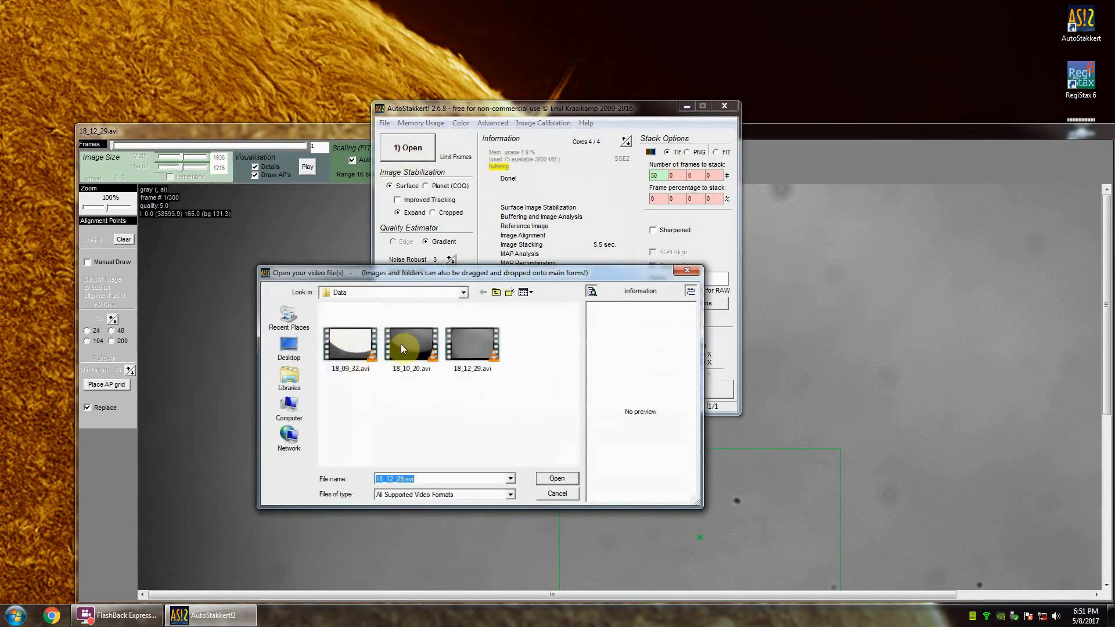
{"action": "left_click", "coordinate": [402, 345]}
{"action": "left_click", "coordinate": [560, 477]}
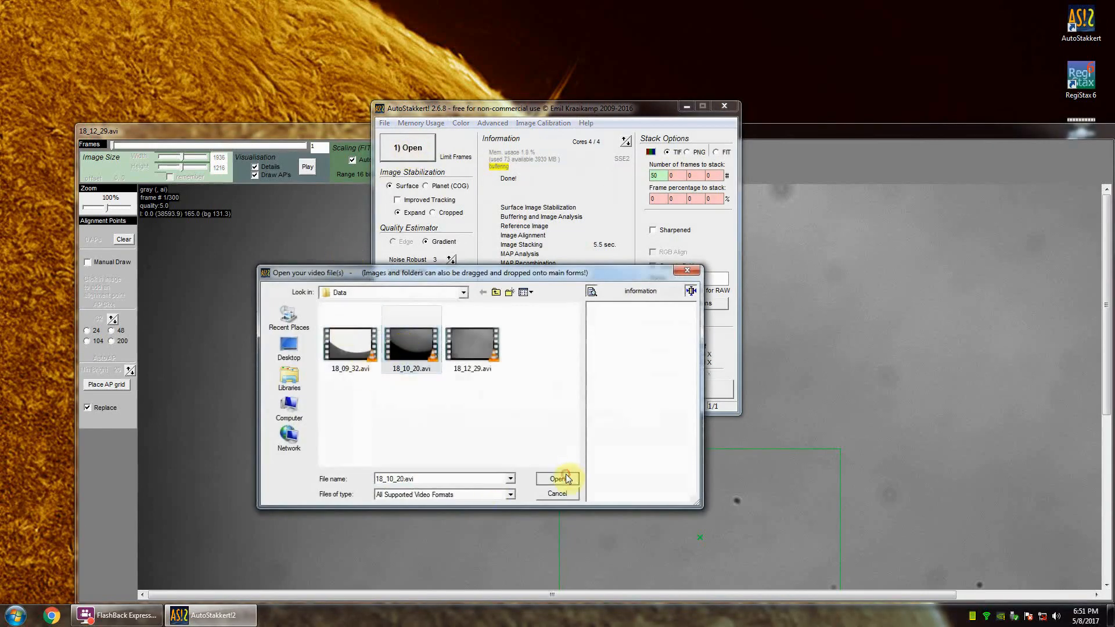
{"action": "left_click_drag", "start_coordinate": [535, 109], "coordinate": [207, 32]}
{"action": "left_click_drag", "start_coordinate": [517, 128], "coordinate": [505, 71]}
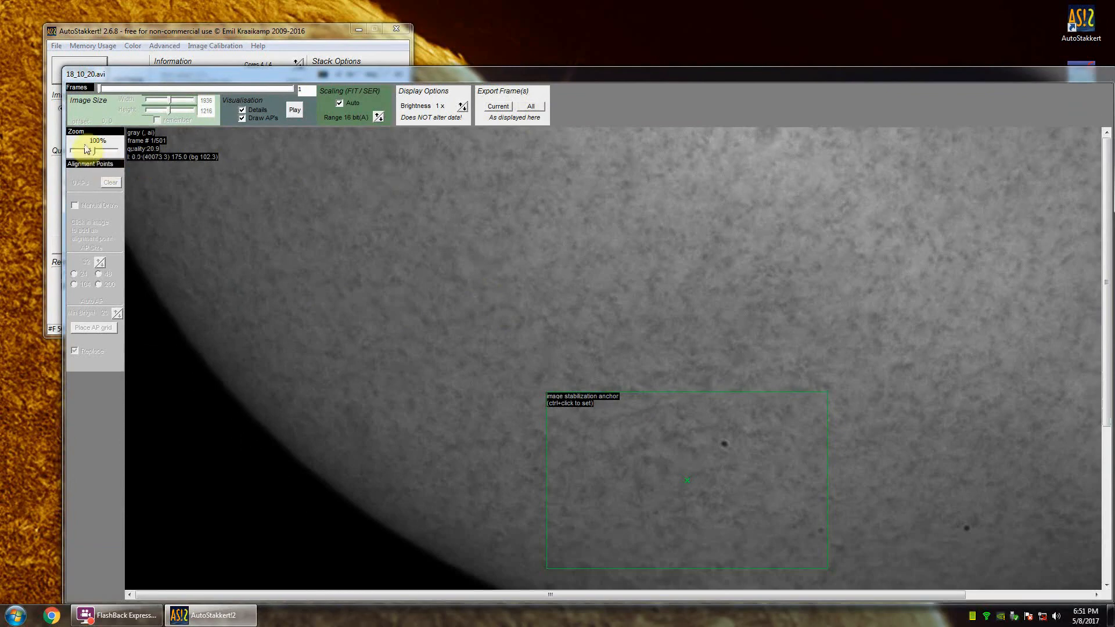
{"action": "left_click_drag", "start_coordinate": [94, 153], "coordinate": [82, 153]}
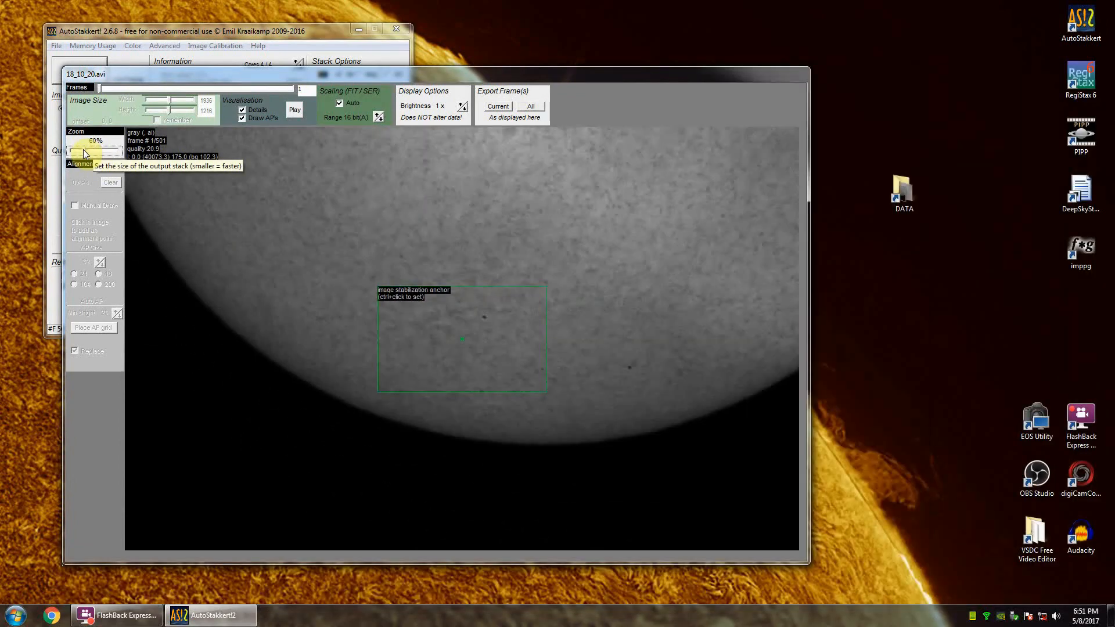
Step: Move the frame window aside and place the image stabilization anchor around the dark spot on the lower part of the solar disc
{"action": "left_click_drag", "start_coordinate": [354, 79], "coordinate": [588, 93]}
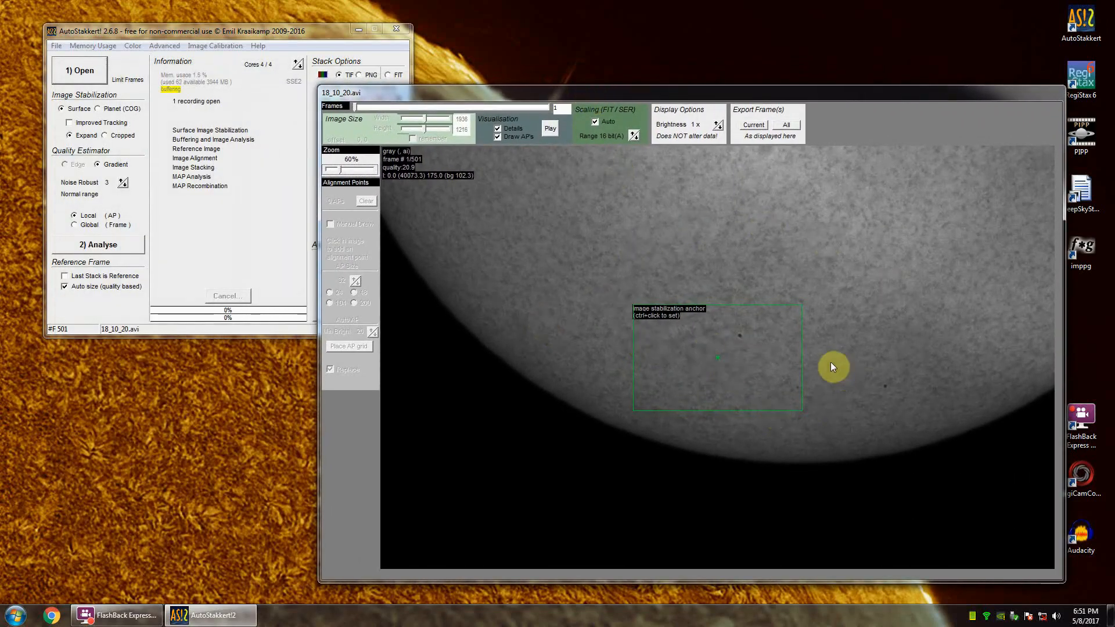
{"action": "left_click", "coordinate": [723, 341], "text": "ctrl"}
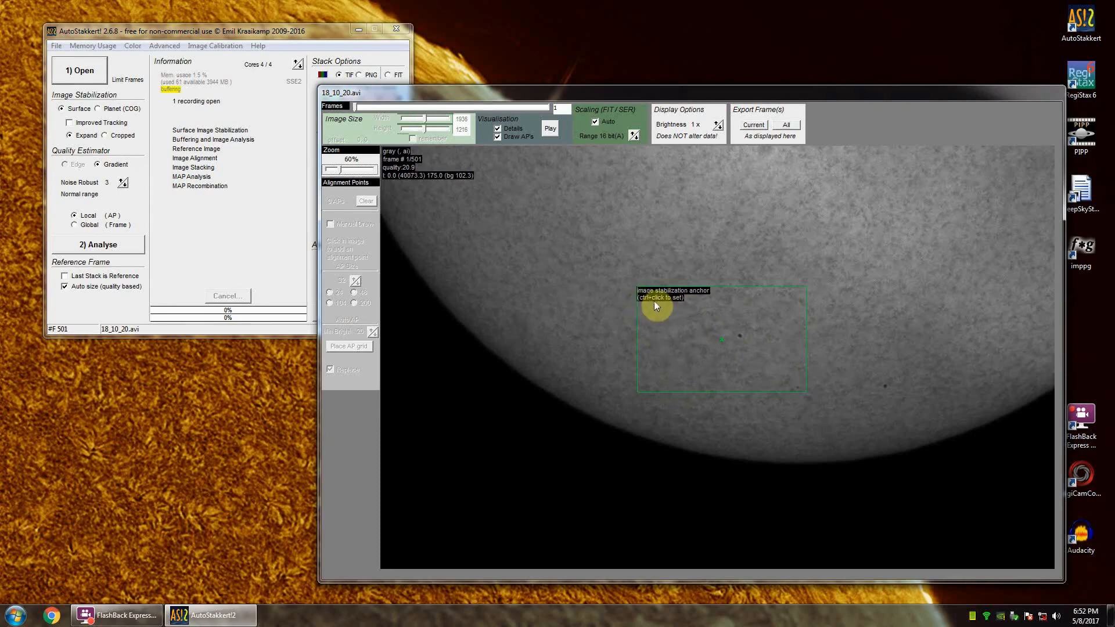
{"action": "left_click", "coordinate": [539, 246], "text": "ctrl"}
{"action": "left_click", "coordinate": [830, 239], "text": "ctrl"}
{"action": "left_click", "coordinate": [841, 346], "text": "ctrl"}
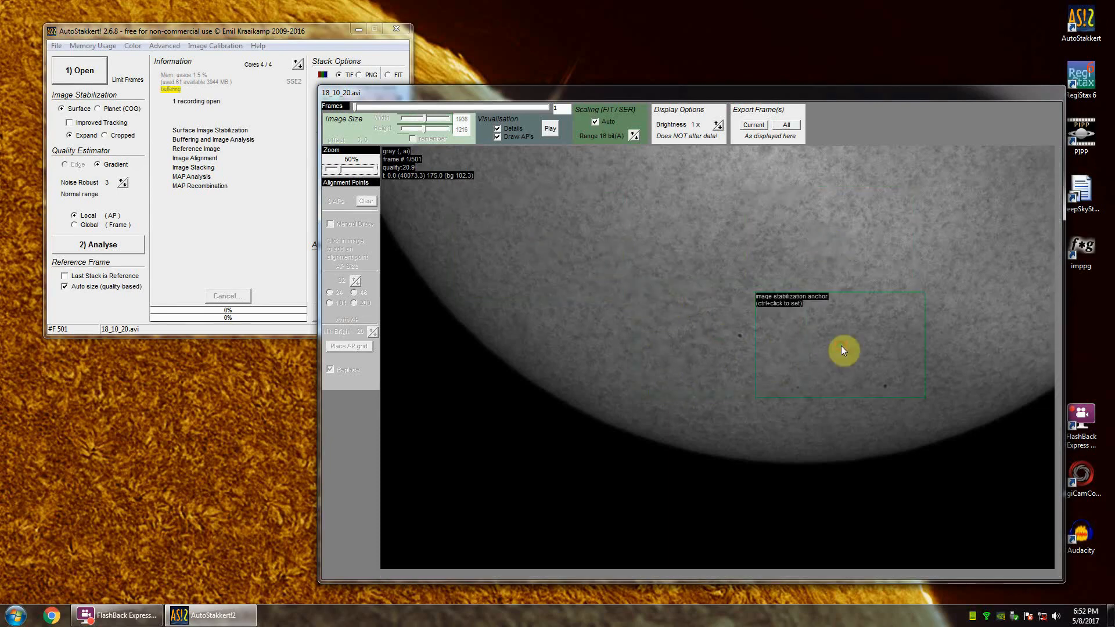
{"action": "left_click", "coordinate": [719, 341], "text": "ctrl"}
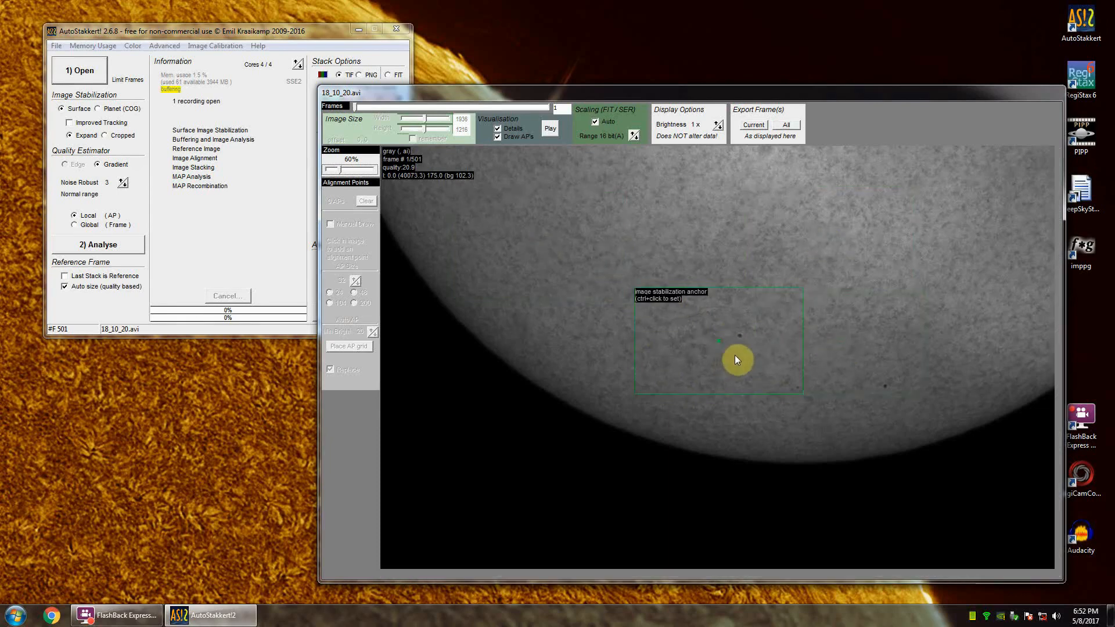
Step: Enable Improved Tracking for the surface image stabilization and keep both windows accessible
{"action": "left_click_drag", "start_coordinate": [282, 31], "coordinate": [472, 201]}
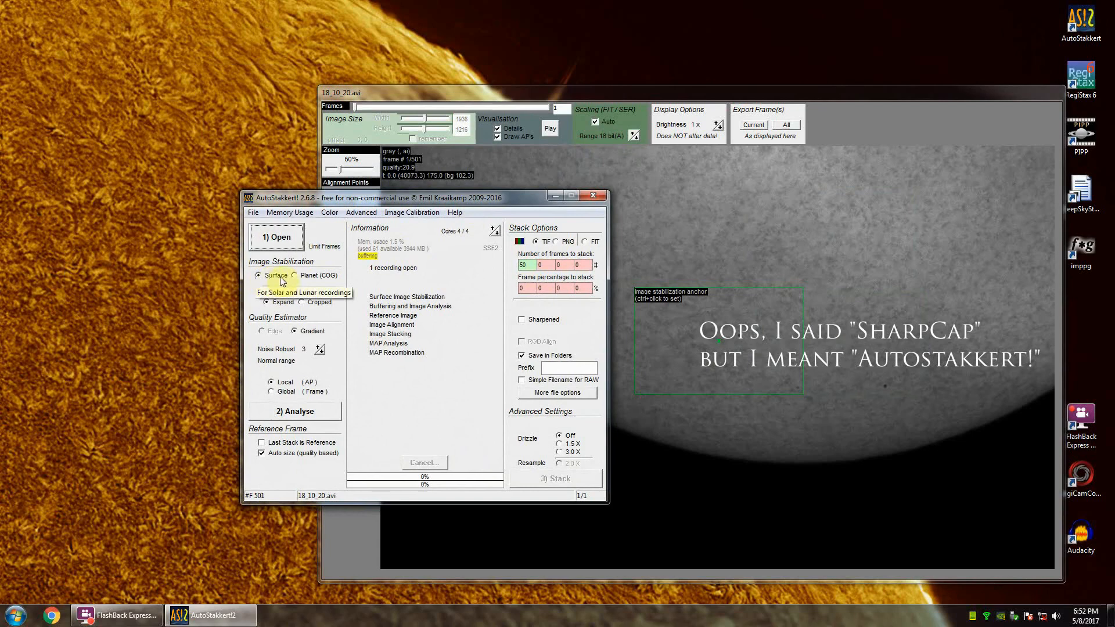
{"action": "left_click", "coordinate": [264, 291]}
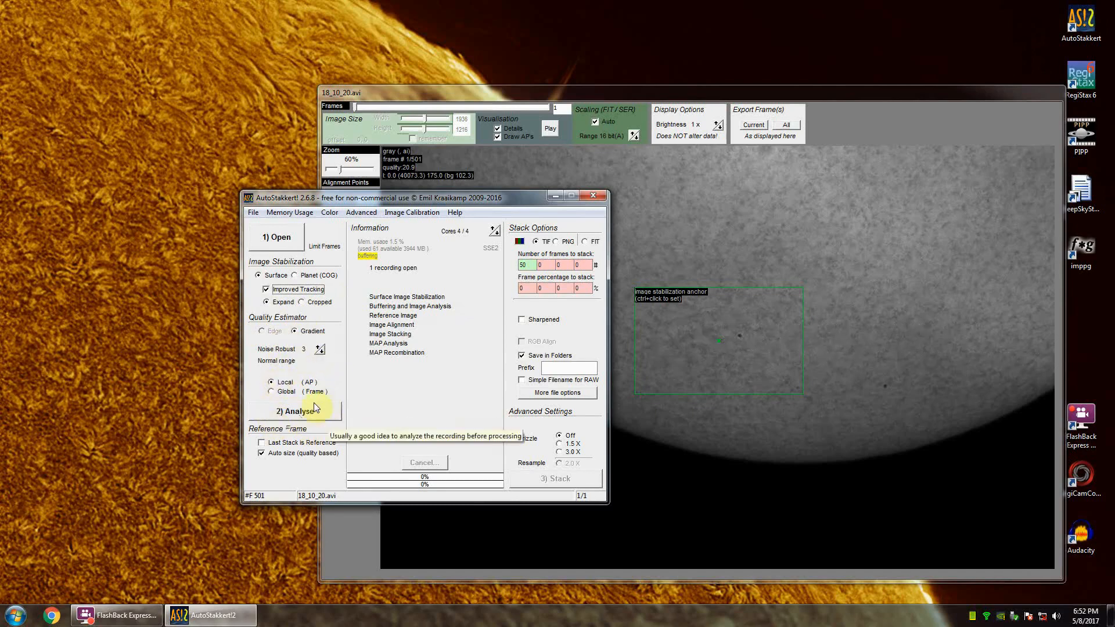
{"action": "left_click_drag", "start_coordinate": [500, 198], "coordinate": [292, 200]}
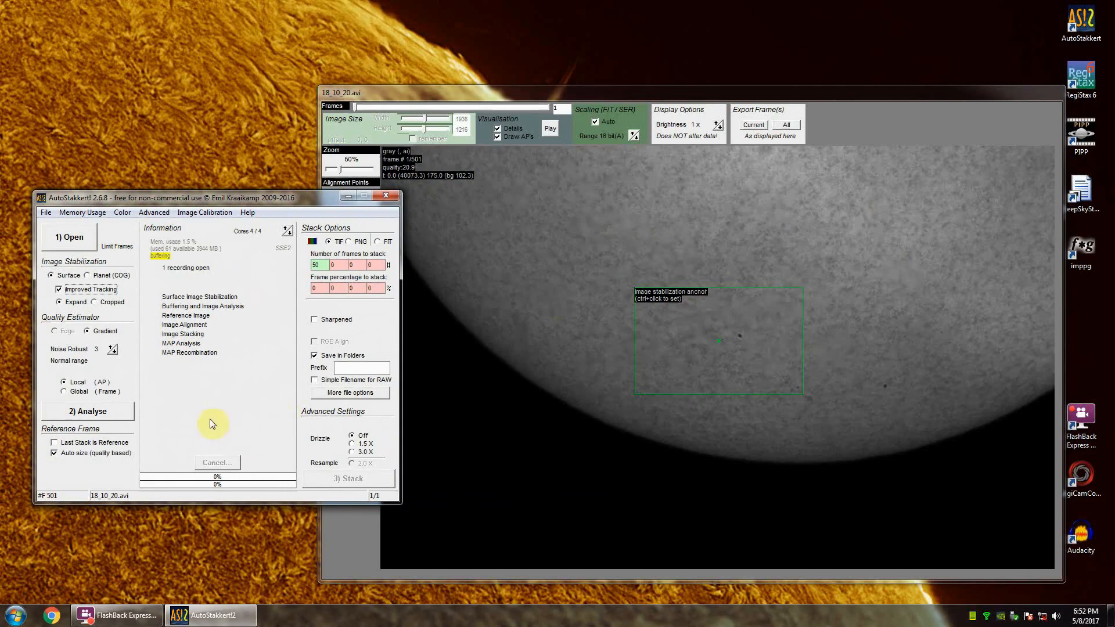
Step: Load FLAT.tif from the Data folder as the master flat and analyse the surface video
{"action": "left_click", "coordinate": [194, 213]}
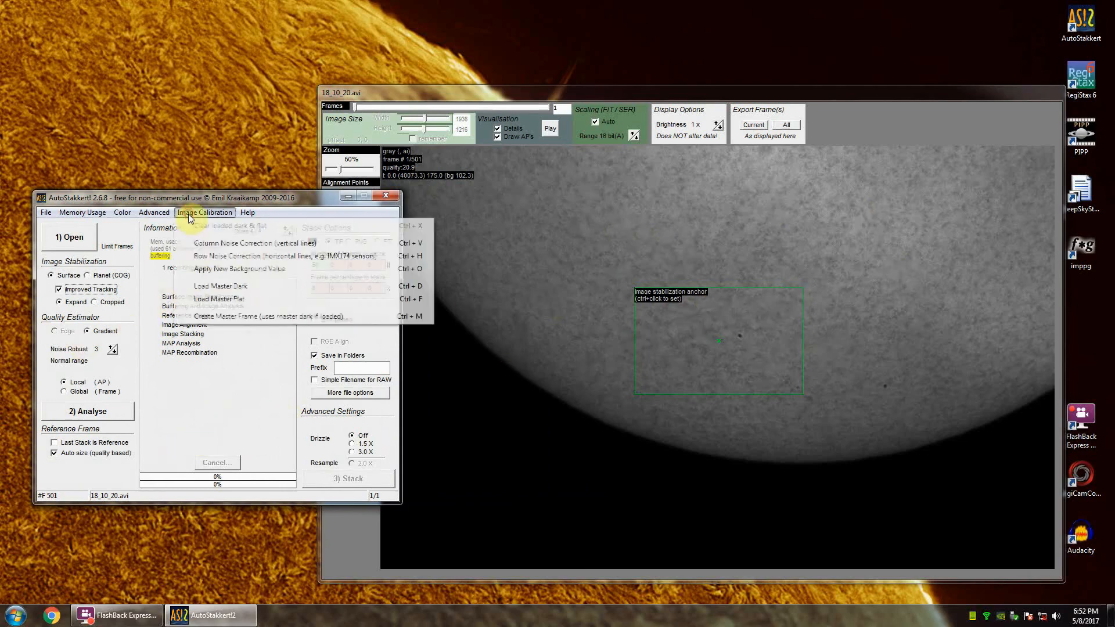
{"action": "left_click", "coordinate": [231, 300]}
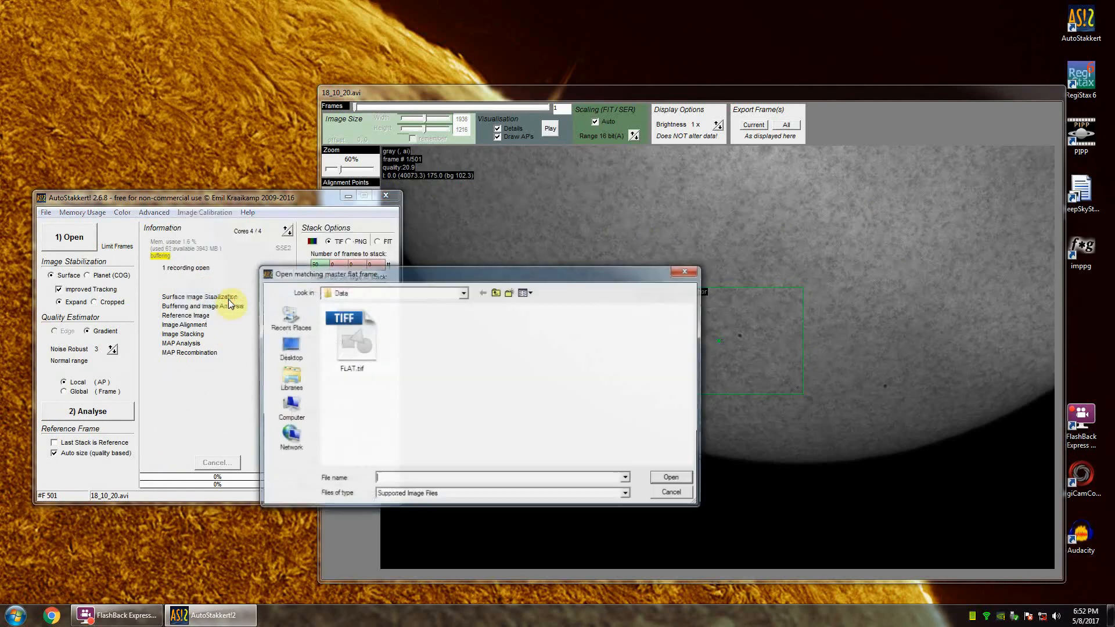
{"action": "left_click", "coordinate": [355, 350]}
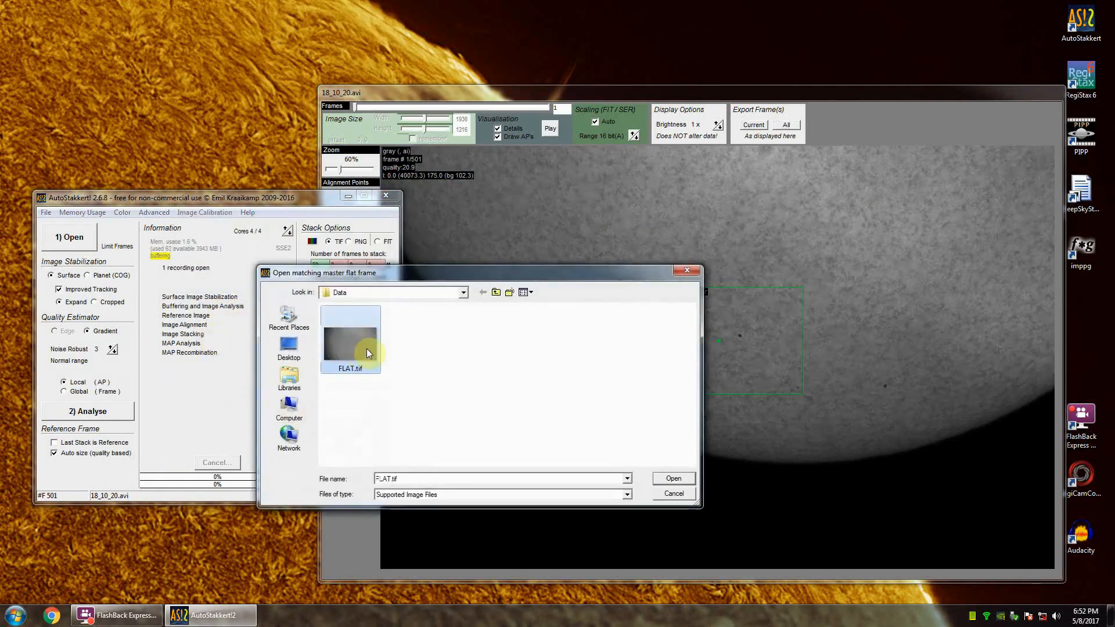
{"action": "left_click", "coordinate": [671, 481]}
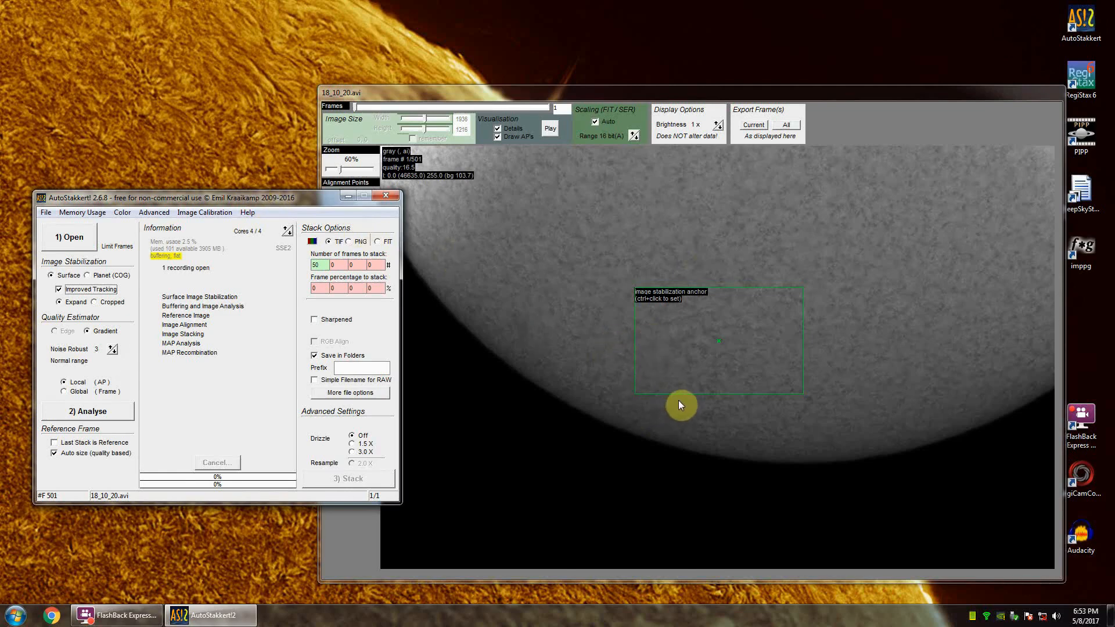
{"action": "left_click_drag", "start_coordinate": [181, 198], "coordinate": [266, 210]}
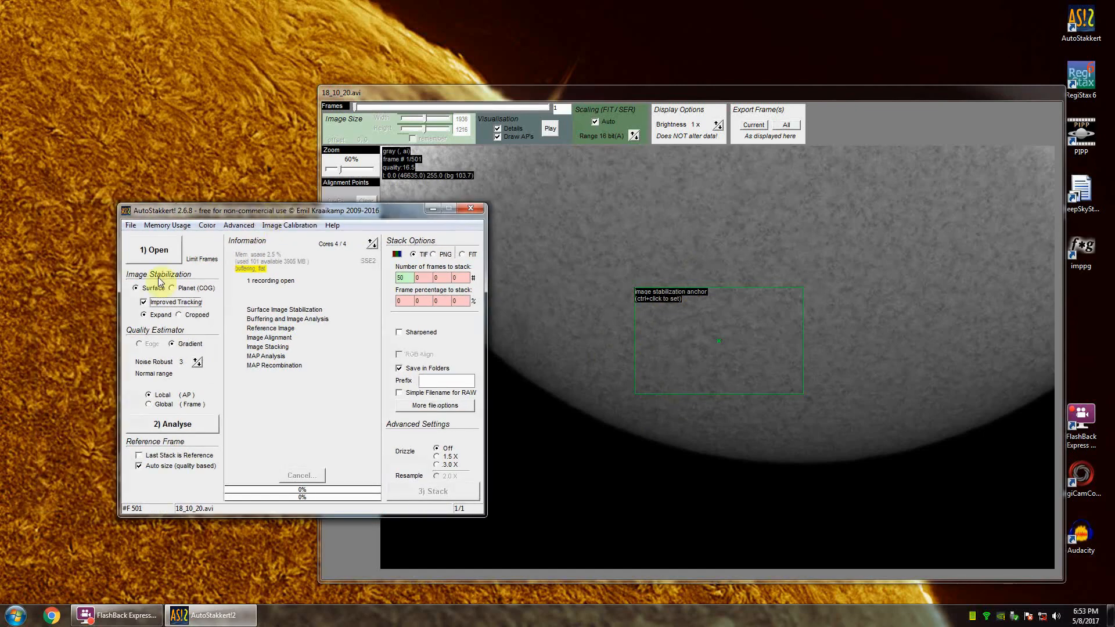
{"action": "left_click", "coordinate": [179, 429]}
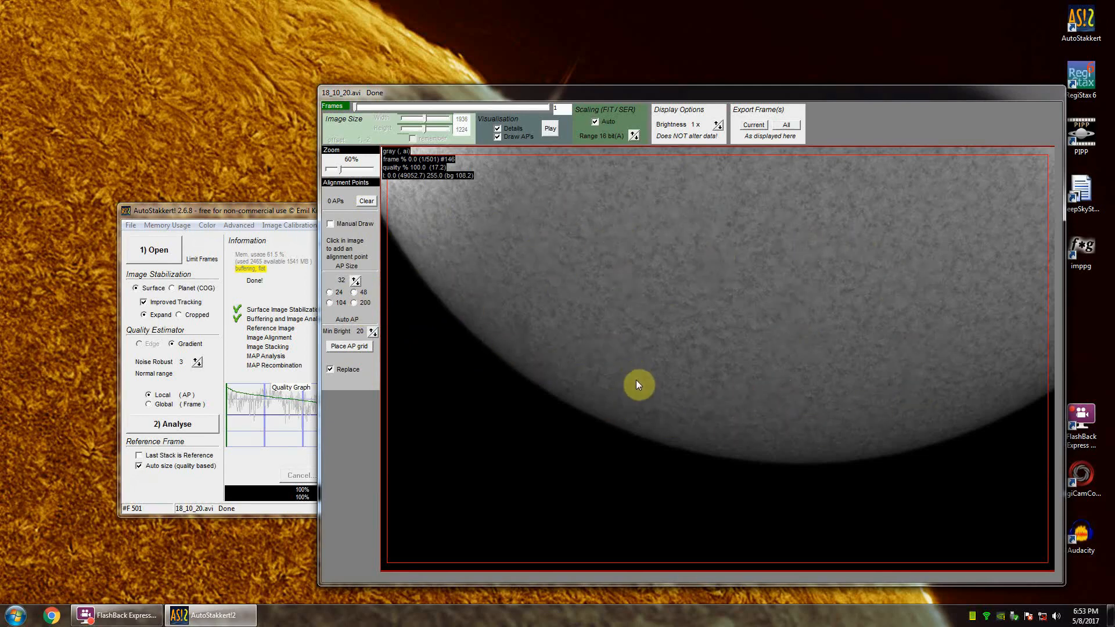
{"action": "left_click", "coordinate": [334, 298]}
{"action": "left_click", "coordinate": [351, 347]}
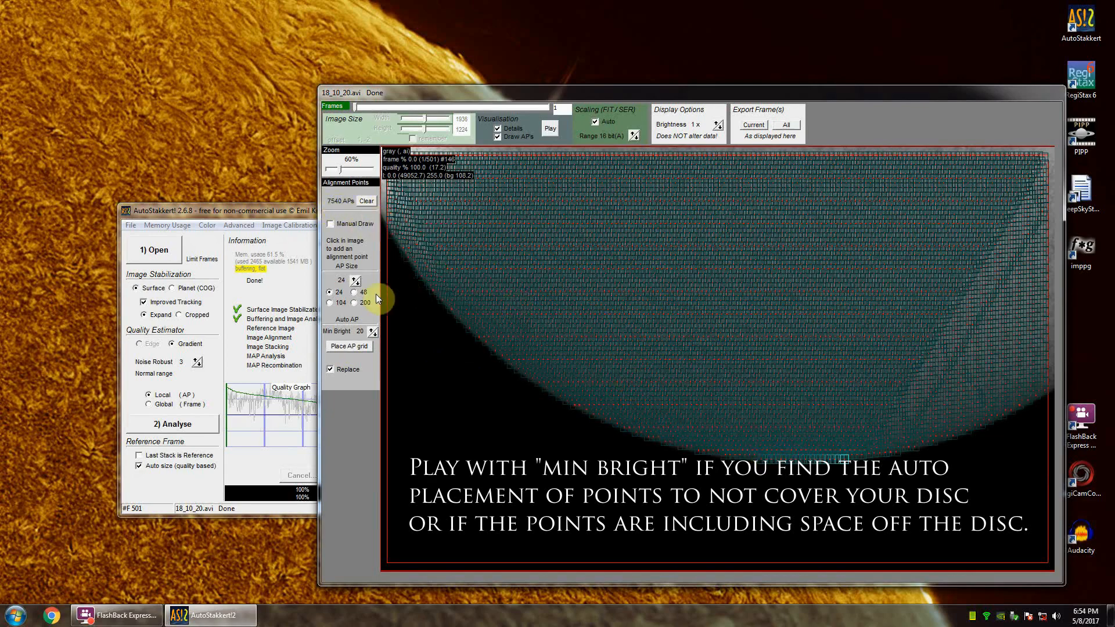
{"action": "left_click", "coordinate": [365, 202]}
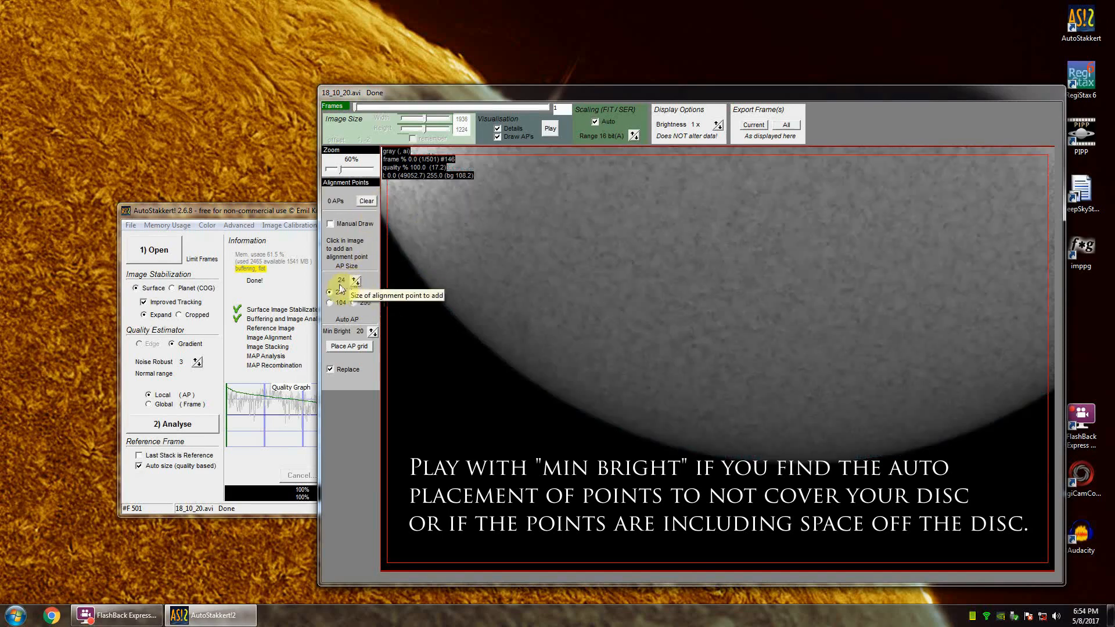
Step: Set the alignment point size to 32 and automatically place the alignment point grid over the solar disc
{"action": "left_click", "coordinate": [355, 281]}
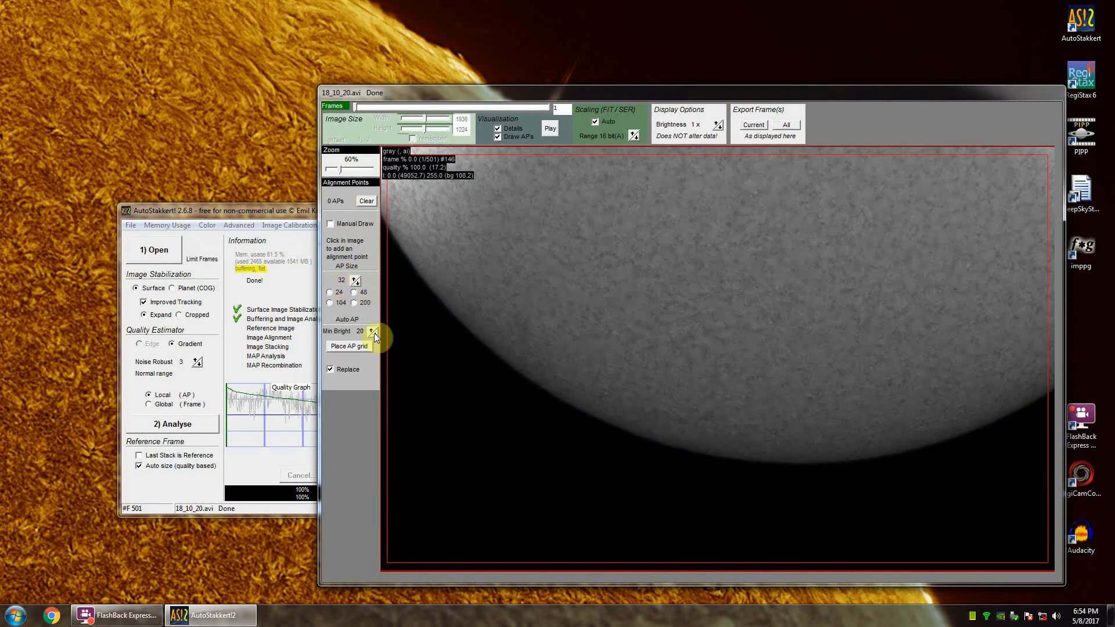
{"action": "left_click", "coordinate": [347, 347]}
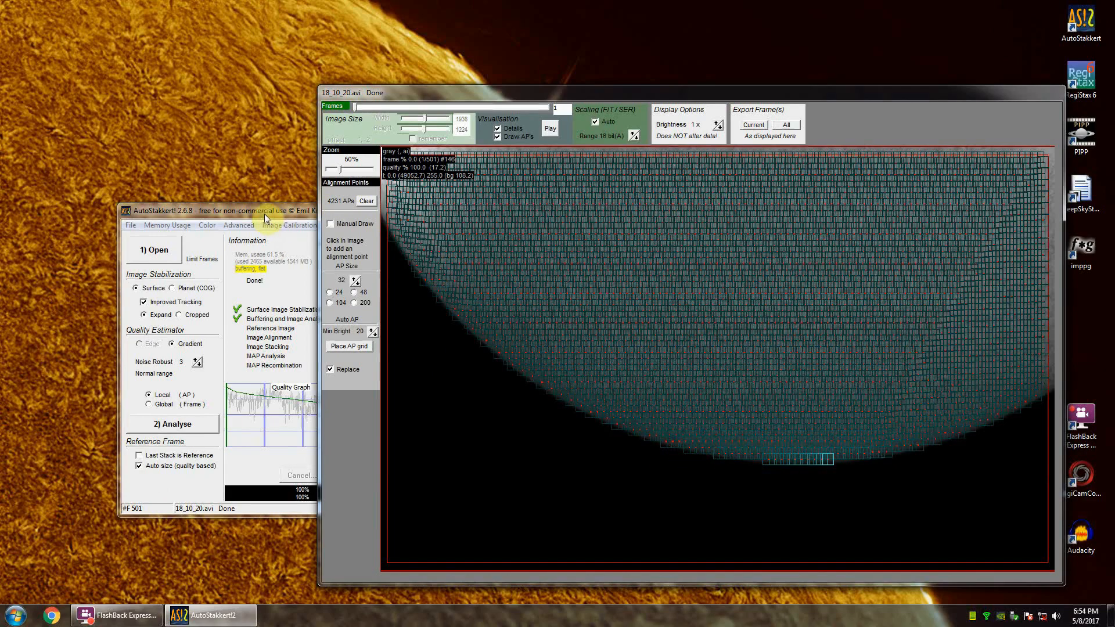
Step: Arrange the windows so the stack options are accessible and stack the surface video as TIF with 50 frames
{"action": "left_click_drag", "start_coordinate": [258, 214], "coordinate": [343, 194]}
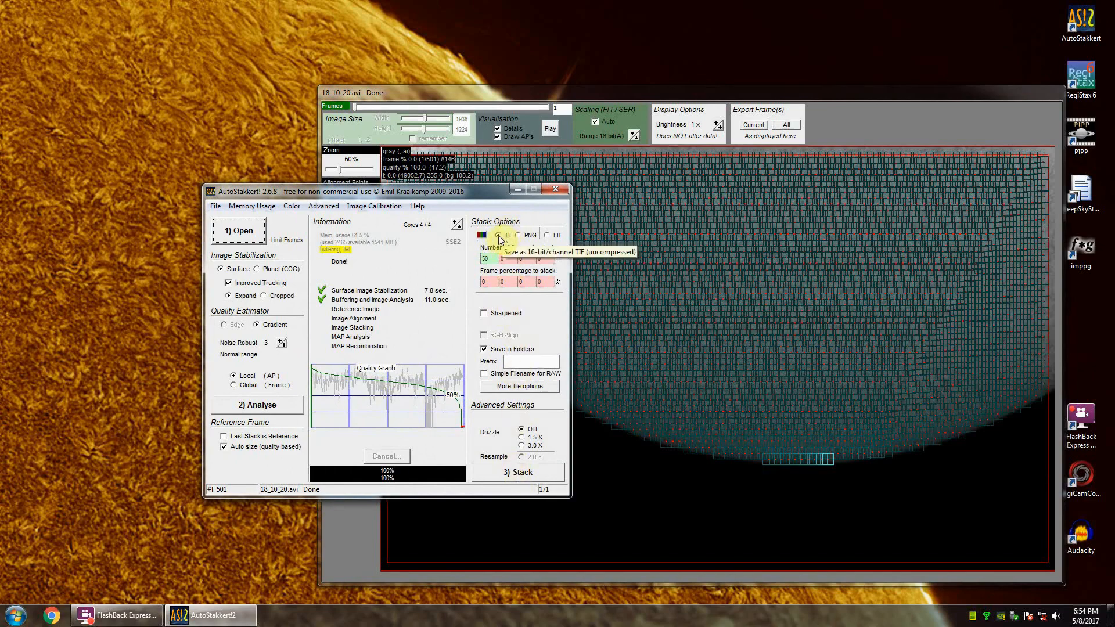
{"action": "left_click", "coordinate": [522, 277]}
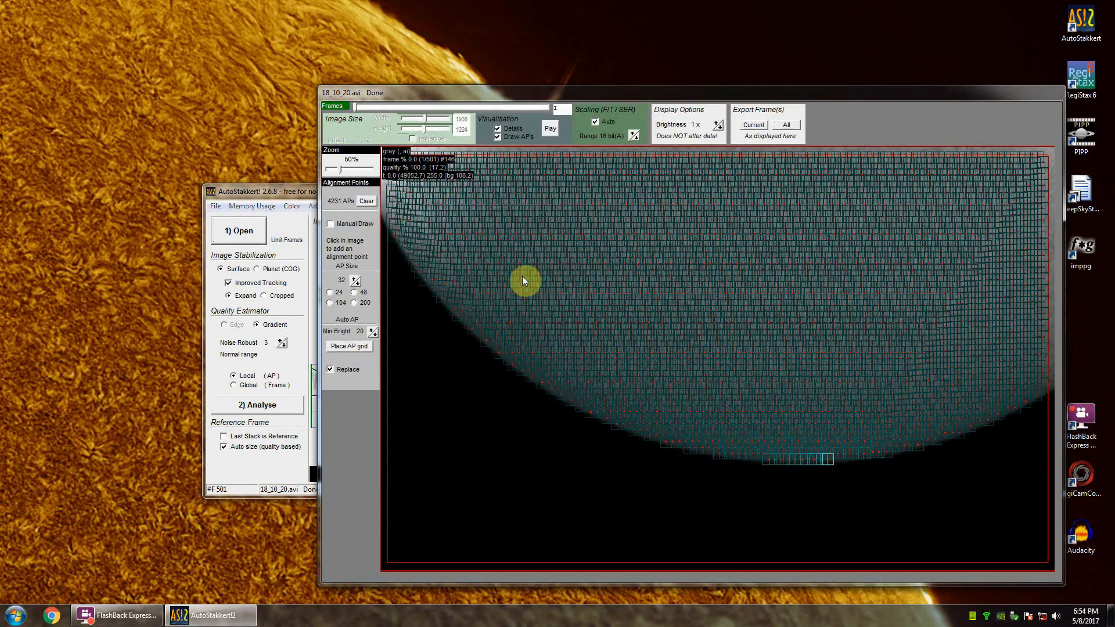
{"action": "left_click_drag", "start_coordinate": [289, 194], "coordinate": [255, 221]}
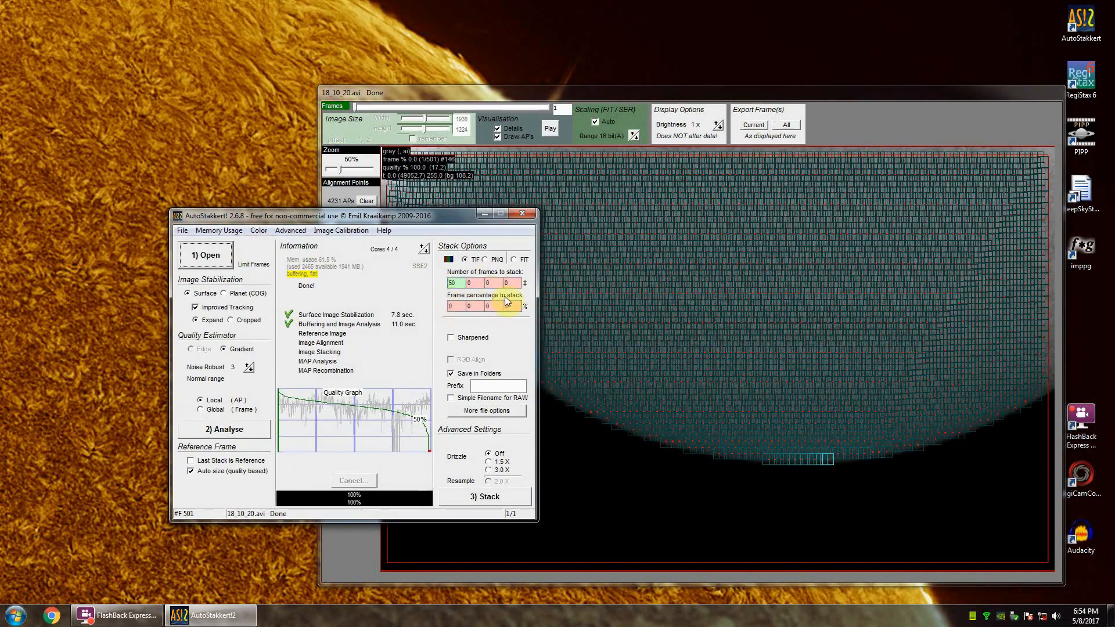
{"action": "left_click", "coordinate": [719, 304]}
{"action": "left_click", "coordinate": [295, 218]}
{"action": "left_click_drag", "start_coordinate": [294, 219], "coordinate": [535, 205]}
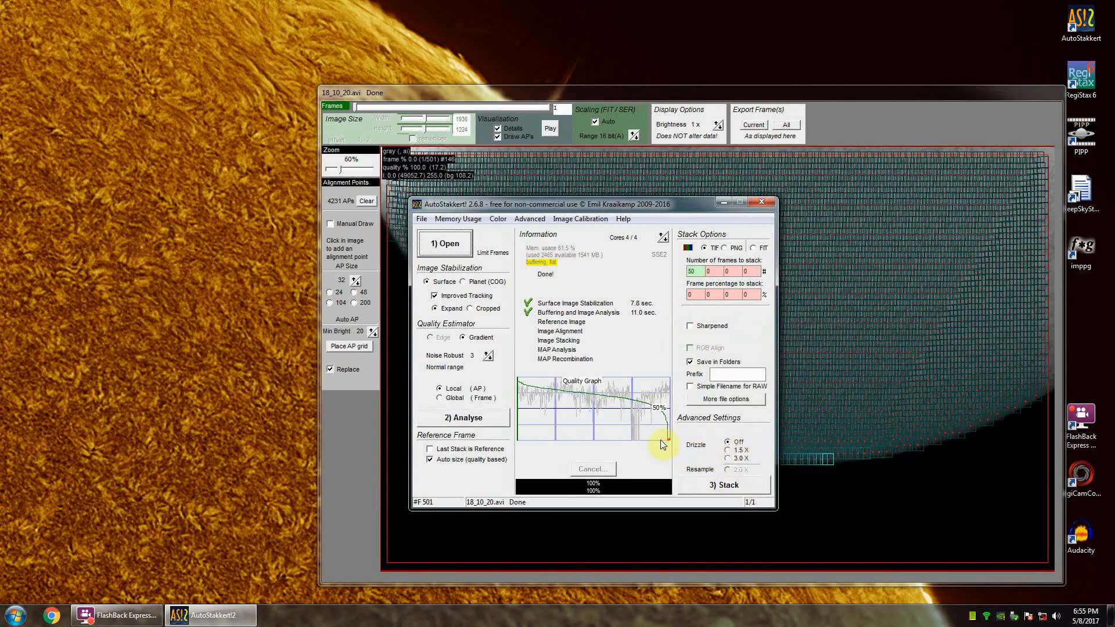
{"action": "left_click", "coordinate": [626, 191]}
{"action": "left_click_drag", "start_coordinate": [539, 93], "coordinate": [256, 186]}
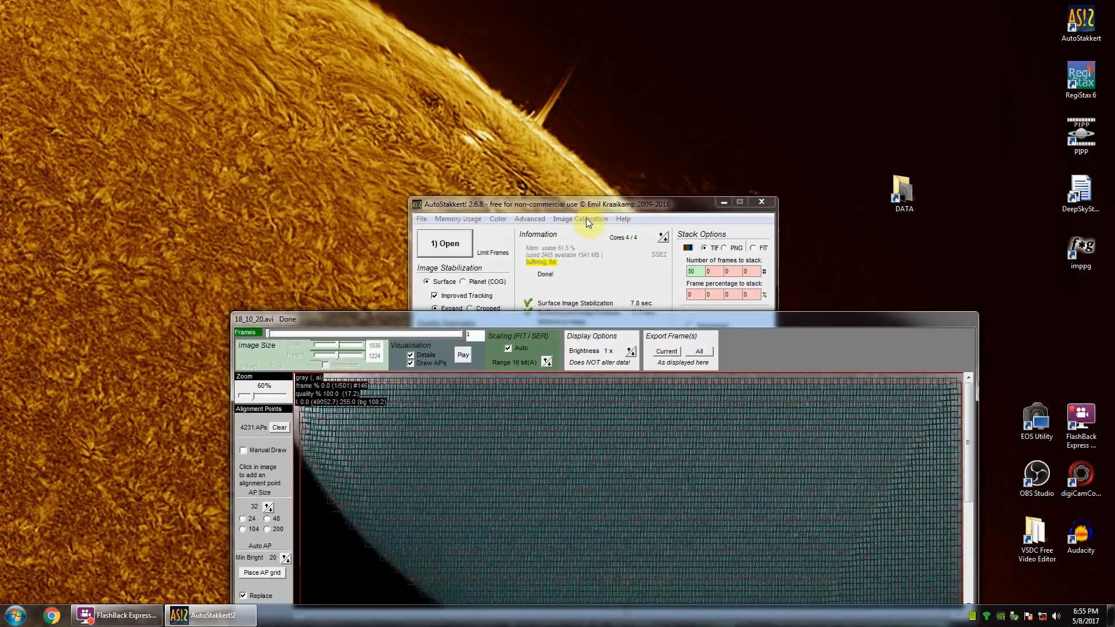
{"action": "left_click_drag", "start_coordinate": [587, 216], "coordinate": [626, 65]}
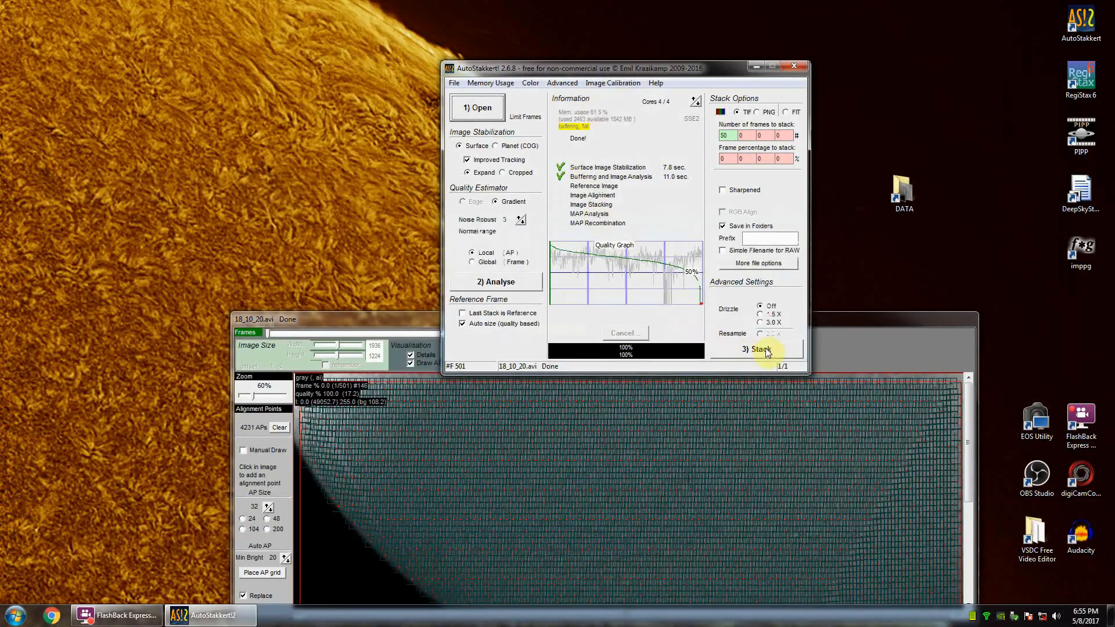
{"action": "left_click", "coordinate": [753, 349]}
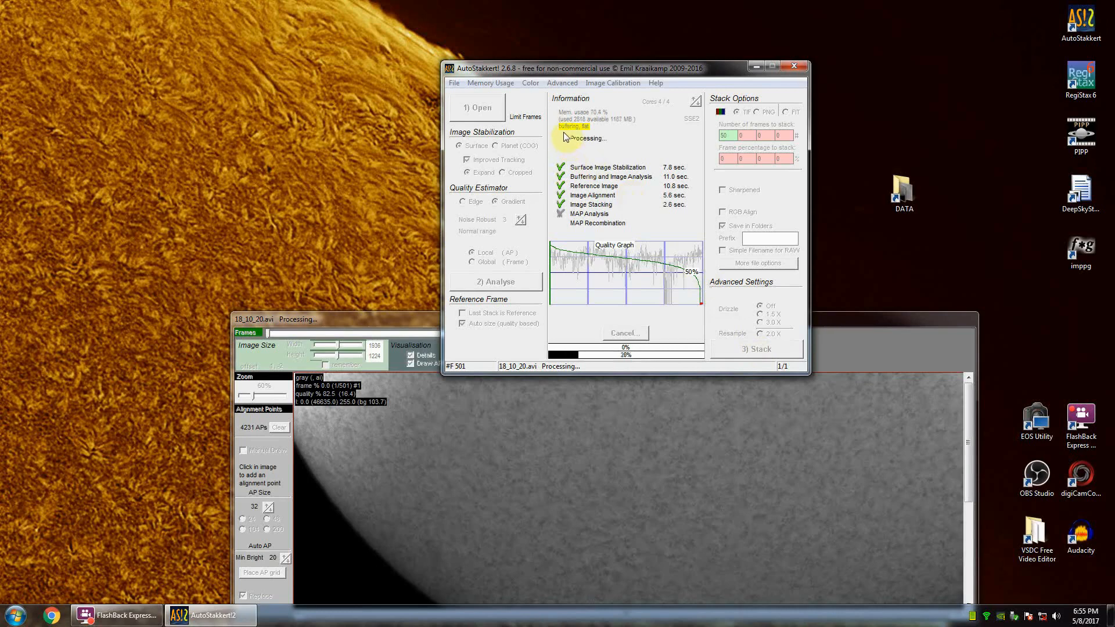
{"action": "mouse_move", "coordinate": [568, 135]}
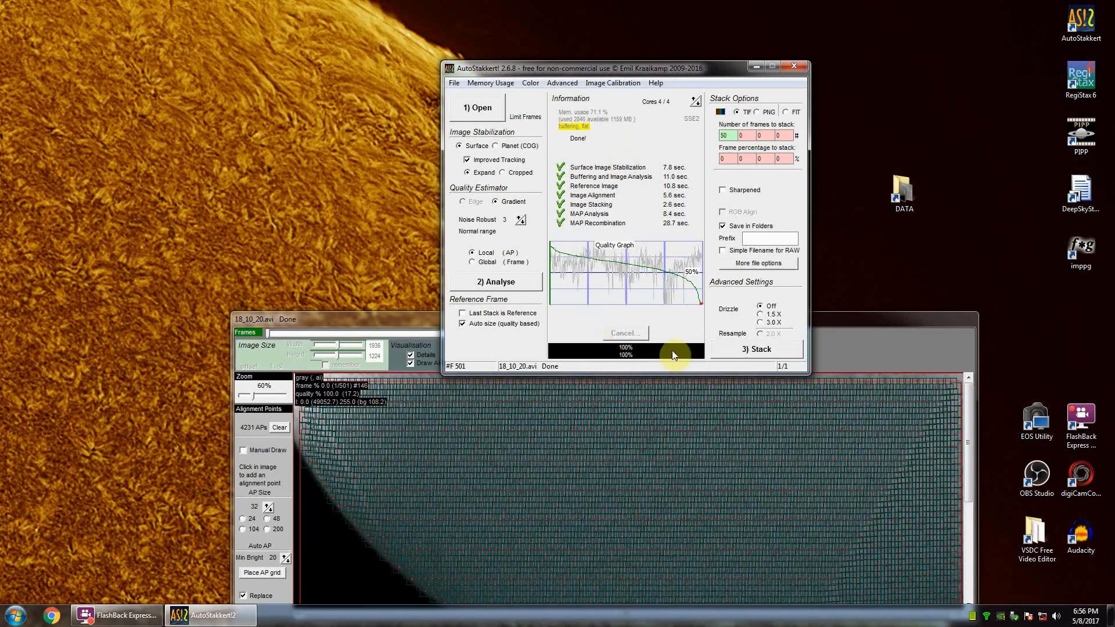
Step: Open the prominence video 18_09_32.avi from the Data folder and position its frame window so the whole image shows
{"action": "left_click_drag", "start_coordinate": [420, 322], "coordinate": [368, 174]}
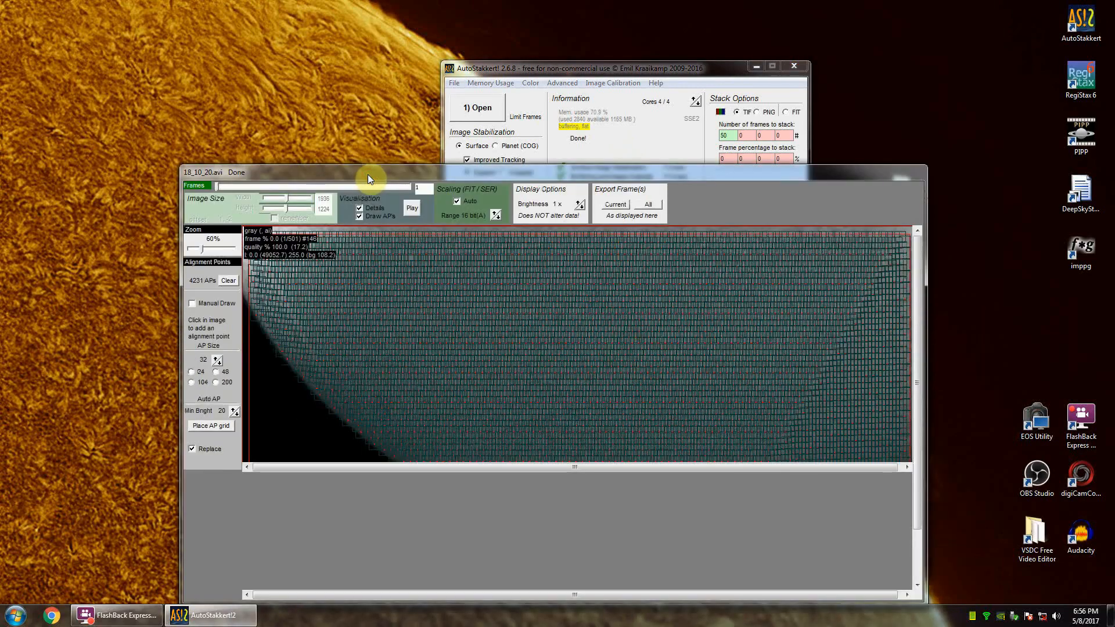
{"action": "left_click_drag", "start_coordinate": [507, 72], "coordinate": [470, 72]}
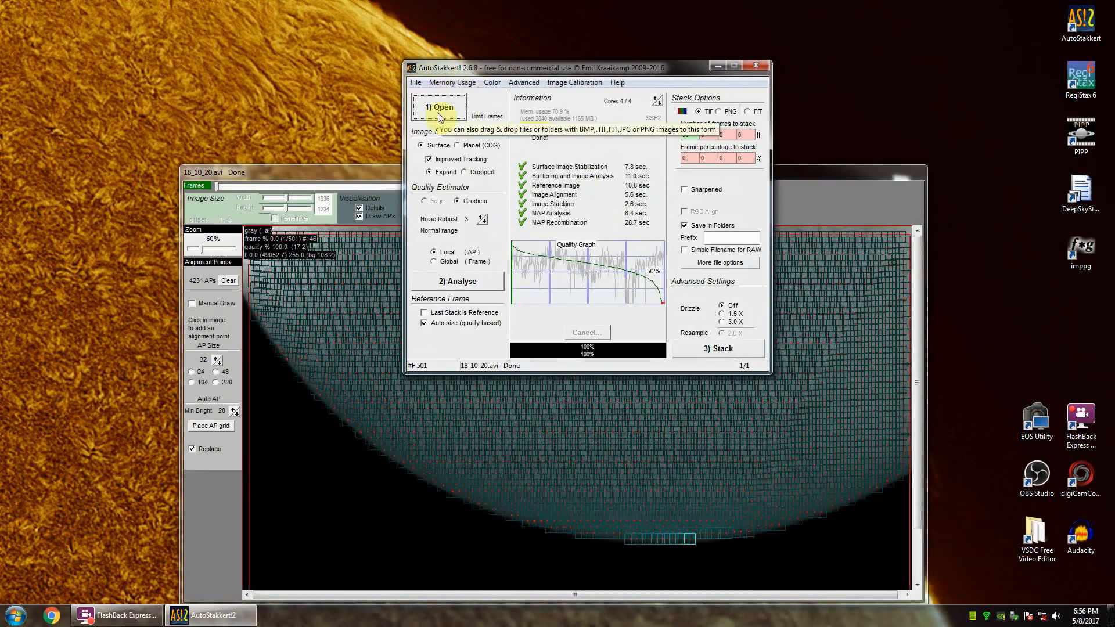
{"action": "left_click", "coordinate": [438, 109]}
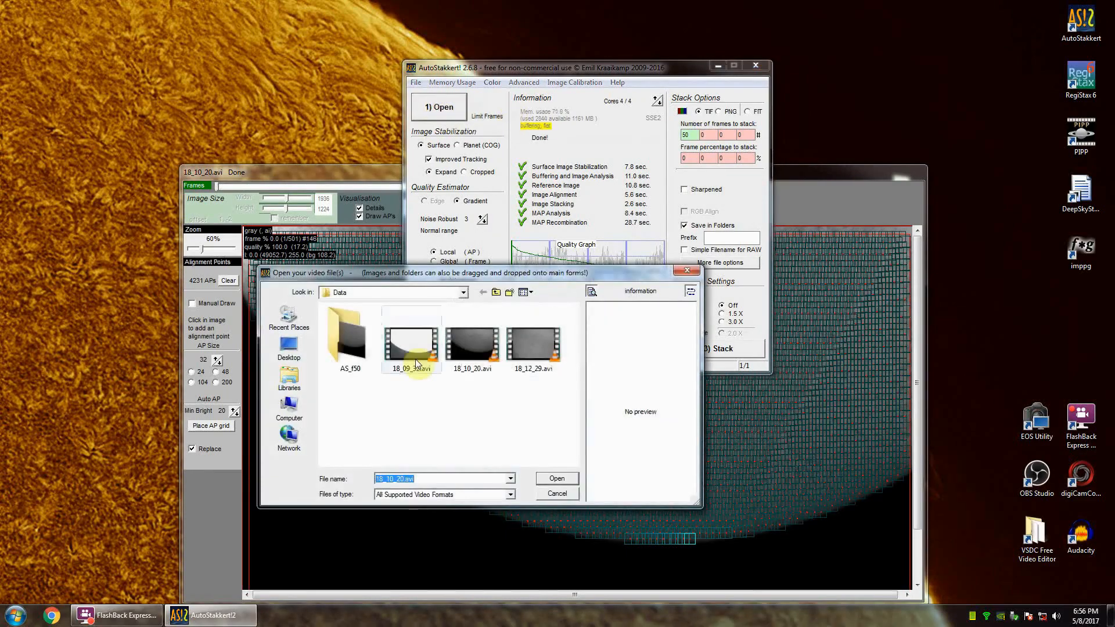
{"action": "left_click", "coordinate": [416, 363]}
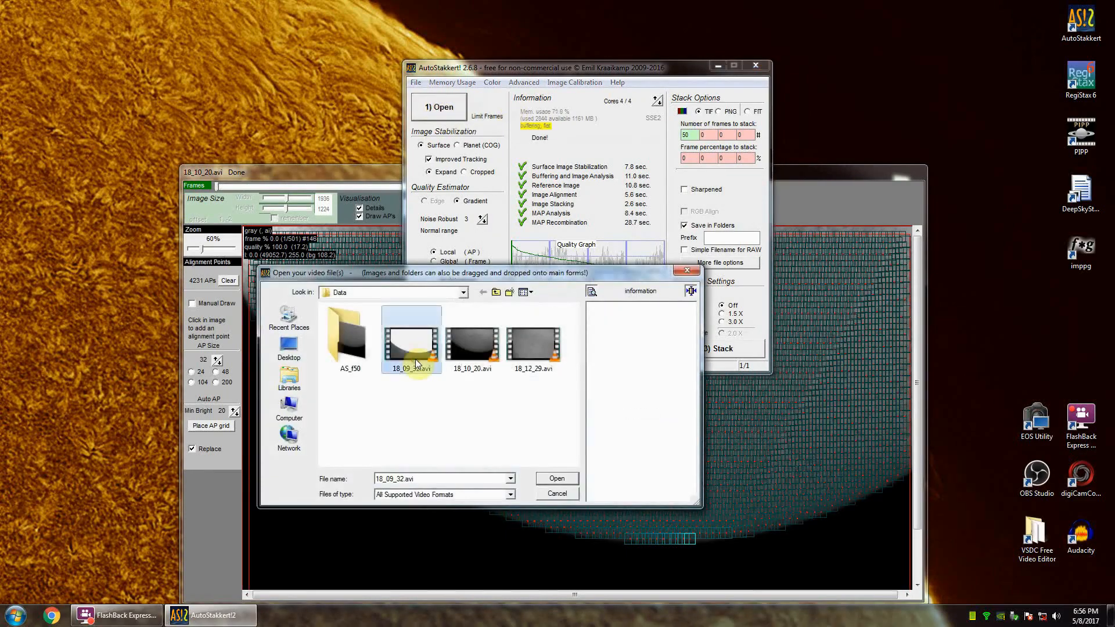
{"action": "left_click", "coordinate": [566, 476]}
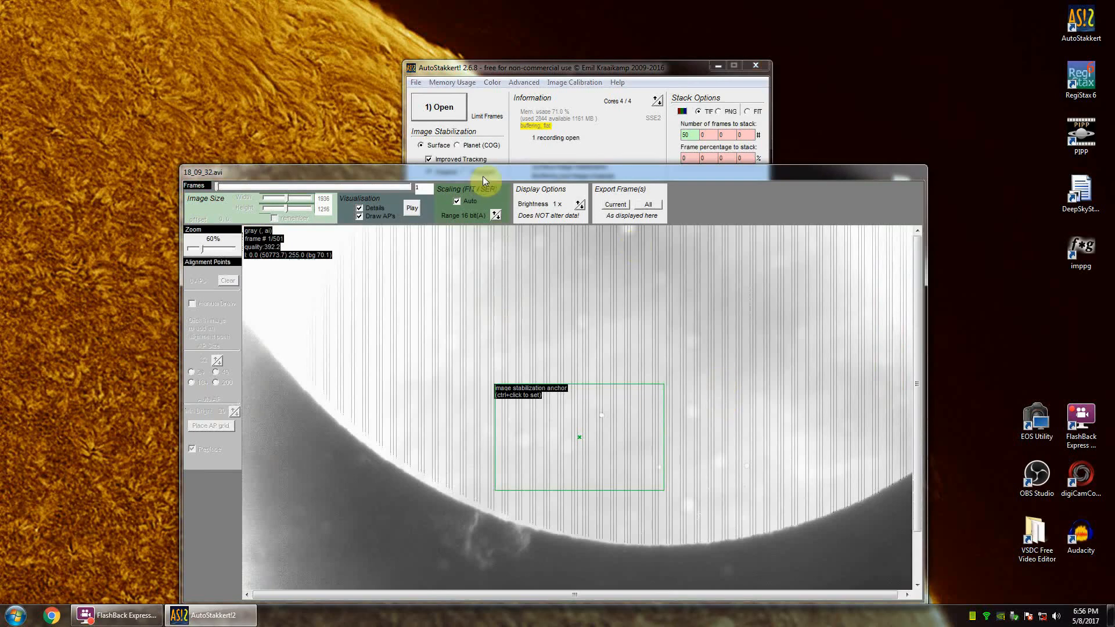
{"action": "left_click_drag", "start_coordinate": [482, 176], "coordinate": [517, 124]}
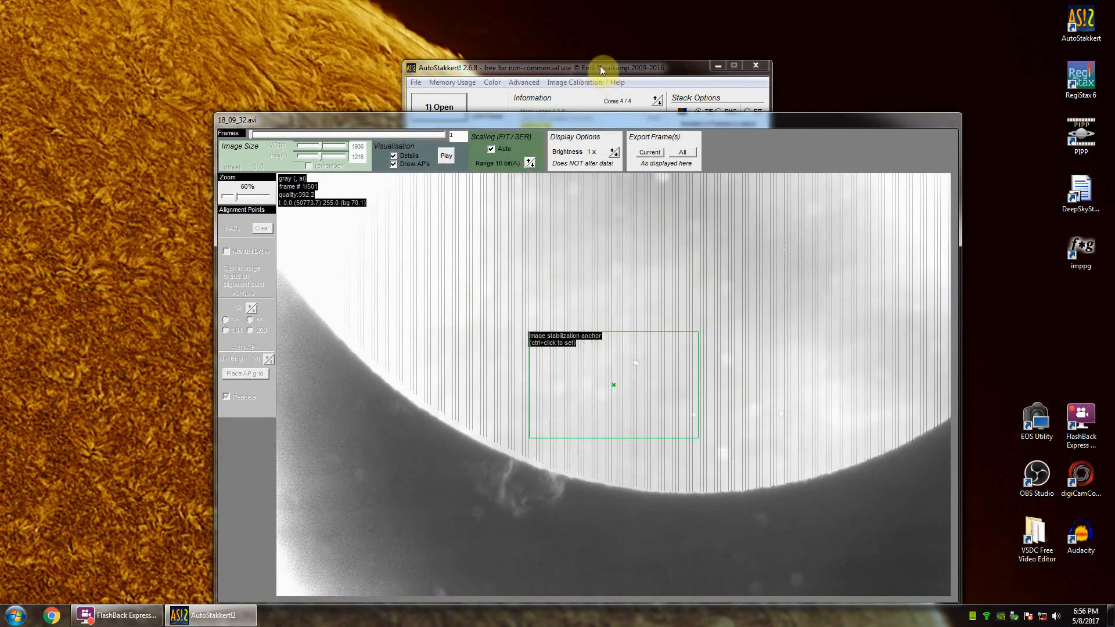
Step: Bring the main window forward and clear the loaded dark and flat frames from the prominence video's calibration
{"action": "left_click", "coordinate": [582, 68]}
{"action": "left_click_drag", "start_coordinate": [582, 68], "coordinate": [557, 73]}
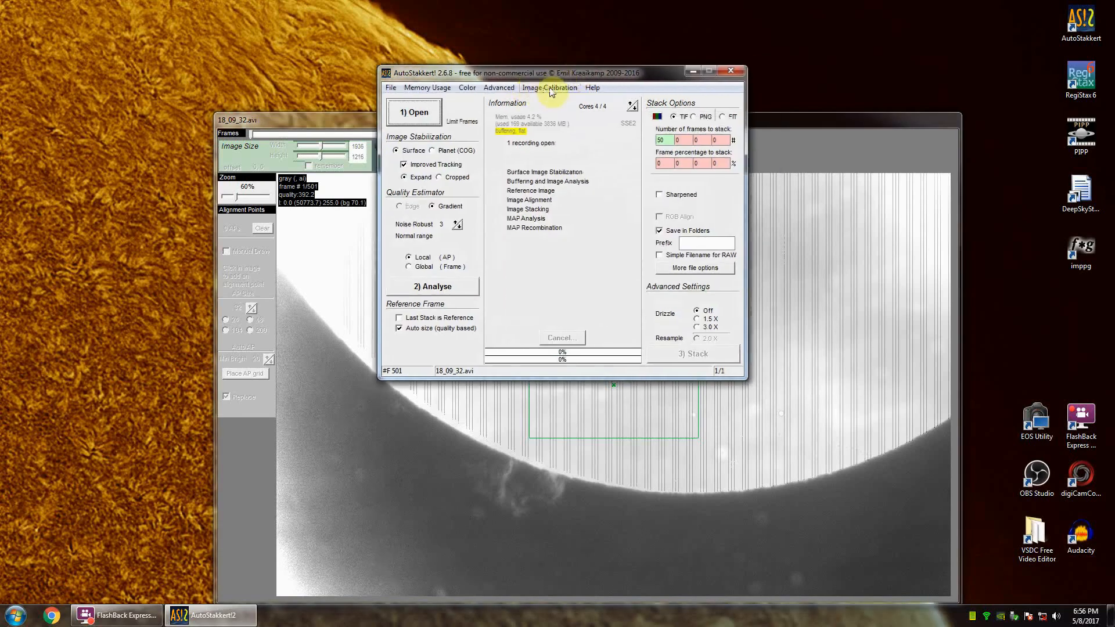
{"action": "left_click", "coordinate": [532, 89]}
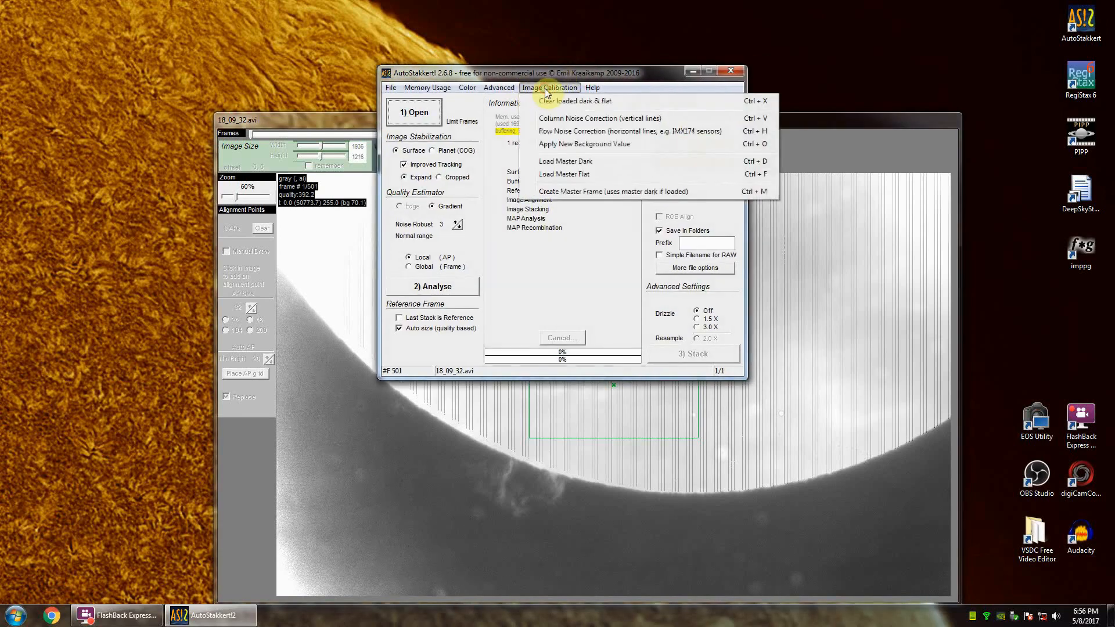
{"action": "left_click", "coordinate": [630, 103]}
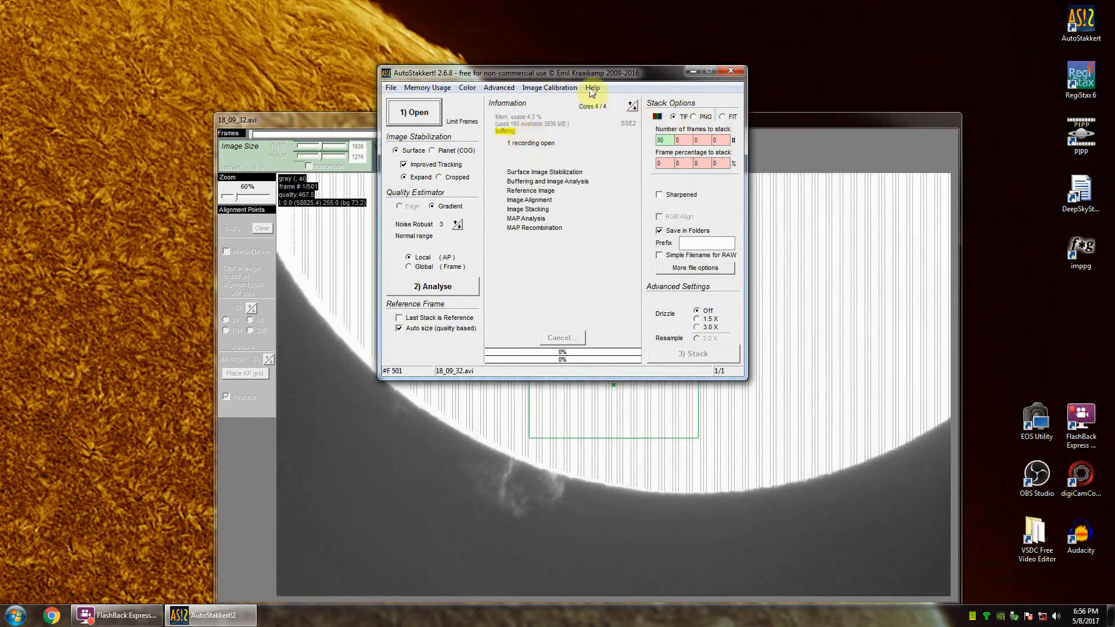
Step: Move the main window aside, set the image stabilization anchor over the large prominence, and analyse the prominence video
{"action": "left_click_drag", "start_coordinate": [548, 70], "coordinate": [219, 39]}
{"action": "left_click", "coordinate": [468, 116]}
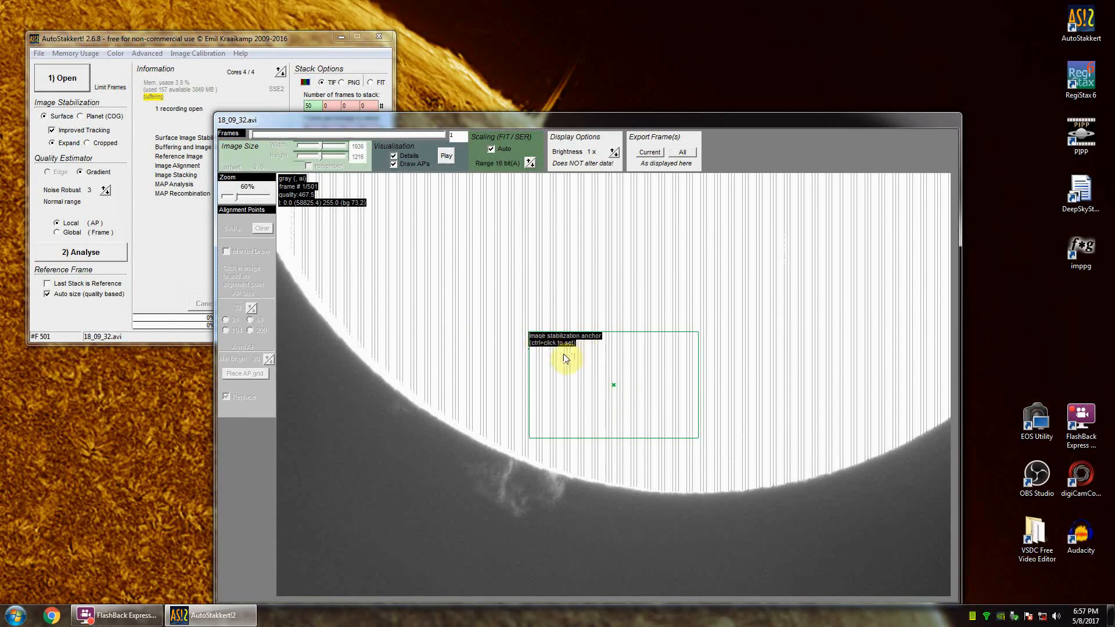
{"action": "left_click", "coordinate": [500, 492], "text": "ctrl"}
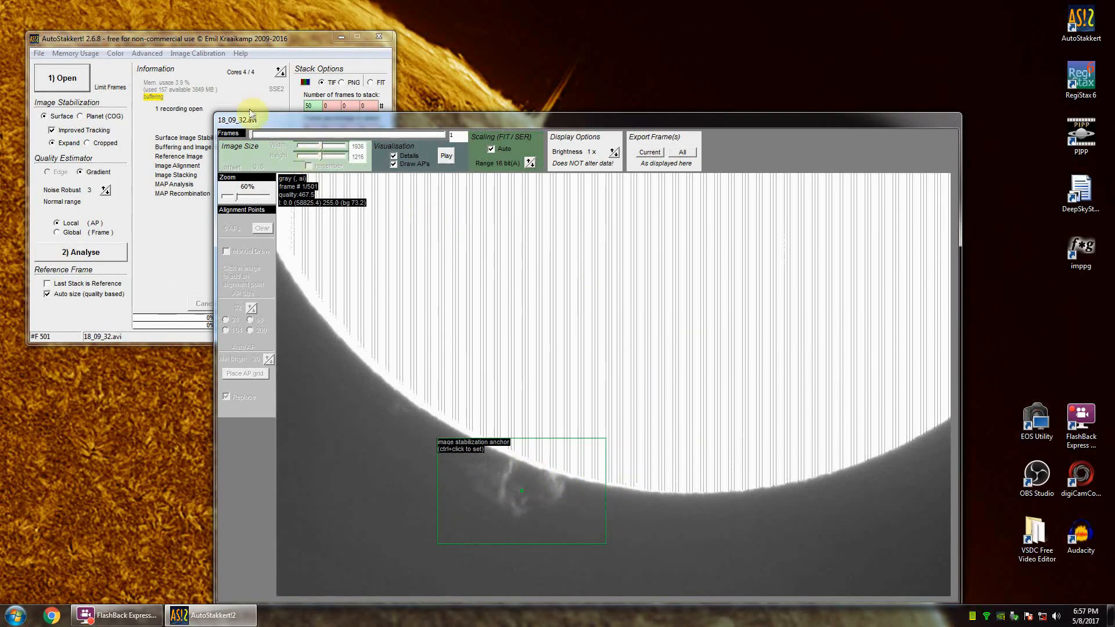
{"action": "left_click", "coordinate": [192, 43]}
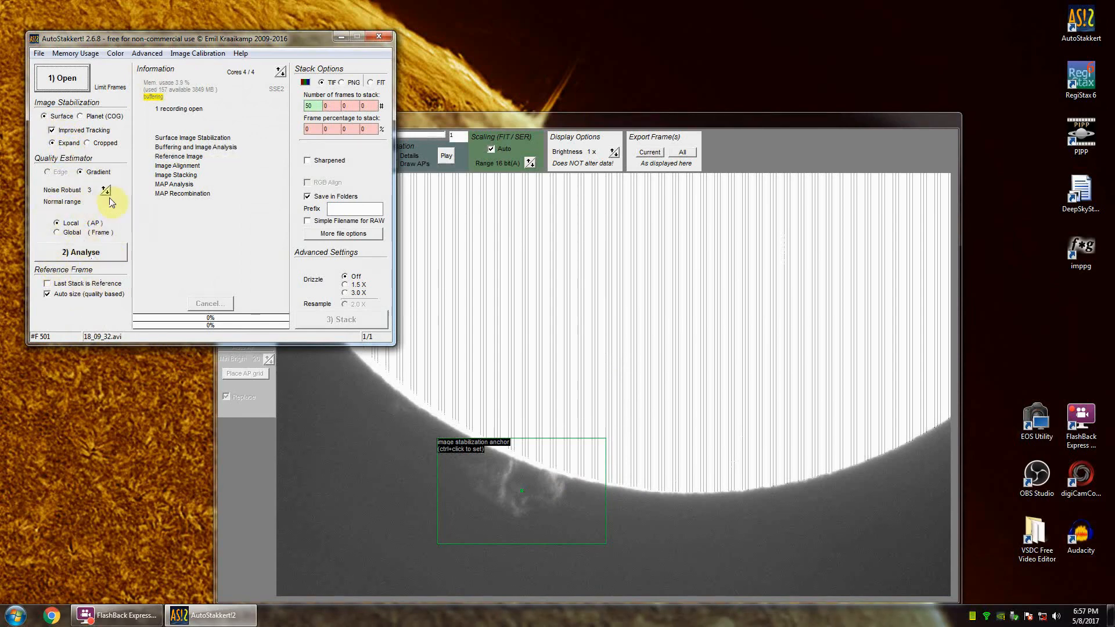
{"action": "left_click", "coordinate": [73, 254]}
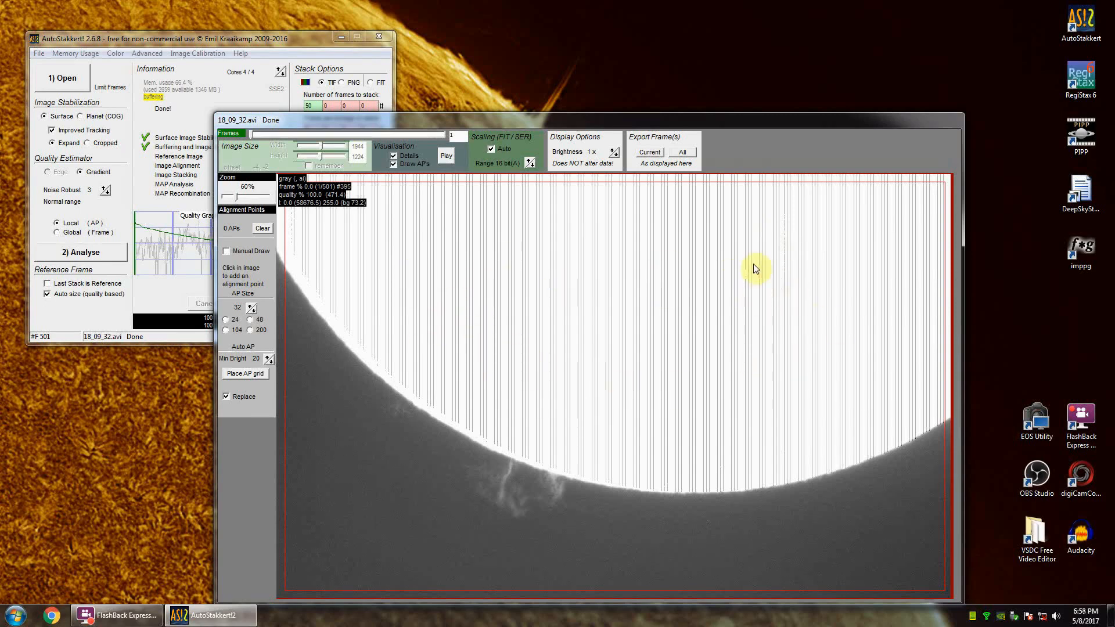
Step: Reposition the frame window and manually place size 32 alignment points along the entire solar limb
{"action": "left_click_drag", "start_coordinate": [573, 120], "coordinate": [585, 94]}
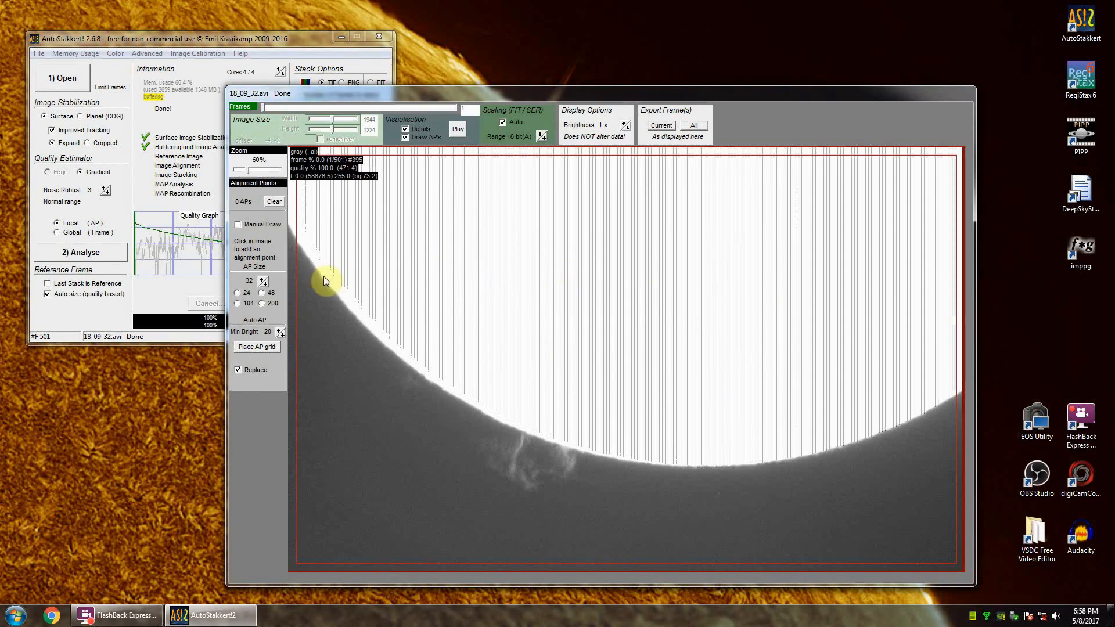
{"action": "left_click_drag", "start_coordinate": [299, 246], "coordinate": [323, 280]}
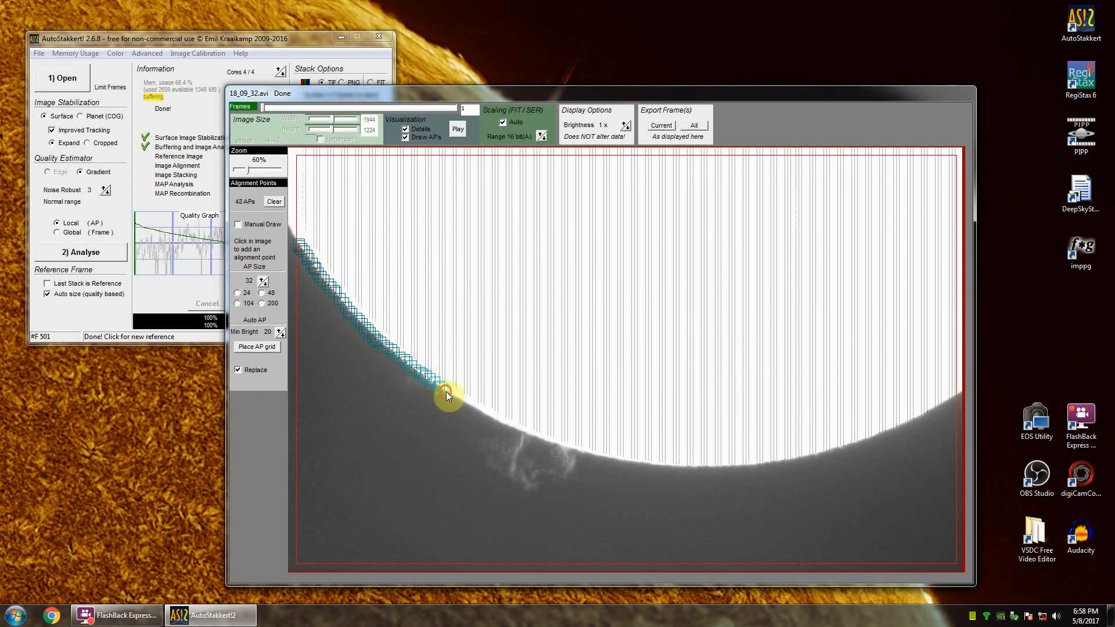
{"action": "left_click_drag", "start_coordinate": [460, 402], "coordinate": [486, 413]}
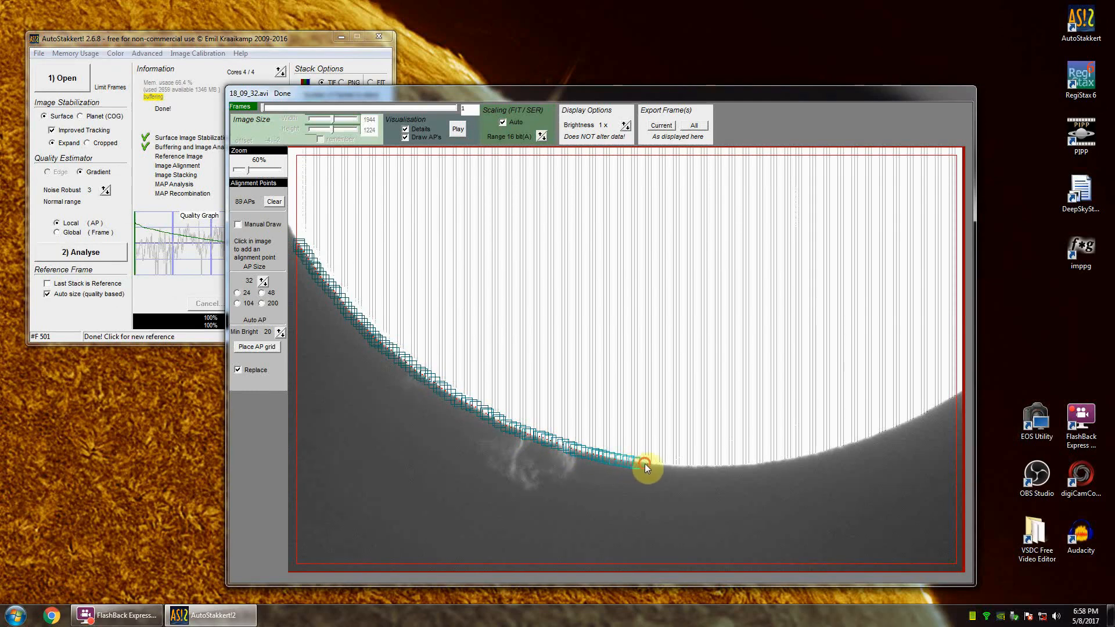
{"action": "left_click_drag", "start_coordinate": [645, 463], "coordinate": [658, 465]}
{"action": "left_click_drag", "start_coordinate": [733, 466], "coordinate": [796, 458]}
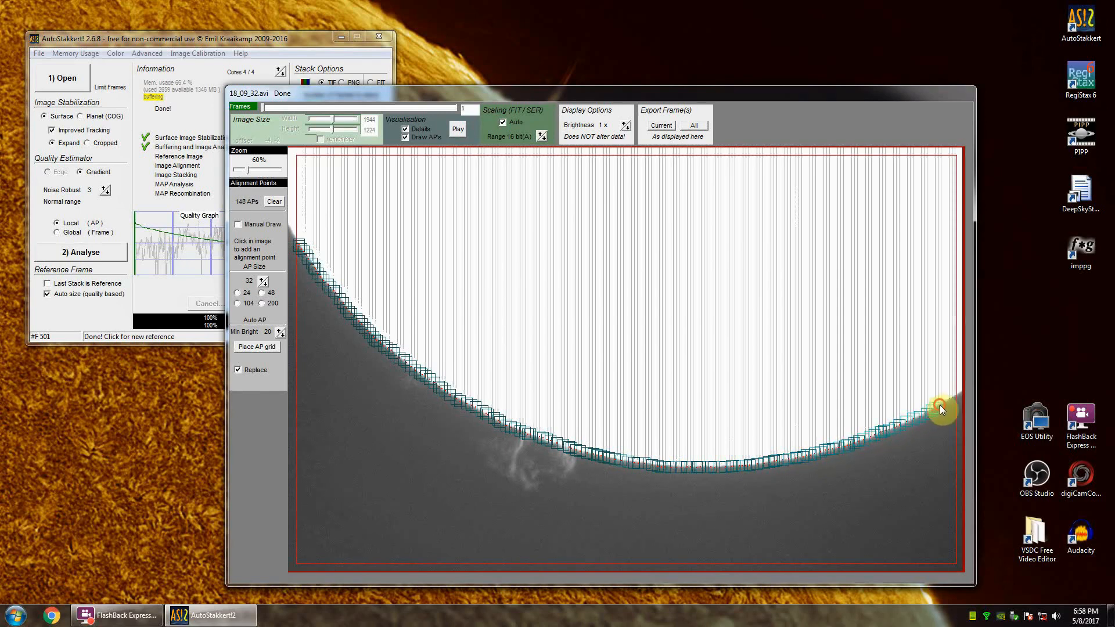
{"action": "left_click_drag", "start_coordinate": [941, 410], "coordinate": [956, 400]}
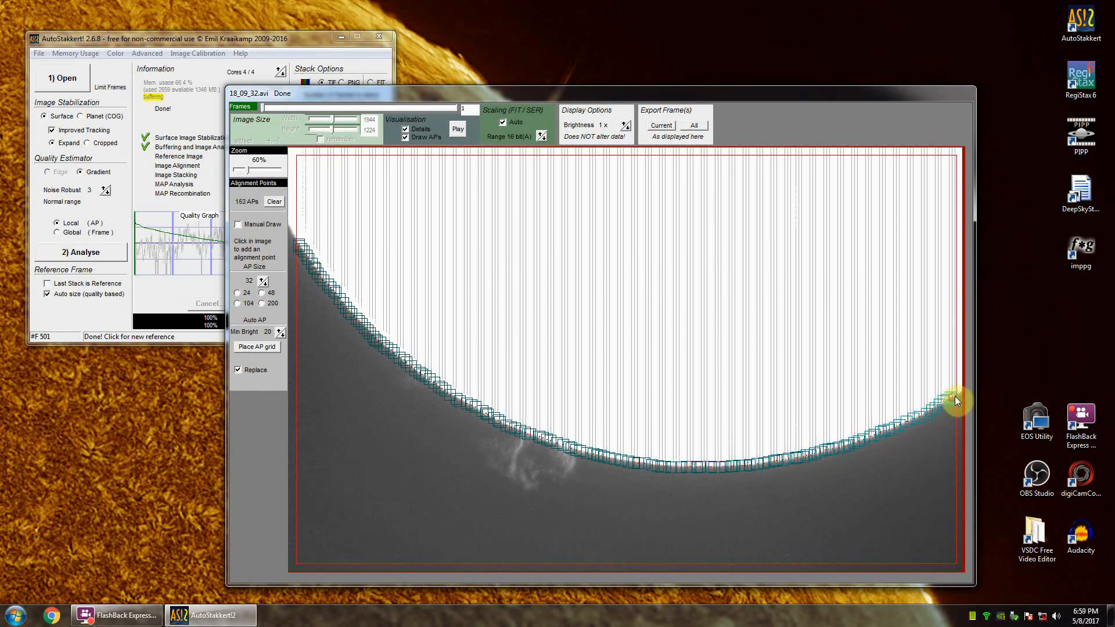
Step: Cover the small faint prominence with alignment points, then outline and fill the large prominence with them
{"action": "left_click", "coordinate": [406, 379]}
{"action": "mouse_move", "coordinate": [423, 391]}
{"action": "left_mouse_down"}
{"action": "mouse_move", "coordinate": [503, 428]}
{"action": "mouse_move", "coordinate": [472, 439]}
{"action": "left_mouse_up"}
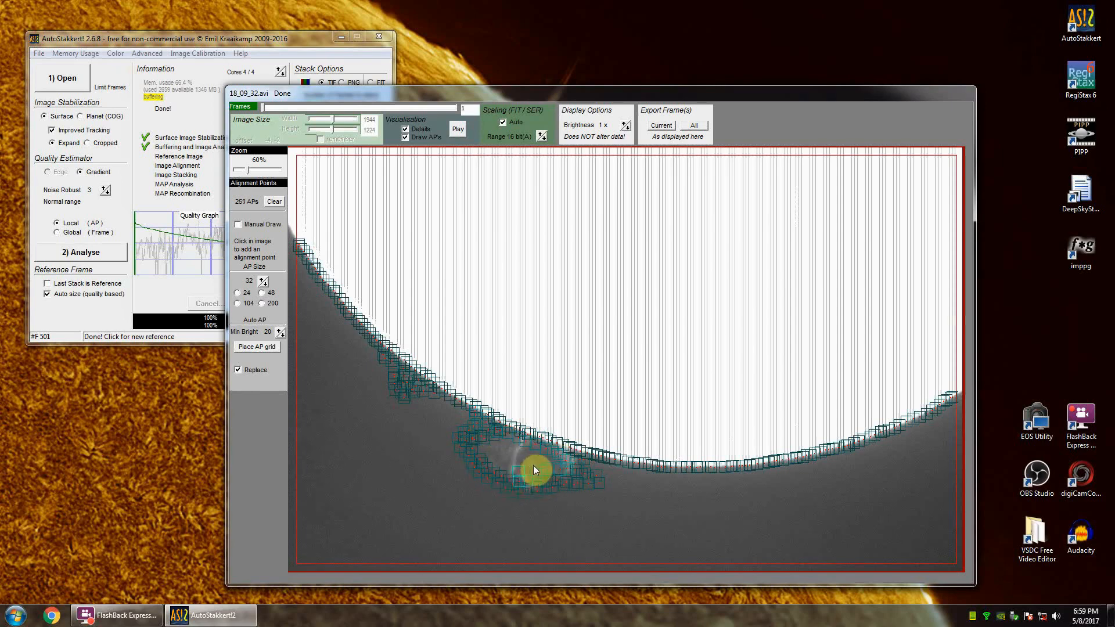
{"action": "left_click", "coordinate": [511, 467]}
{"action": "left_click", "coordinate": [500, 466]}
{"action": "left_click", "coordinate": [495, 463]}
{"action": "left_click", "coordinate": [492, 458]}
{"action": "left_click", "coordinate": [489, 452]}
{"action": "left_click", "coordinate": [487, 447]}
{"action": "left_click", "coordinate": [499, 443]}
{"action": "left_click", "coordinate": [510, 443]}
{"action": "left_click", "coordinate": [496, 452]}
{"action": "left_click", "coordinate": [504, 453]}
{"action": "left_click", "coordinate": [514, 455]}
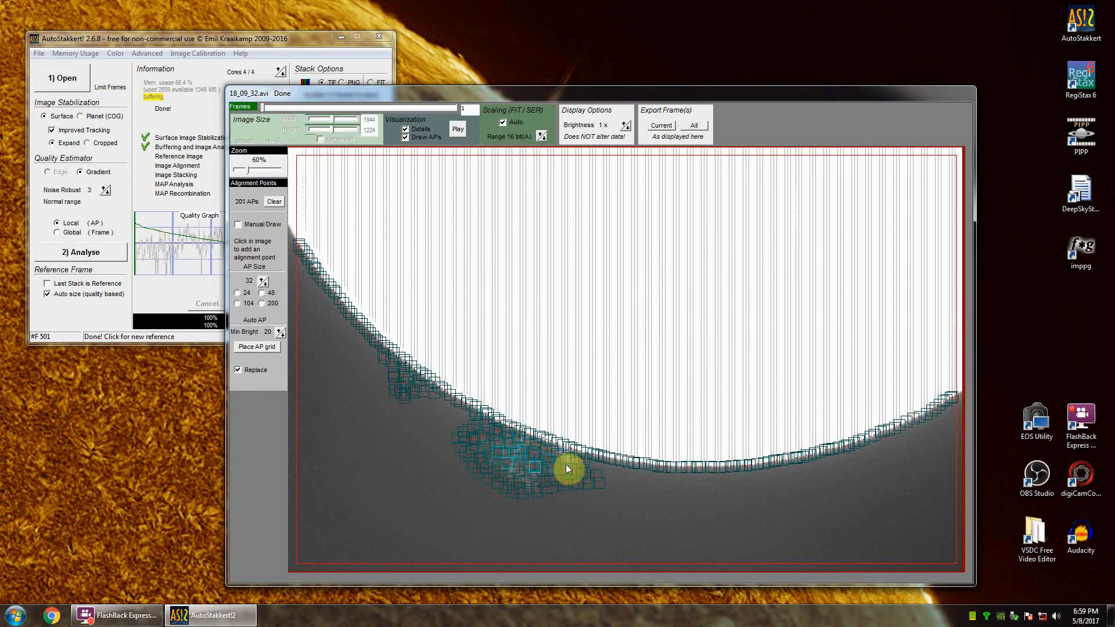
Step: Add alignment points just outside the limb from the large prominence towards the lowest part of the disc
{"action": "left_click", "coordinate": [617, 476]}
{"action": "left_click", "coordinate": [630, 474]}
{"action": "left_click", "coordinate": [645, 473]}
{"action": "left_click", "coordinate": [660, 472]}
{"action": "left_click", "coordinate": [633, 471]}
{"action": "left_click", "coordinate": [621, 476]}
{"action": "left_click", "coordinate": [610, 478]}
{"action": "left_click", "coordinate": [598, 482]}
{"action": "left_click", "coordinate": [610, 476]}
{"action": "left_click", "coordinate": [611, 467]}
{"action": "left_click", "coordinate": [605, 472]}
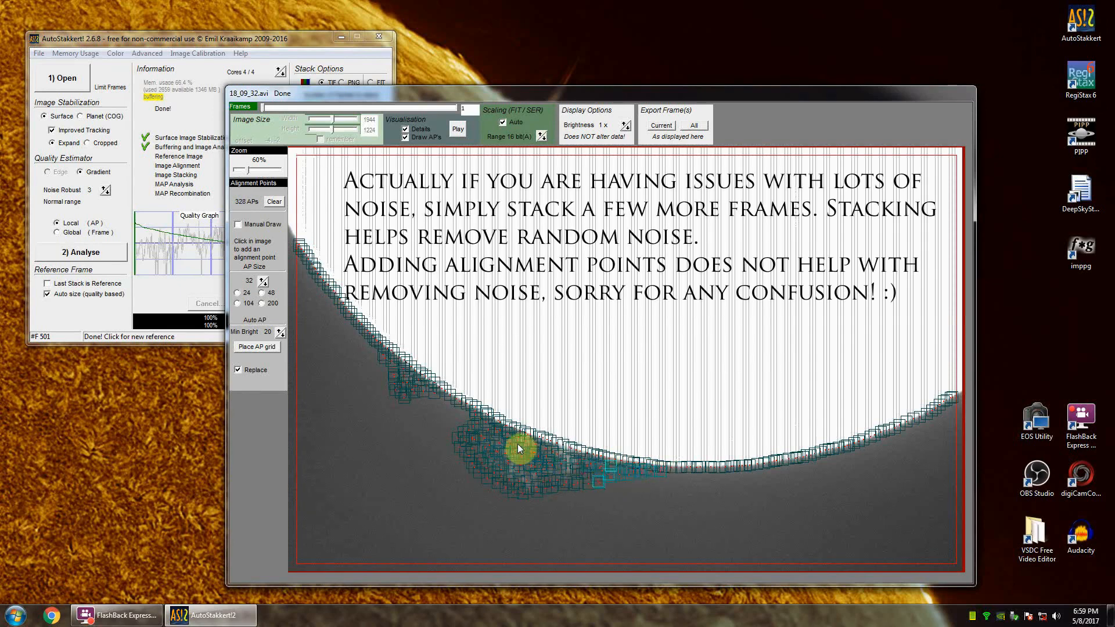
Step: Fill the gap along the limb between the large and small prominences with alignment points
{"action": "left_click", "coordinate": [462, 418]}
{"action": "left_click", "coordinate": [461, 424]}
{"action": "left_click", "coordinate": [456, 417]}
{"action": "left_click", "coordinate": [451, 410]}
{"action": "left_click", "coordinate": [444, 404]}
{"action": "left_click", "coordinate": [437, 398]}
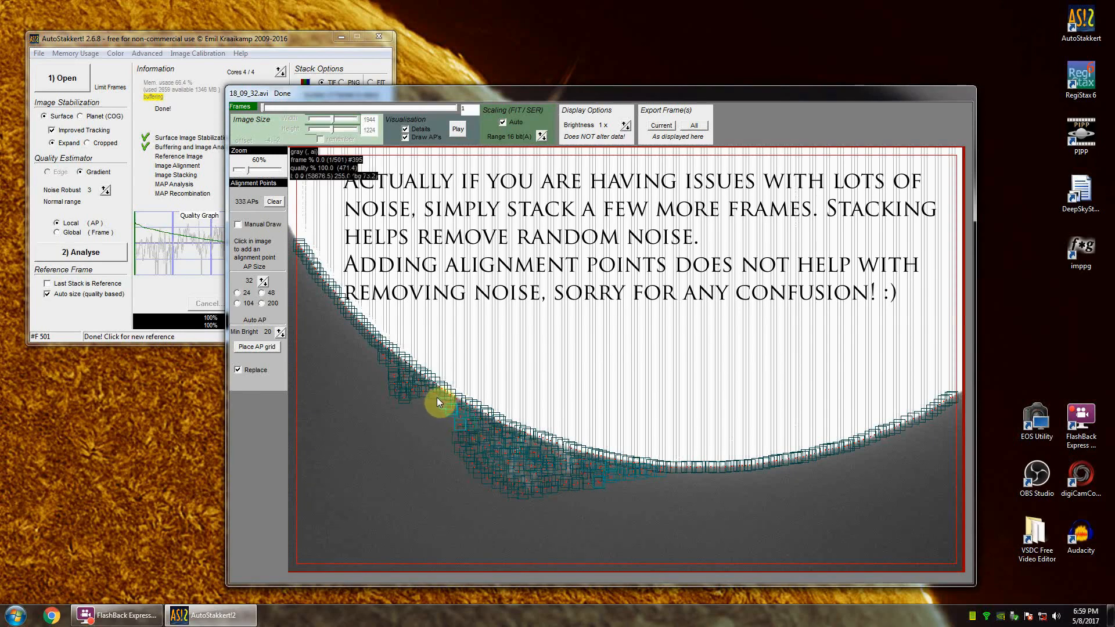
{"action": "left_click", "coordinate": [426, 398]}
{"action": "left_click", "coordinate": [415, 400]}
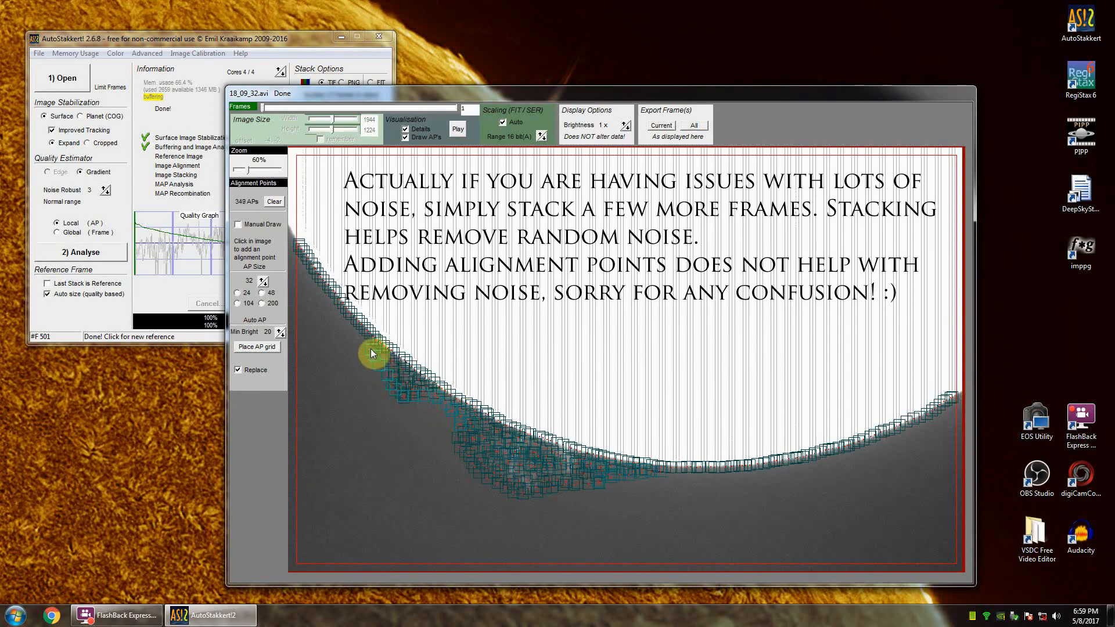
Step: Add an outer row of alignment points beyond the limb above the small prominence, under the disc's lowest part and along its right-hand stretch
{"action": "left_click", "coordinate": [354, 333]}
{"action": "left_click", "coordinate": [351, 330]}
{"action": "left_click", "coordinate": [347, 325]}
{"action": "left_click", "coordinate": [652, 472]}
{"action": "left_click", "coordinate": [665, 473]}
{"action": "left_click", "coordinate": [677, 473]}
{"action": "left_click", "coordinate": [688, 472]}
{"action": "left_click", "coordinate": [835, 454]}
{"action": "left_click", "coordinate": [840, 452]}
{"action": "left_click", "coordinate": [847, 451]}
{"action": "left_click", "coordinate": [853, 450]}
{"action": "left_click", "coordinate": [858, 448]}
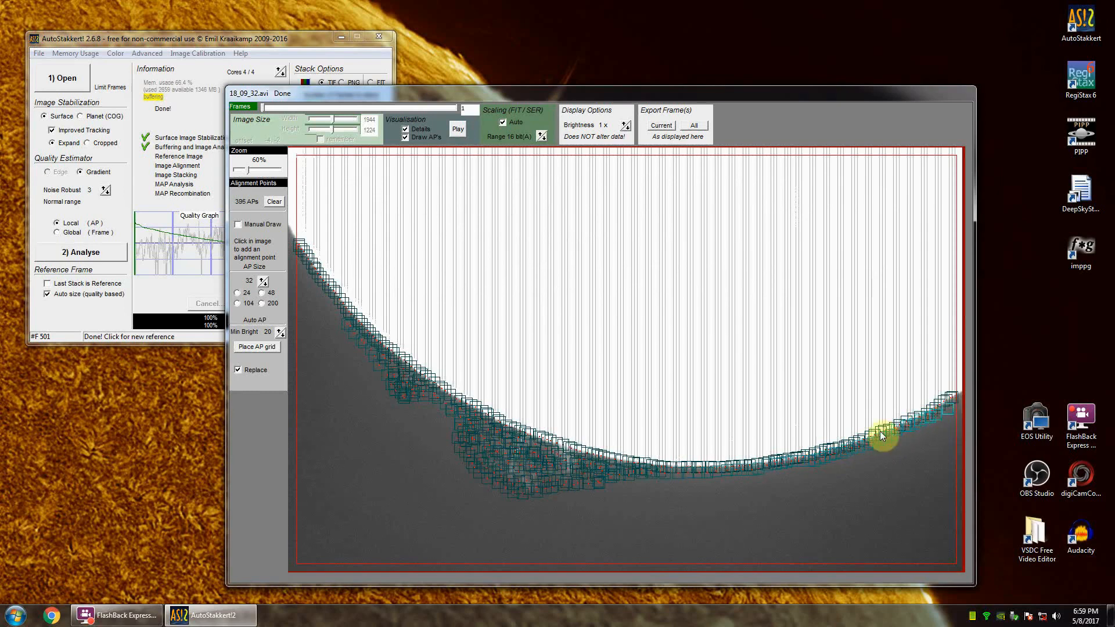
{"action": "left_click", "coordinate": [878, 433]}
{"action": "left_click", "coordinate": [758, 474]}
{"action": "left_click", "coordinate": [687, 479]}
{"action": "left_click", "coordinate": [681, 479]}
{"action": "left_click", "coordinate": [675, 478]}
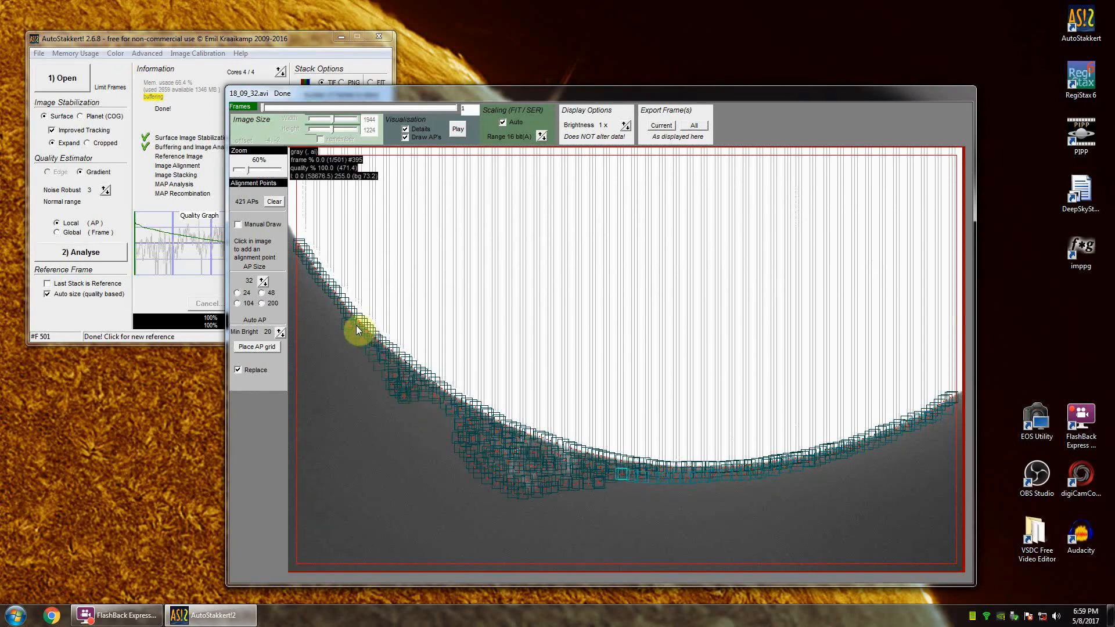
Step: Continue the outer row of alignment points up the limb to the left border of the image
{"action": "left_click", "coordinate": [341, 314]}
{"action": "left_click", "coordinate": [337, 307]}
{"action": "left_click", "coordinate": [334, 302]}
{"action": "left_click", "coordinate": [330, 298]}
{"action": "left_click", "coordinate": [327, 294]}
{"action": "left_click", "coordinate": [321, 289]}
{"action": "left_click", "coordinate": [315, 281]}
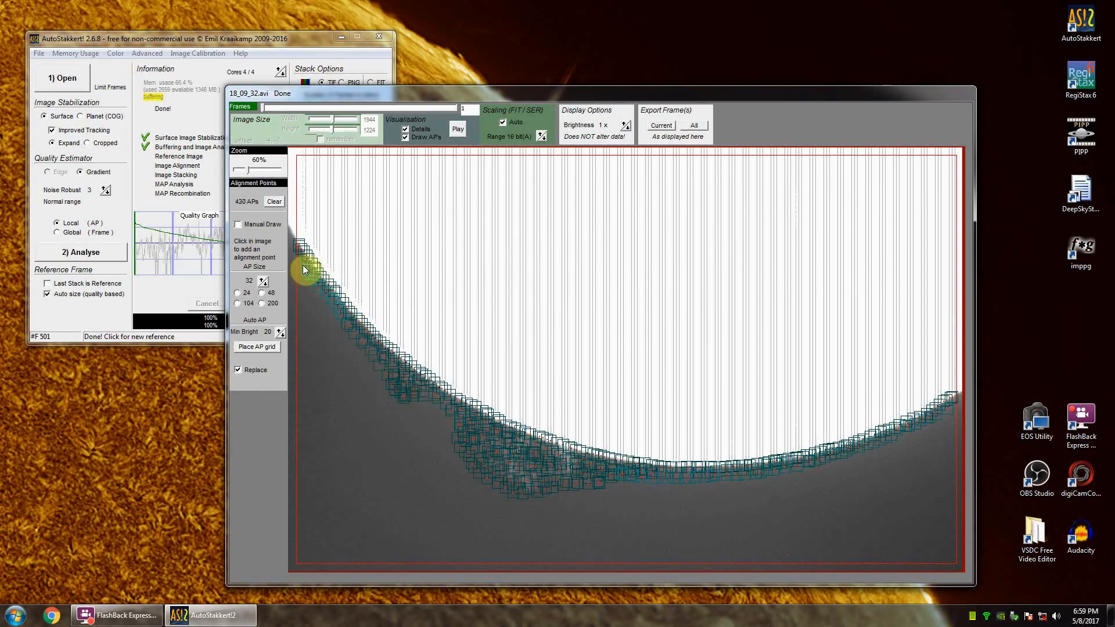
{"action": "left_click", "coordinate": [302, 266]}
{"action": "left_click", "coordinate": [301, 261]}
{"action": "left_click", "coordinate": [299, 256]}
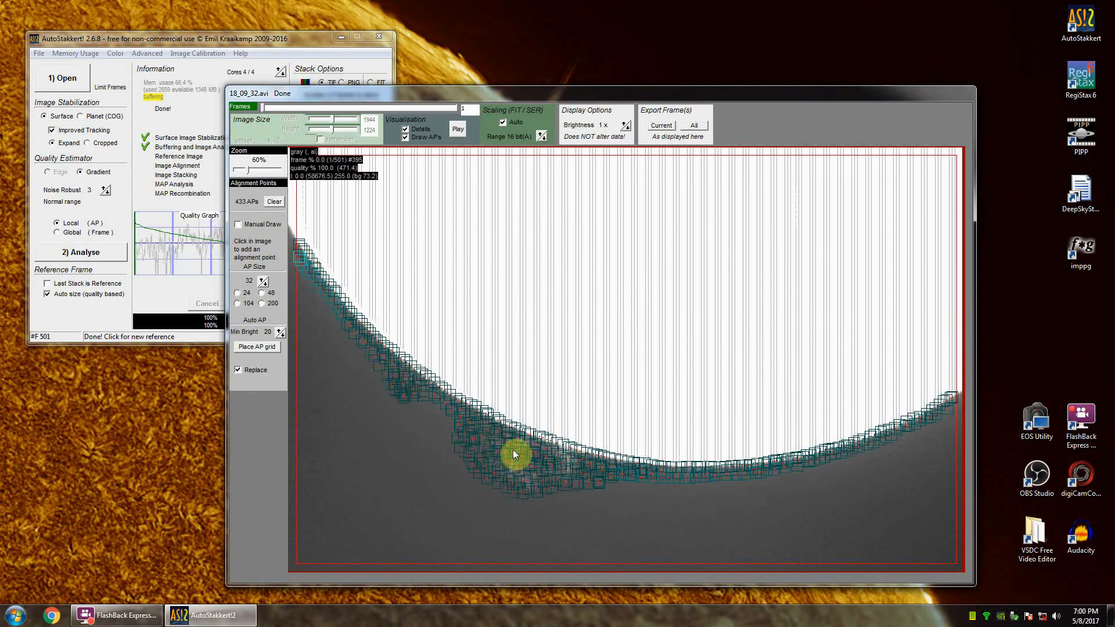
Step: Bring the stack options into view, stack the prominence video as TIF with 50 frames, and close AutoStakkert
{"action": "left_click_drag", "start_coordinate": [183, 37], "coordinate": [226, 145]}
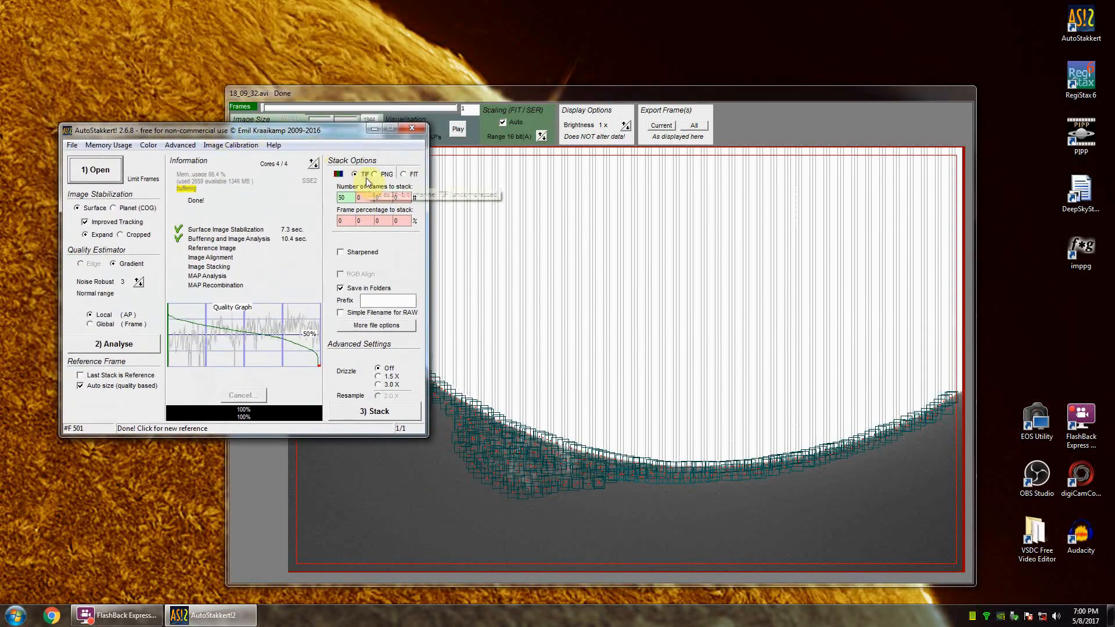
{"action": "left_click", "coordinate": [358, 197]}
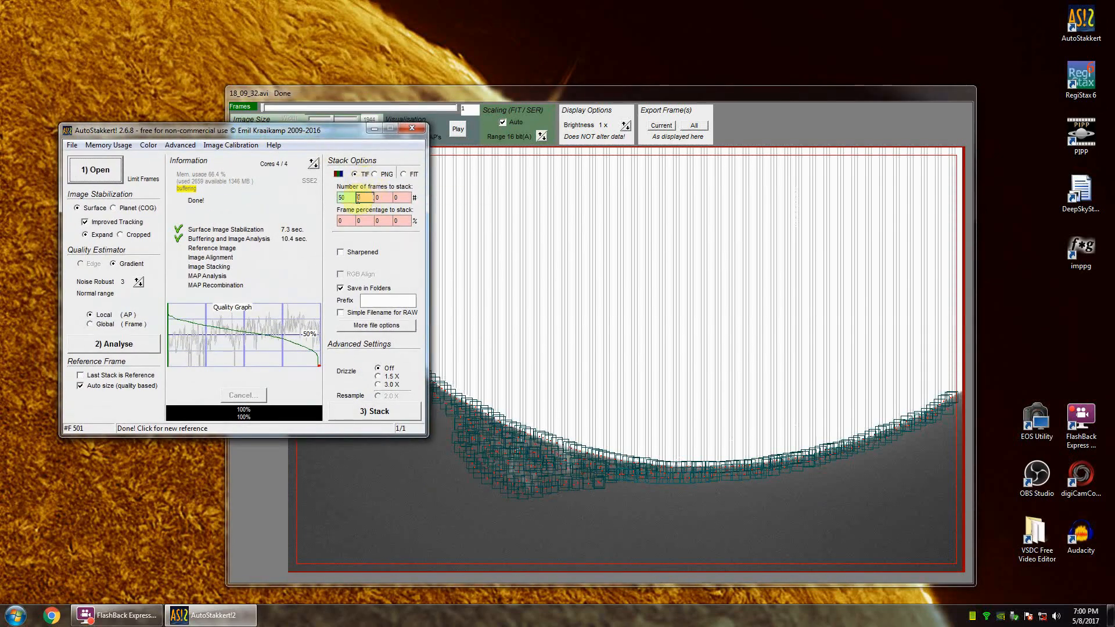
{"action": "left_click", "coordinate": [343, 197]}
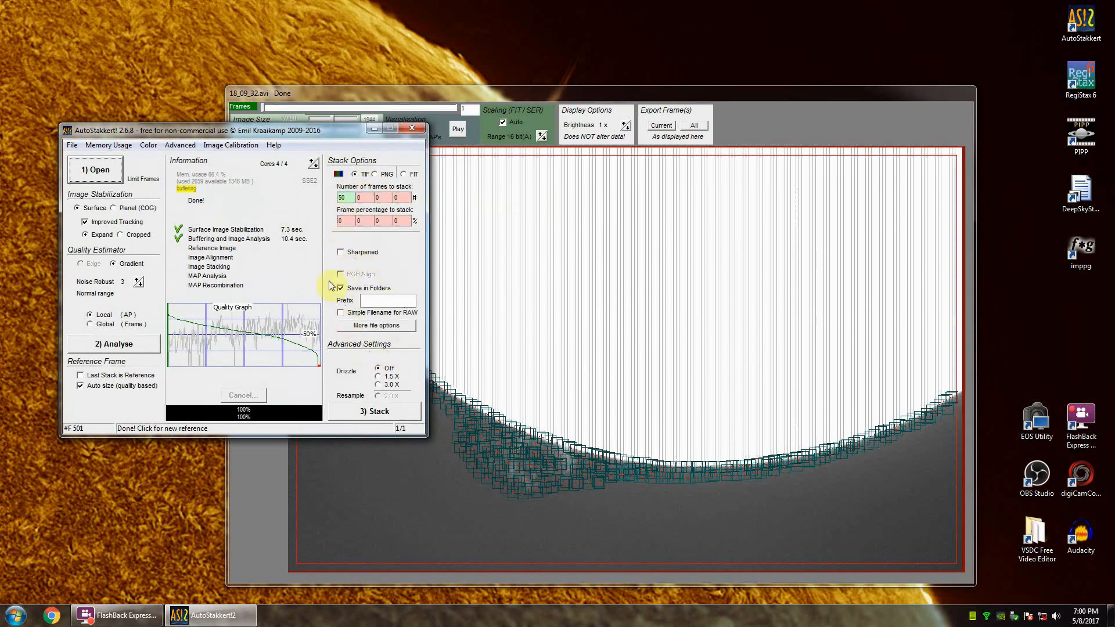
{"action": "left_click", "coordinate": [373, 416]}
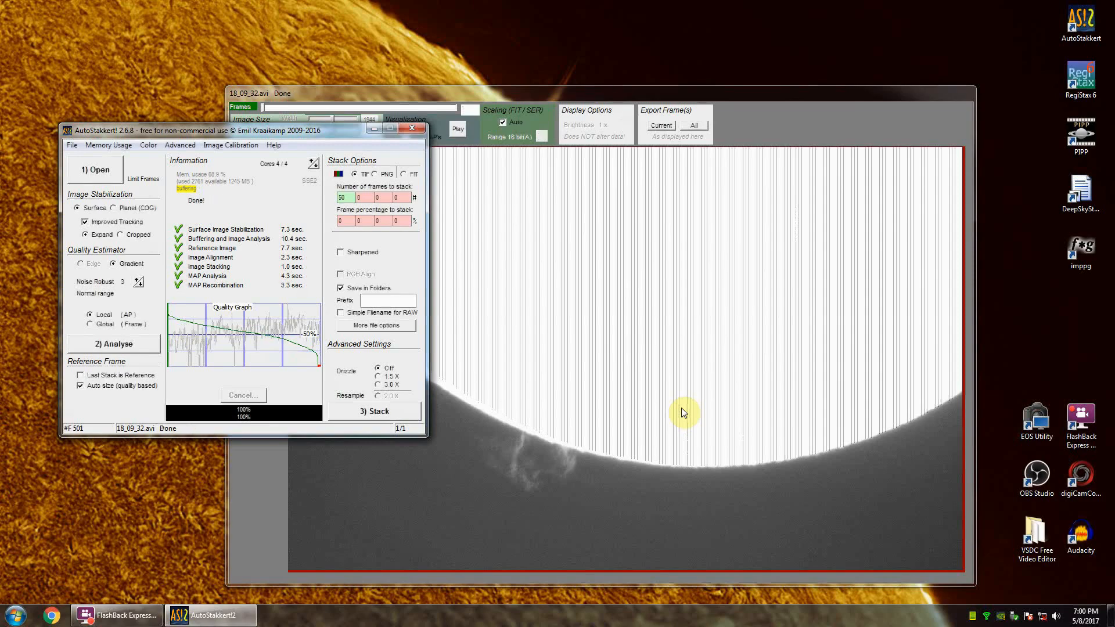
{"action": "left_click", "coordinate": [189, 132]}
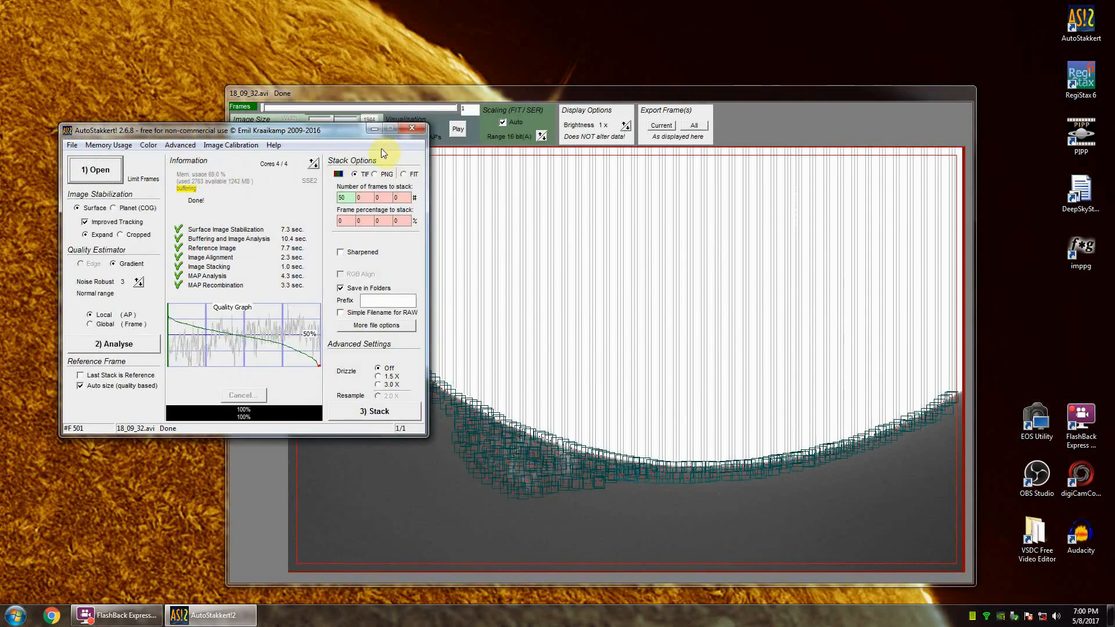
{"action": "left_click", "coordinate": [411, 128]}
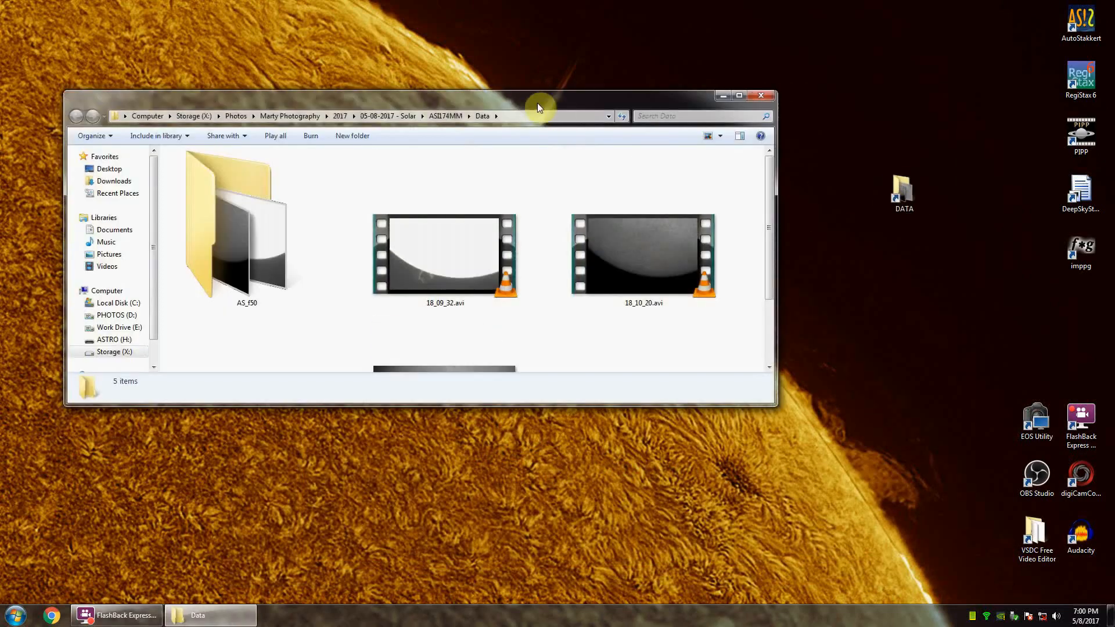
Step: Examine the stacked surface and prominence TIF files in the Data folder's AS_f50 subfolder, then close the file window
{"action": "left_click_drag", "start_coordinate": [534, 100], "coordinate": [645, 95]}
{"action": "scroll", "coordinate": [749, 304], "scroll_direction": "down", "scroll_amount": 2}
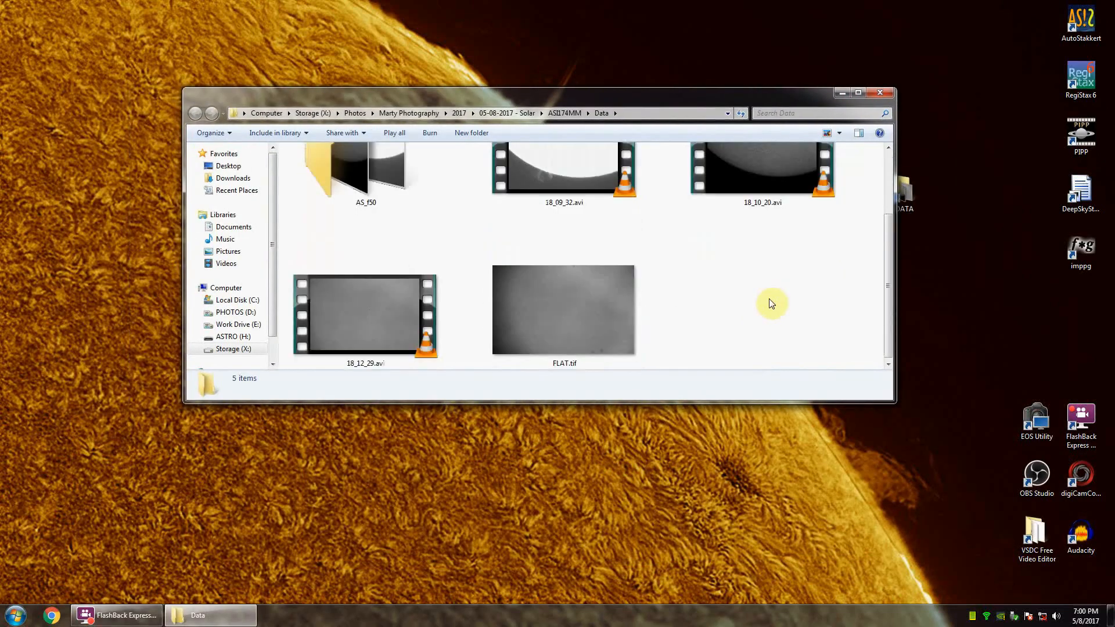
{"action": "left_click", "coordinate": [552, 306]}
{"action": "scroll", "coordinate": [694, 309], "scroll_direction": "up", "scroll_amount": 2}
{"action": "left_click", "coordinate": [363, 241]}
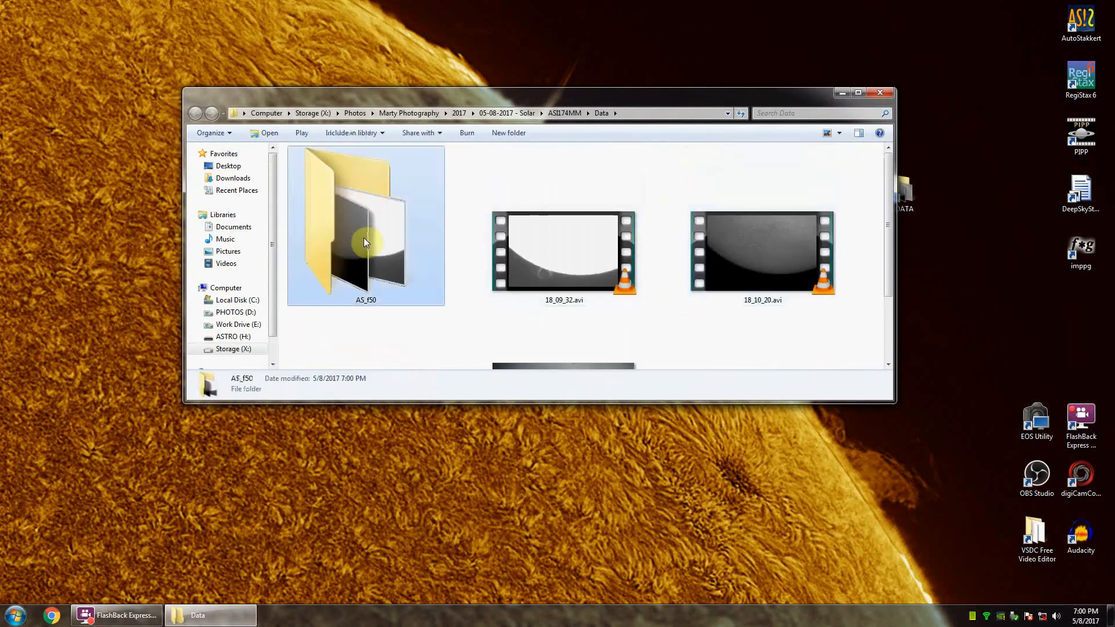
{"action": "double_click", "coordinate": [367, 236]}
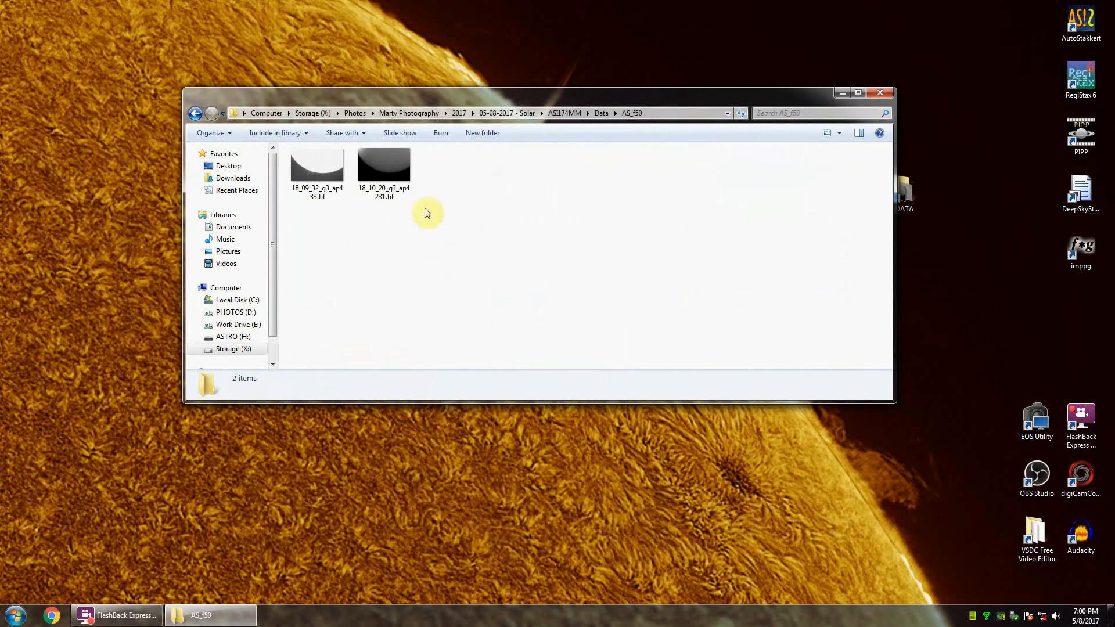
{"action": "left_click", "coordinate": [388, 193]}
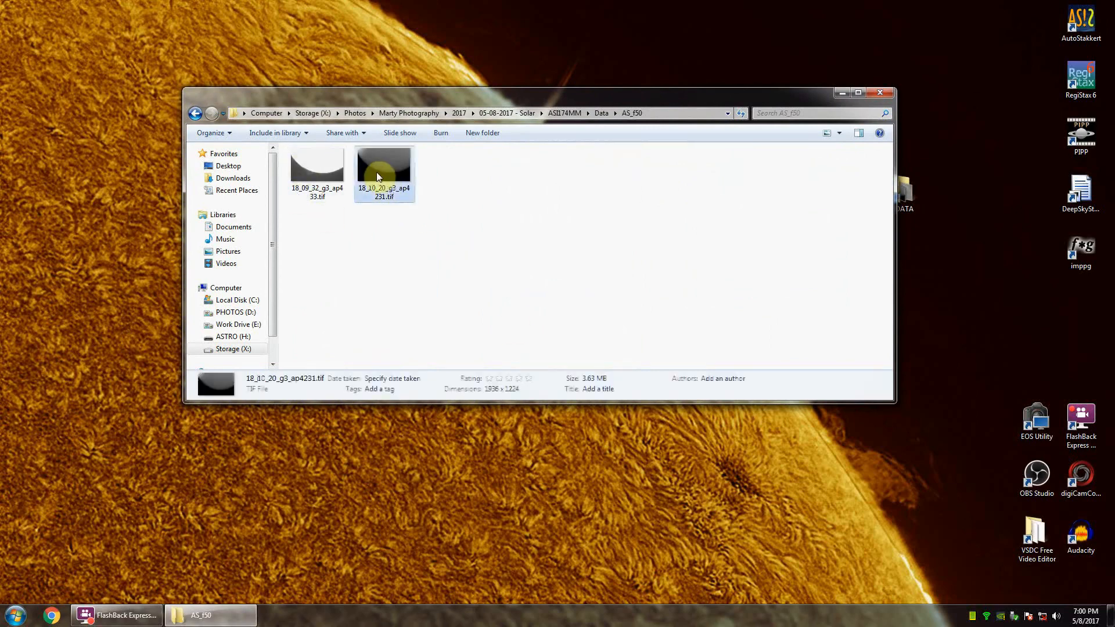
{"action": "left_click", "coordinate": [312, 175]}
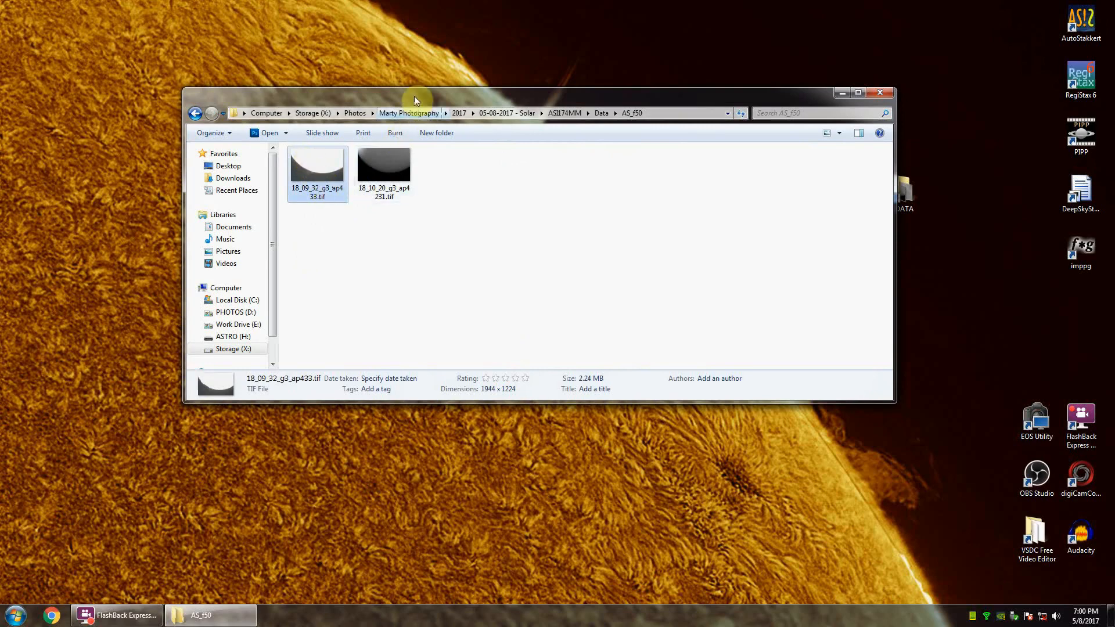
{"action": "left_click_drag", "start_coordinate": [414, 96], "coordinate": [380, 159]}
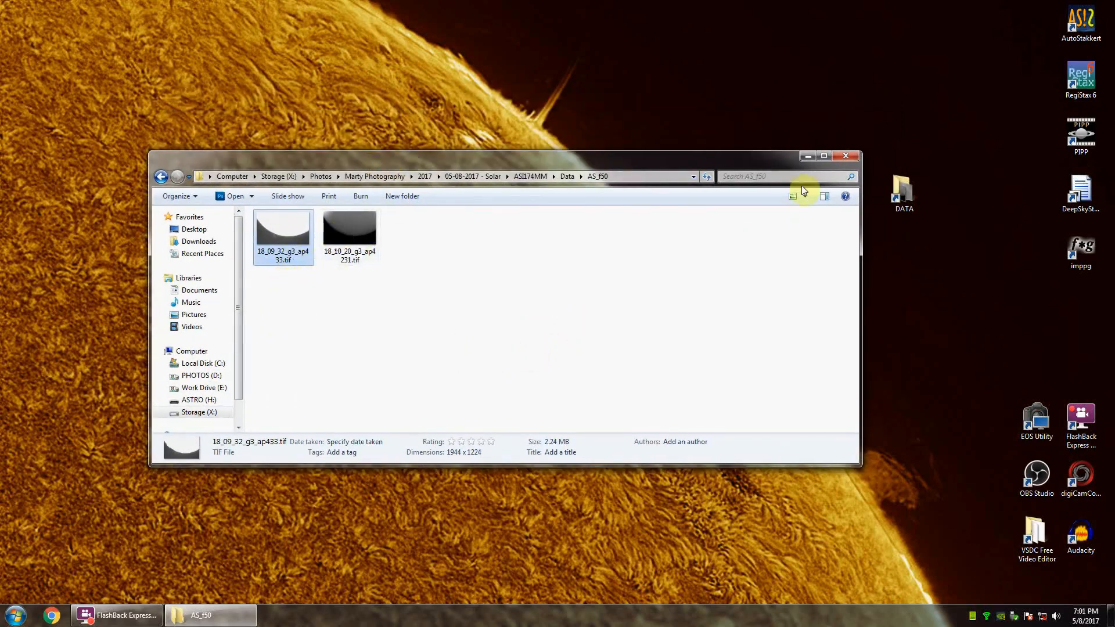
{"action": "left_click", "coordinate": [849, 157]}
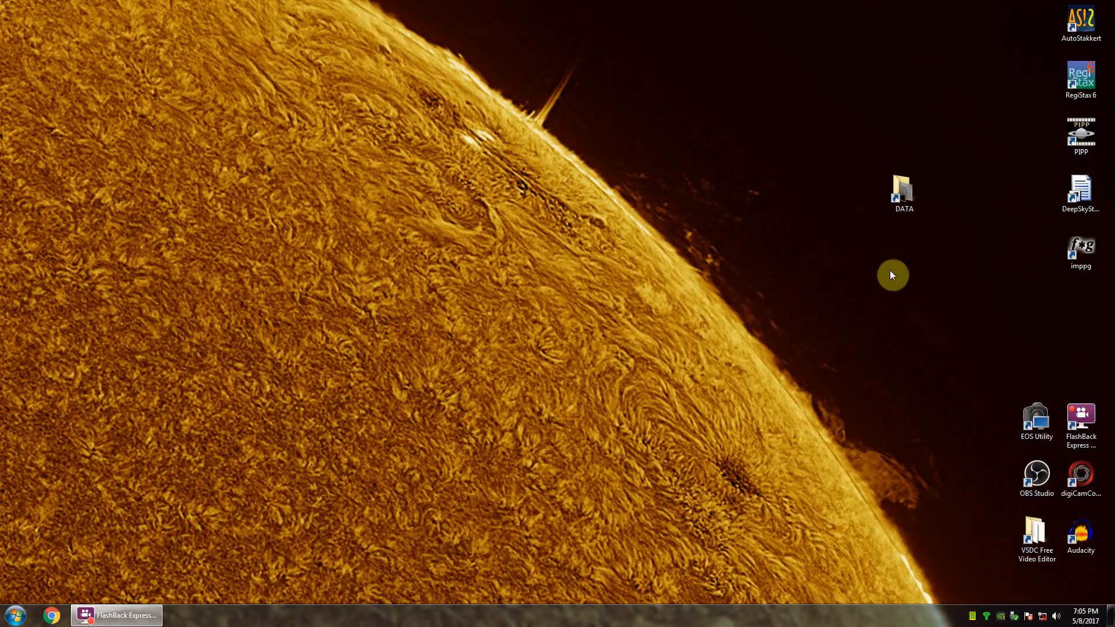
Step: Launch RegiStax 6 and open the stacked prominence image 18_09_32_g3_ap433.tif from the AS_f50 folder
{"action": "double_click", "coordinate": [1081, 75]}
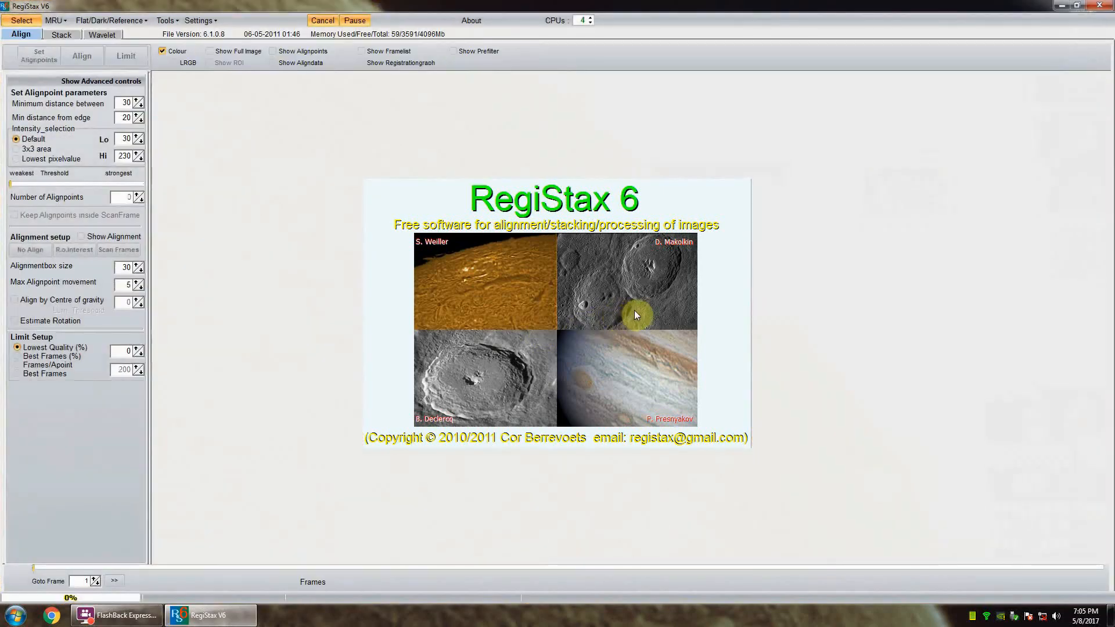
{"action": "left_click", "coordinate": [22, 20]}
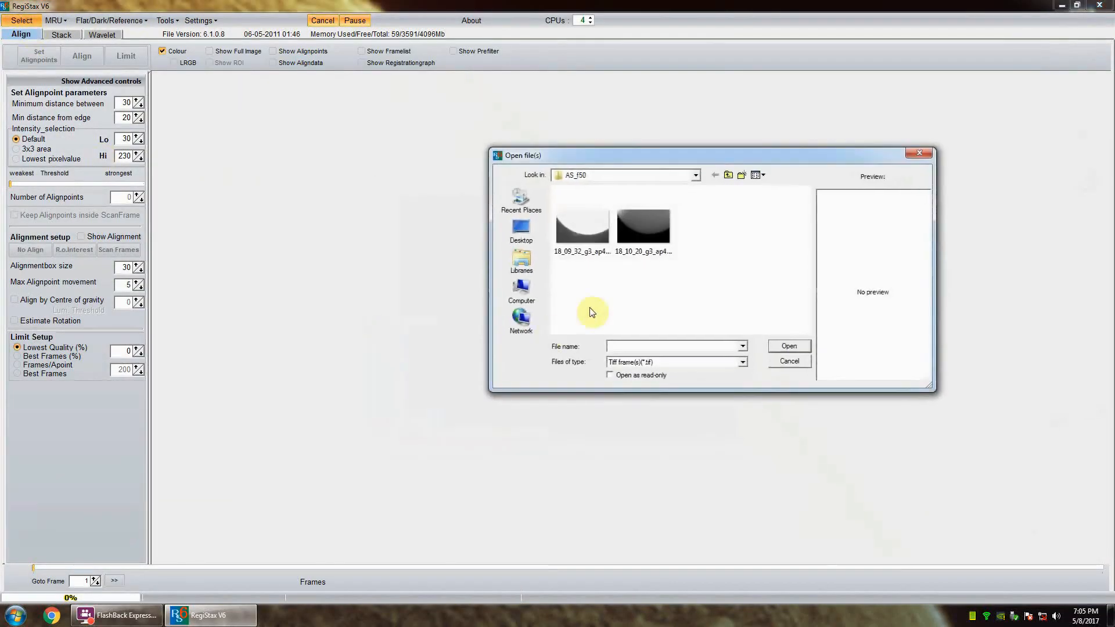
{"action": "left_click", "coordinate": [587, 233]}
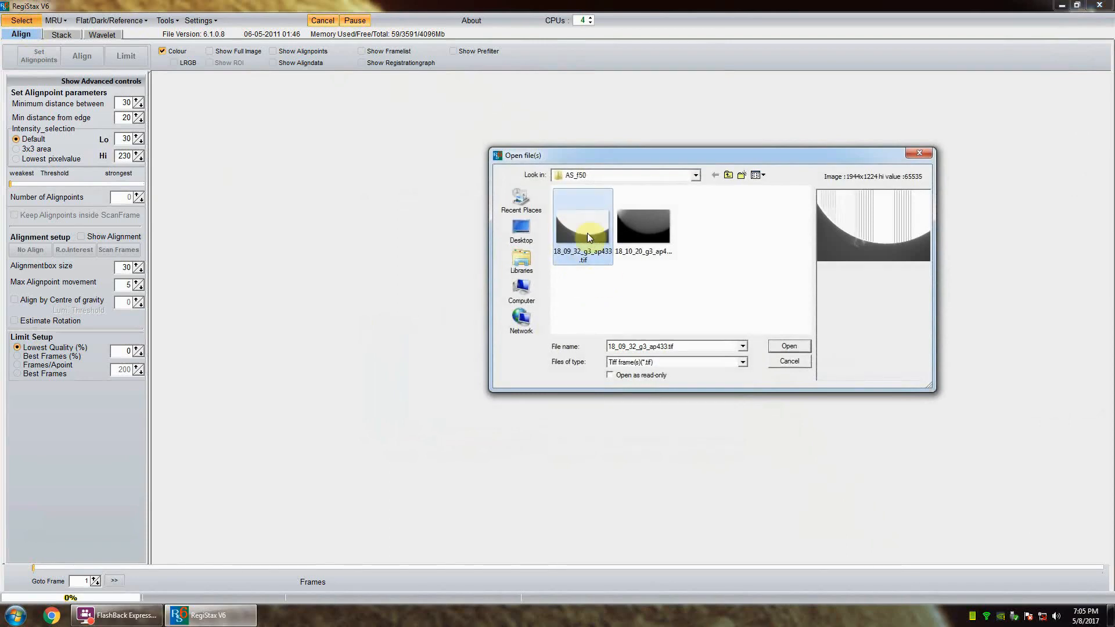
{"action": "left_click", "coordinate": [805, 346]}
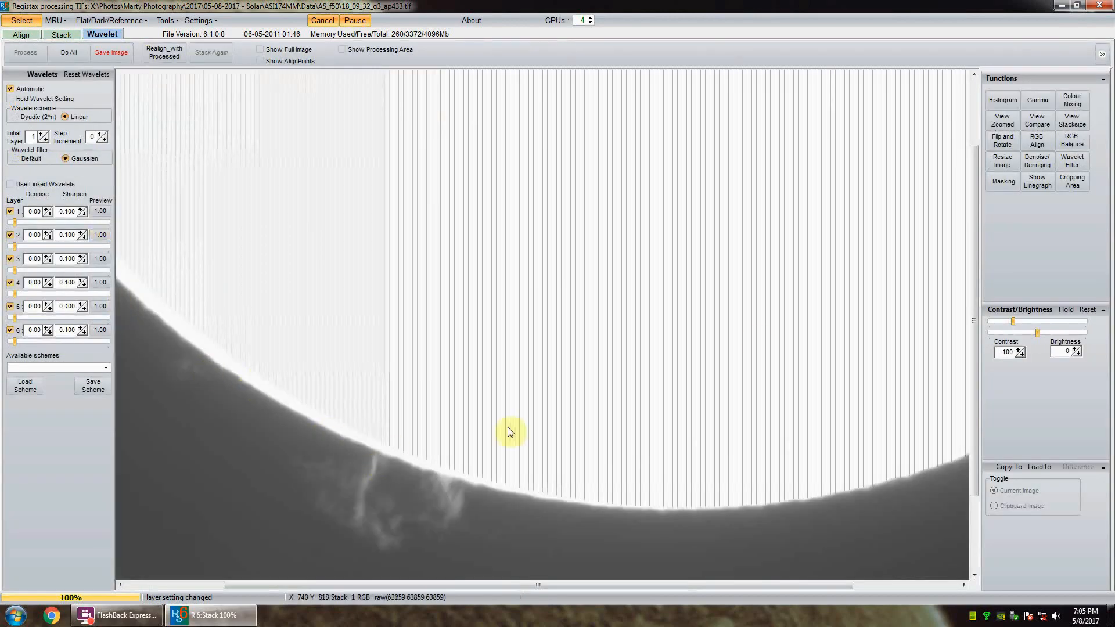
Step: Preview wavelets around the prominence on the lower-left limb and set the layer 3 wavelet strength to 46.0
{"action": "left_click_drag", "start_coordinate": [974, 219], "coordinate": [975, 308]}
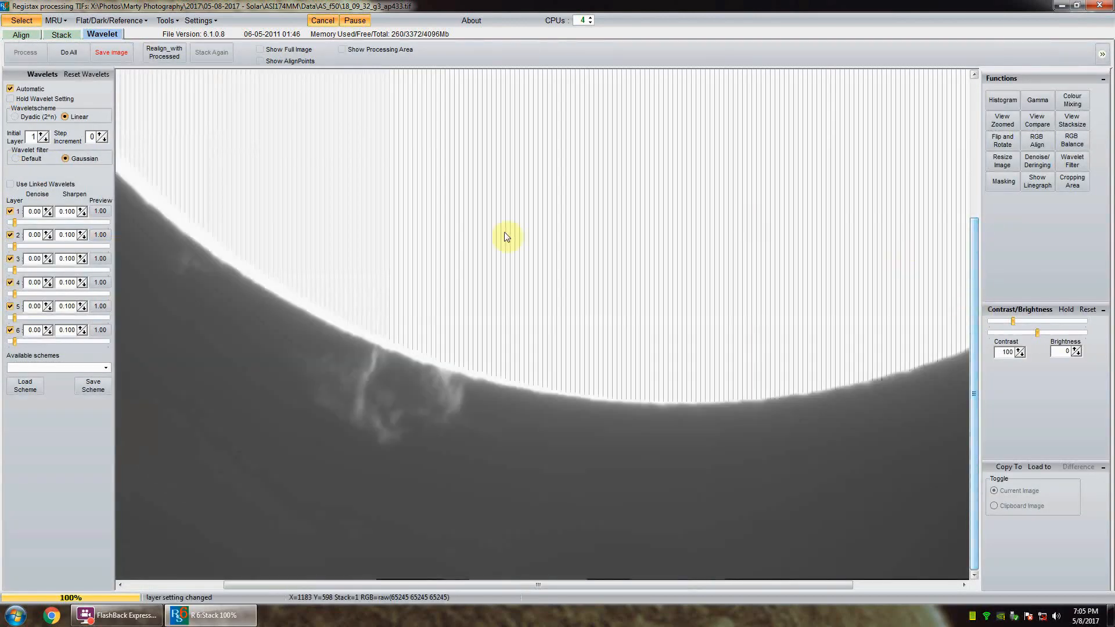
{"action": "left_click_drag", "start_coordinate": [535, 586], "coordinate": [419, 585]}
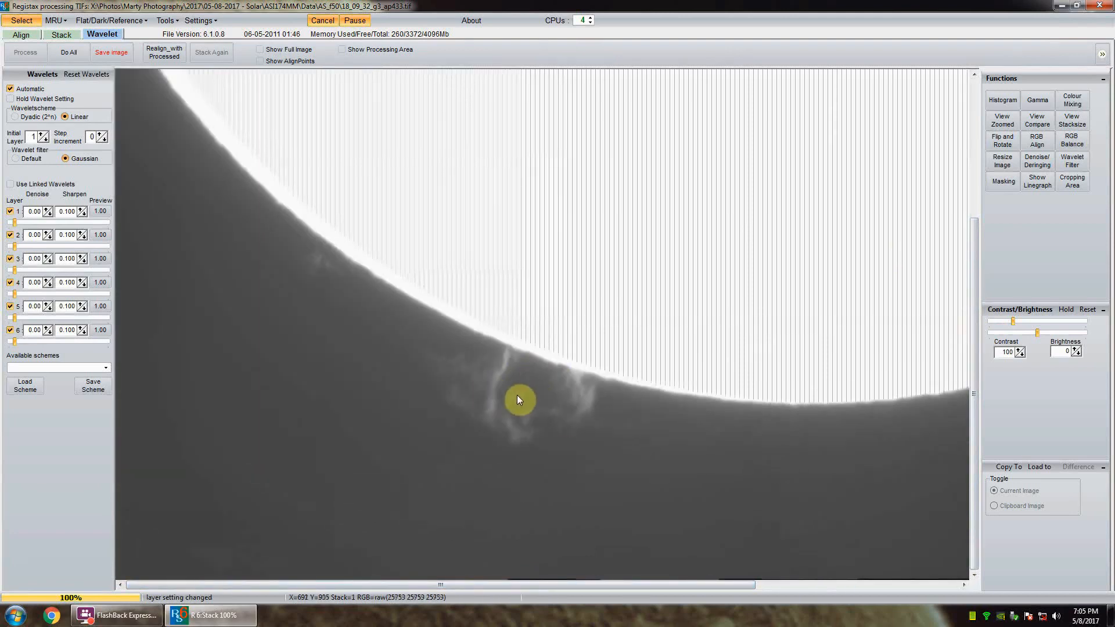
{"action": "left_click", "coordinate": [518, 397]}
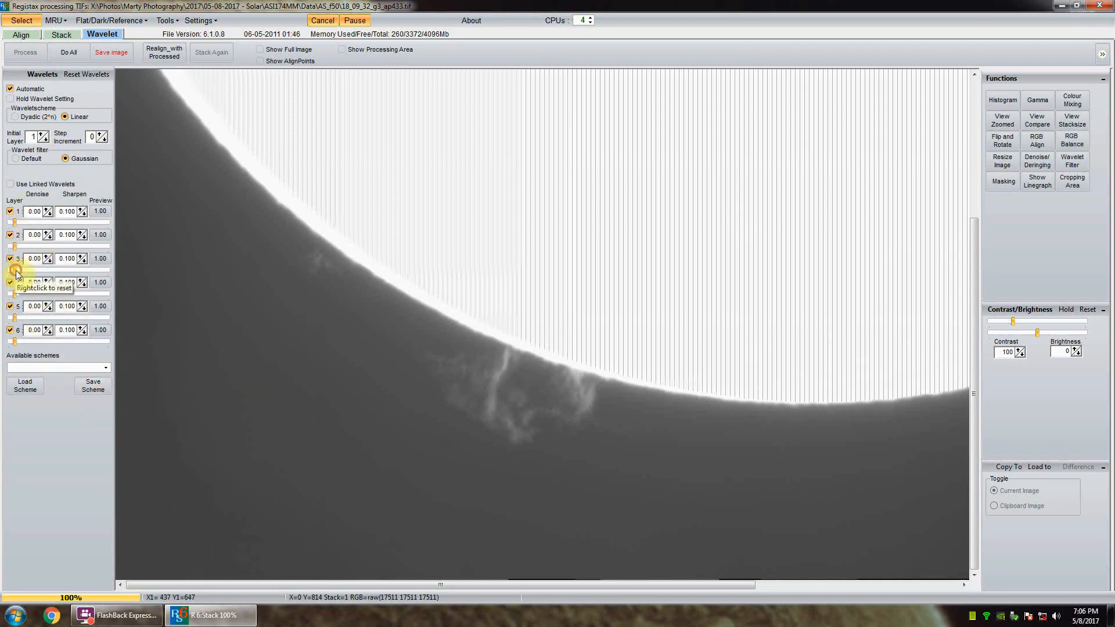
{"action": "left_click_drag", "start_coordinate": [16, 270], "coordinate": [73, 271]}
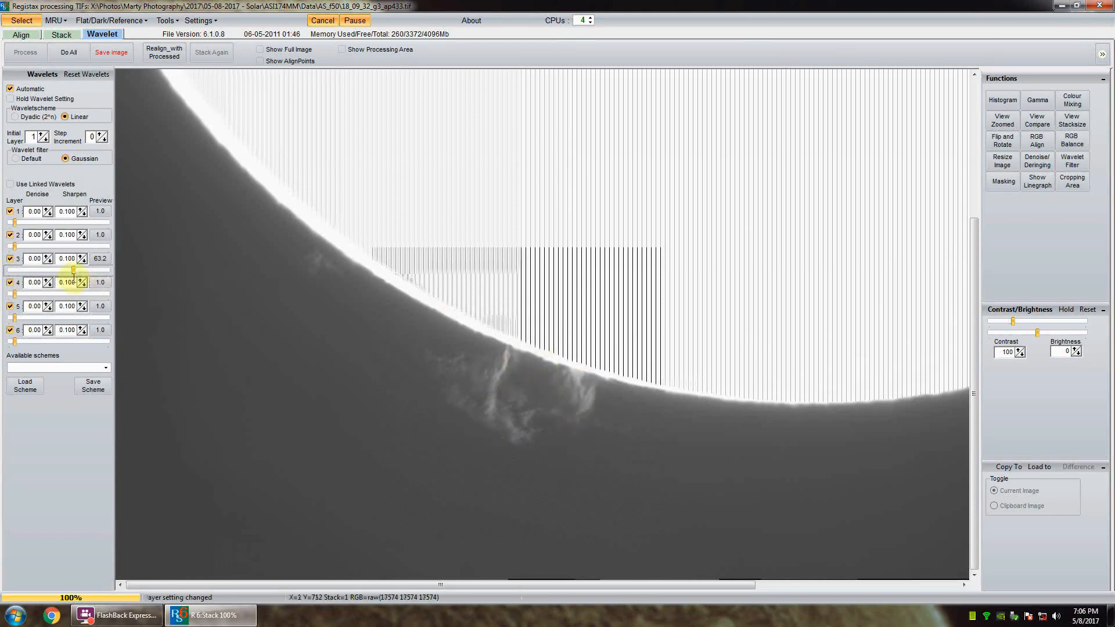
{"action": "left_click", "coordinate": [69, 272]}
{"action": "left_click_drag", "start_coordinate": [69, 272], "coordinate": [57, 271]}
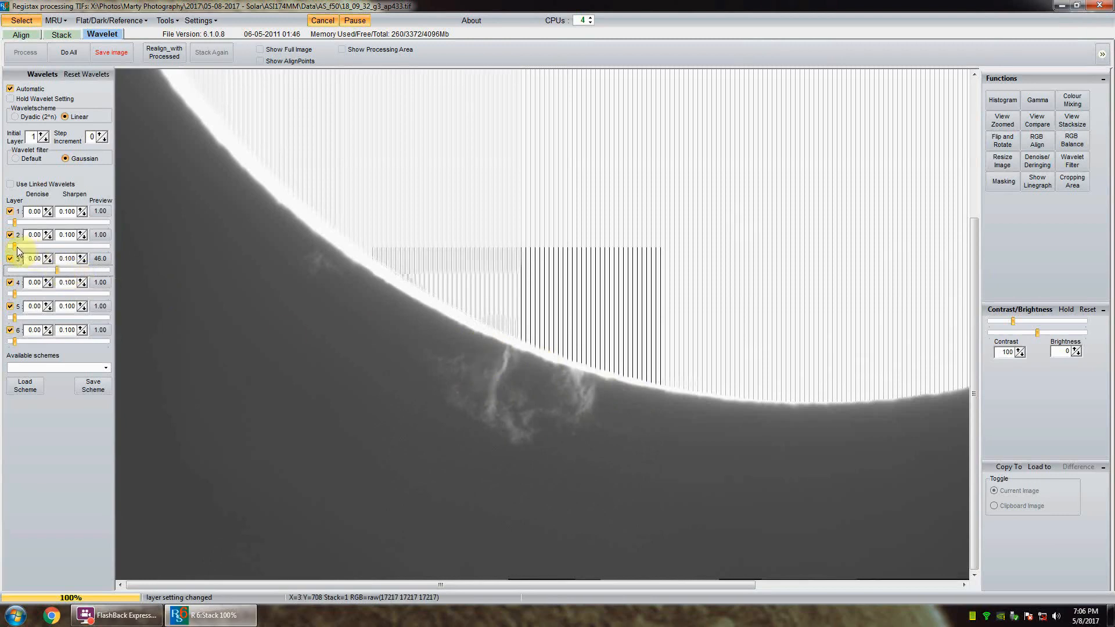
Step: Set the prominence image's wavelet strengths to 6.1 for layer 2, 10.4 for layer 4, 15.3 for layer 5 and 17.7 for layer 6
{"action": "left_click_drag", "start_coordinate": [16, 247], "coordinate": [19, 247]}
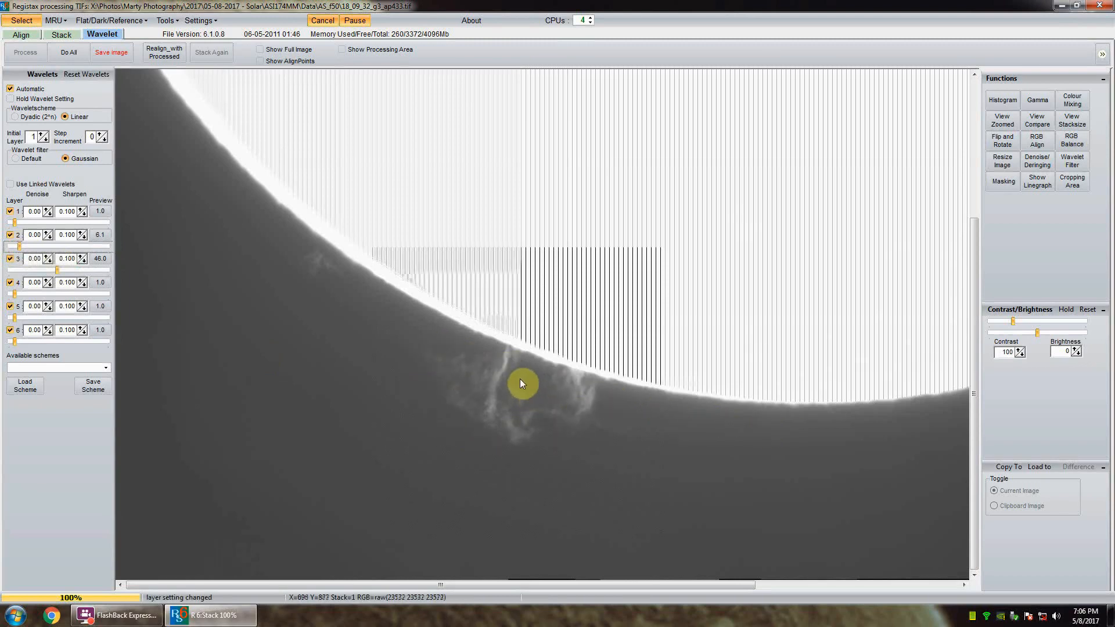
{"action": "left_click", "coordinate": [20, 295]}
{"action": "left_click_drag", "start_coordinate": [21, 295], "coordinate": [23, 294]}
{"action": "left_click", "coordinate": [26, 321]}
{"action": "left_click_drag", "start_coordinate": [26, 321], "coordinate": [28, 319]}
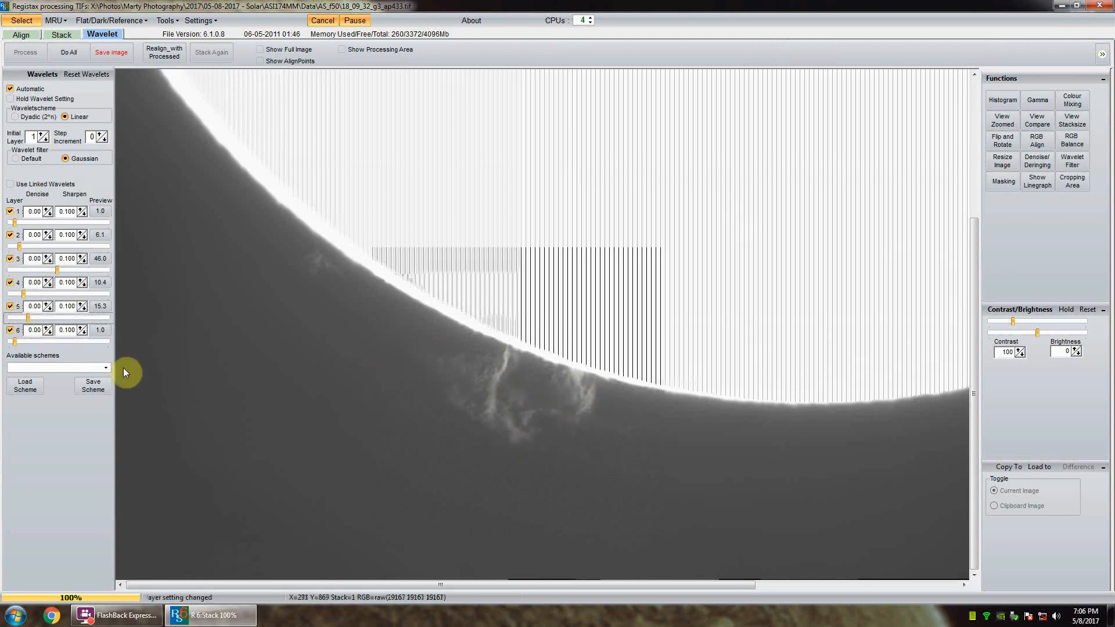
{"action": "left_click_drag", "start_coordinate": [15, 343], "coordinate": [30, 341]}
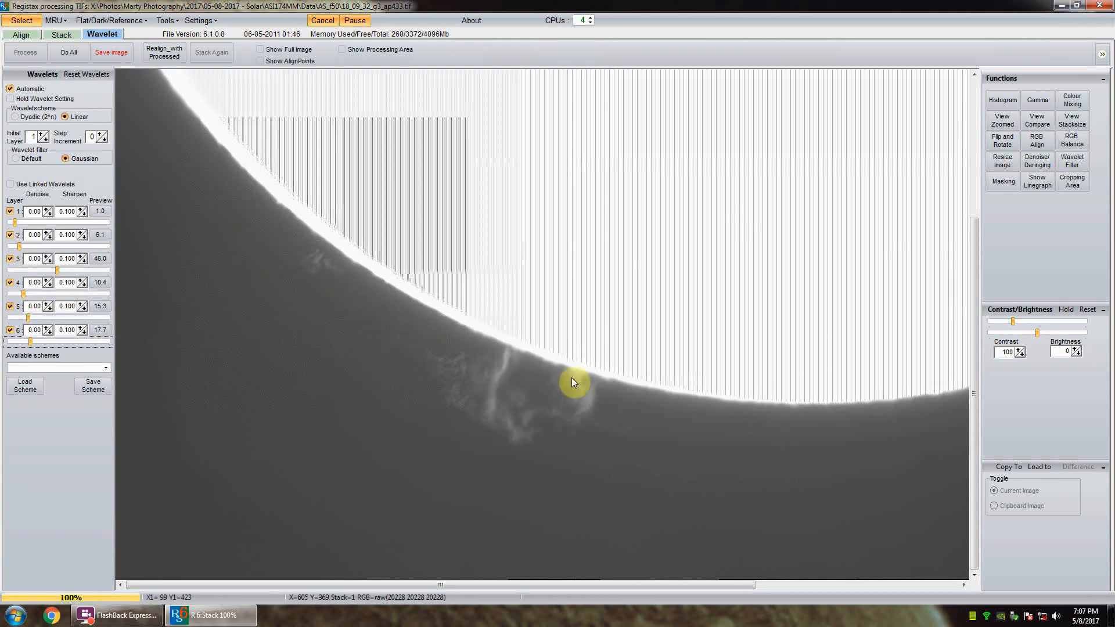
Step: Apply the wavelets to the whole prominence image and save it as the 16-bit TIFF 18_09_32_g3_ap433_R6 in AS_f50
{"action": "left_click", "coordinate": [111, 54]}
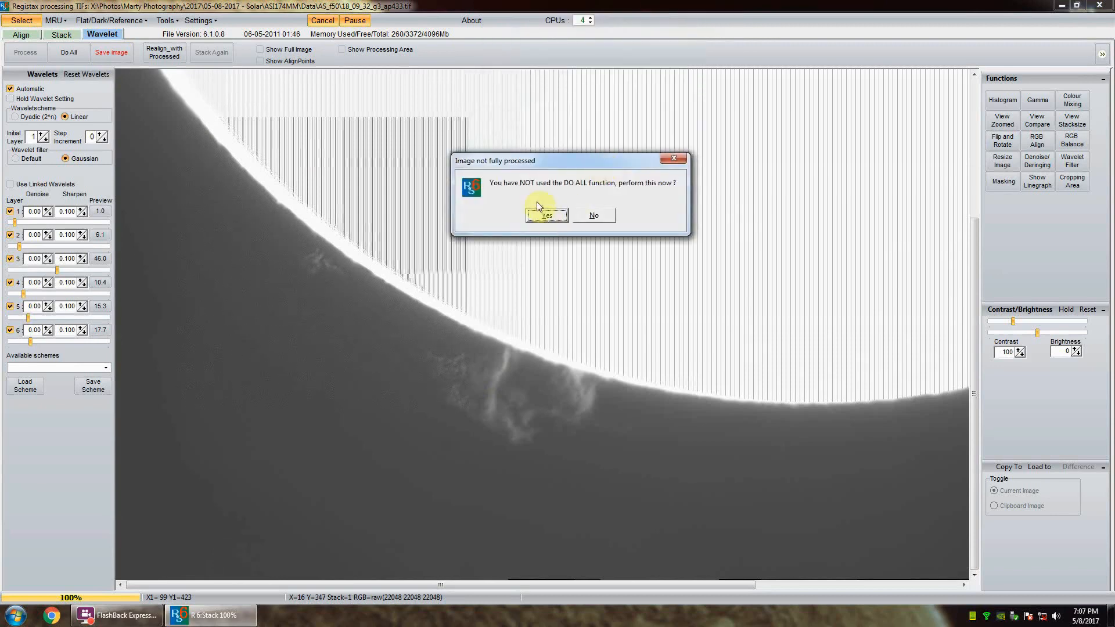
{"action": "left_click", "coordinate": [543, 217]}
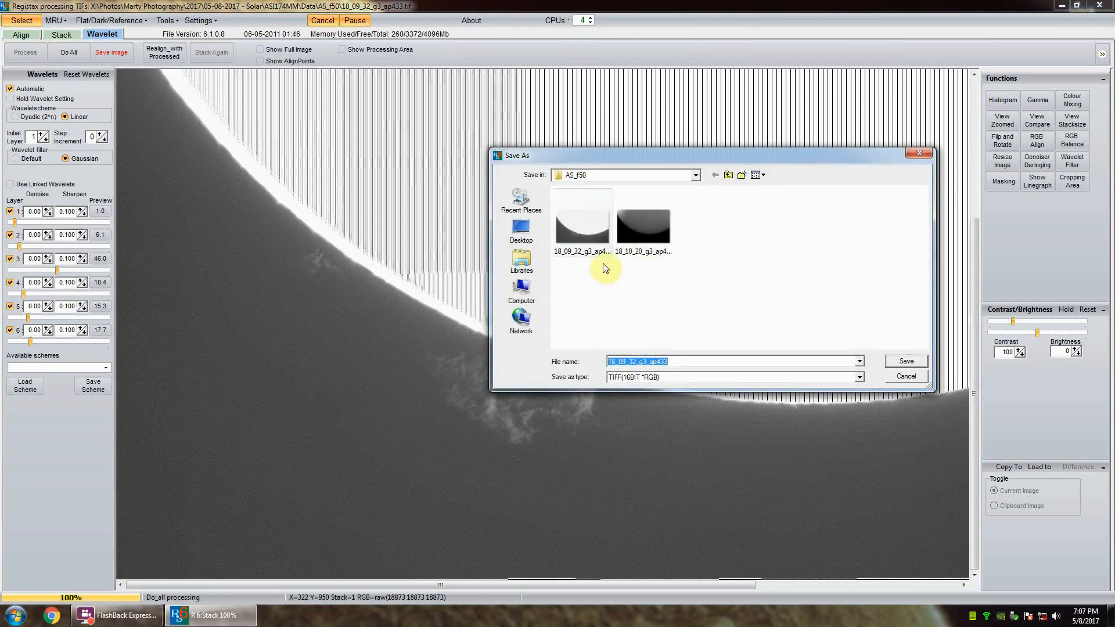
{"action": "left_click", "coordinate": [691, 361]}
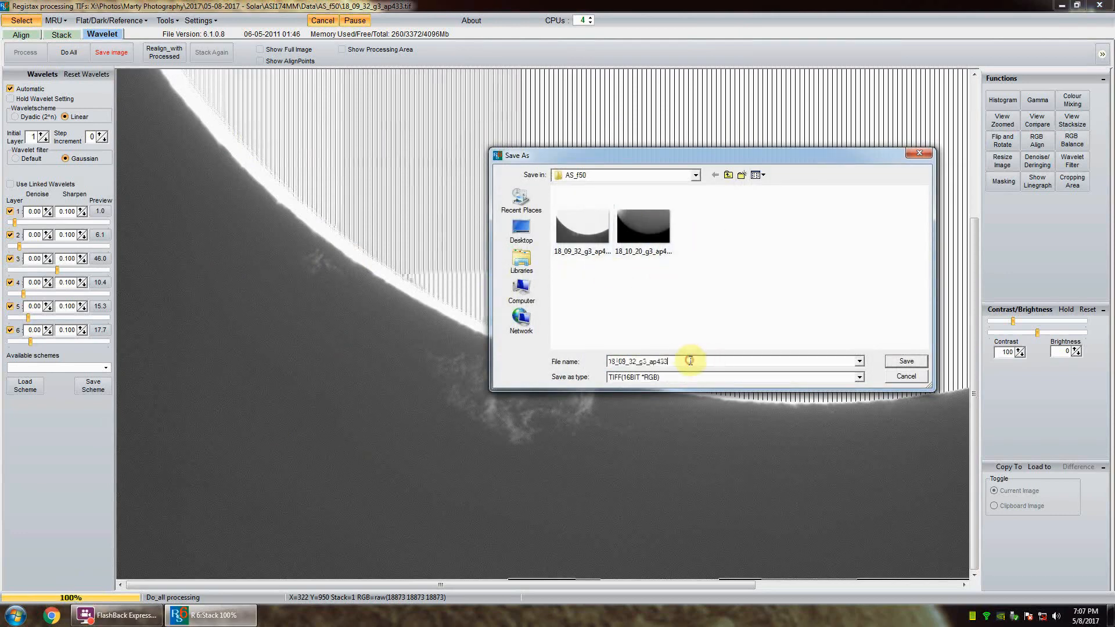
{"action": "type", "text": ","}
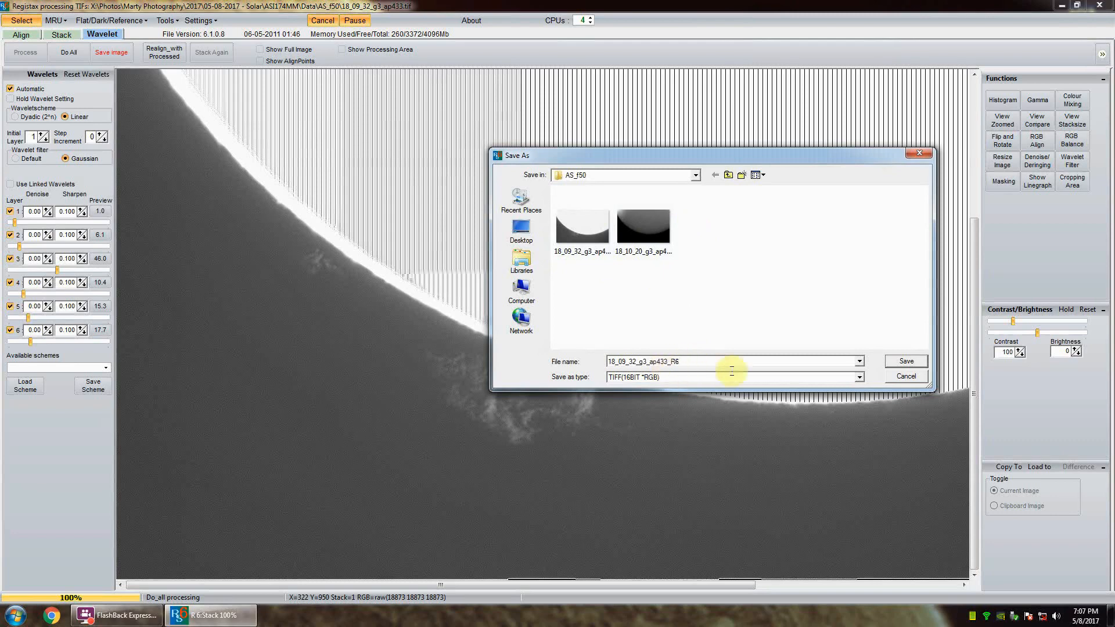
{"action": "left_click", "coordinate": [905, 362]}
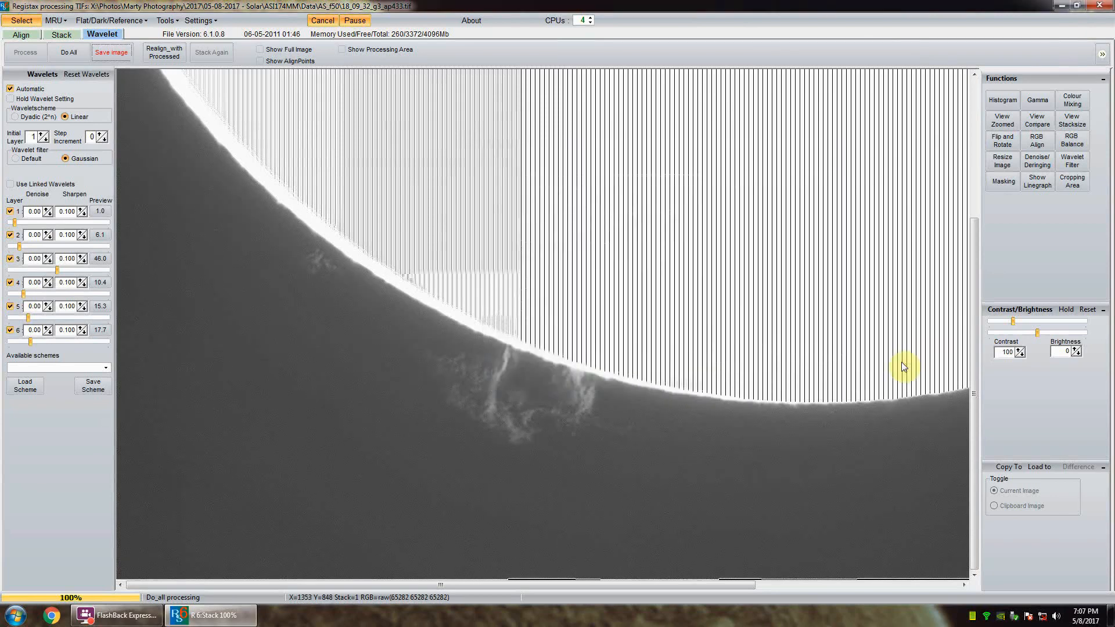
Step: Open the stacked surface image 18_10_20_g3_ap4231.tif from the AS_f50 folder
{"action": "left_click", "coordinate": [29, 24]}
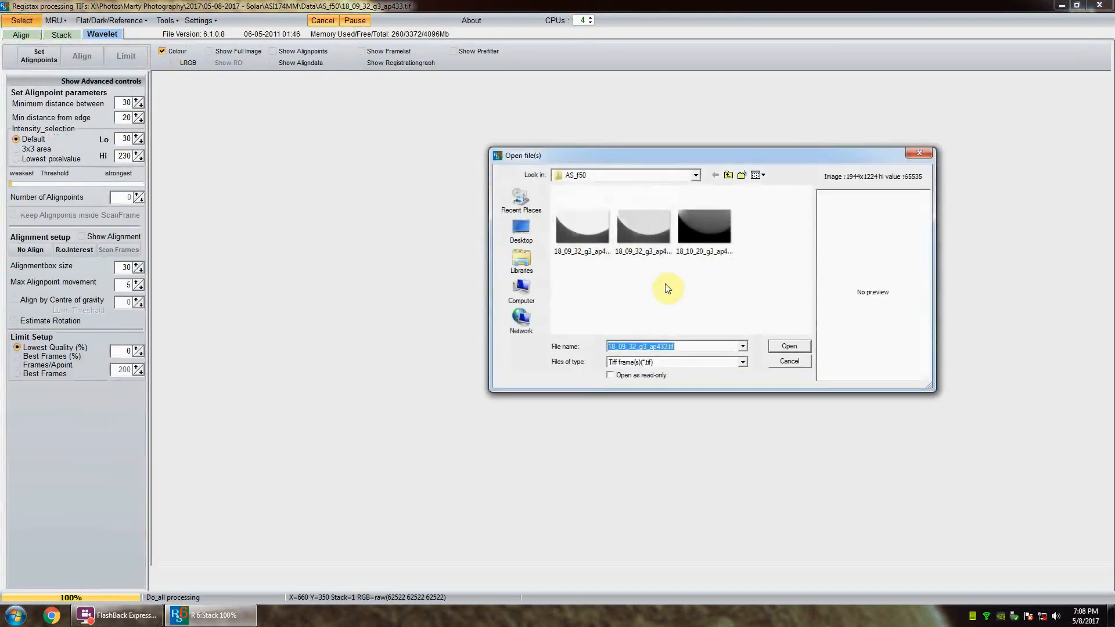
{"action": "left_click", "coordinate": [712, 232]}
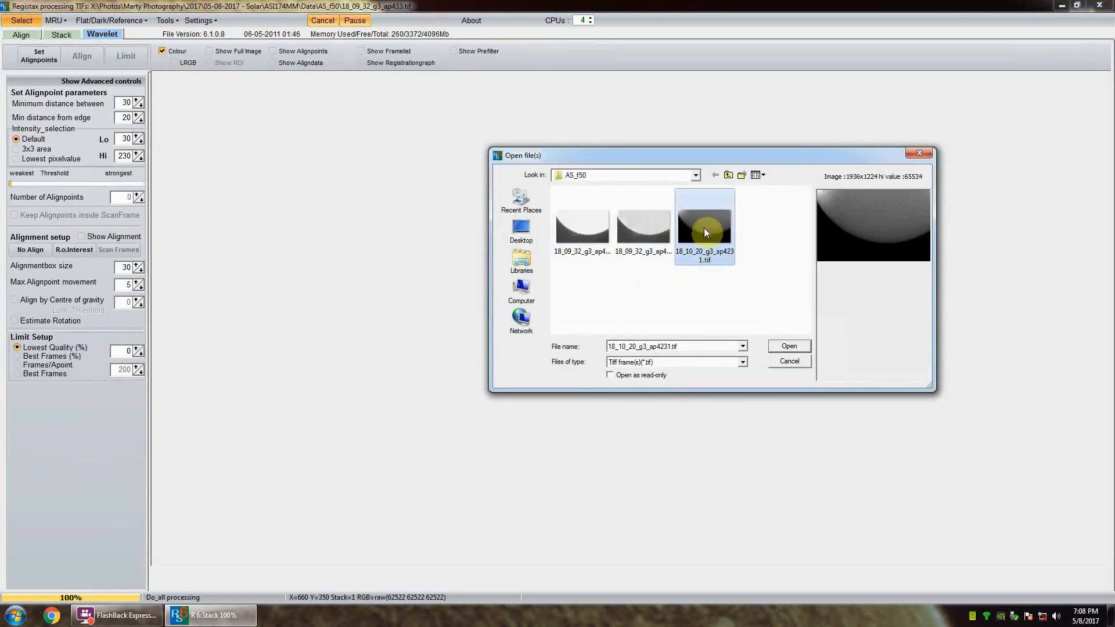
{"action": "left_click", "coordinate": [788, 346]}
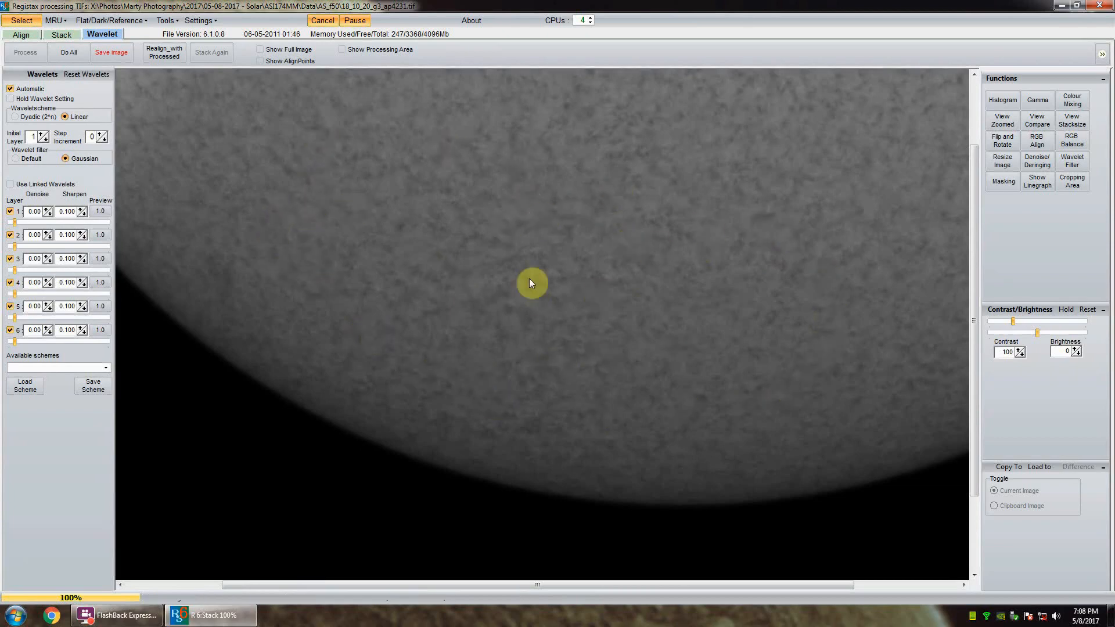
Step: Preview wavelets at the middle of the solar disc and set layer 3 to 60.7, layer 2 to 16.5 and layer 1 to 7.3
{"action": "left_click", "coordinate": [550, 256]}
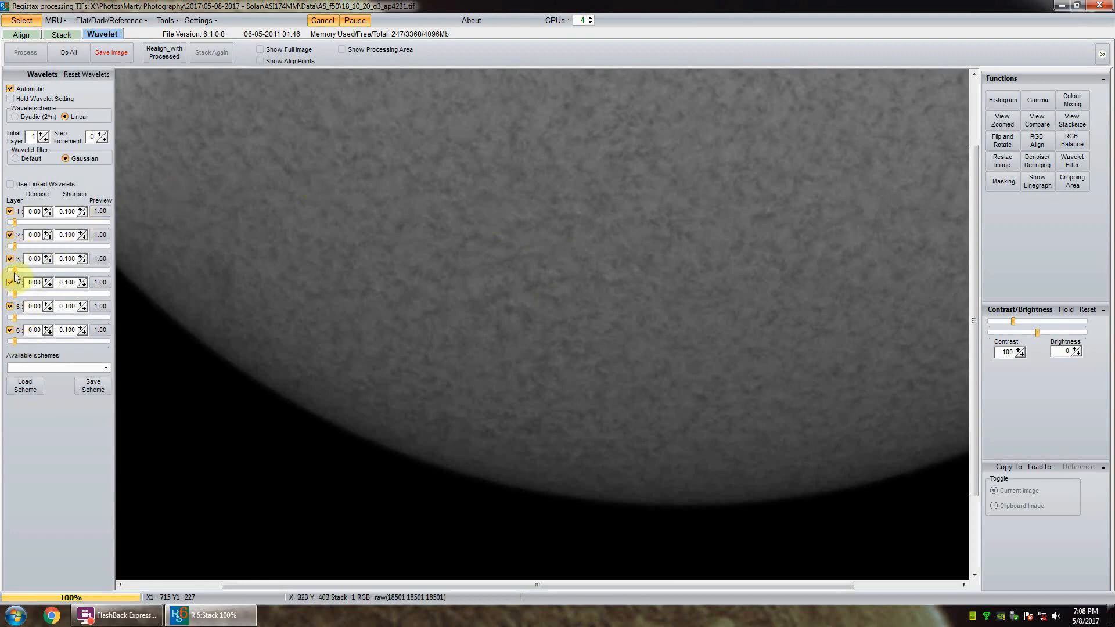
{"action": "left_click_drag", "start_coordinate": [15, 271], "coordinate": [67, 279]}
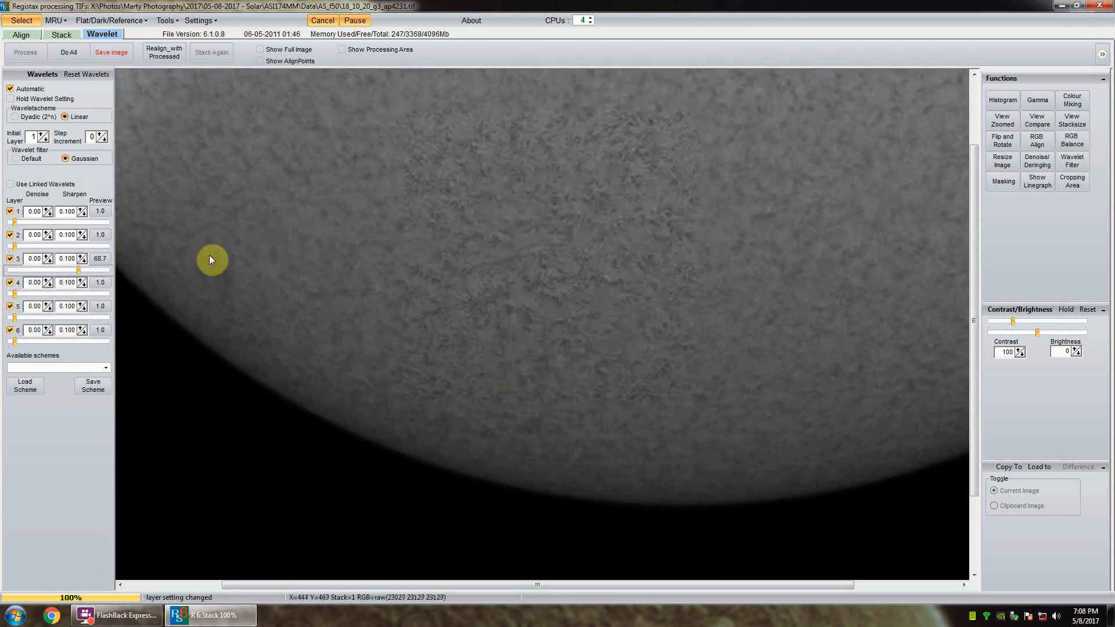
{"action": "left_click_drag", "start_coordinate": [78, 270], "coordinate": [59, 270]}
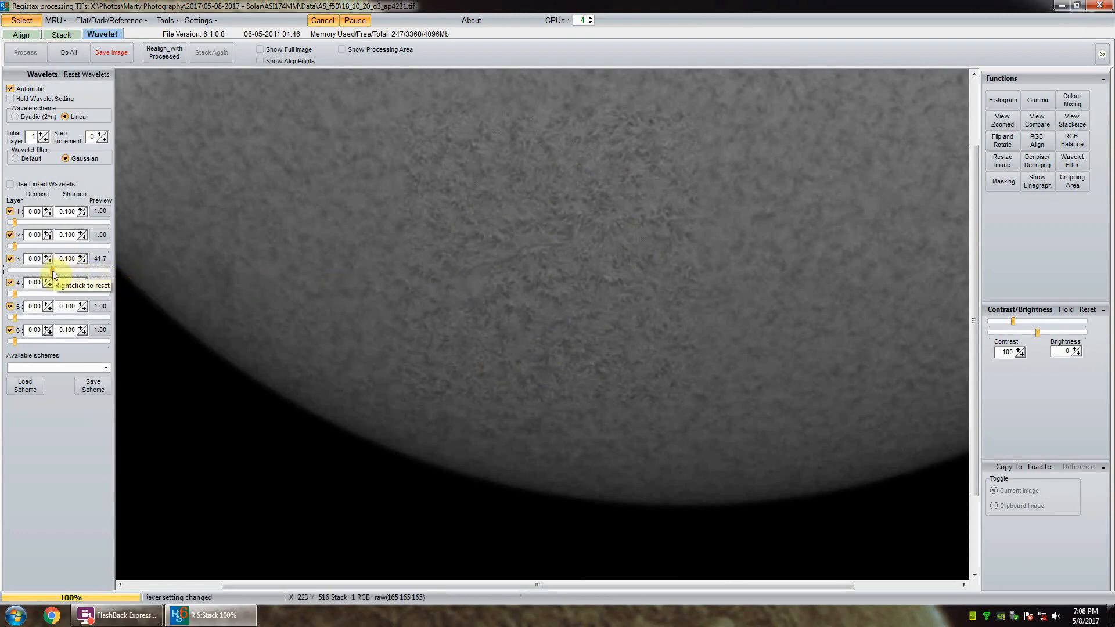
{"action": "left_click", "coordinate": [67, 270]}
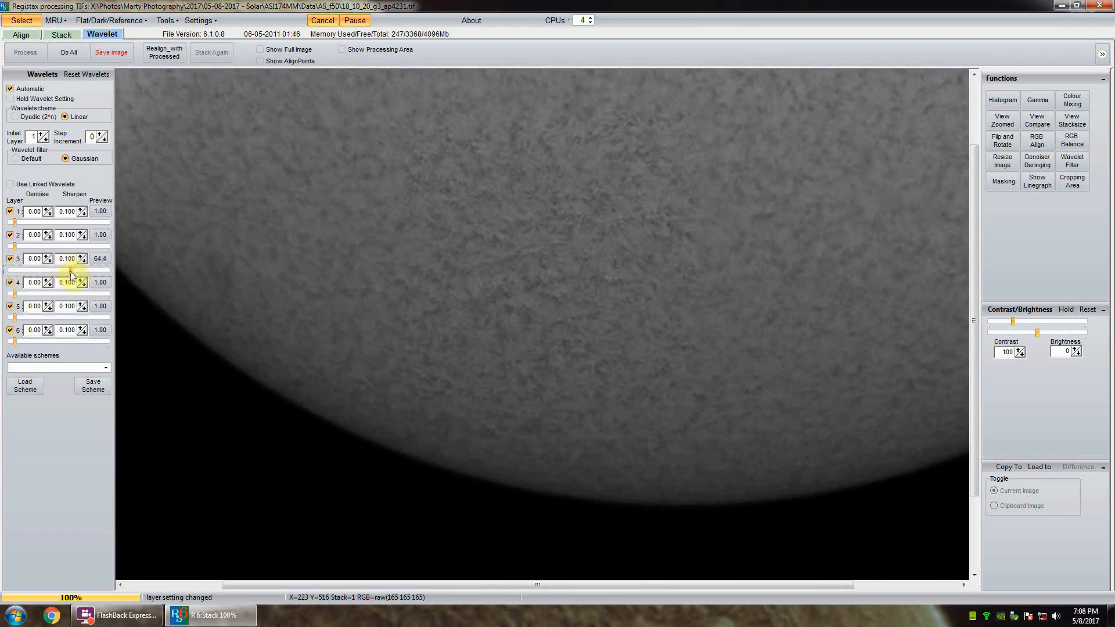
{"action": "left_click_drag", "start_coordinate": [72, 271], "coordinate": [71, 271]}
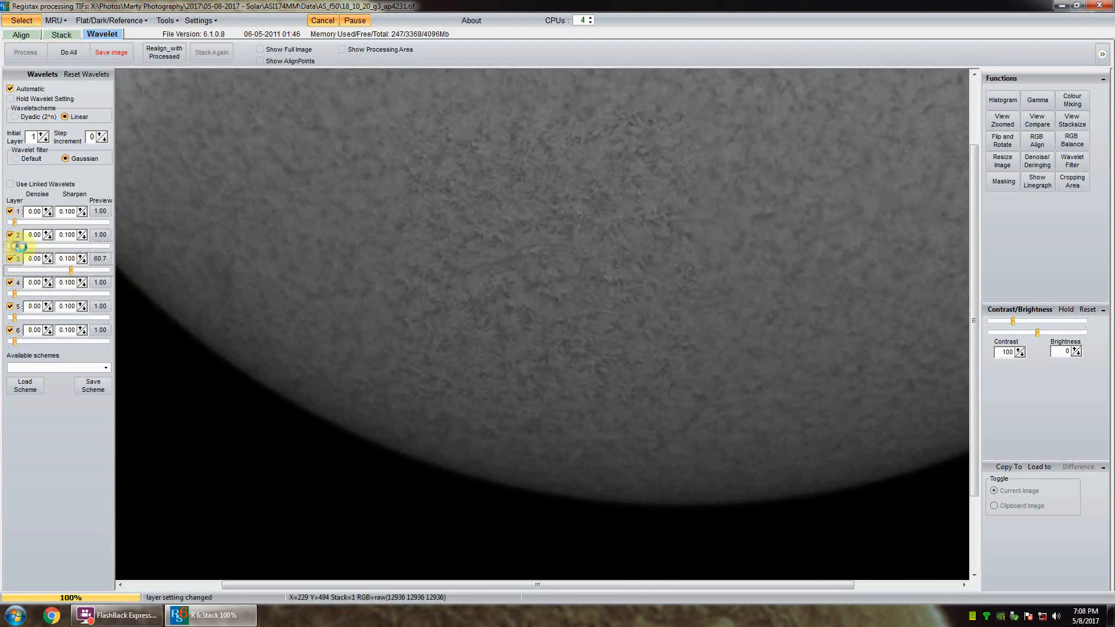
{"action": "left_click_drag", "start_coordinate": [30, 249], "coordinate": [28, 247]}
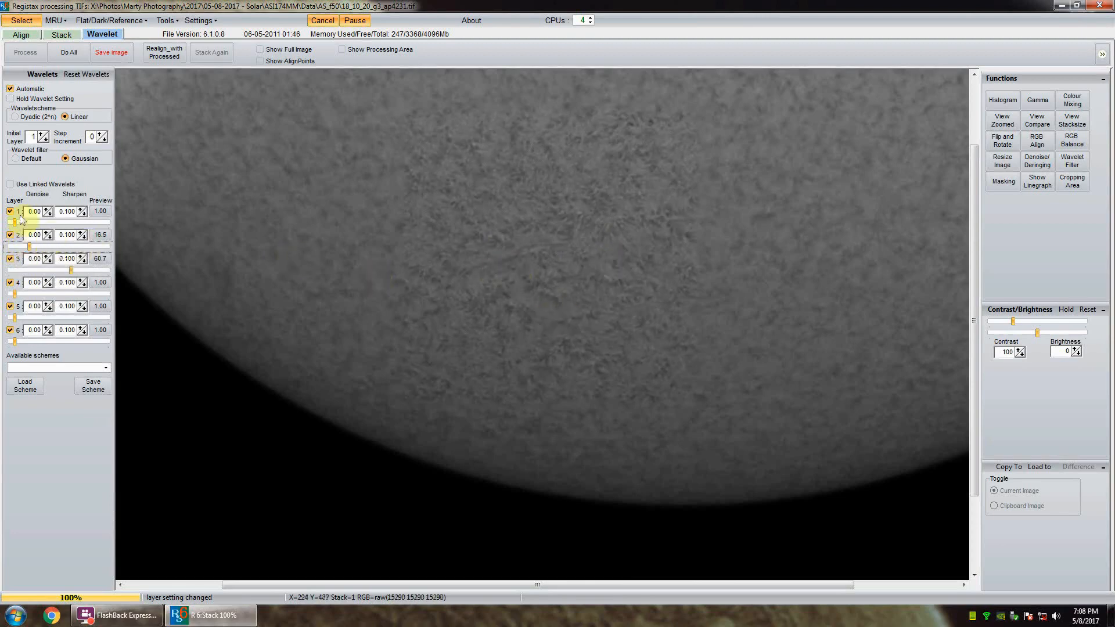
{"action": "left_click", "coordinate": [16, 221]}
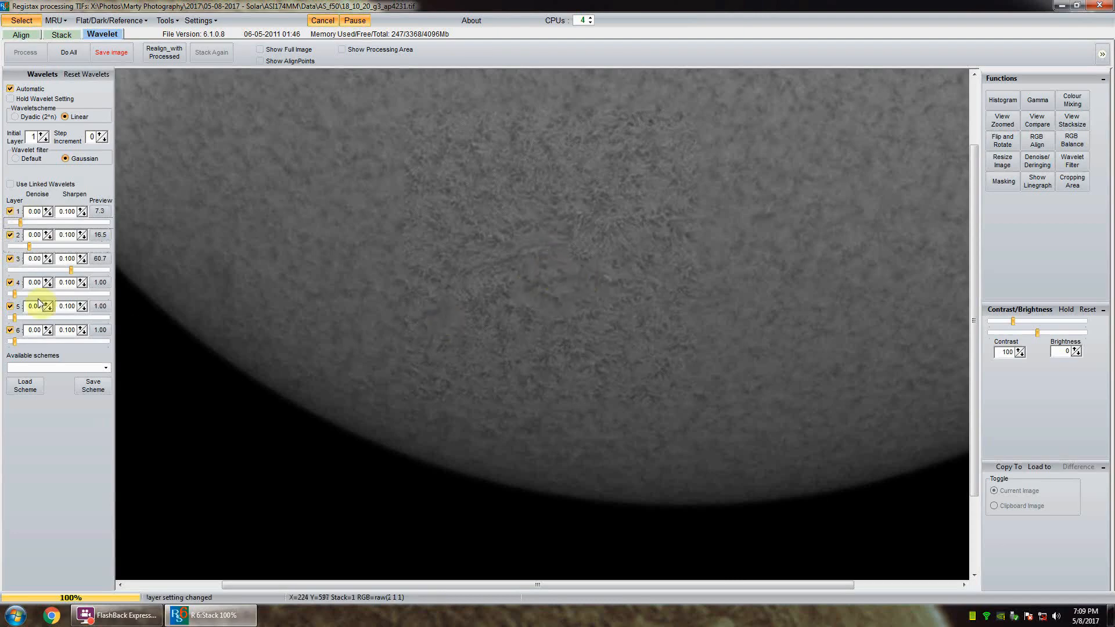
Step: Set the surface image's wavelet strengths to 14.6 for layer 4, 18.3 for layer 5 and 23.2 for layer 6
{"action": "left_click_drag", "start_coordinate": [28, 295], "coordinate": [51, 297]}
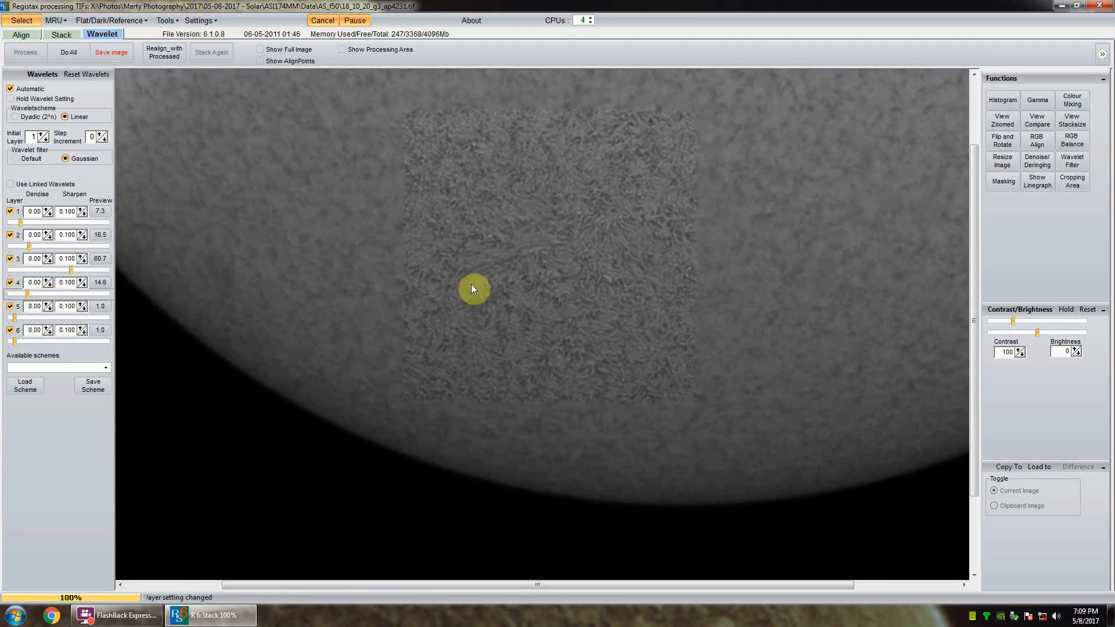
{"action": "left_click", "coordinate": [16, 318]}
{"action": "left_click_drag", "start_coordinate": [27, 321], "coordinate": [28, 322]}
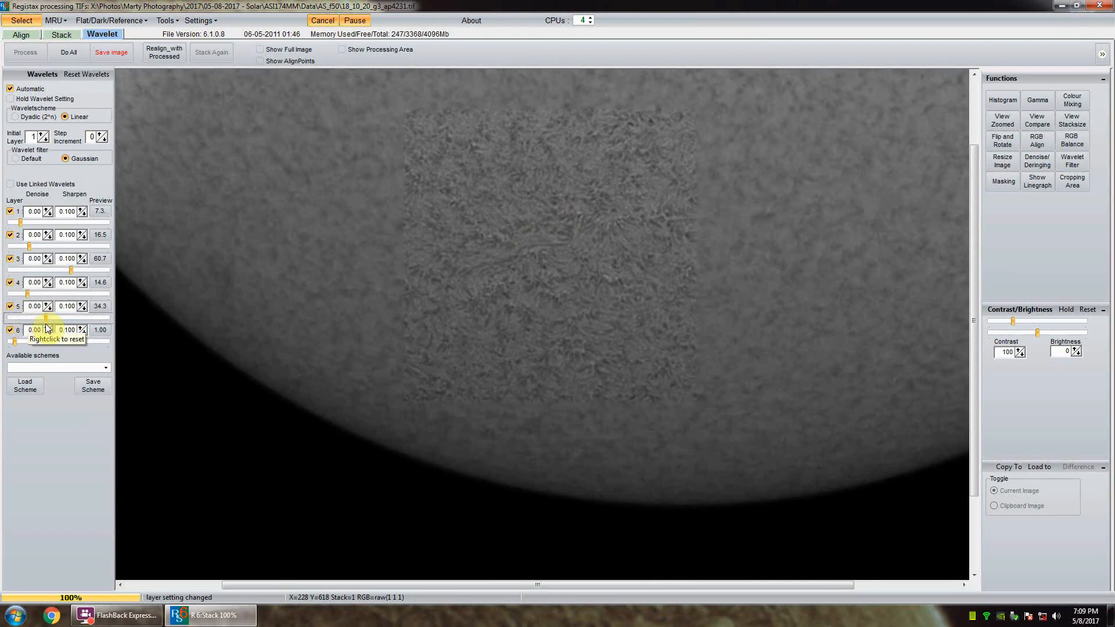
{"action": "left_click_drag", "start_coordinate": [46, 324], "coordinate": [84, 326]}
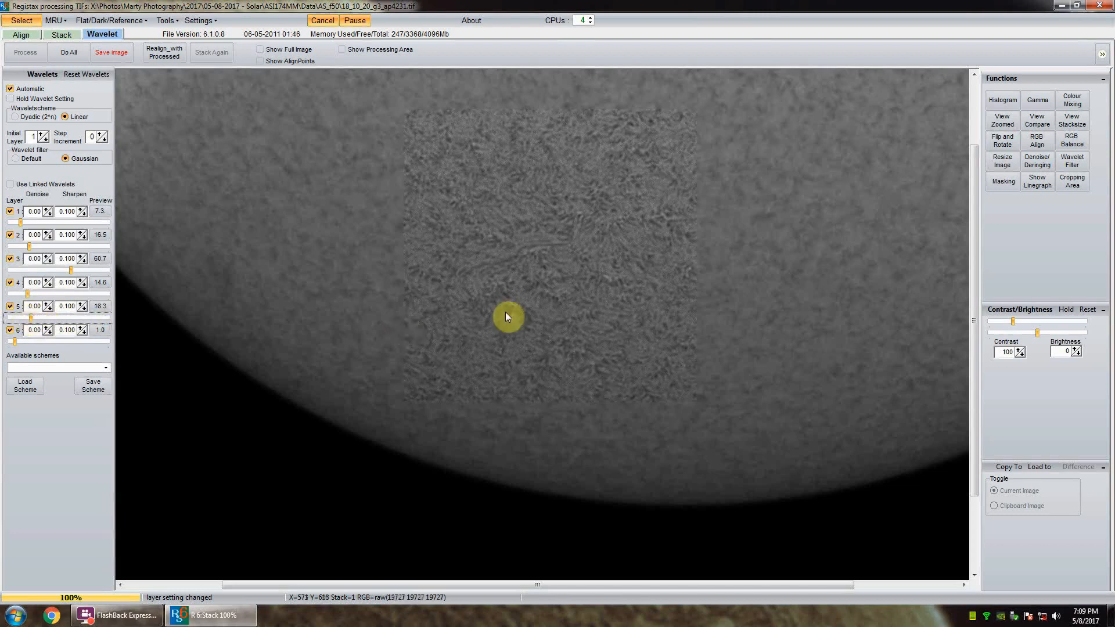
{"action": "left_click_drag", "start_coordinate": [14, 342], "coordinate": [18, 341]}
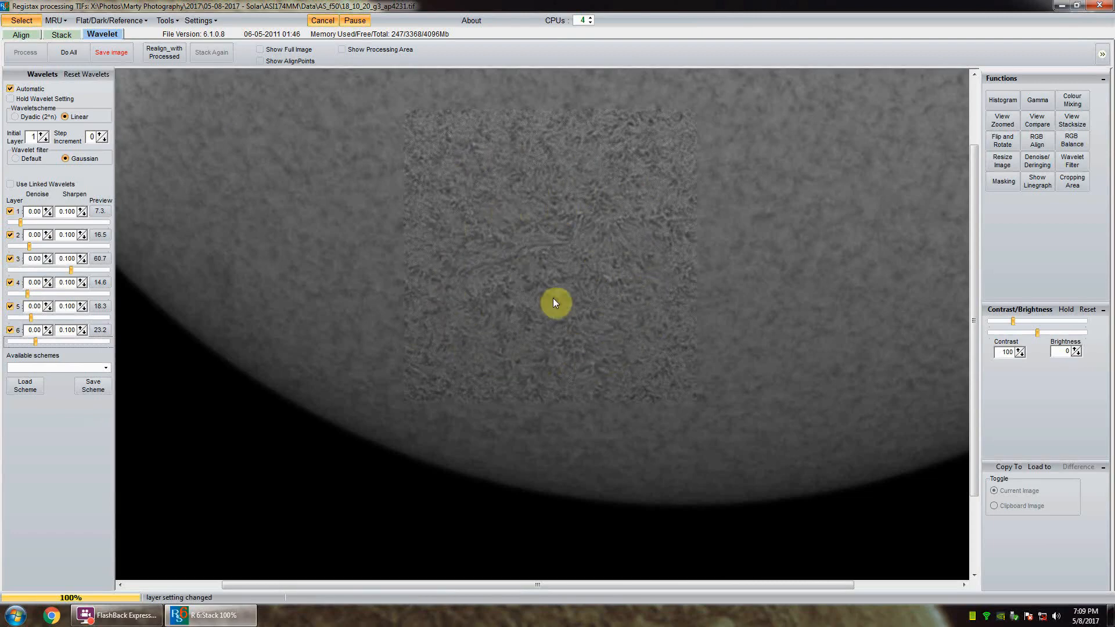
Step: Apply the wavelets to the whole surface image and save it as the 16-bit TIFF 18_10_20_g3_ap4231_R6 in AS_f50
{"action": "left_click", "coordinate": [67, 52]}
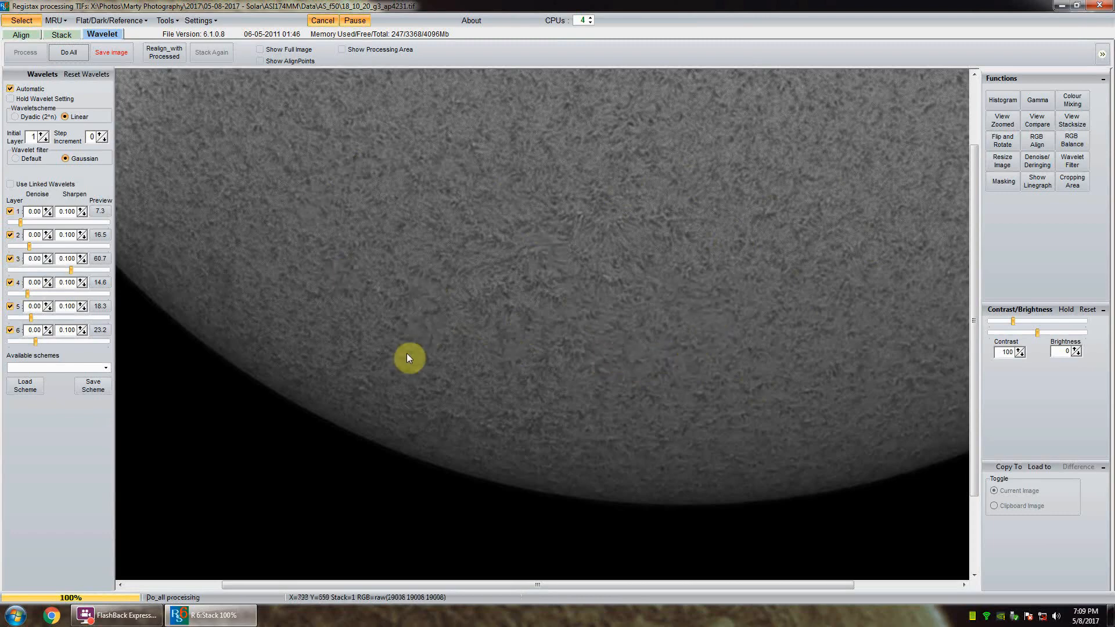
{"action": "left_click", "coordinate": [112, 54]}
{"action": "left_click", "coordinate": [708, 361]}
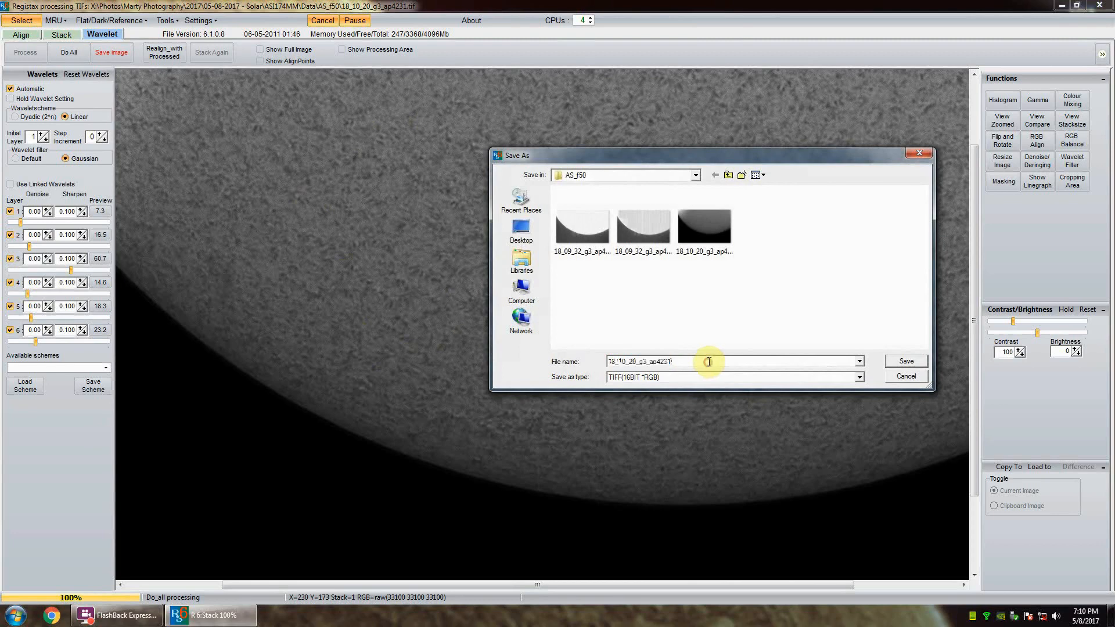
{"action": "type", "text": "_R6"}
{"action": "left_click", "coordinate": [905, 362]}
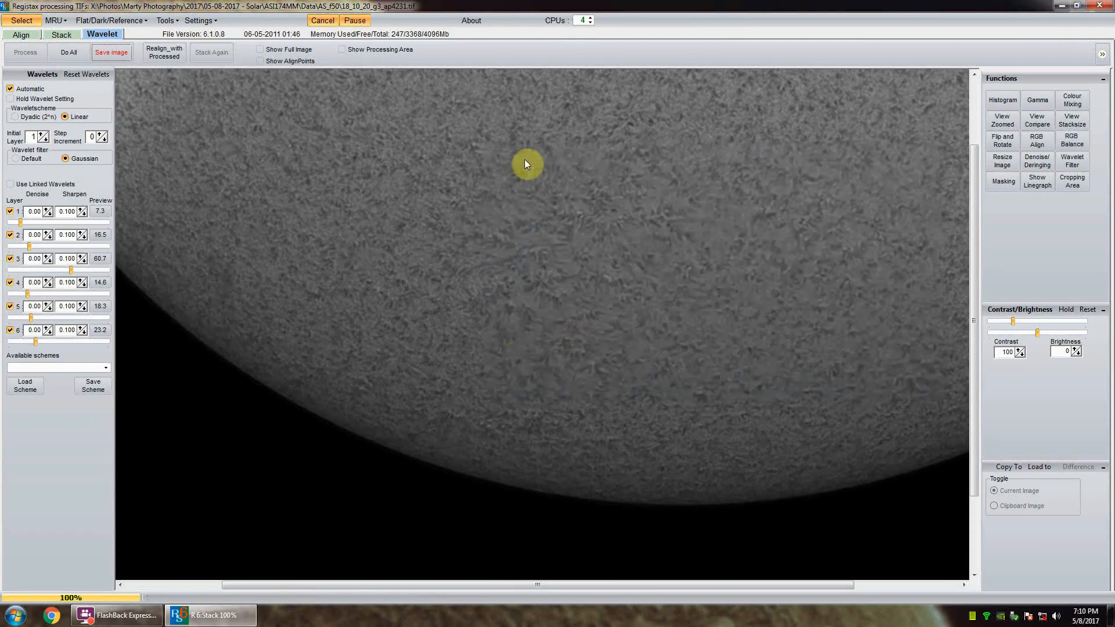
Step: Close RegiStax and launch Adobe Photoshop
{"action": "left_click", "coordinate": [1098, 7]}
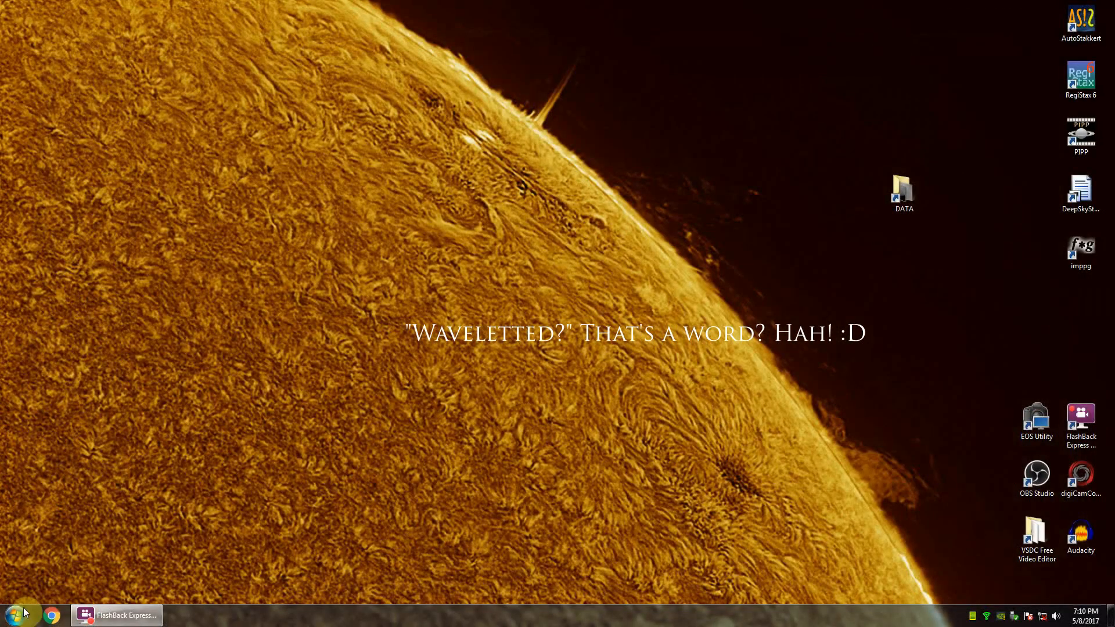
{"action": "left_click", "coordinate": [13, 614]}
{"action": "left_click", "coordinate": [120, 344]}
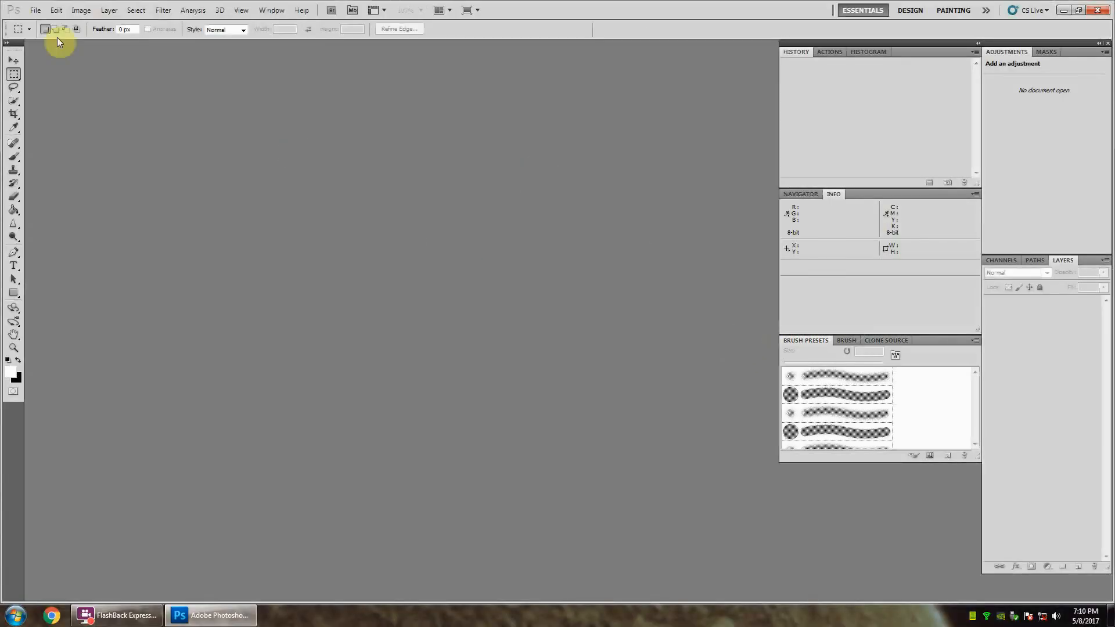
Step: Open 18_09_32_g3_ap433_R6.tif and 18_10_20_g3_ap4231_R6.tif together from AS_f50 and bring the prominence image to the front
{"action": "left_click", "coordinate": [36, 15]}
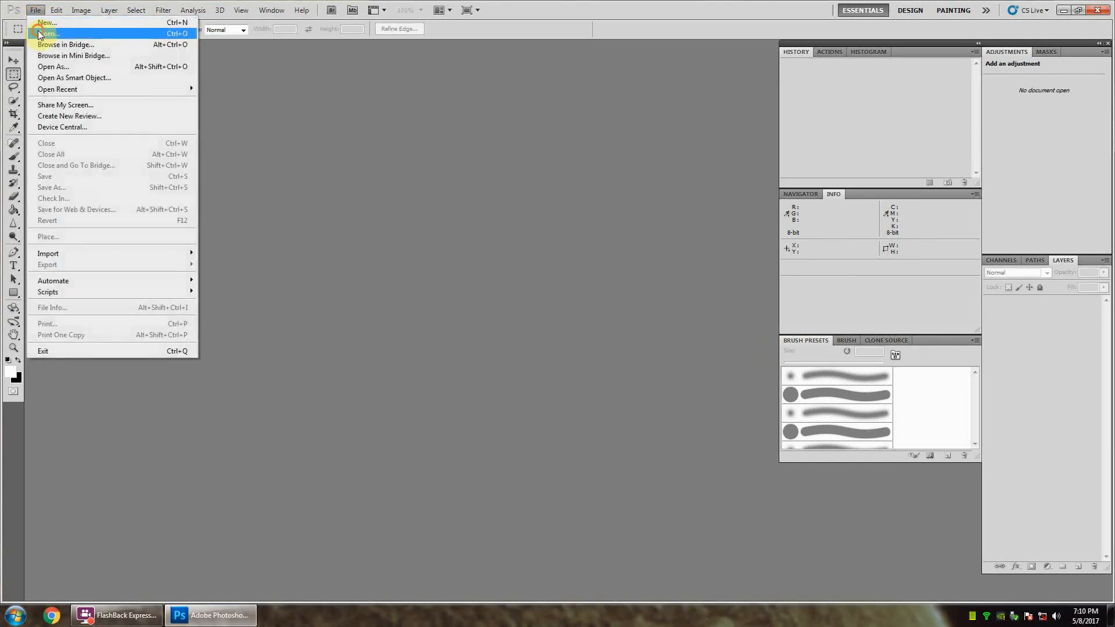
{"action": "left_click", "coordinate": [40, 32]}
{"action": "left_click", "coordinate": [546, 177]}
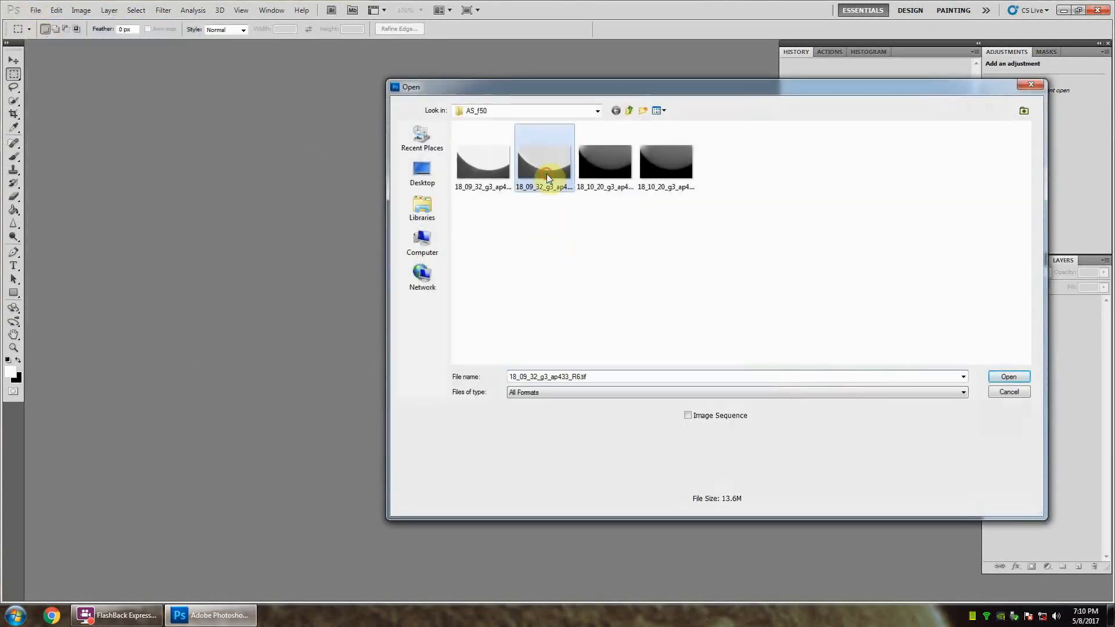
{"action": "left_click", "coordinate": [668, 180]}
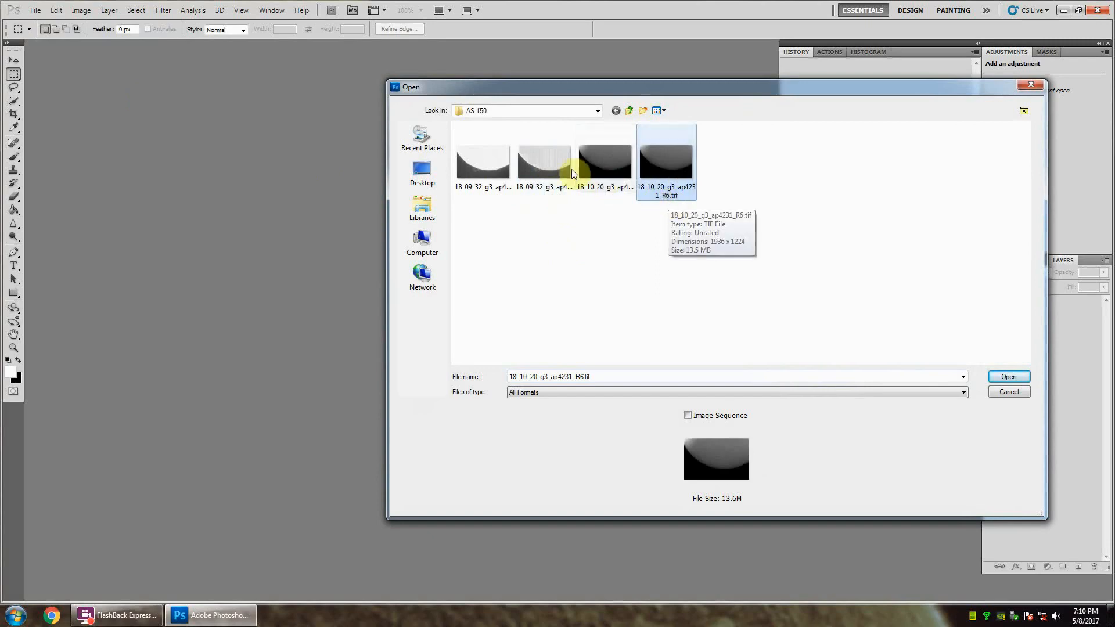
{"action": "left_click", "coordinate": [533, 177]}
{"action": "left_click", "coordinate": [669, 179], "text": "ctrl"}
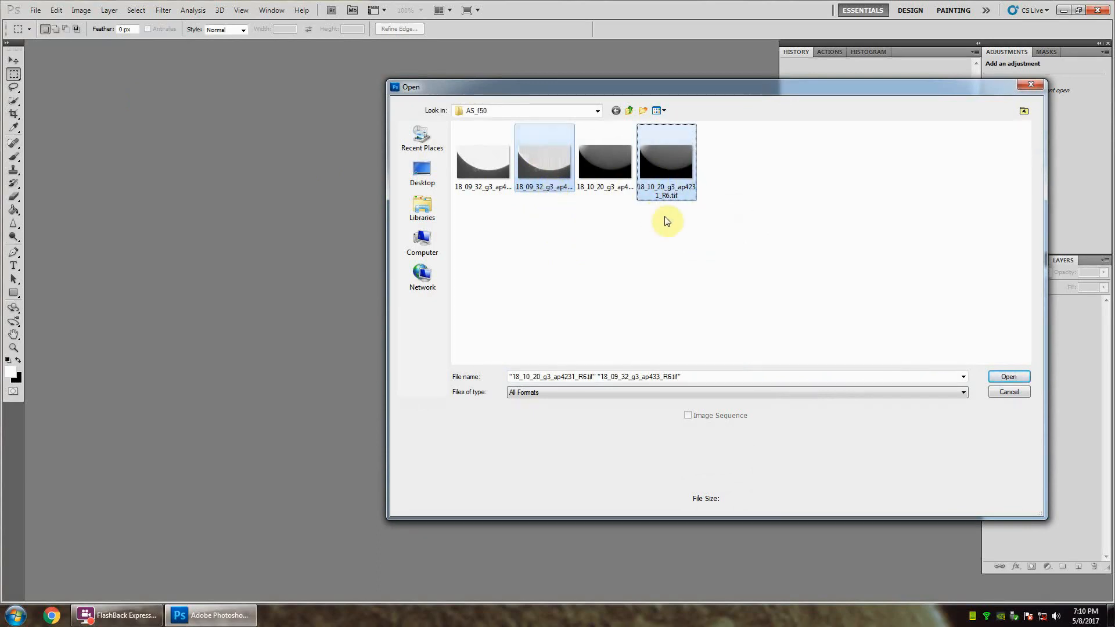
{"action": "left_click", "coordinate": [1009, 377]}
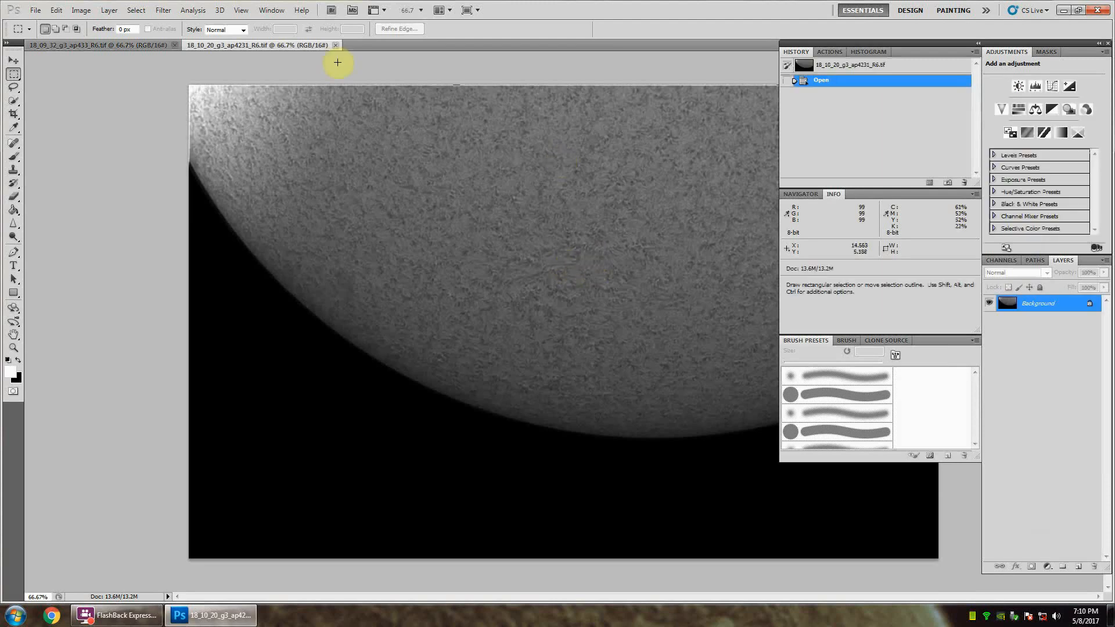
{"action": "left_click", "coordinate": [130, 45]}
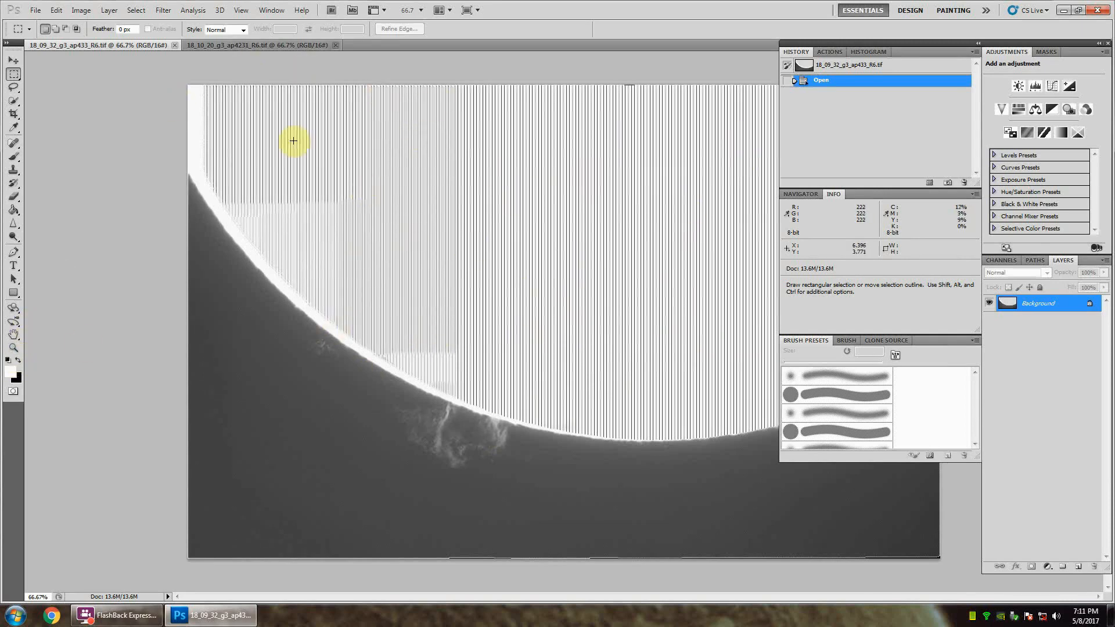
Step: Choose the Brush tool and set its foreground color to pure white, matching the solid white of the solar disk
{"action": "left_click", "coordinate": [13, 158]}
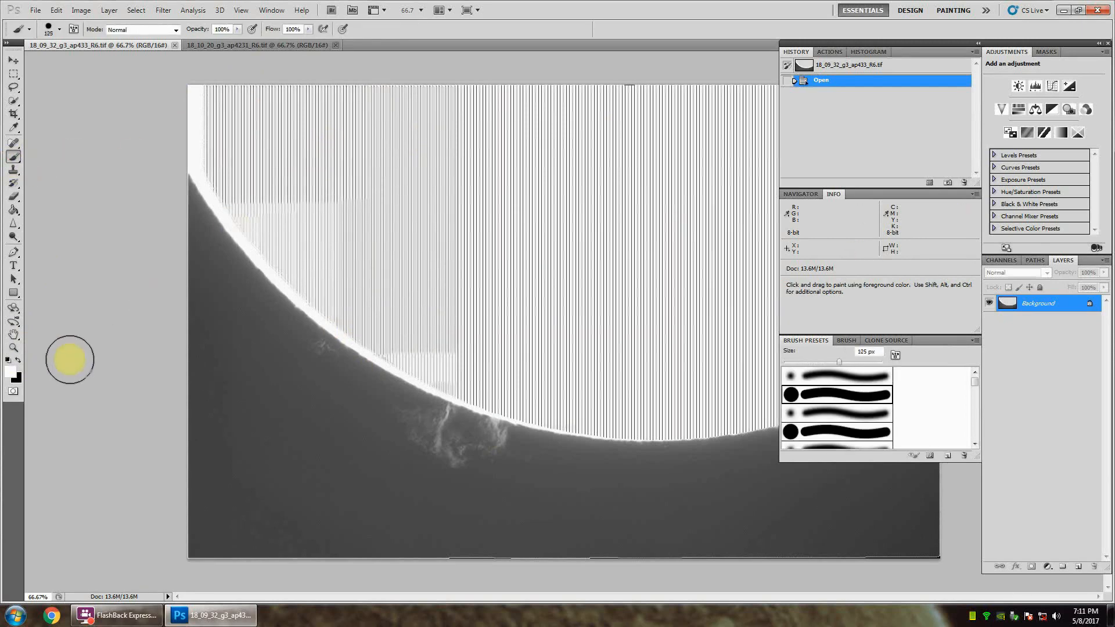
{"action": "left_click", "coordinate": [10, 372]}
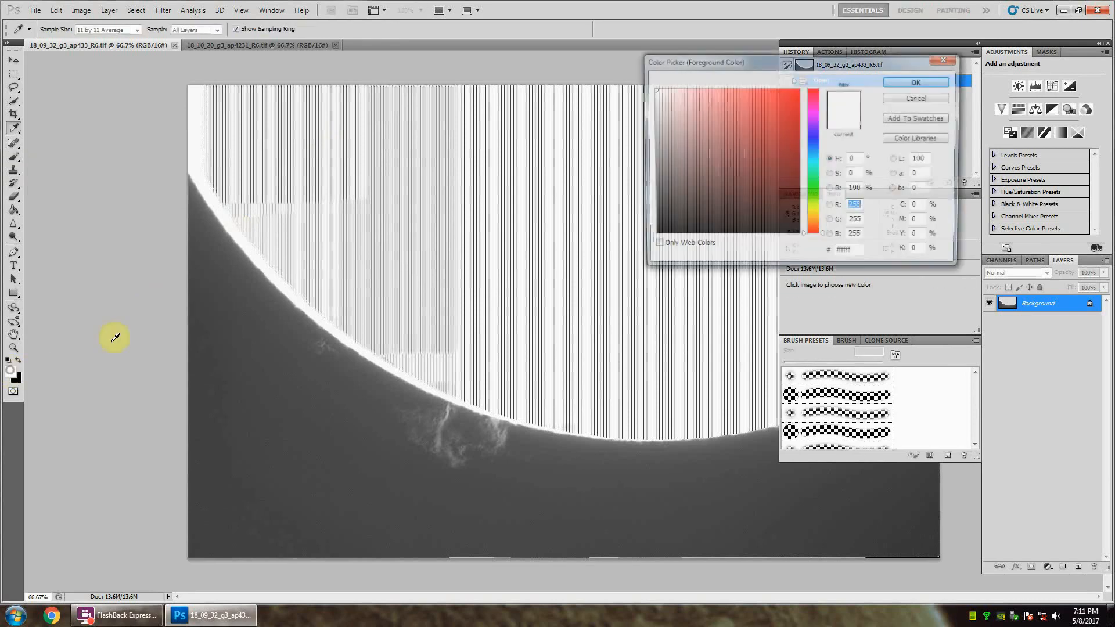
{"action": "left_click", "coordinate": [194, 121]}
{"action": "left_click_drag", "start_coordinate": [686, 101], "coordinate": [629, 75]}
{"action": "left_click", "coordinate": [917, 81]}
{"action": "key", "text": "b"}
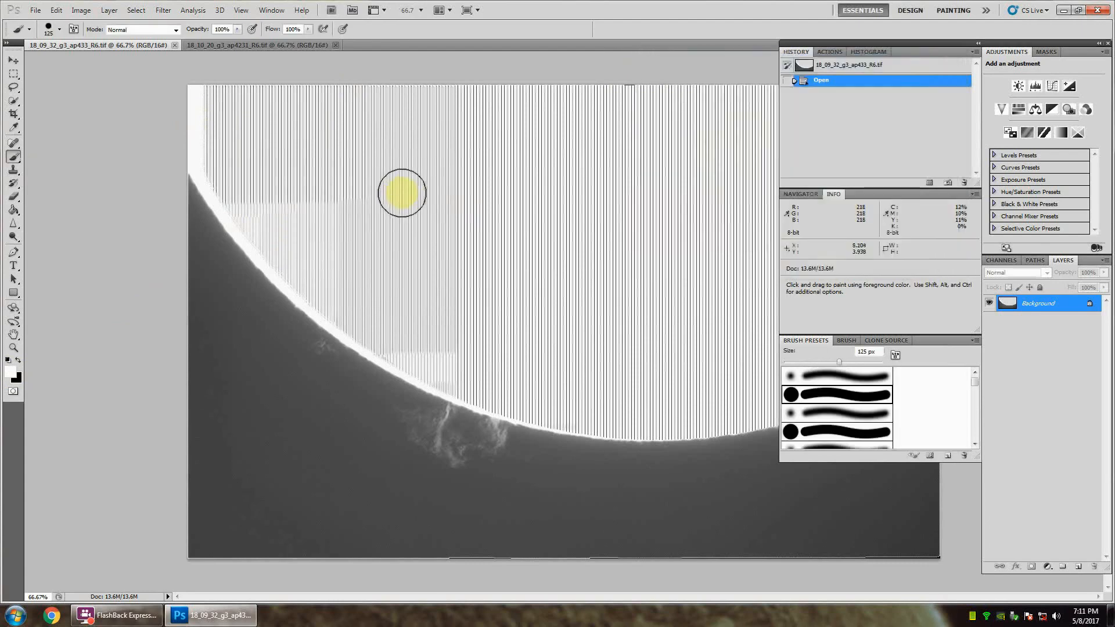
Step: Enlarge the brush to 300 px and paint white over the striped artifacts across the main area of the solar disk
{"action": "key", "text": "bracketright"}
{"action": "key", "text": "bracketright"}
{"action": "key", "text": "bracketright"}
{"action": "key", "text": "bracketright"}
{"action": "mouse_move", "coordinate": [486, 180]}
{"action": "left_mouse_down"}
{"action": "mouse_move", "coordinate": [210, 99]}
{"action": "mouse_move", "coordinate": [687, 114]}
{"action": "mouse_move", "coordinate": [639, 175]}
{"action": "mouse_move", "coordinate": [497, 220]}
{"action": "mouse_move", "coordinate": [669, 201]}
{"action": "mouse_move", "coordinate": [582, 283]}
{"action": "mouse_move", "coordinate": [436, 237]}
{"action": "mouse_move", "coordinate": [256, 127]}
{"action": "mouse_move", "coordinate": [258, 151]}
{"action": "mouse_move", "coordinate": [359, 260]}
{"action": "mouse_move", "coordinate": [506, 336]}
{"action": "left_mouse_up"}
{"action": "mouse_move", "coordinate": [600, 361]}
{"action": "left_mouse_down"}
{"action": "mouse_move", "coordinate": [711, 360]}
{"action": "mouse_move", "coordinate": [586, 364]}
{"action": "mouse_move", "coordinate": [449, 320]}
{"action": "mouse_move", "coordinate": [440, 295]}
{"action": "mouse_move", "coordinate": [581, 324]}
{"action": "mouse_move", "coordinate": [733, 277]}
{"action": "mouse_move", "coordinate": [742, 162]}
{"action": "mouse_move", "coordinate": [715, 87]}
{"action": "left_mouse_up"}
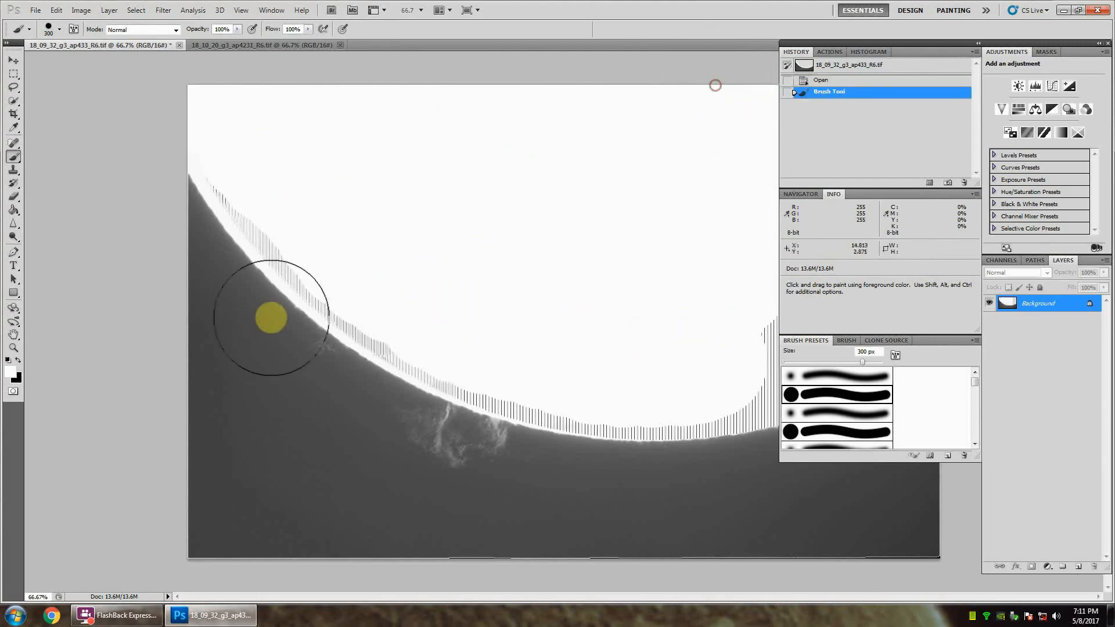
Step: Move the floating panels off the disk's right side and paint its remaining stripes white with the 300 px brush, stopping short of the limb
{"action": "left_click", "coordinate": [14, 337]}
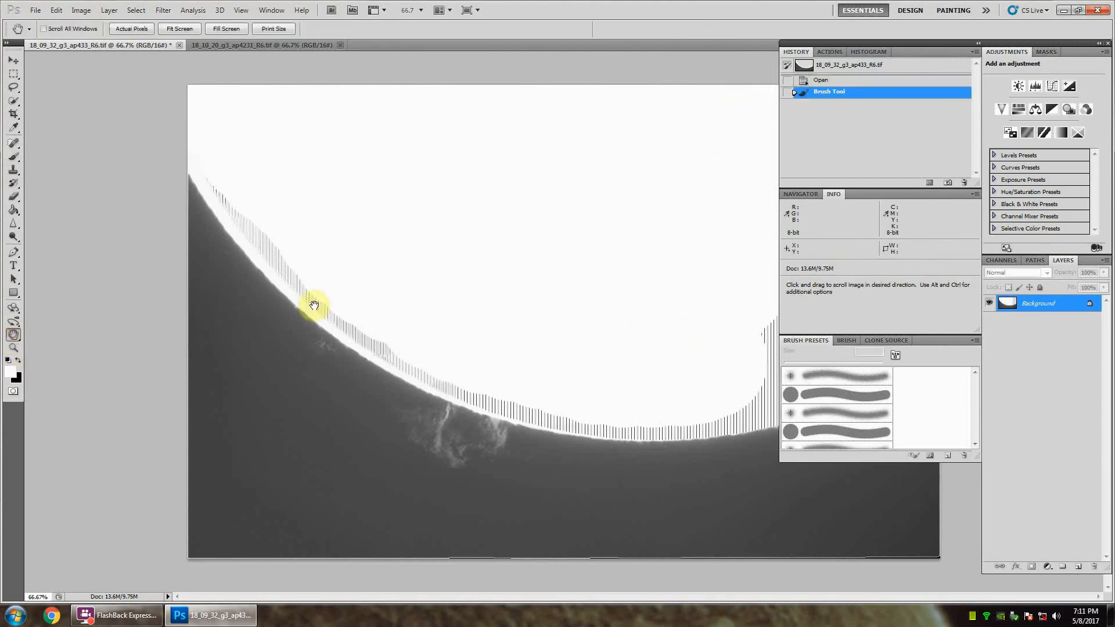
{"action": "left_click", "coordinate": [14, 347]}
{"action": "left_click_drag", "start_coordinate": [585, 336], "coordinate": [561, 311]}
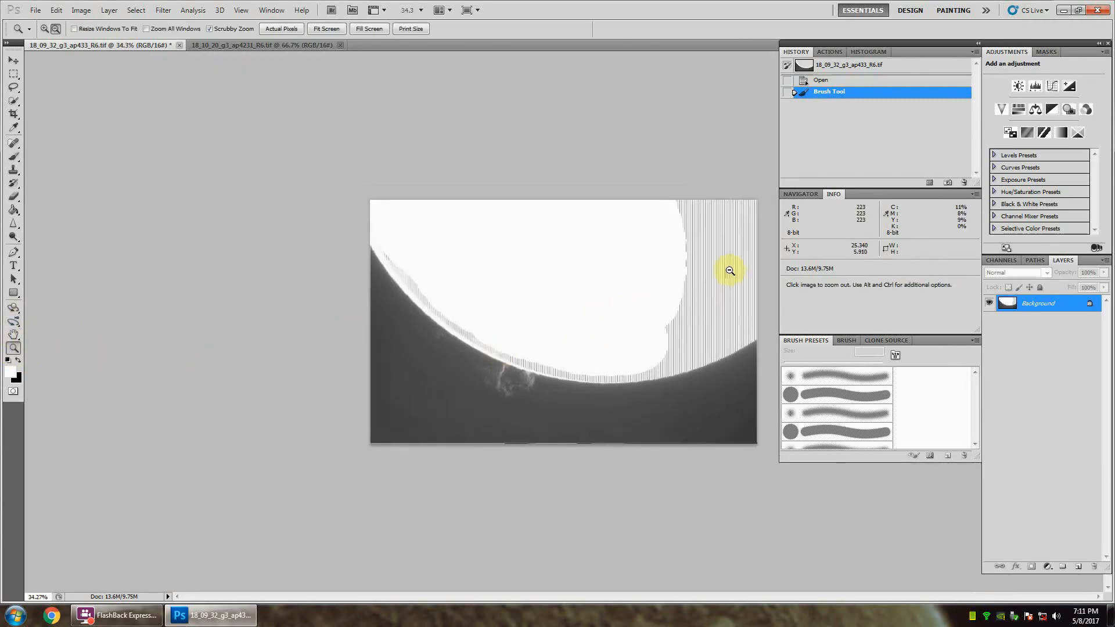
{"action": "left_click_drag", "start_coordinate": [730, 270], "coordinate": [799, 335]}
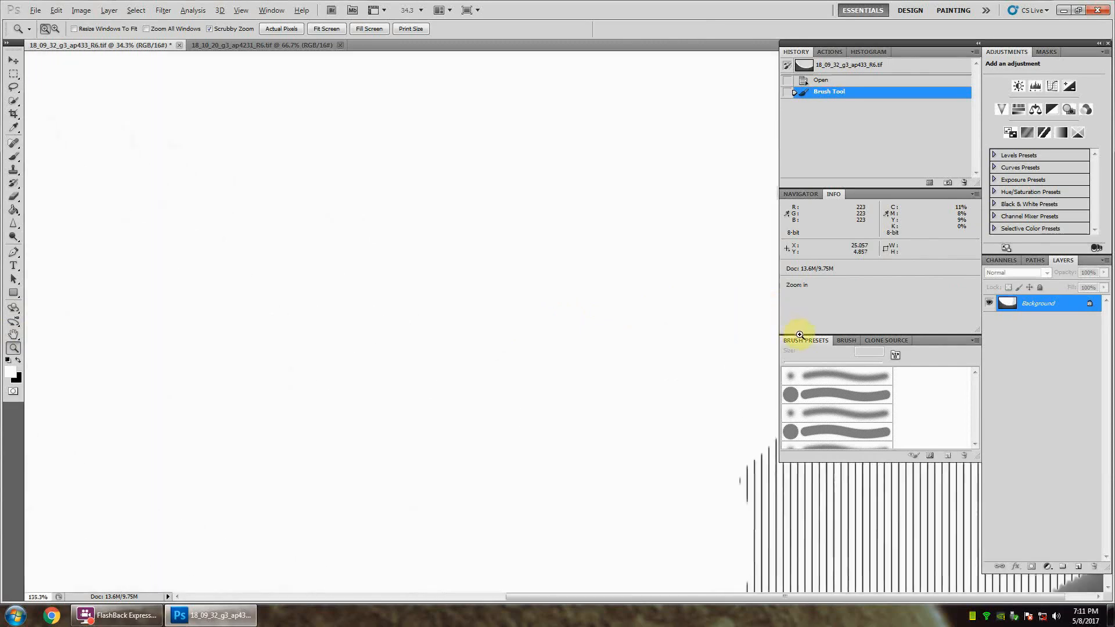
{"action": "left_click_drag", "start_coordinate": [561, 598], "coordinate": [717, 597]}
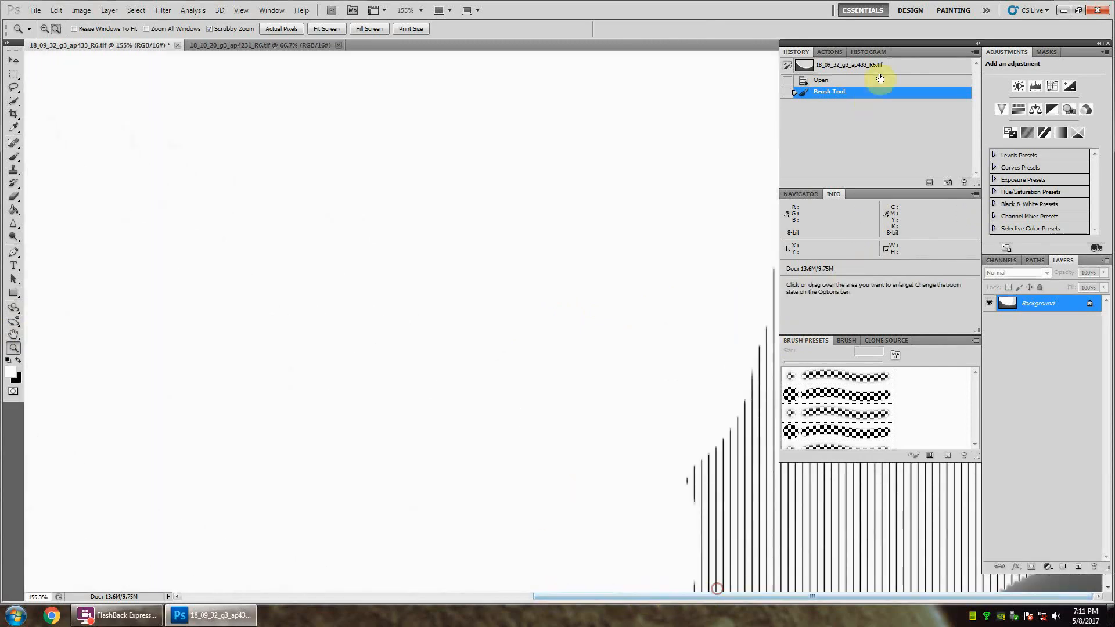
{"action": "left_click_drag", "start_coordinate": [926, 43], "coordinate": [171, 53]}
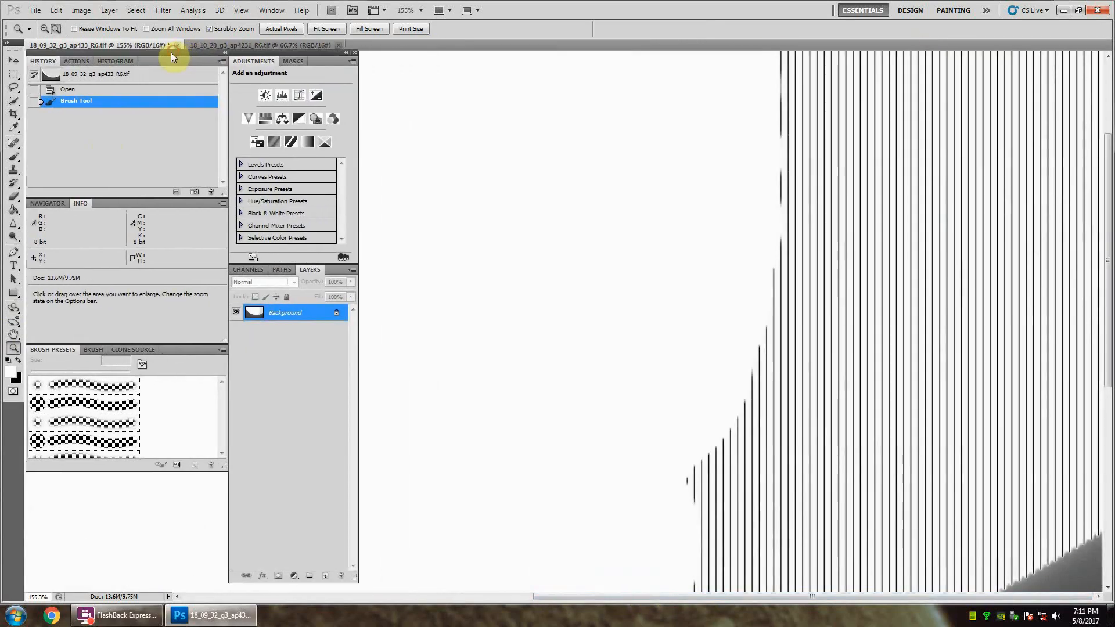
{"action": "left_click", "coordinate": [13, 104]}
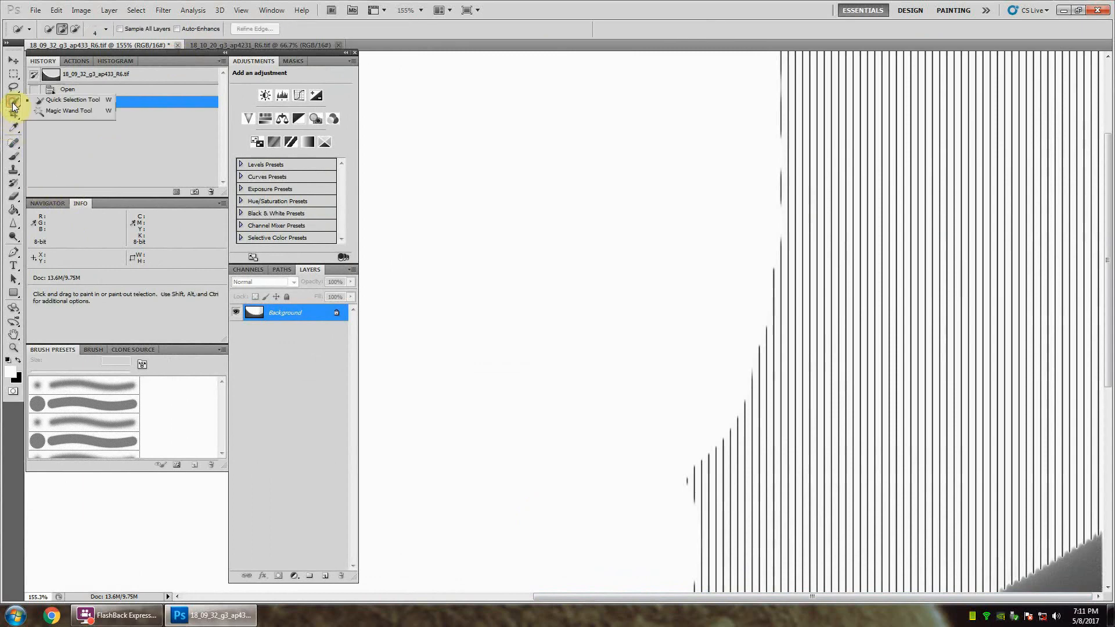
{"action": "left_click", "coordinate": [14, 156]}
{"action": "mouse_move", "coordinate": [975, 150]}
{"action": "left_mouse_down"}
{"action": "mouse_move", "coordinate": [749, 110]}
{"action": "mouse_move", "coordinate": [994, 122]}
{"action": "mouse_move", "coordinate": [988, 321]}
{"action": "mouse_move", "coordinate": [782, 442]}
{"action": "mouse_move", "coordinate": [667, 444]}
{"action": "left_mouse_up"}
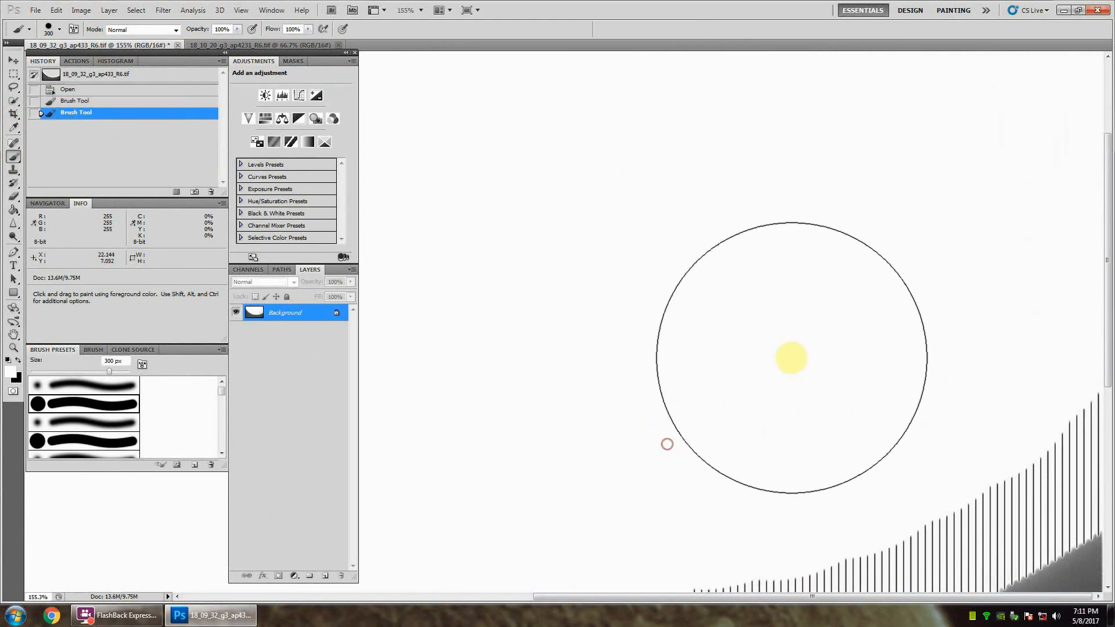
{"action": "scroll", "coordinate": [782, 358], "scroll_direction": "down", "scroll_amount": 4}
{"action": "mouse_move", "coordinate": [578, 335]}
{"action": "left_mouse_down"}
{"action": "mouse_move", "coordinate": [644, 335]}
{"action": "mouse_move", "coordinate": [806, 296]}
{"action": "mouse_move", "coordinate": [972, 198]}
{"action": "left_mouse_up"}
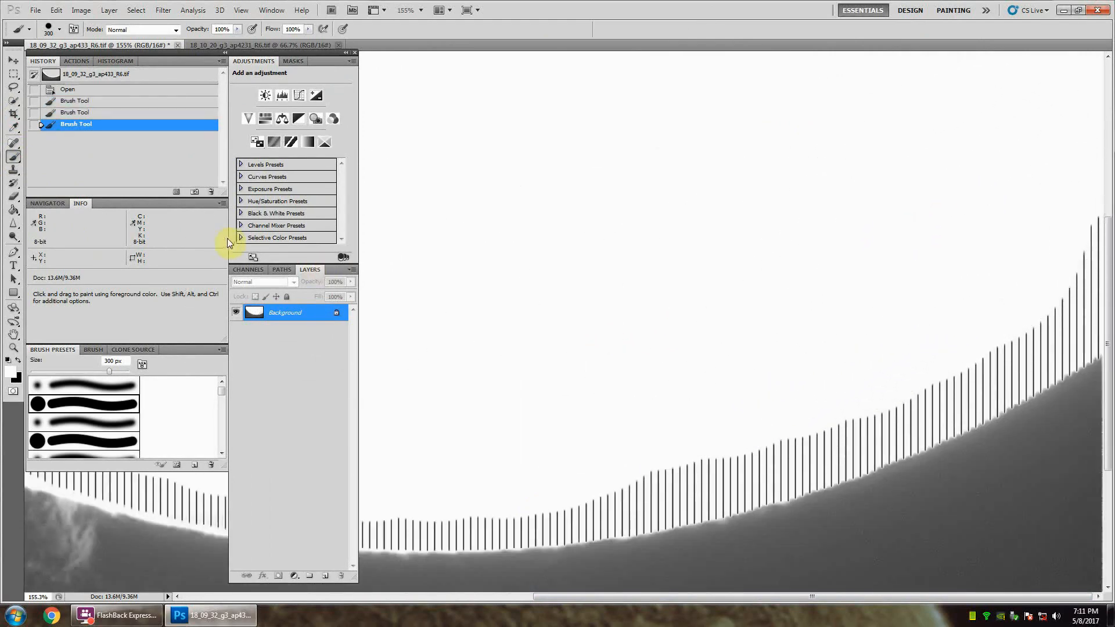
Step: Reduce the brush to 80 px and paint white over the band of stripes along the right part of the limb
{"action": "key", "text": "bracketleft"}
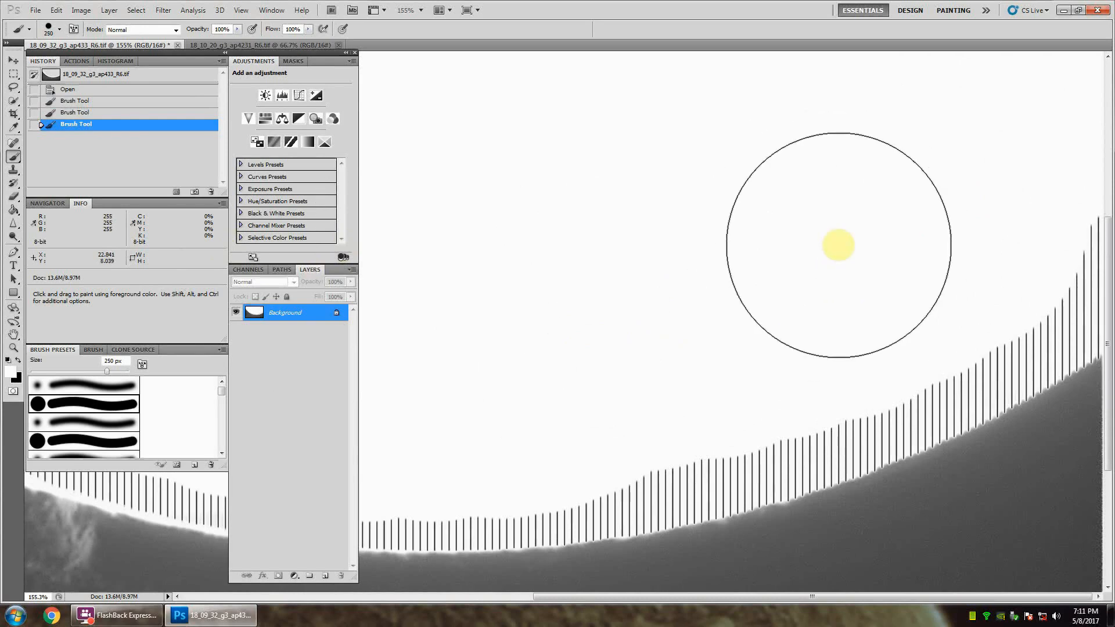
{"action": "key", "text": "bracketleft"}
{"action": "key", "text": "bracketleft"}
{"action": "key", "text": "bracketleft"}
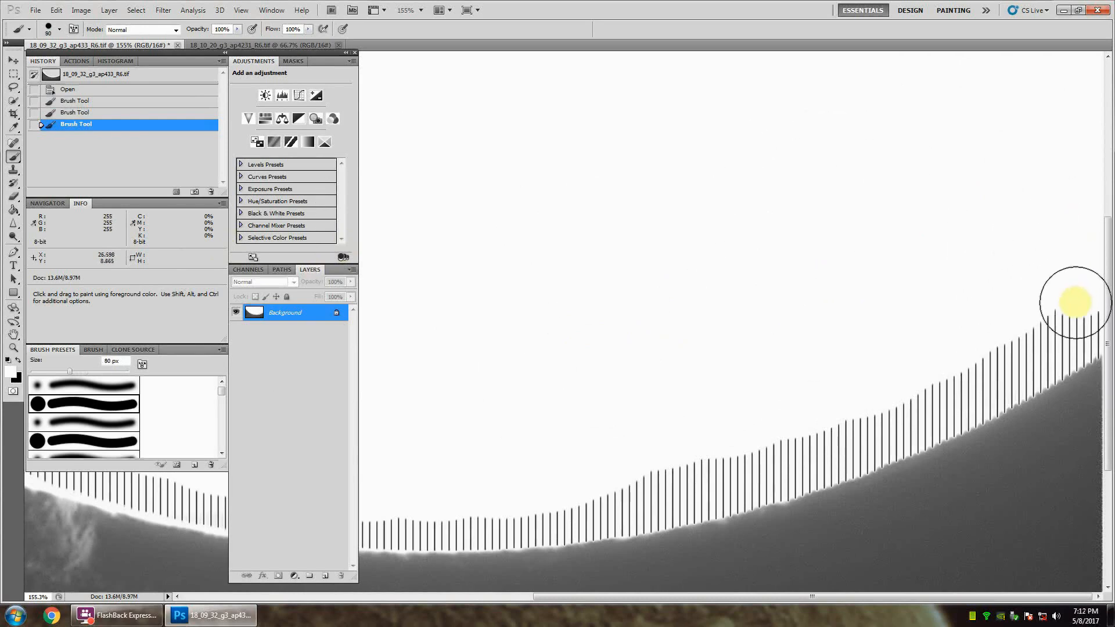
{"action": "mouse_move", "coordinate": [1073, 318]}
{"action": "left_mouse_down"}
{"action": "mouse_move", "coordinate": [843, 443]}
{"action": "mouse_move", "coordinate": [731, 476]}
{"action": "mouse_move", "coordinate": [566, 508]}
{"action": "mouse_move", "coordinate": [390, 511]}
{"action": "left_mouse_up"}
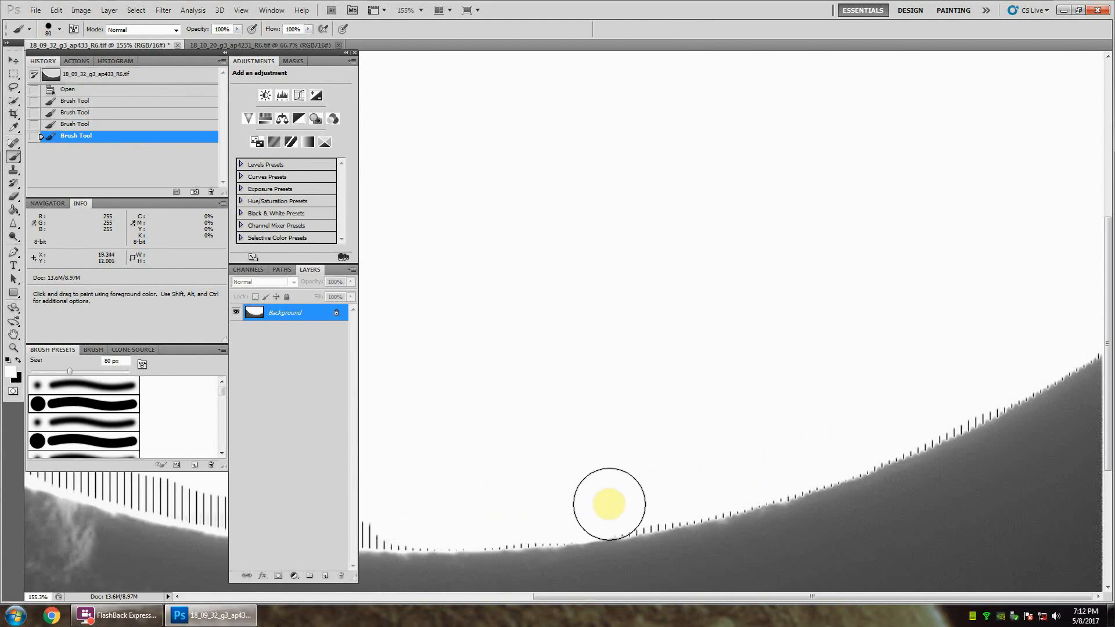
Step: Dab white over the short stripe remnants along the right limb, working from the lowest part of the disk up to the image's right edge
{"action": "left_click", "coordinate": [636, 497]}
{"action": "left_click", "coordinate": [648, 496]}
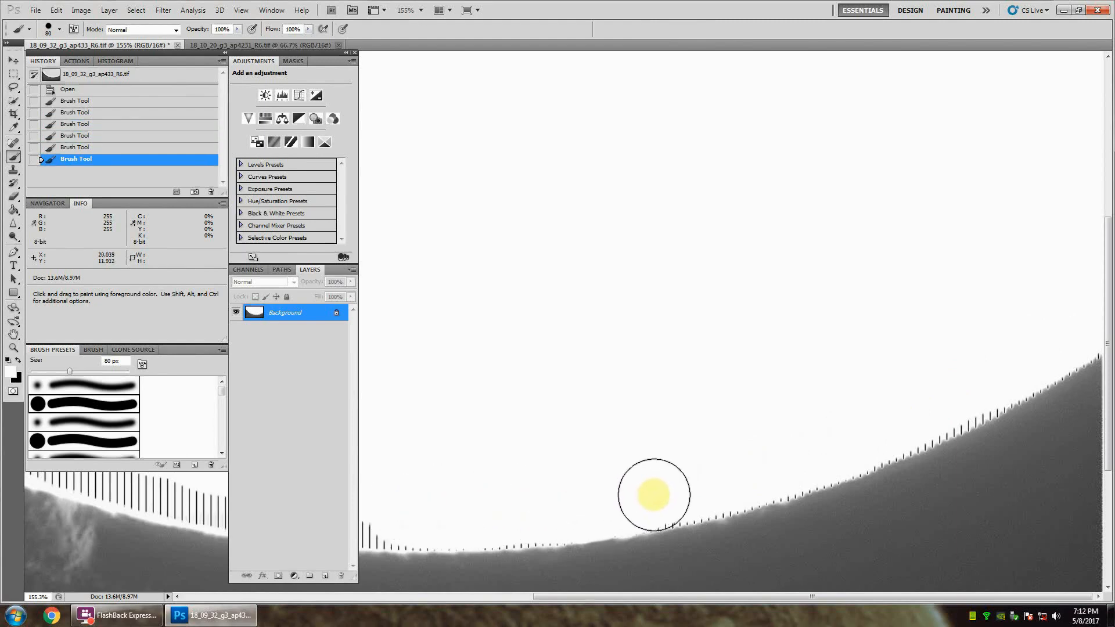
{"action": "left_click", "coordinate": [663, 494]}
{"action": "left_click", "coordinate": [679, 490]}
{"action": "left_click", "coordinate": [695, 486]}
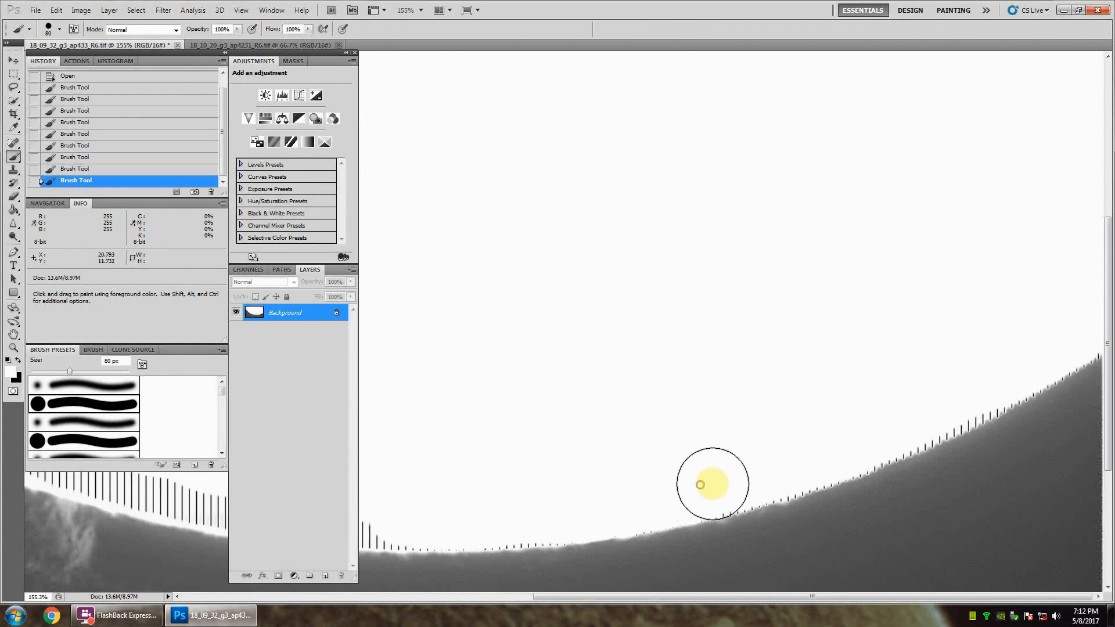
{"action": "left_click", "coordinate": [715, 483]}
{"action": "left_click", "coordinate": [734, 477]}
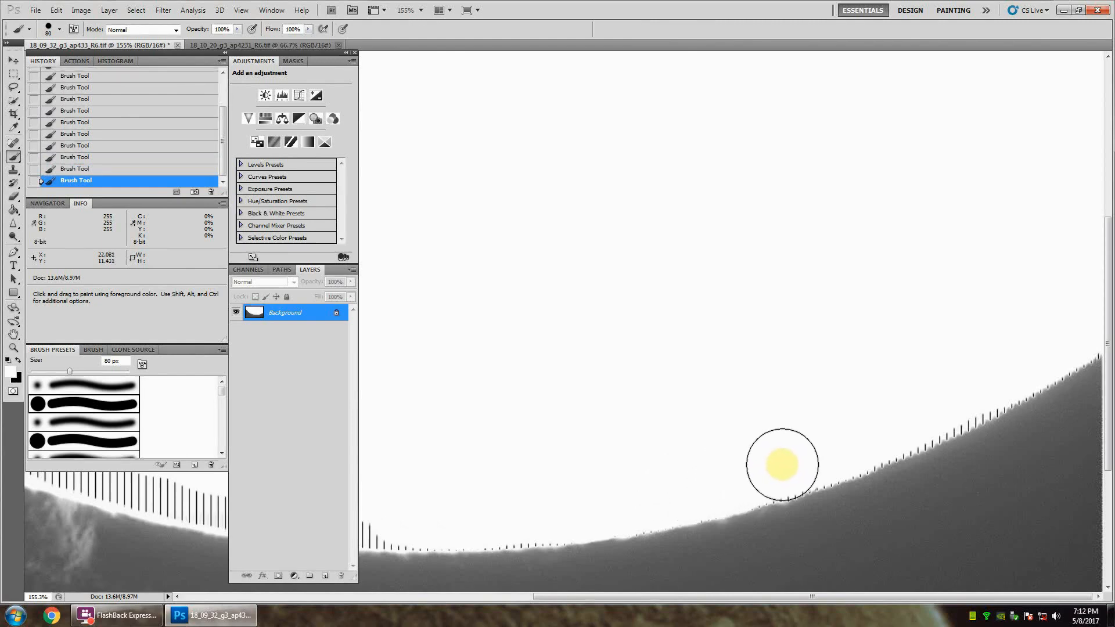
{"action": "left_click", "coordinate": [777, 466]}
{"action": "left_click", "coordinate": [791, 462]}
{"action": "left_click", "coordinate": [807, 455]}
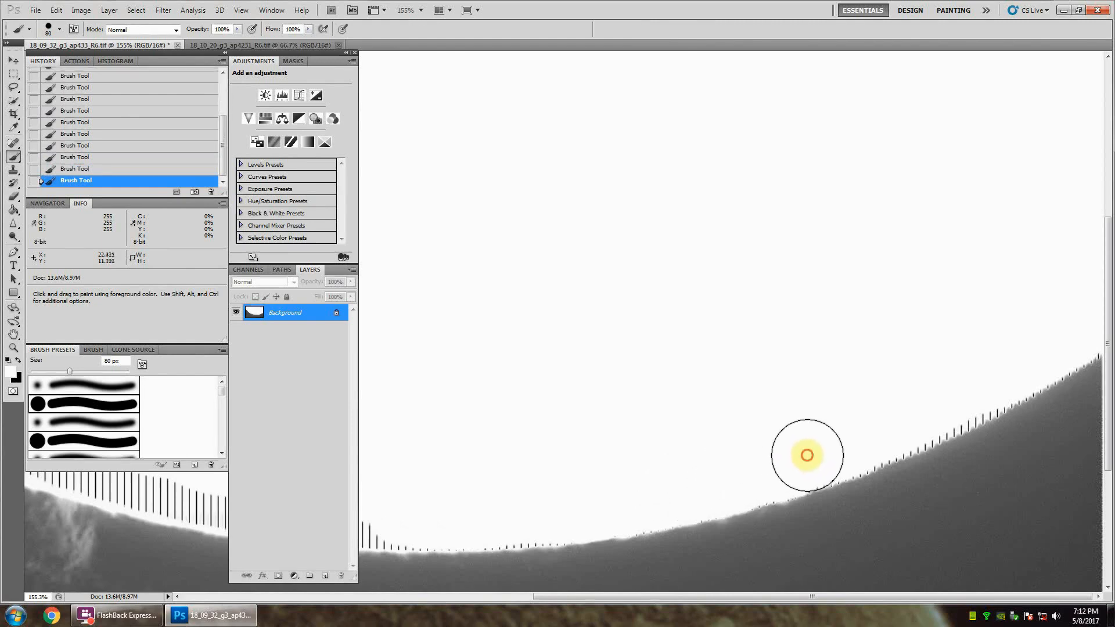
{"action": "left_click", "coordinate": [856, 441]}
{"action": "left_click", "coordinate": [890, 424]}
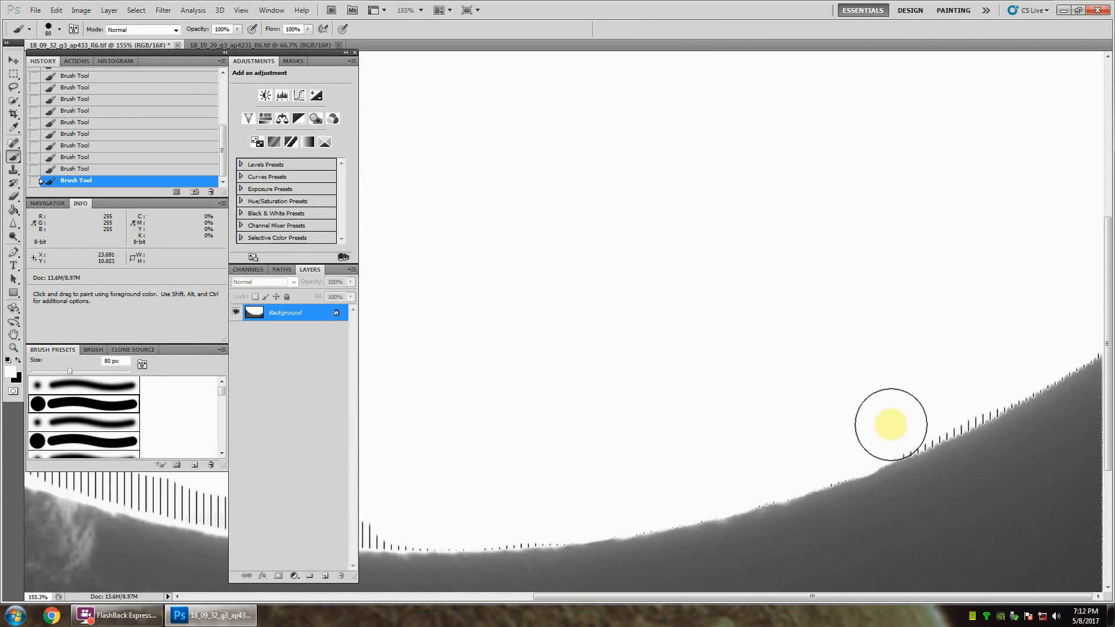
{"action": "left_click", "coordinate": [909, 418]}
{"action": "left_click", "coordinate": [924, 412]}
{"action": "left_click", "coordinate": [937, 406]}
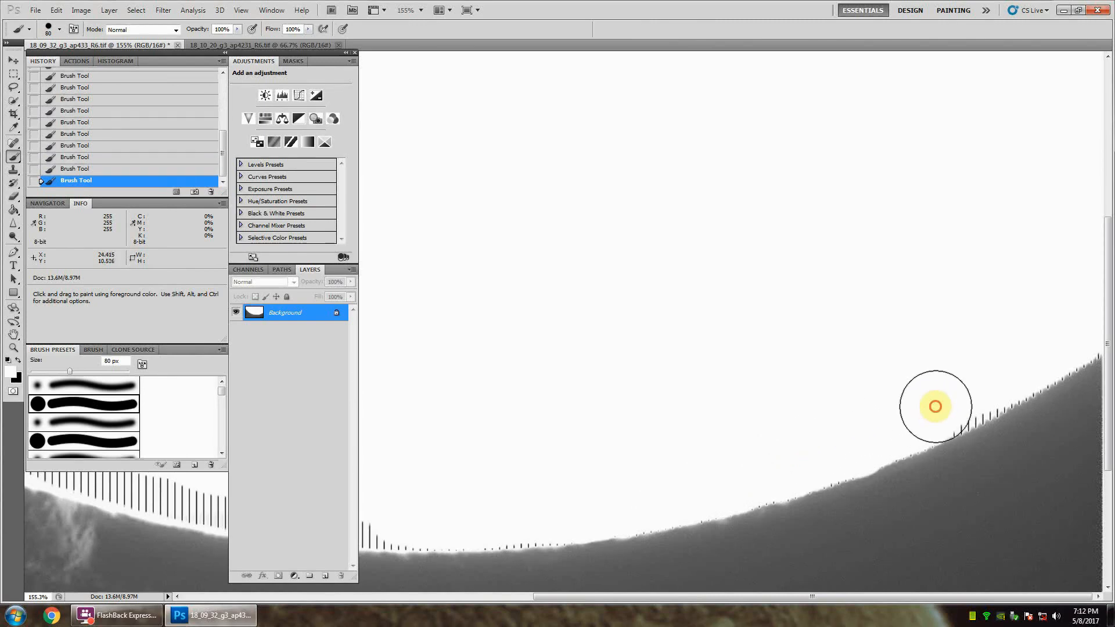
{"action": "left_click", "coordinate": [953, 398]}
{"action": "left_click", "coordinate": [970, 389]}
{"action": "left_click", "coordinate": [978, 386]}
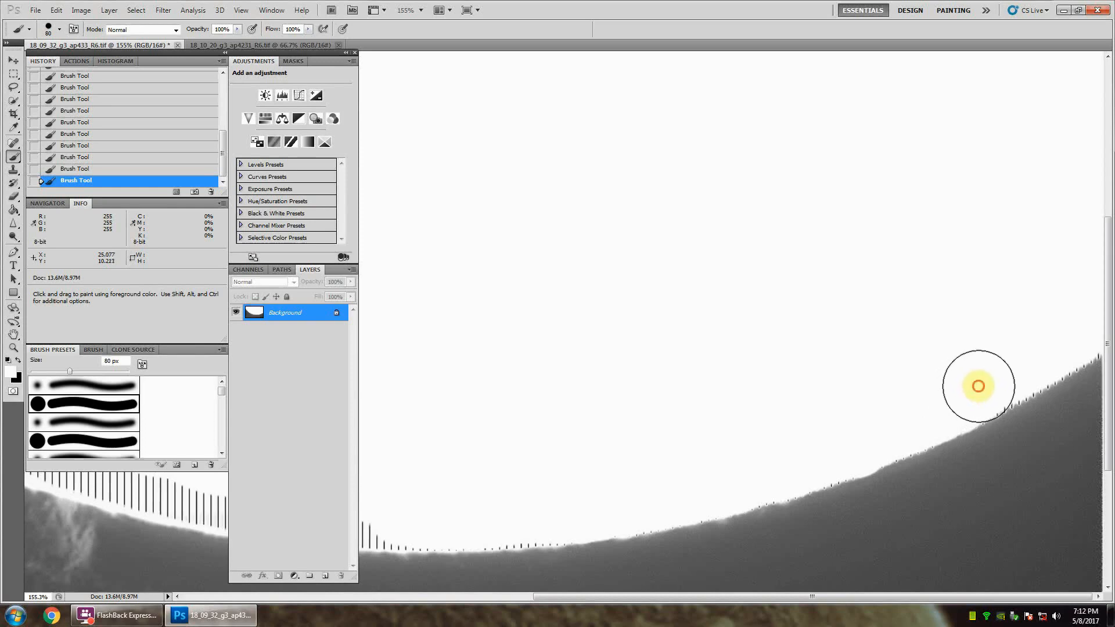
{"action": "left_click", "coordinate": [1003, 372]}
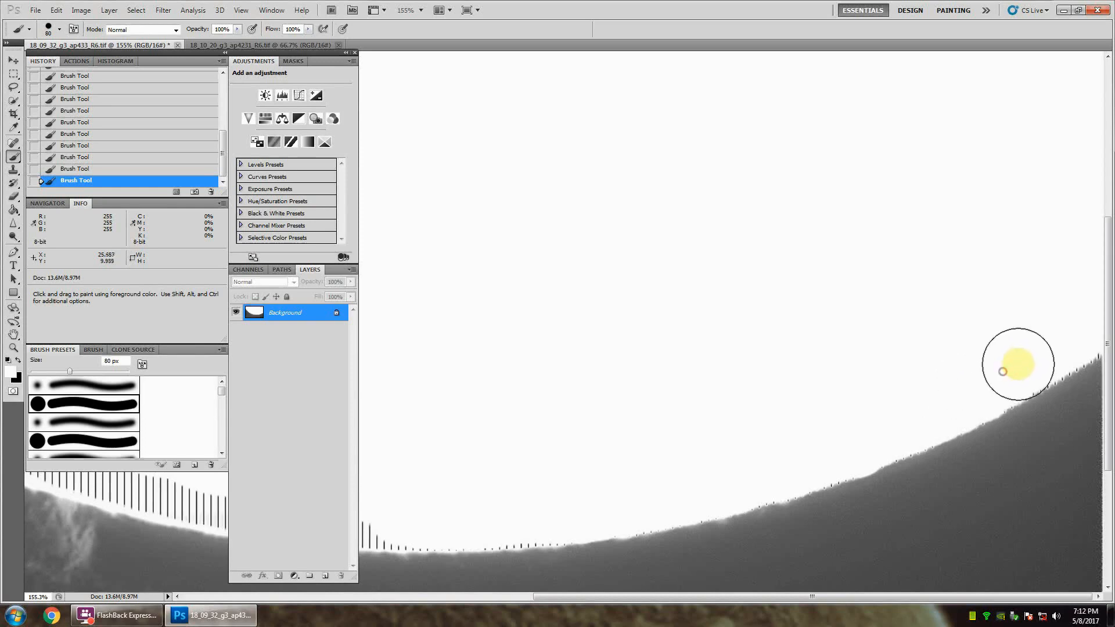
{"action": "left_click", "coordinate": [1022, 361]}
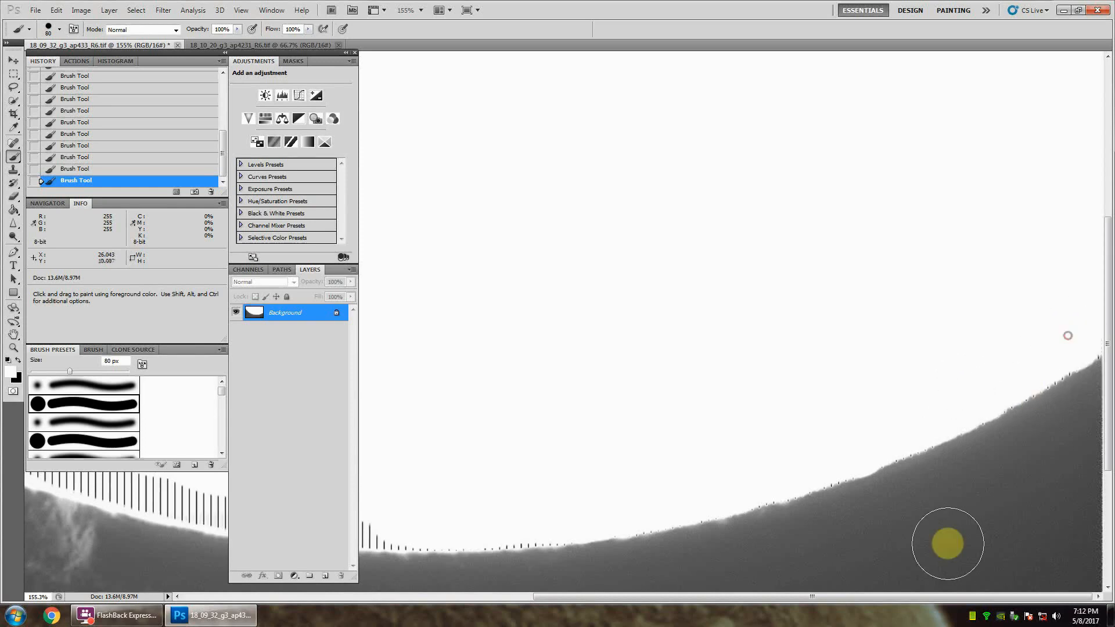
Step: Reduce the brush to 45 px and paint out the stripes along the lowest part of the solar limb
{"action": "left_click_drag", "start_coordinate": [884, 596], "coordinate": [741, 601]}
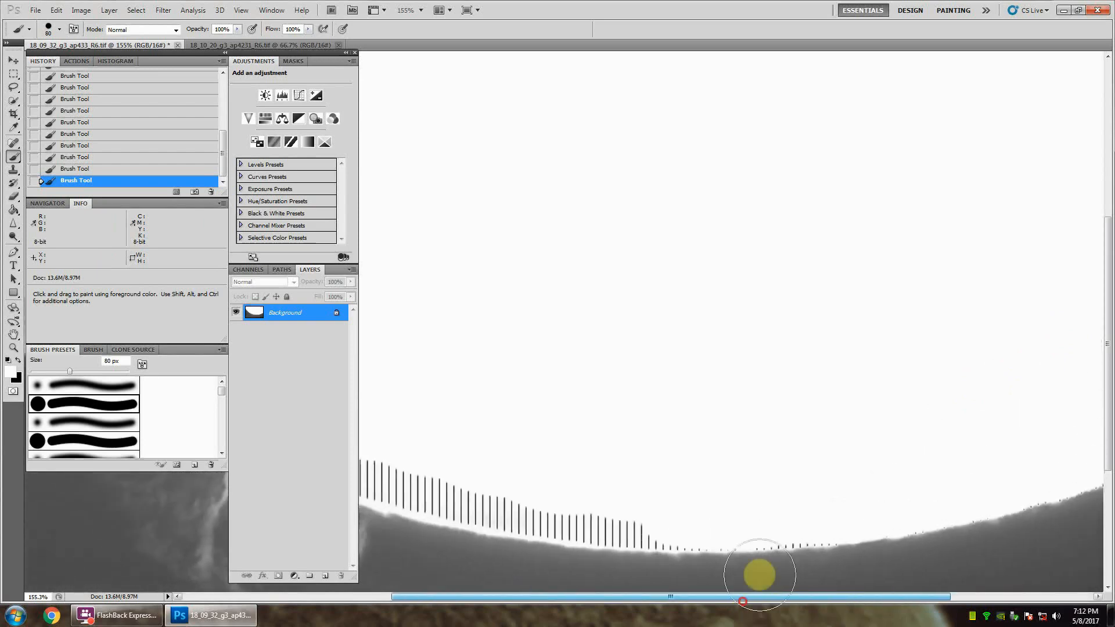
{"action": "left_click", "coordinate": [825, 509]}
{"action": "key", "text": "bracketleft"}
{"action": "key", "text": "bracketleft"}
{"action": "key", "text": "bracketleft"}
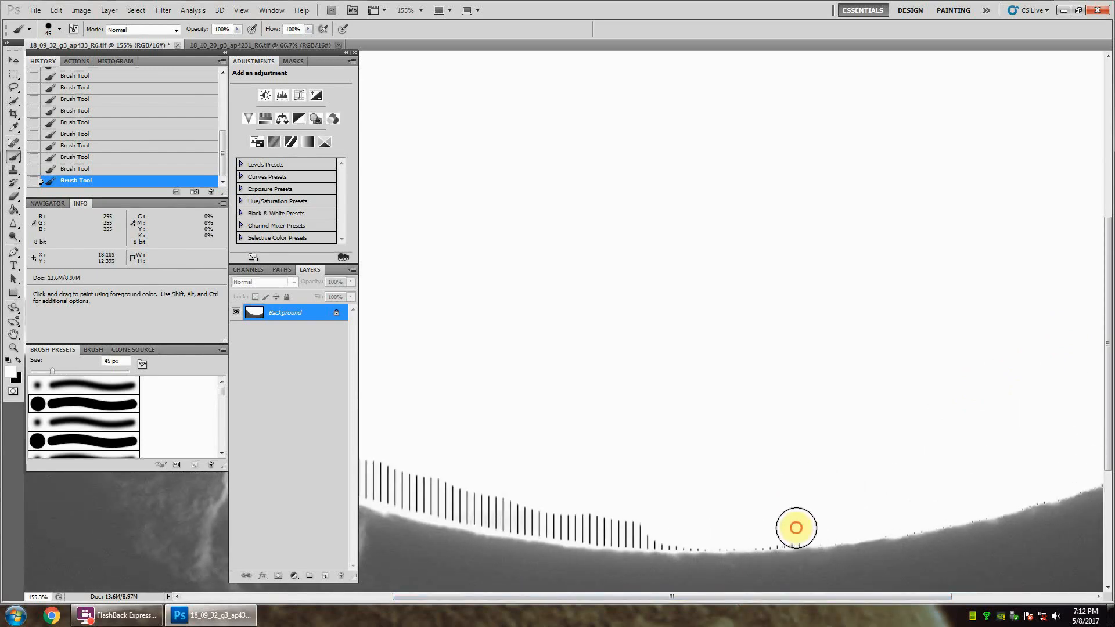
{"action": "left_click", "coordinate": [785, 529]}
{"action": "left_click", "coordinate": [767, 530]}
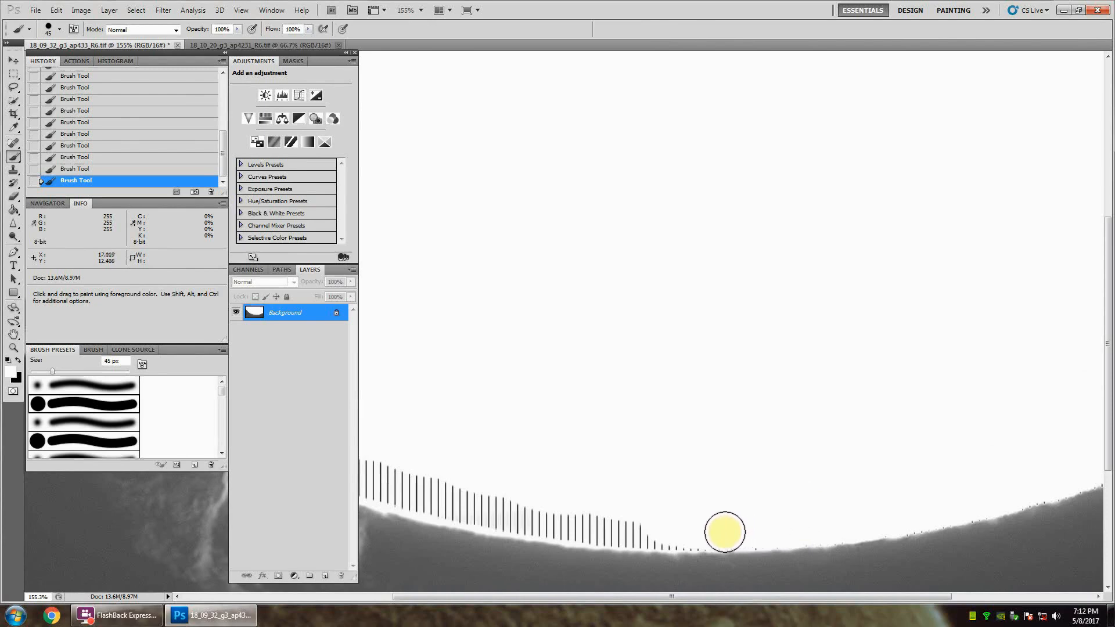
{"action": "left_click", "coordinate": [721, 531]}
{"action": "left_click_drag", "start_coordinate": [694, 532], "coordinate": [492, 511]}
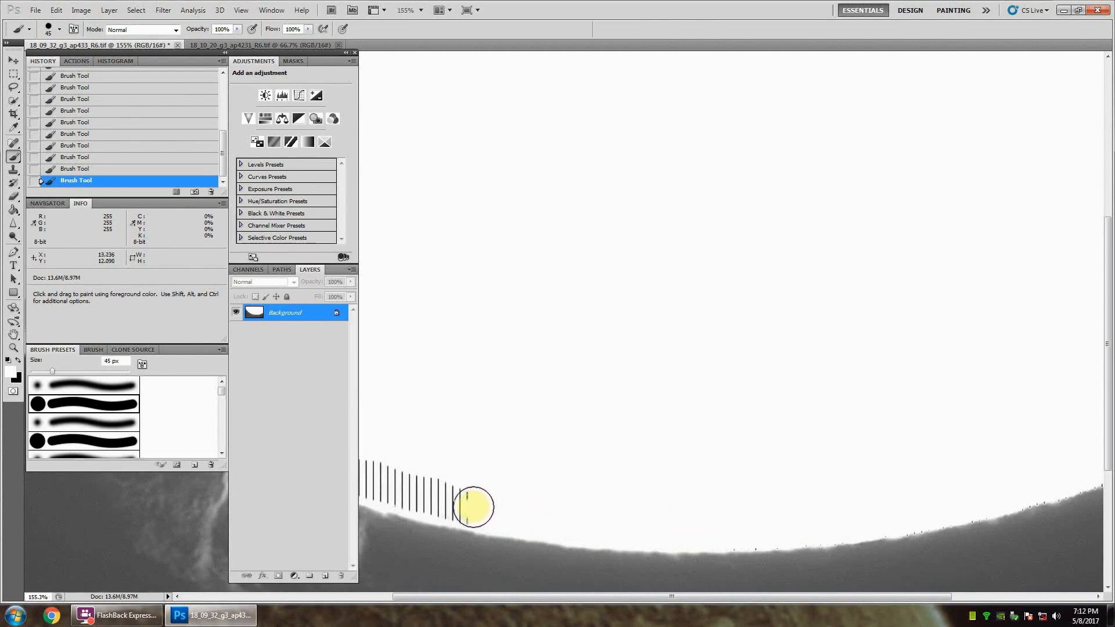
Step: Continue painting white over the stripes along the lower-left limb, past the large prominences
{"action": "left_click_drag", "start_coordinate": [742, 598], "coordinate": [566, 598]}
{"action": "mouse_move", "coordinate": [824, 508]}
{"action": "left_mouse_down"}
{"action": "mouse_move", "coordinate": [599, 448]}
{"action": "mouse_move", "coordinate": [494, 401]}
{"action": "left_mouse_up"}
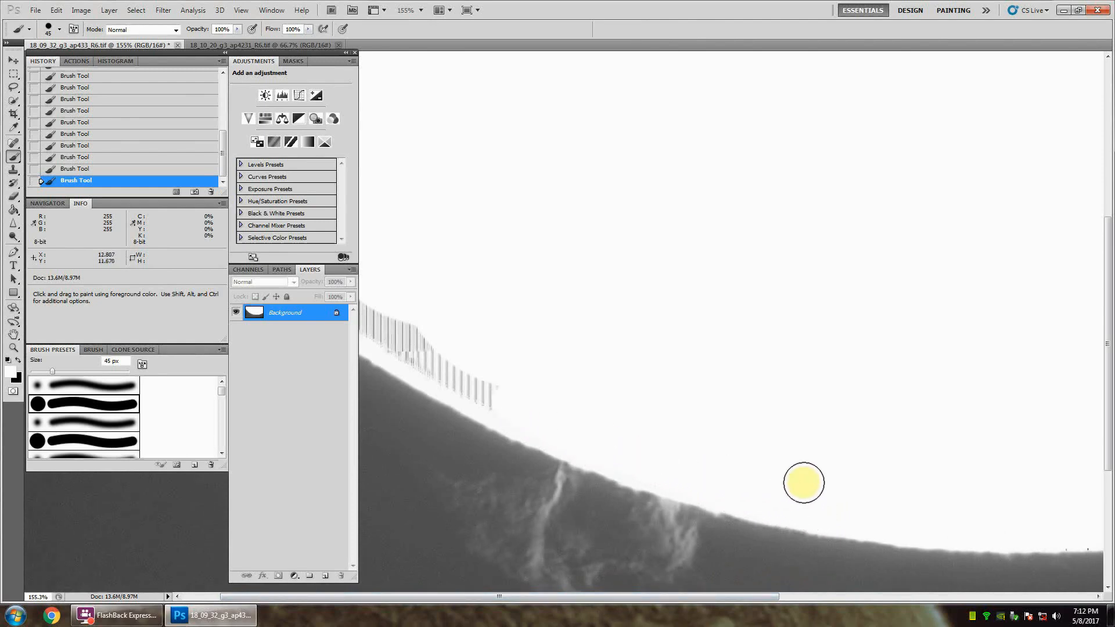
{"action": "left_click_drag", "start_coordinate": [637, 597], "coordinate": [600, 597]}
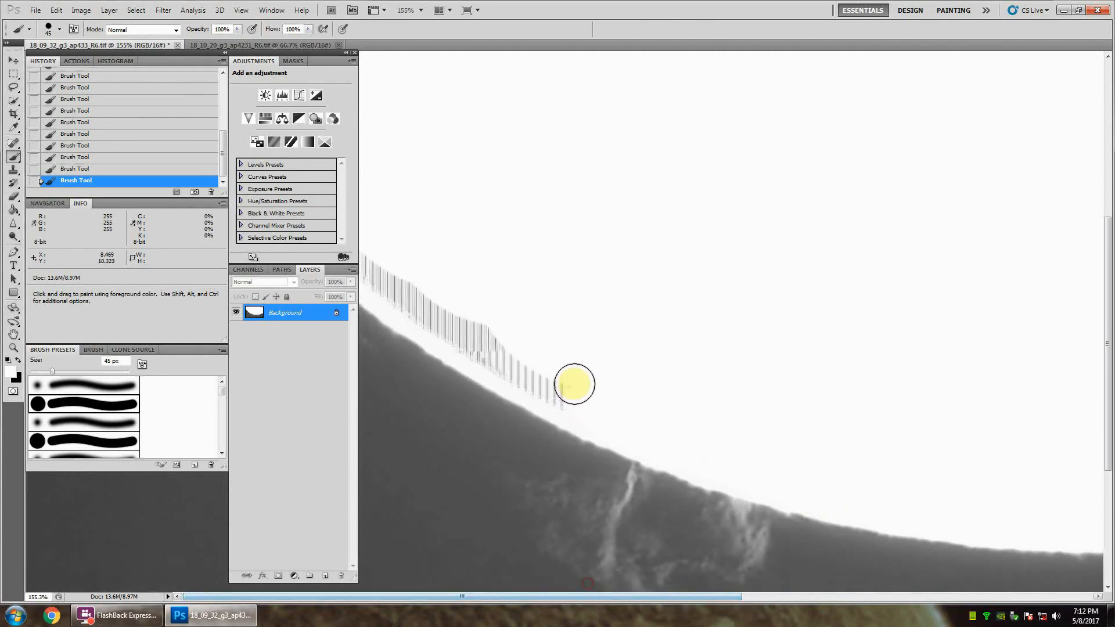
{"action": "mouse_move", "coordinate": [575, 384]}
{"action": "left_mouse_down"}
{"action": "mouse_move", "coordinate": [580, 401]}
{"action": "mouse_move", "coordinate": [478, 346]}
{"action": "mouse_move", "coordinate": [423, 296]}
{"action": "left_mouse_up"}
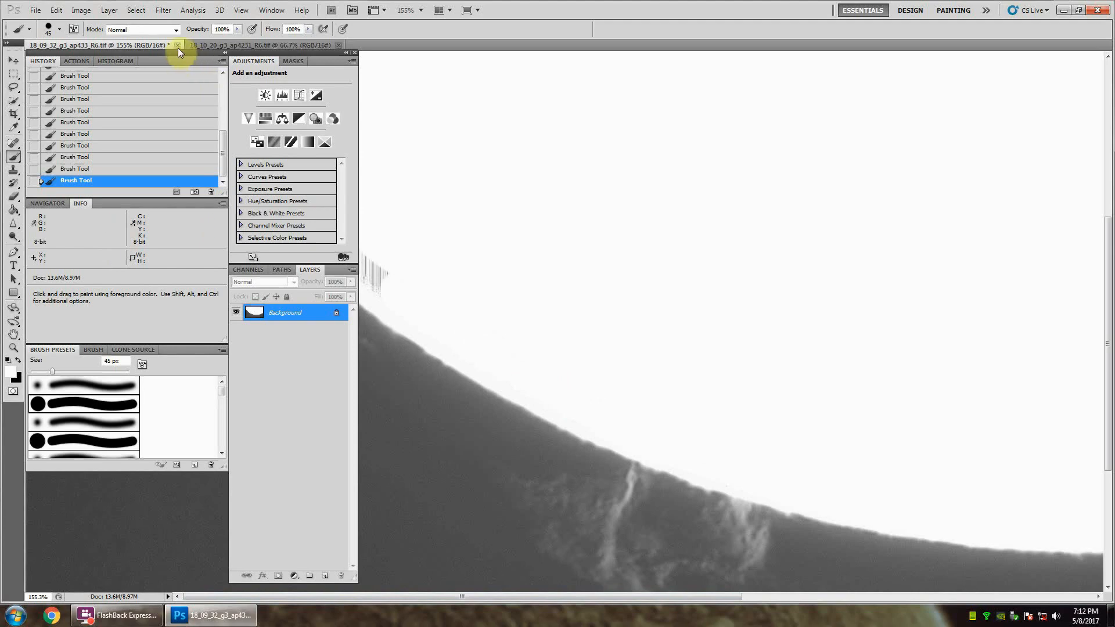
Step: Move the floating panels off the left limb and paint white over its remaining stripes up to the image's left edge
{"action": "left_click_drag", "start_coordinate": [136, 53], "coordinate": [964, 52]}
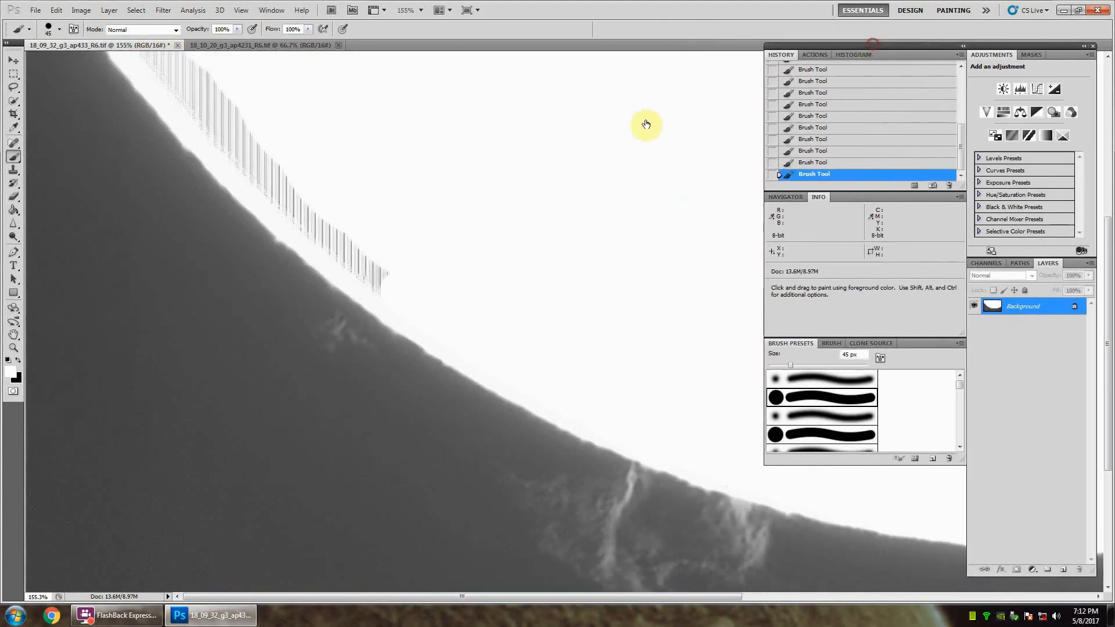
{"action": "mouse_move", "coordinate": [384, 275]}
{"action": "left_mouse_down"}
{"action": "mouse_move", "coordinate": [428, 297]}
{"action": "mouse_move", "coordinate": [370, 273]}
{"action": "mouse_move", "coordinate": [296, 211]}
{"action": "mouse_move", "coordinate": [202, 101]}
{"action": "mouse_move", "coordinate": [263, 145]}
{"action": "left_mouse_up"}
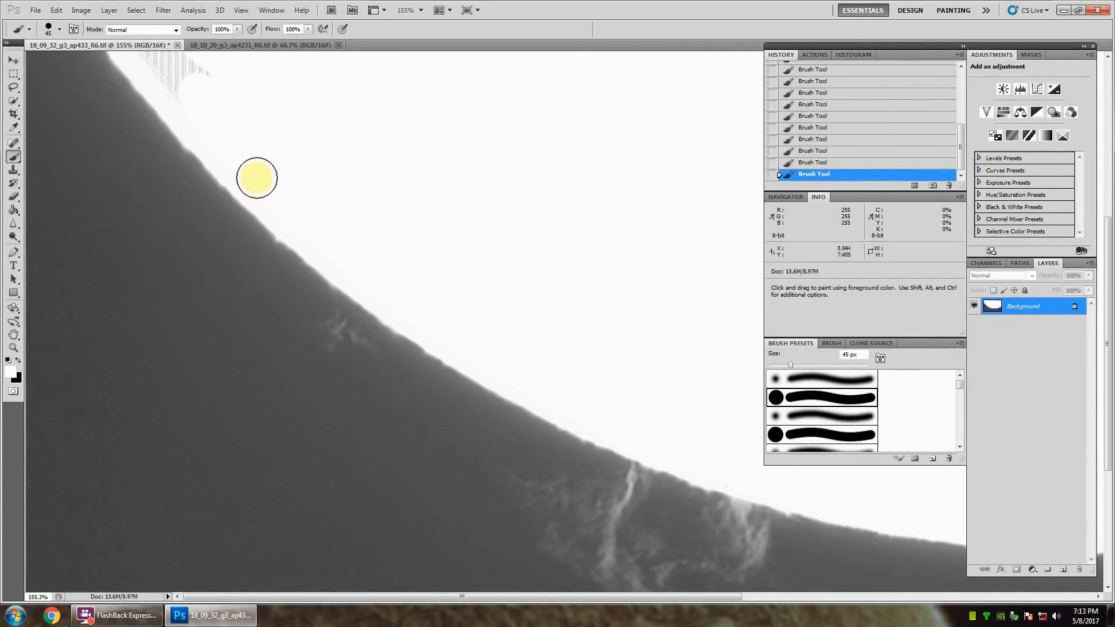
{"action": "mouse_move", "coordinate": [217, 134]}
{"action": "left_mouse_down"}
{"action": "mouse_move", "coordinate": [169, 78]}
{"action": "mouse_move", "coordinate": [216, 82]}
{"action": "left_mouse_up"}
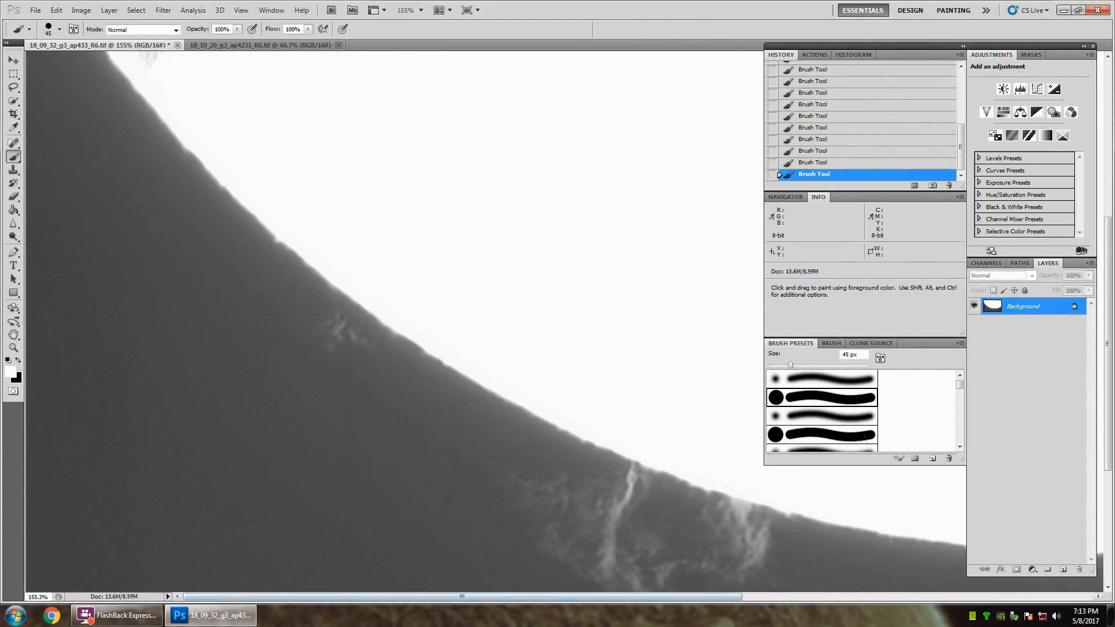
{"action": "left_click_drag", "start_coordinate": [1108, 319], "coordinate": [1108, 163]}
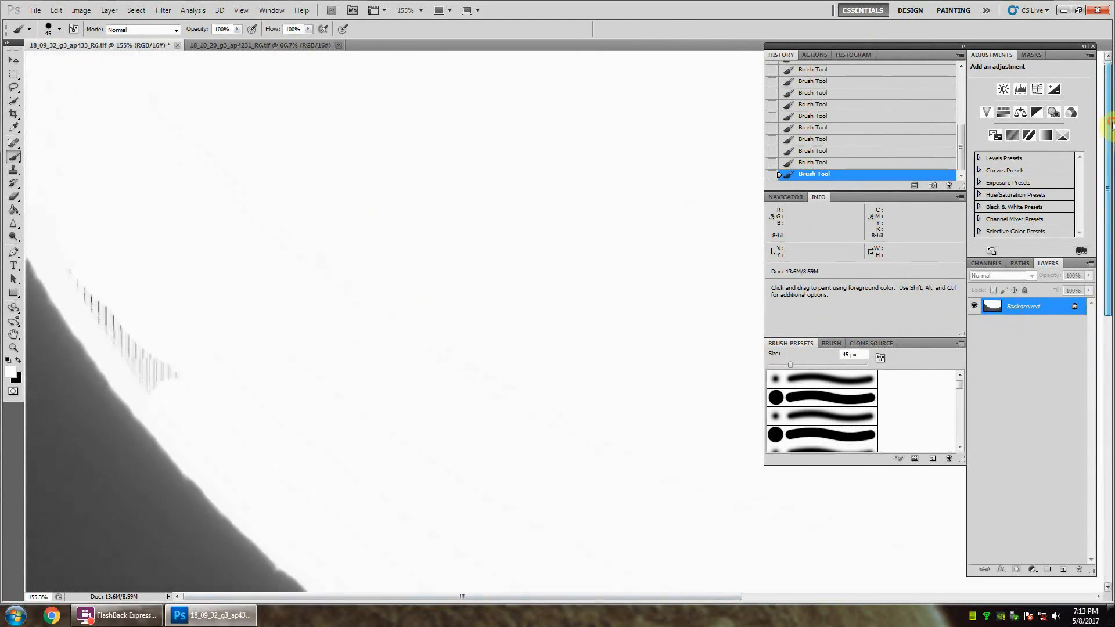
{"action": "left_click_drag", "start_coordinate": [185, 405], "coordinate": [60, 238]}
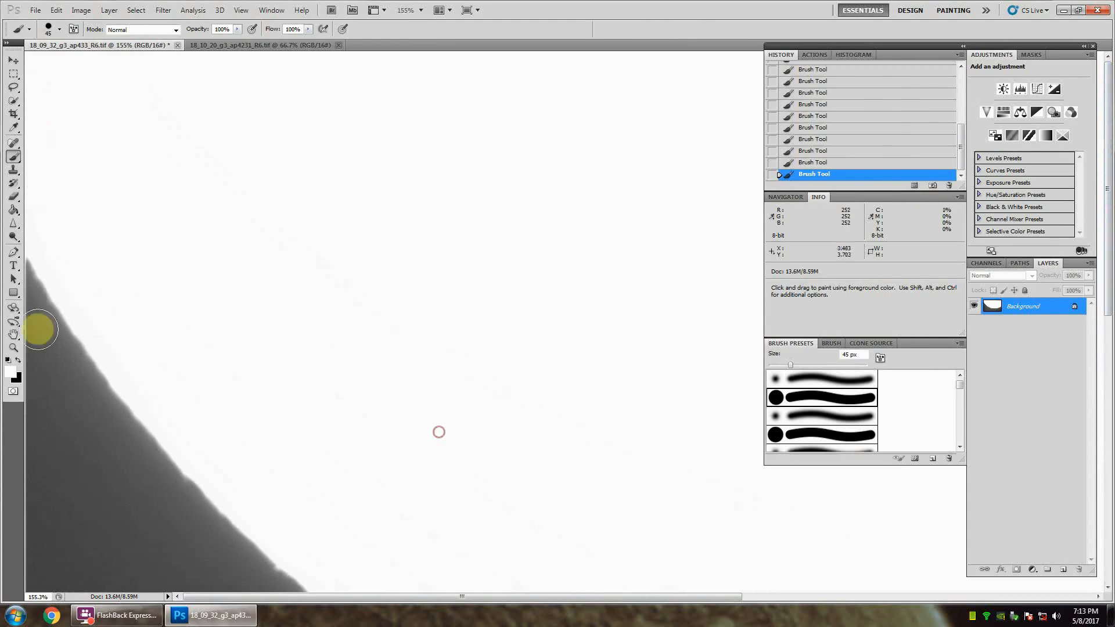
Step: Enlarge the brush to 300 px and paint white over the stripes in the image's upper-right corner and the rest of the disk
{"action": "left_click", "coordinate": [13, 348]}
{"action": "left_click", "coordinate": [511, 352]}
{"action": "left_click", "coordinate": [543, 354]}
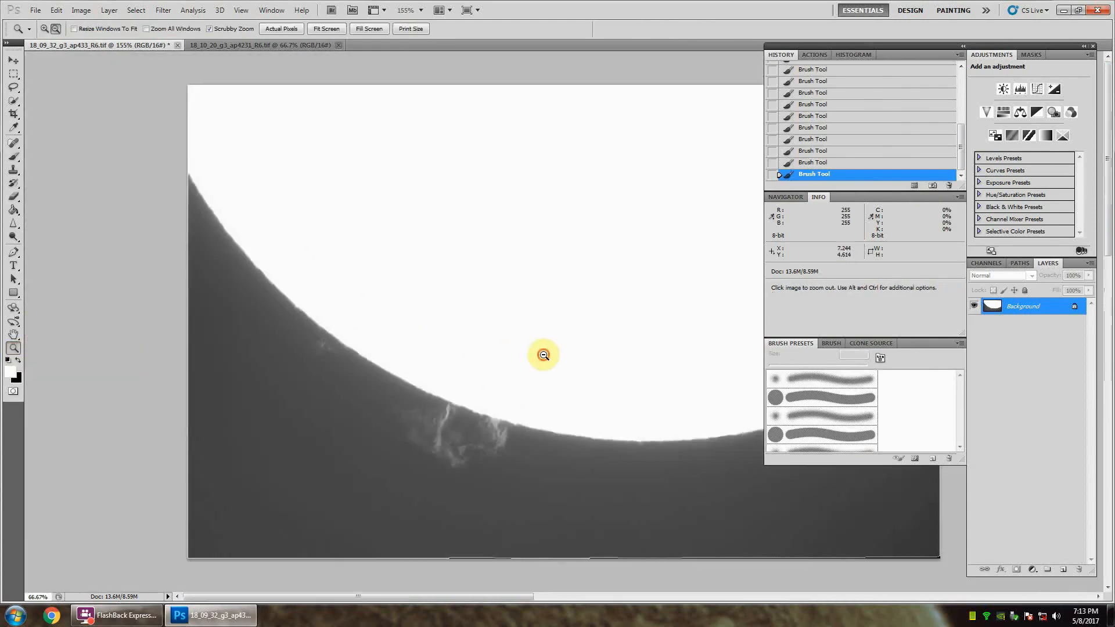
{"action": "left_click", "coordinate": [610, 360]}
{"action": "left_click", "coordinate": [653, 364]}
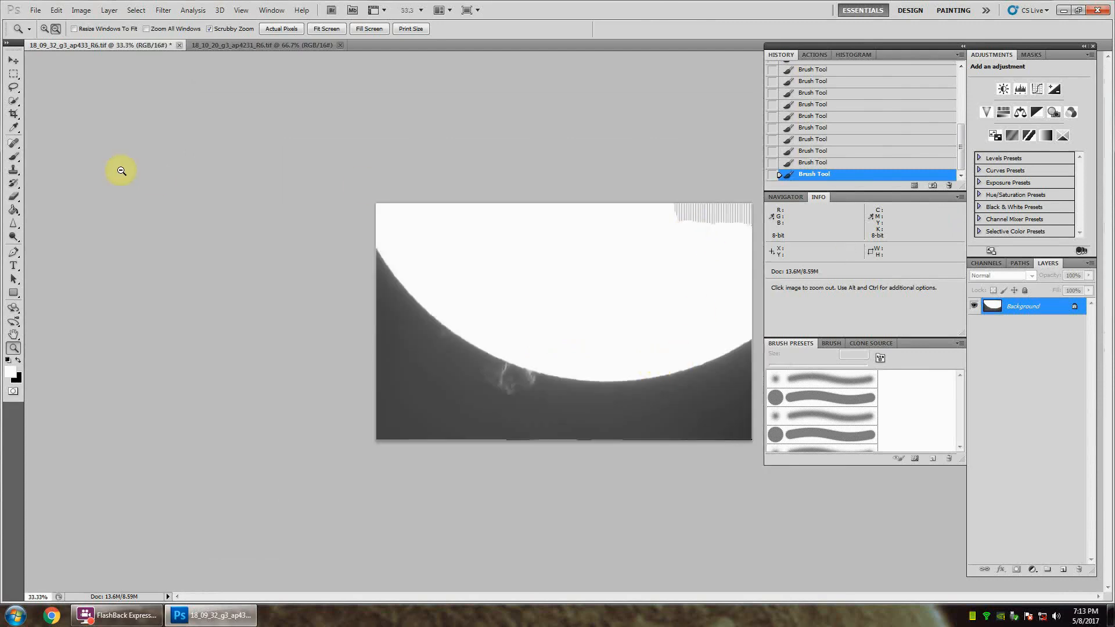
{"action": "left_click", "coordinate": [13, 156]}
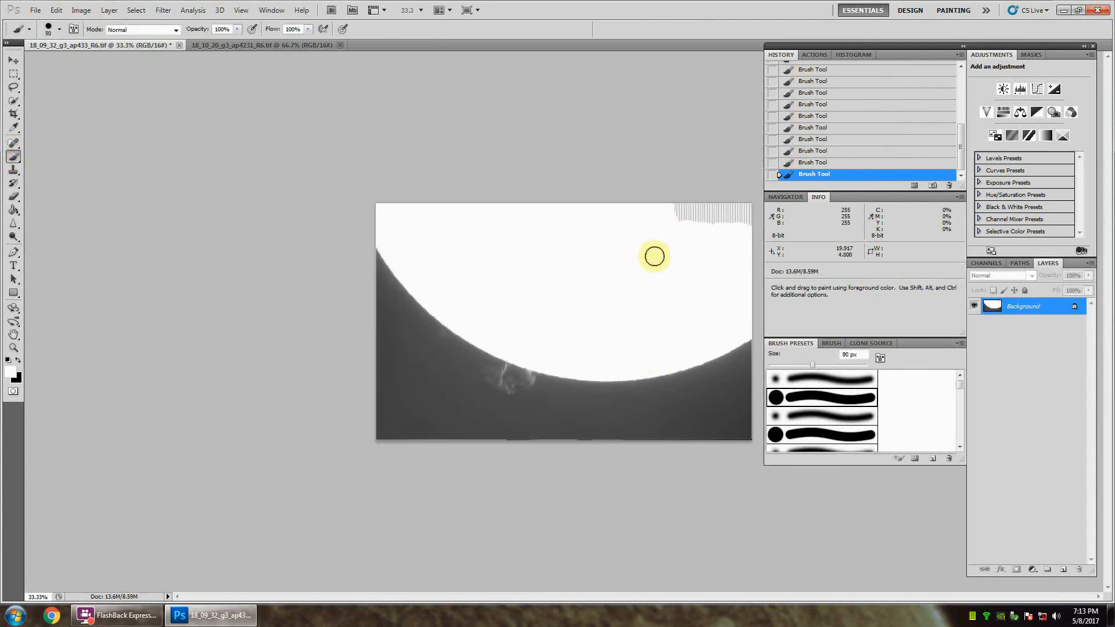
{"action": "key", "text": "bracketright"}
{"action": "key", "text": "bracketright"}
{"action": "key", "text": "bracketright"}
{"action": "key", "text": "bracketright"}
{"action": "key", "text": "bracketright"}
{"action": "key", "text": "bracketright"}
{"action": "key", "text": "bracketright"}
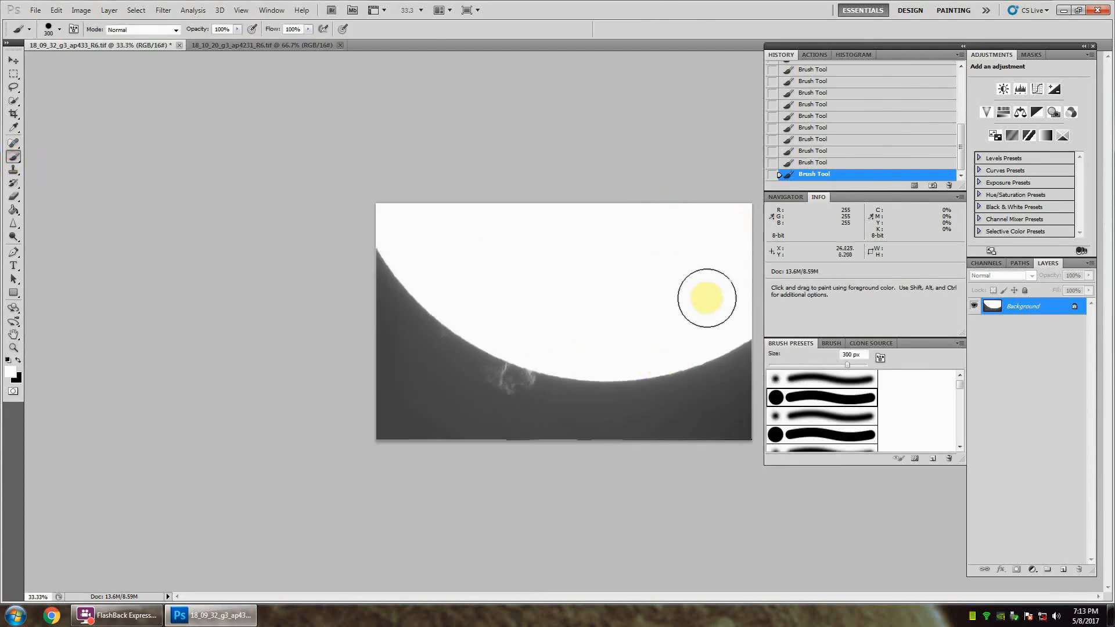
{"action": "left_click", "coordinate": [558, 271]}
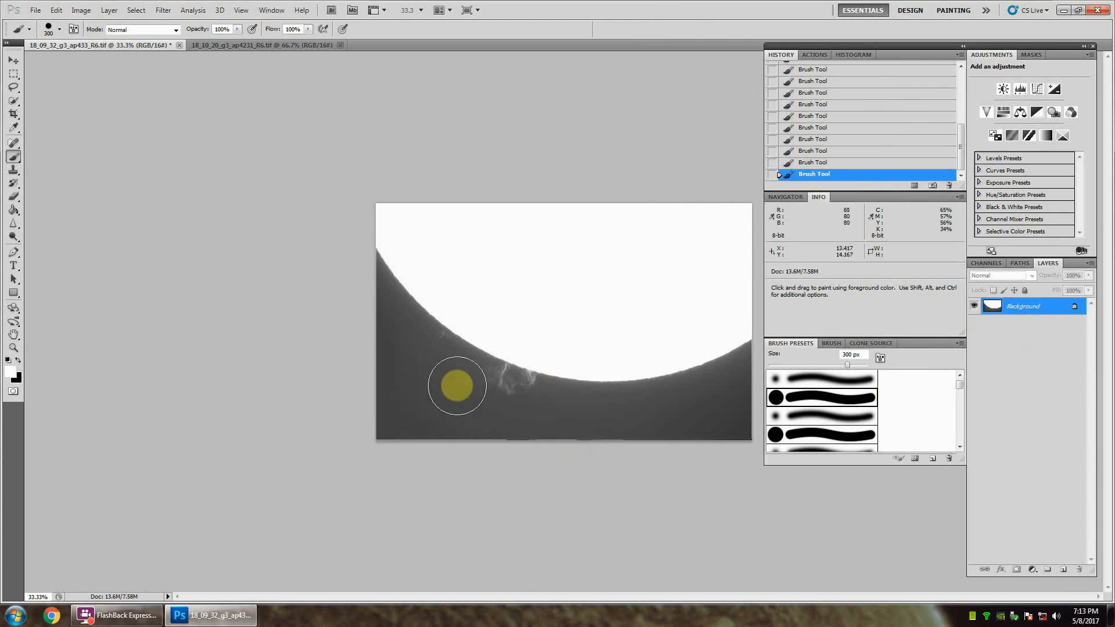
Step: Add a Levels adjustment layer and raise the black input level to about 66 to darken the sky background
{"action": "left_click", "coordinate": [14, 73]}
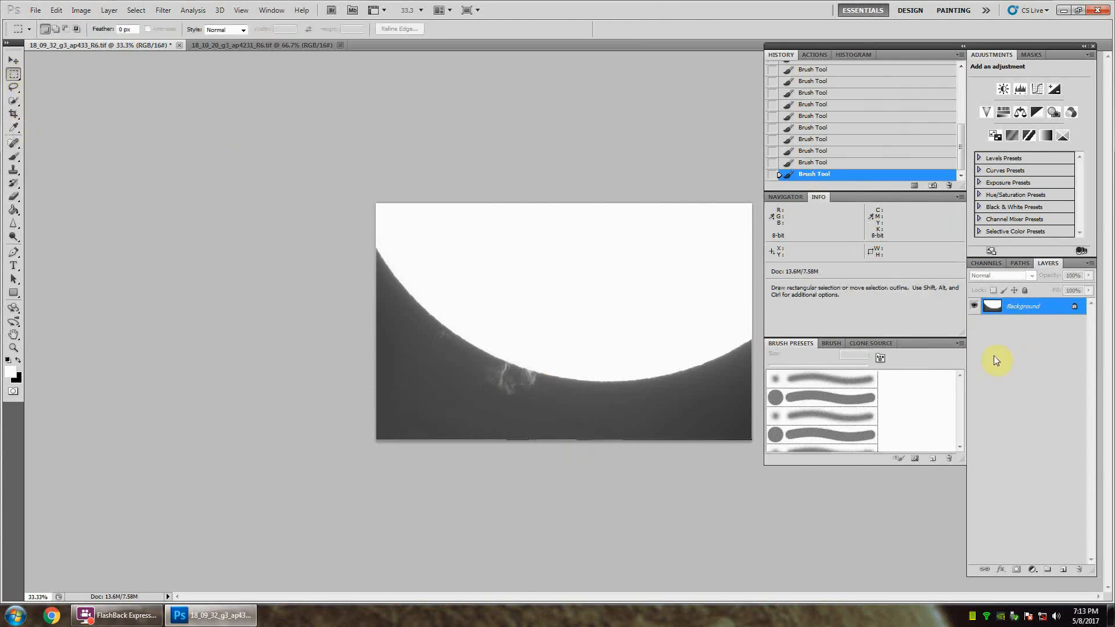
{"action": "left_click", "coordinate": [1020, 90]}
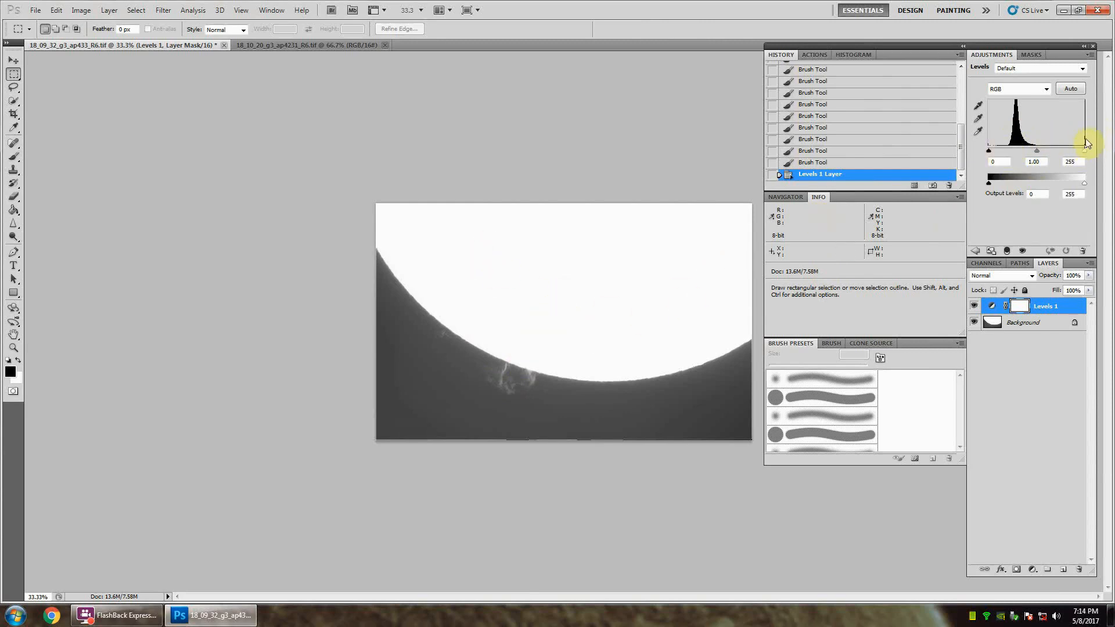
{"action": "left_click", "coordinate": [988, 151]}
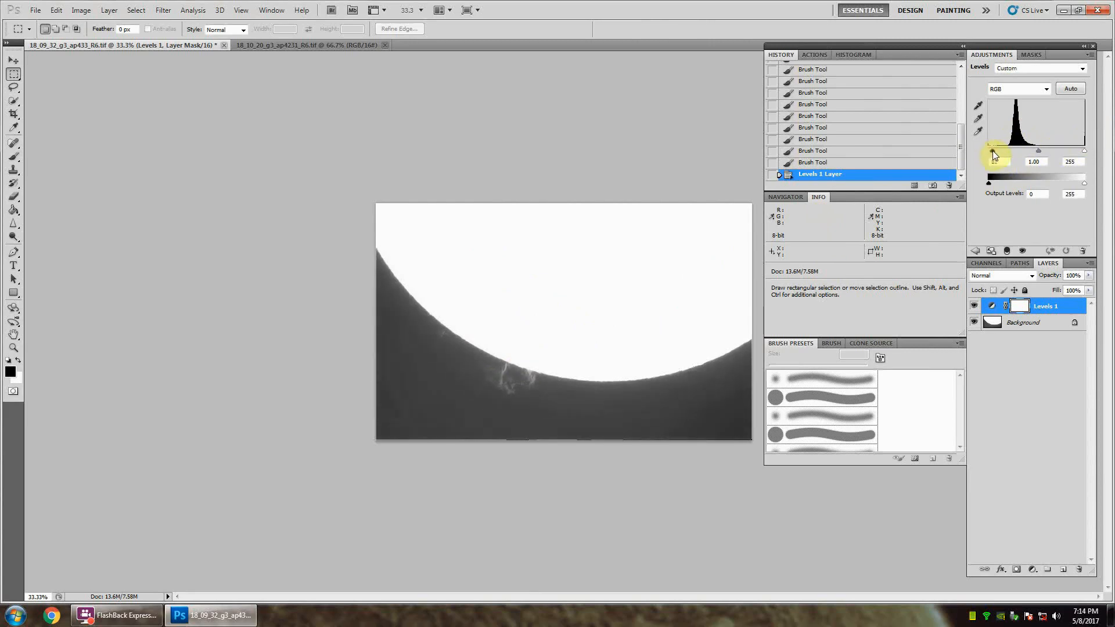
{"action": "left_click_drag", "start_coordinate": [997, 153], "coordinate": [1001, 155]}
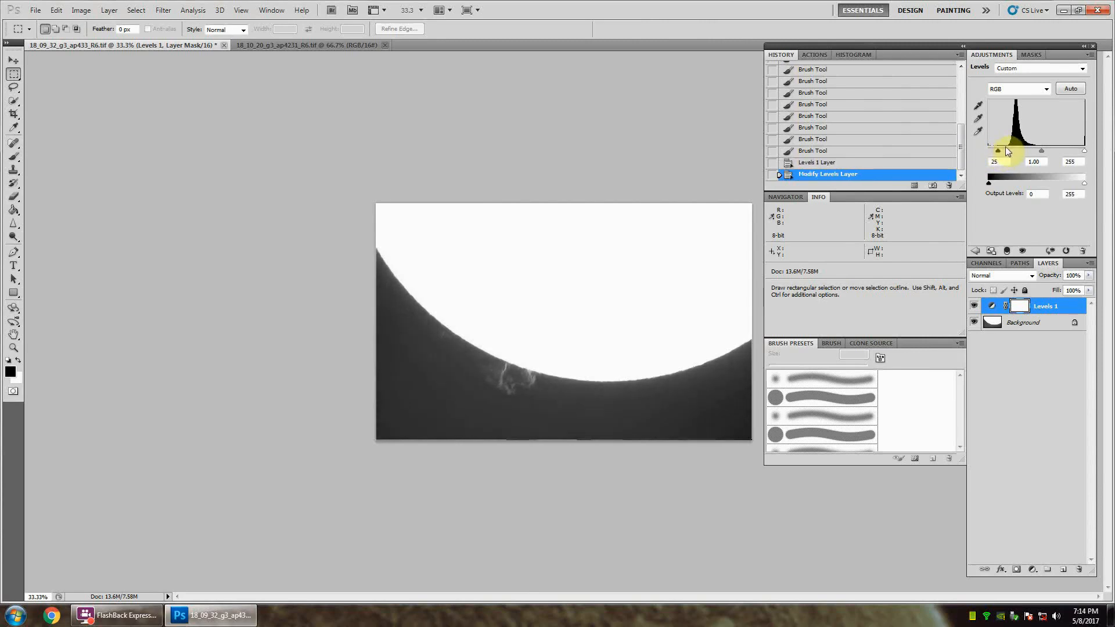
{"action": "left_click_drag", "start_coordinate": [1004, 154], "coordinate": [1012, 152]}
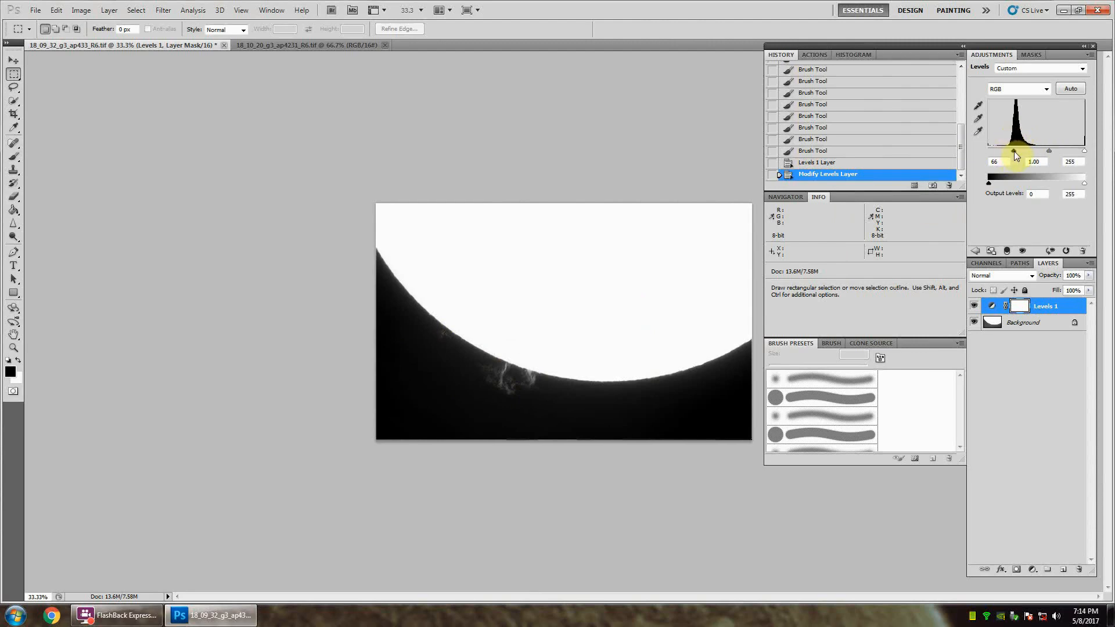
{"action": "left_click_drag", "start_coordinate": [1014, 151], "coordinate": [1009, 150]}
{"action": "left_click_drag", "start_coordinate": [1013, 149], "coordinate": [1014, 150]}
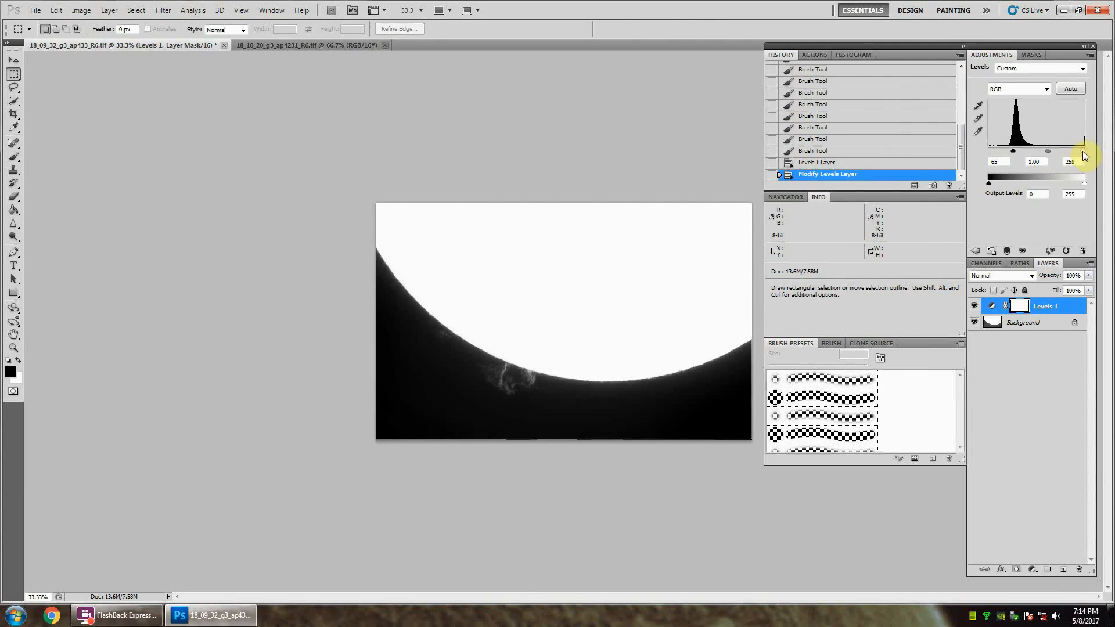
{"action": "mouse_move", "coordinate": [1083, 152]}
{"action": "left_mouse_down"}
{"action": "mouse_move", "coordinate": [1027, 148]}
{"action": "mouse_move", "coordinate": [1083, 149]}
{"action": "left_mouse_up"}
{"action": "left_click_drag", "start_coordinate": [1084, 153], "coordinate": [1085, 153]}
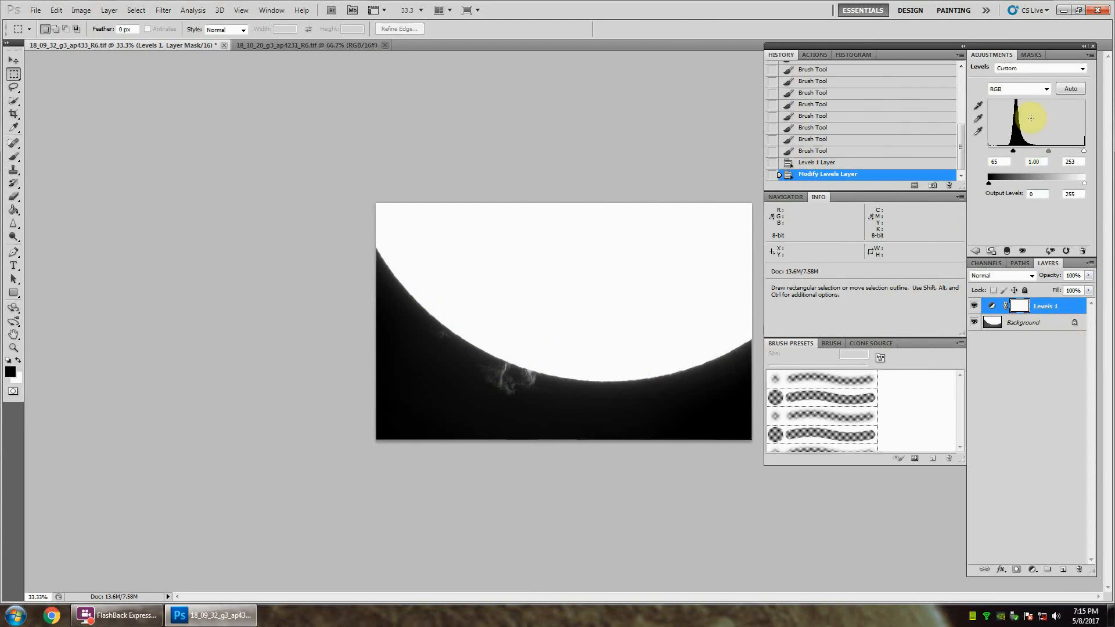
{"action": "left_click", "coordinate": [1025, 347]}
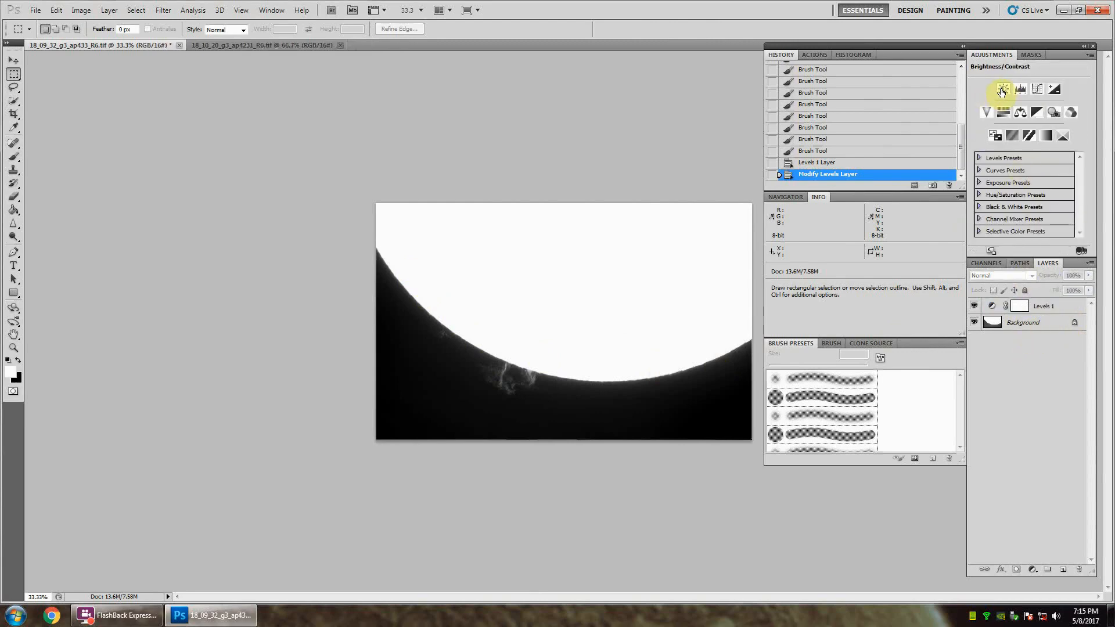
Step: Add a Brightness/Contrast adjustment layer with contrast 11, and flatten the image
{"action": "left_click", "coordinate": [1003, 90]}
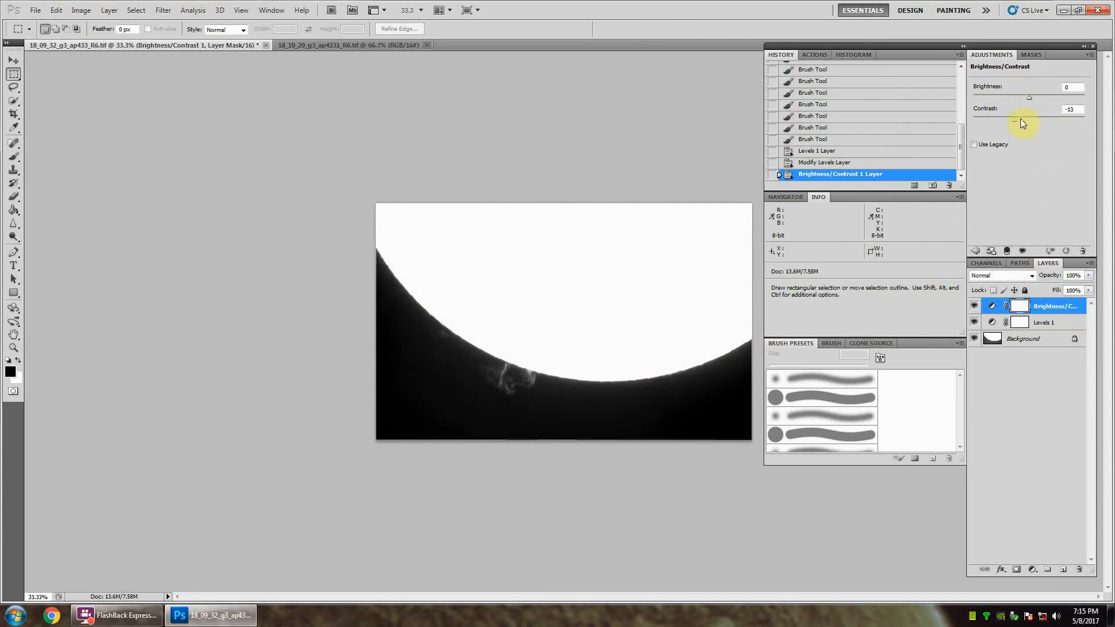
{"action": "left_click_drag", "start_coordinate": [1019, 119], "coordinate": [1058, 119]}
{"action": "left_click_drag", "start_coordinate": [1035, 113], "coordinate": [1035, 116]}
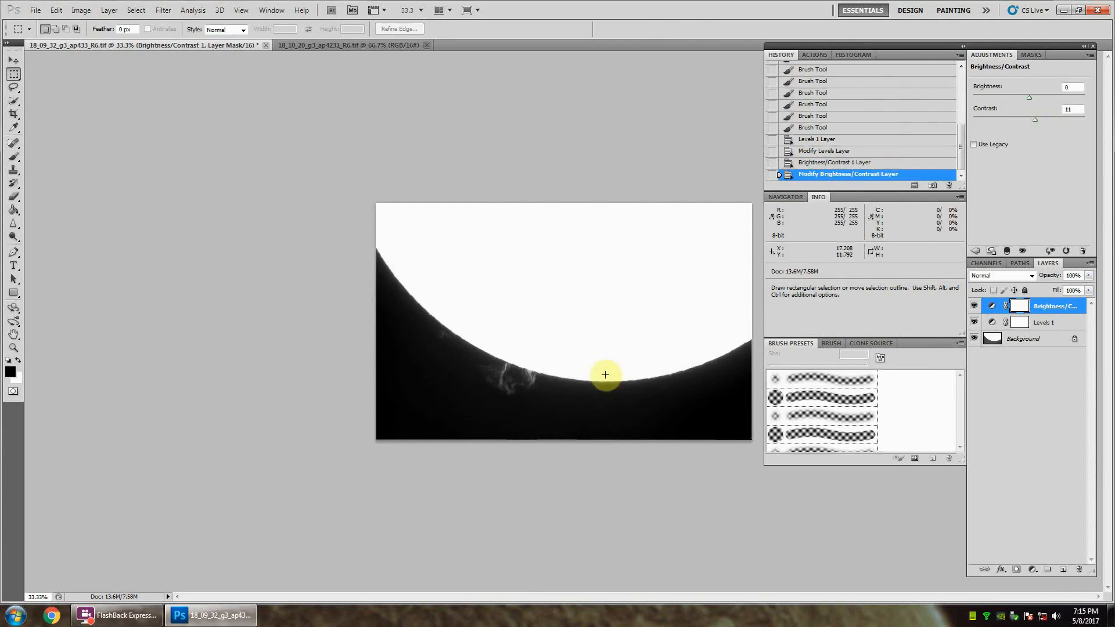
{"action": "left_click", "coordinate": [1031, 364]}
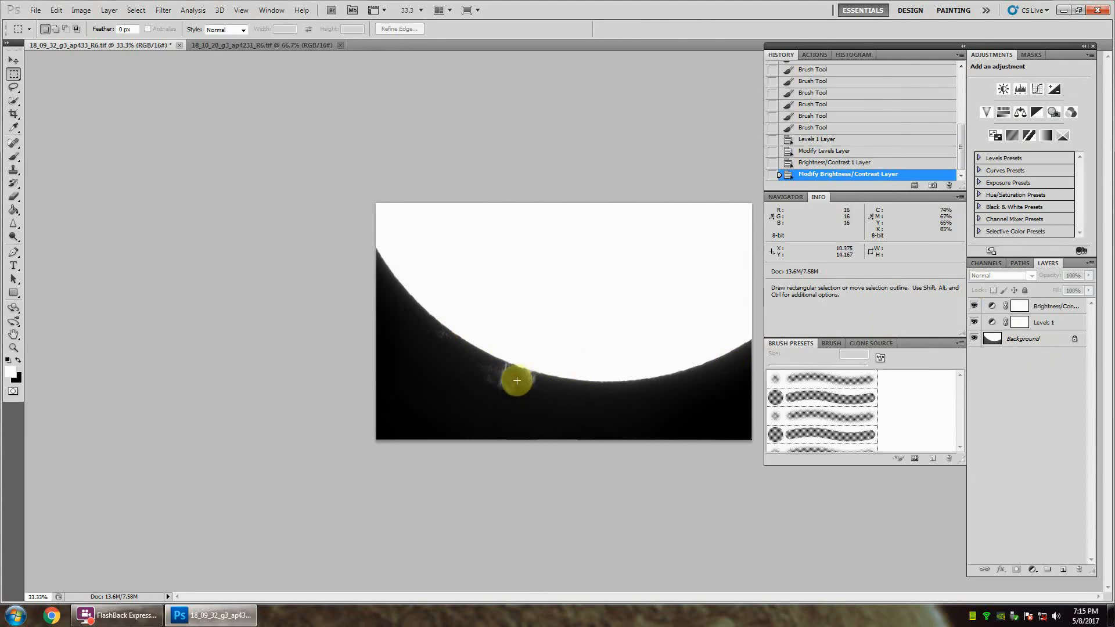
{"action": "right_click", "coordinate": [1022, 339]}
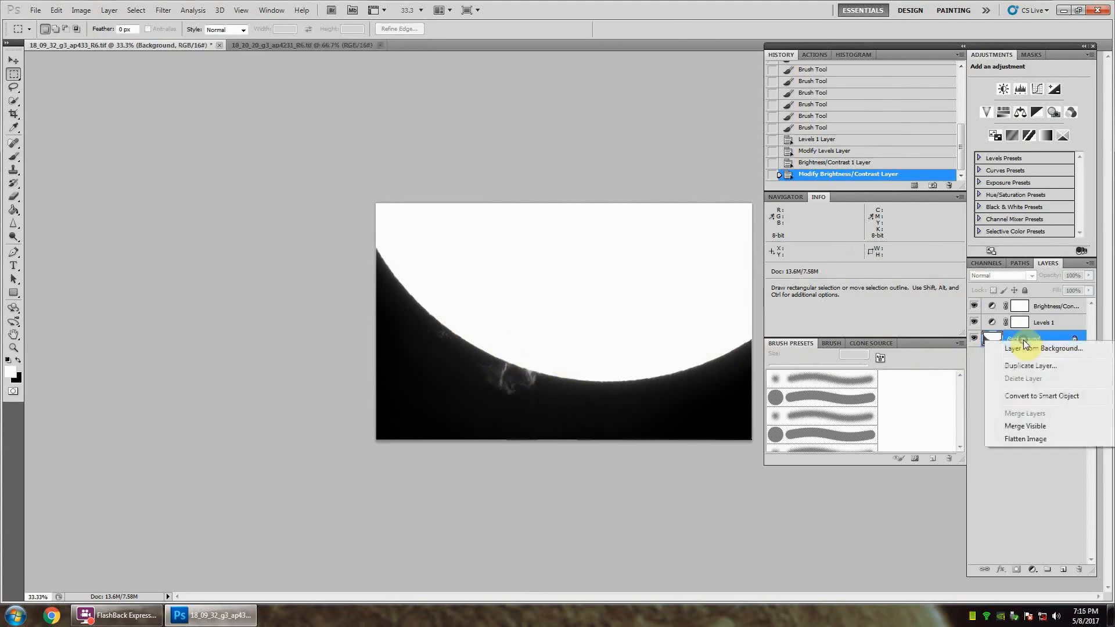
{"action": "left_click", "coordinate": [1024, 439]}
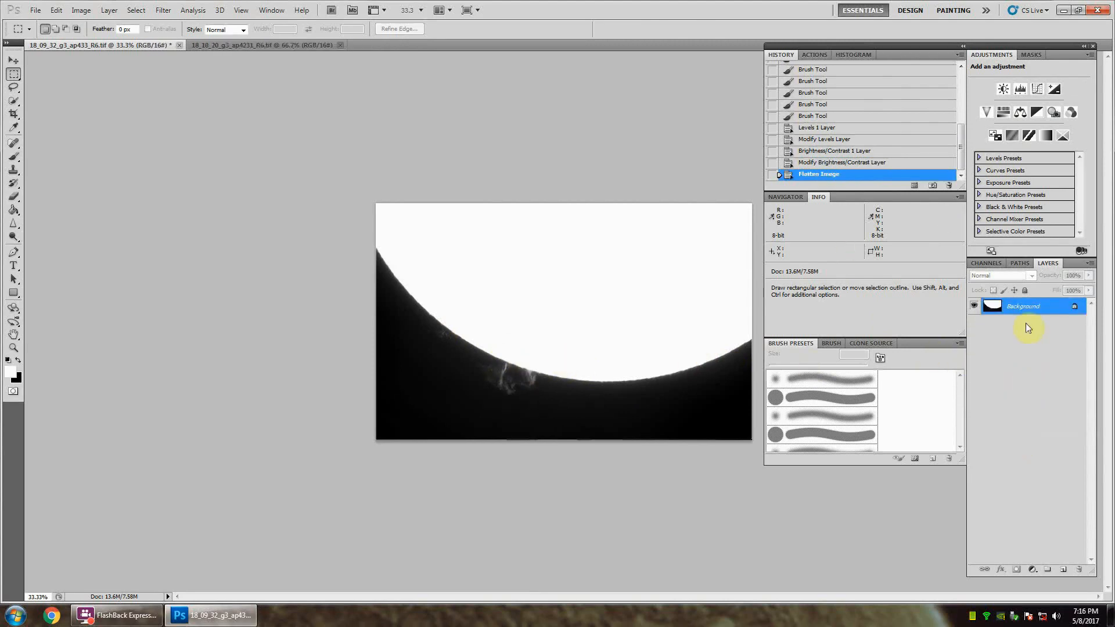
Step: Duplicate the Background layer and set the copy's blend mode to Soft Light
{"action": "right_click", "coordinate": [1025, 307]}
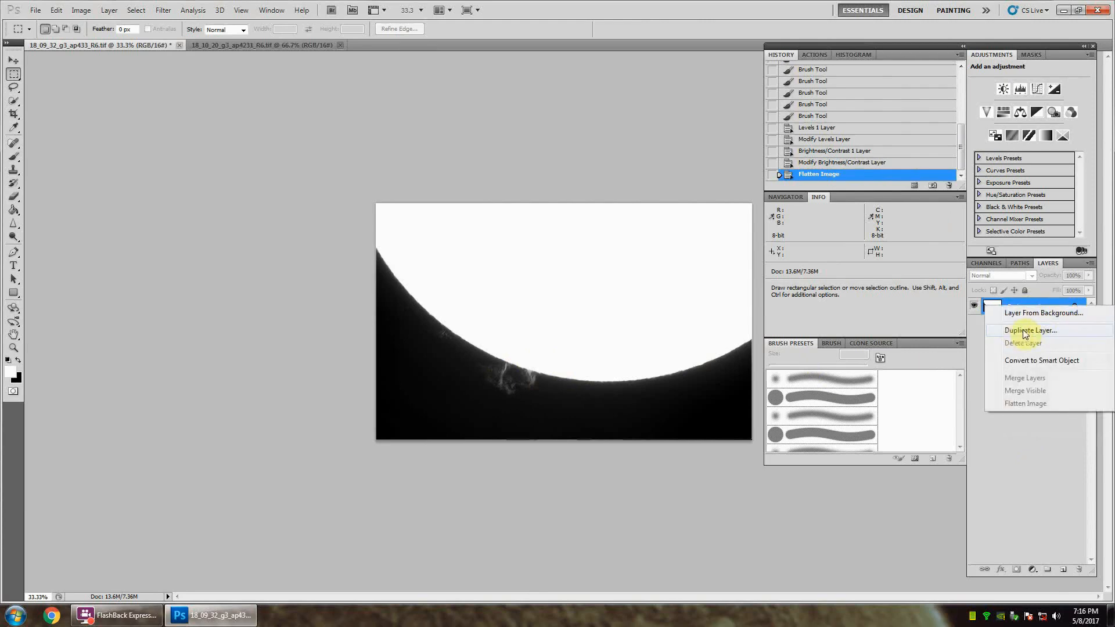
{"action": "left_click", "coordinate": [1018, 331]}
{"action": "left_click", "coordinate": [654, 188]}
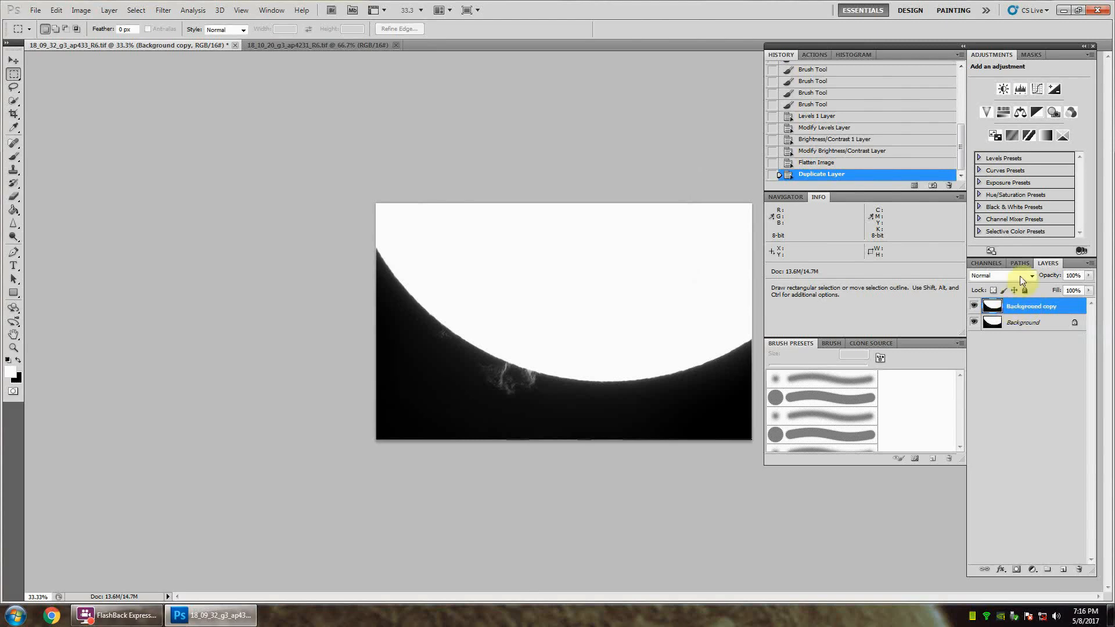
{"action": "left_click", "coordinate": [1028, 277]}
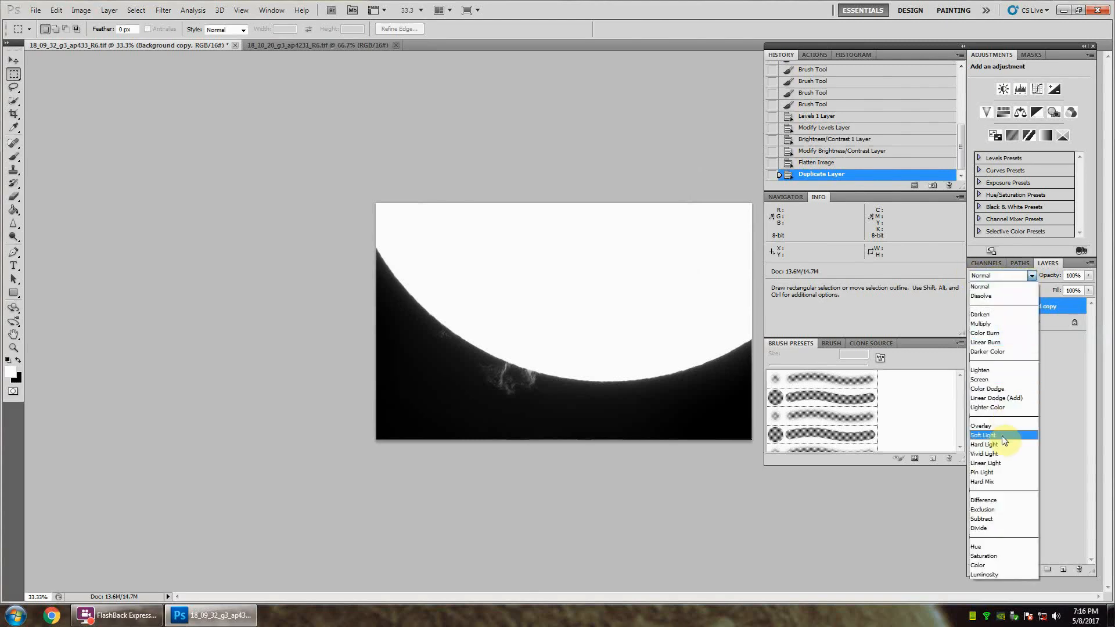
{"action": "left_click", "coordinate": [1002, 436]}
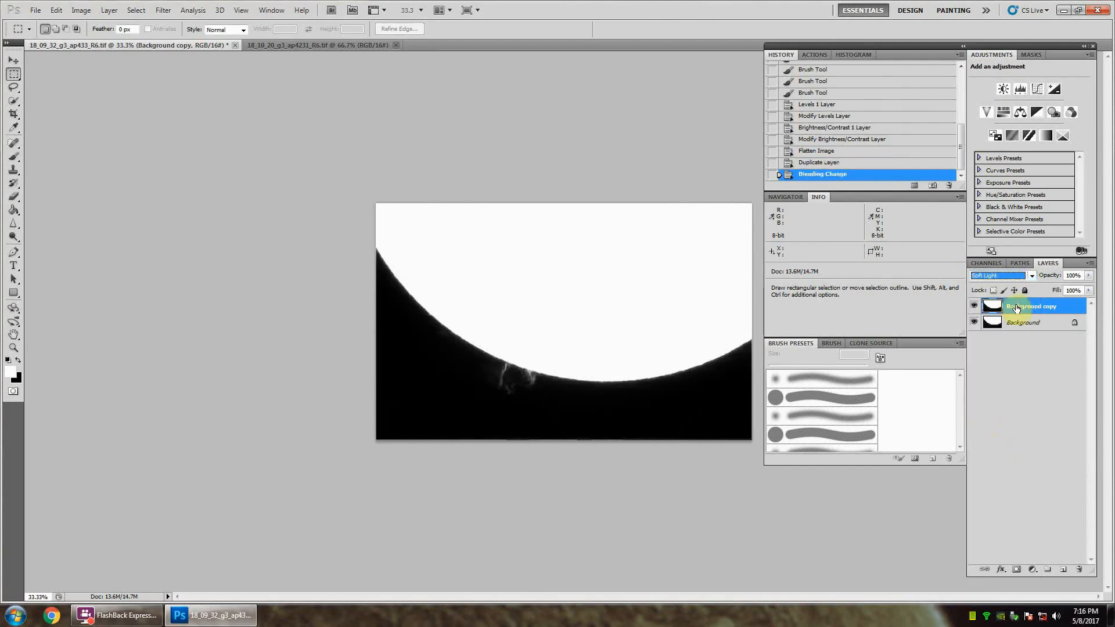
Step: Apply a High Pass filter with a radius of 14.8 pixels to the duplicated layer
{"action": "left_click", "coordinate": [164, 10]}
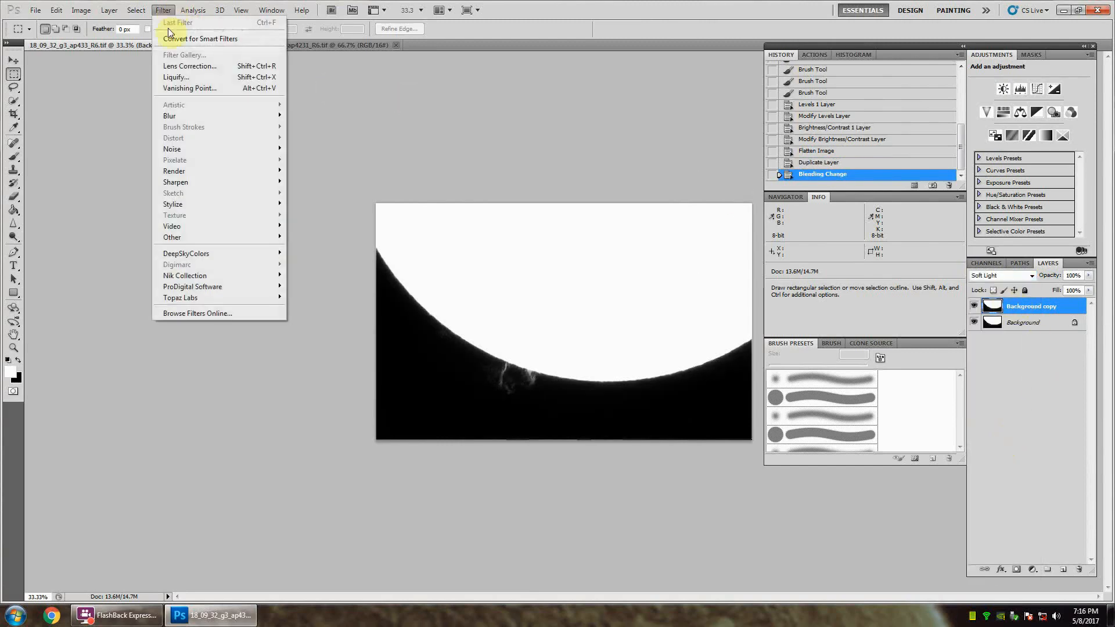
{"action": "mouse_move", "coordinate": [208, 238]}
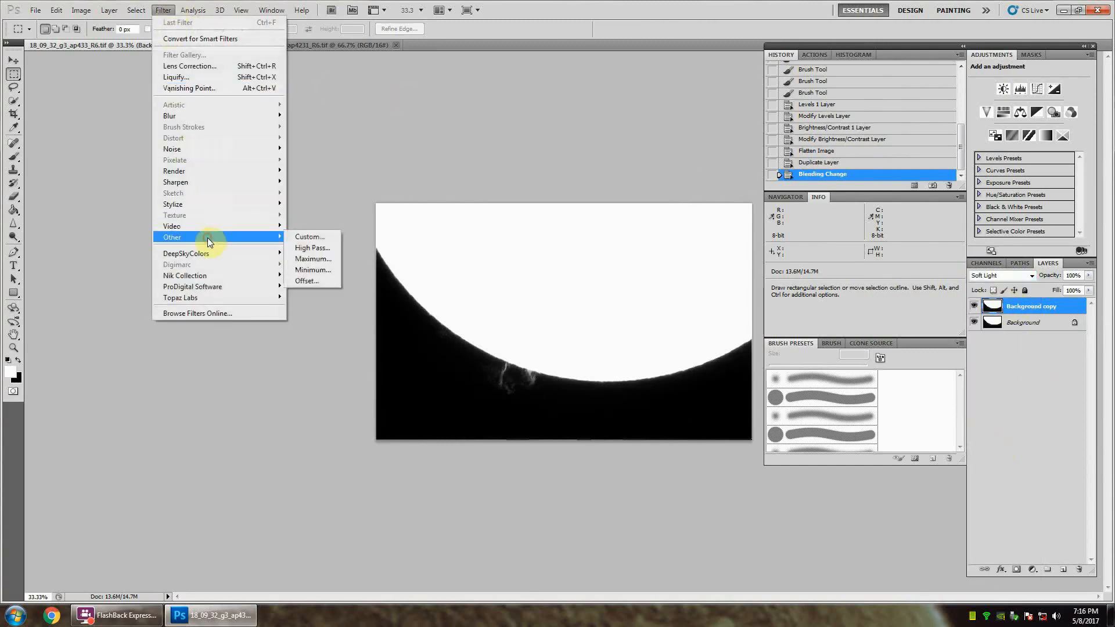
{"action": "left_click", "coordinate": [314, 248]}
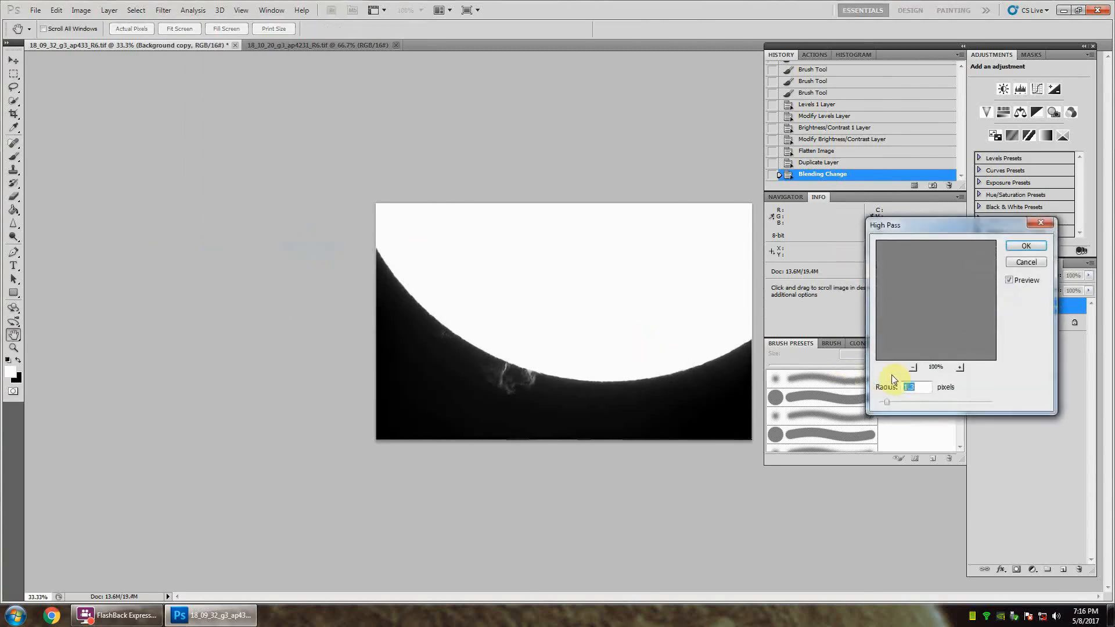
{"action": "left_click_drag", "start_coordinate": [887, 402], "coordinate": [947, 405]}
{"action": "left_click", "coordinate": [938, 405]}
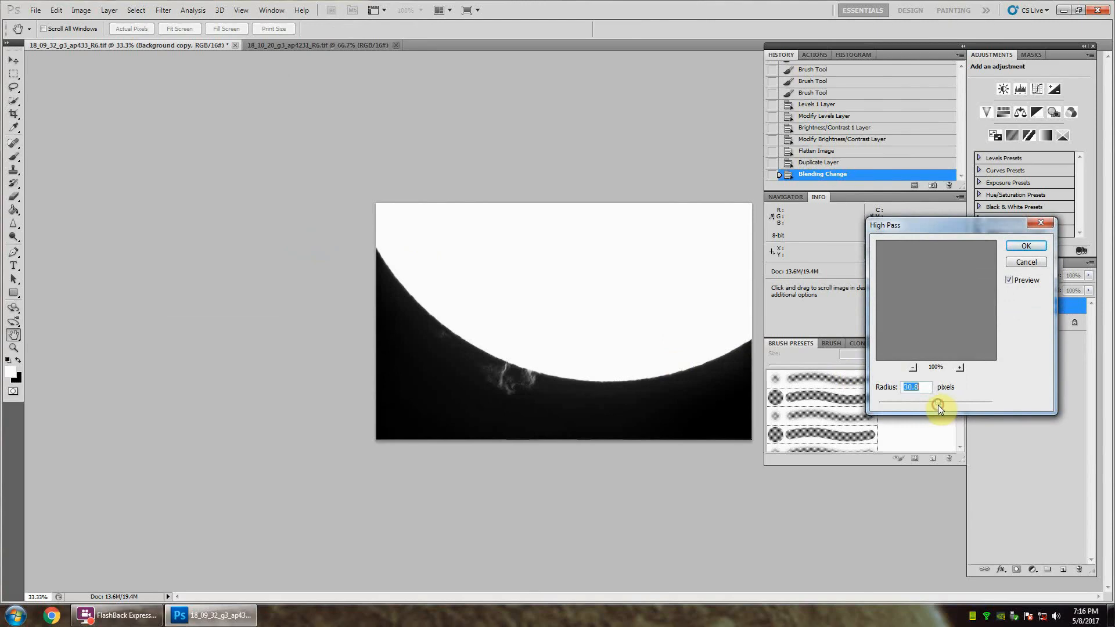
{"action": "left_click_drag", "start_coordinate": [945, 402], "coordinate": [890, 403]}
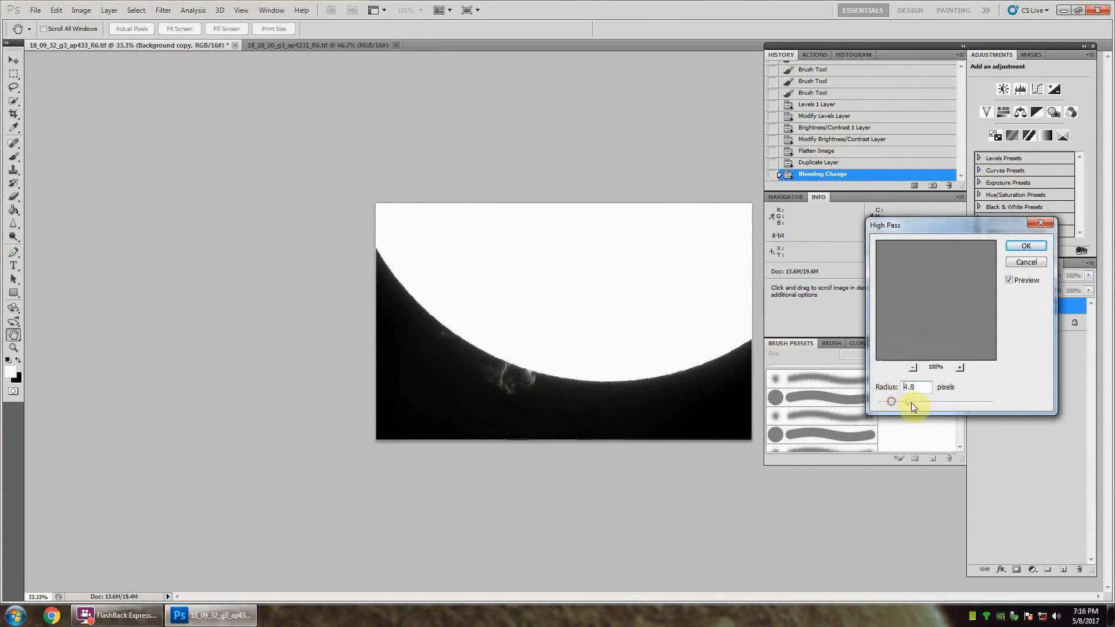
{"action": "left_click_drag", "start_coordinate": [911, 406], "coordinate": [943, 406]}
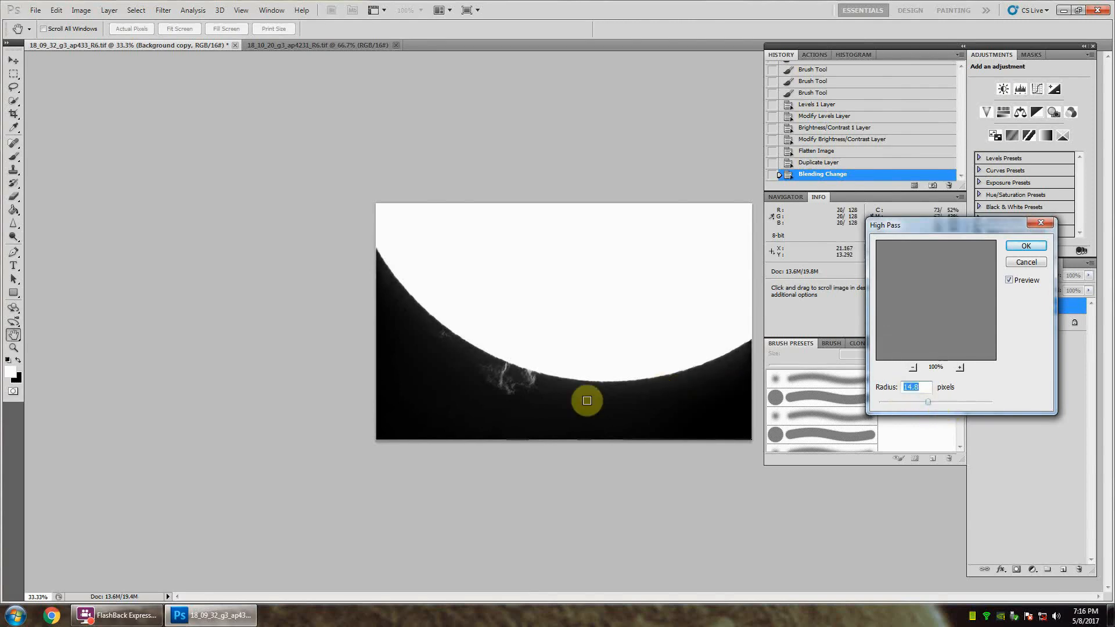
{"action": "left_click", "coordinate": [1026, 245]}
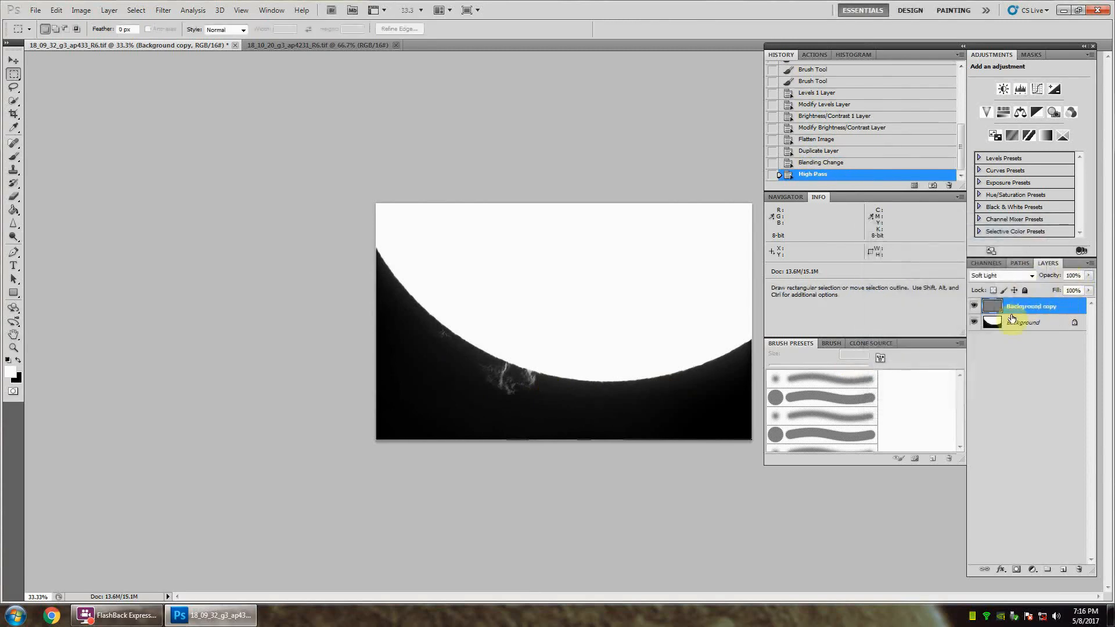
Step: Adjust the opacity of the high-pass layer and flatten the image
{"action": "left_click", "coordinate": [1074, 275]}
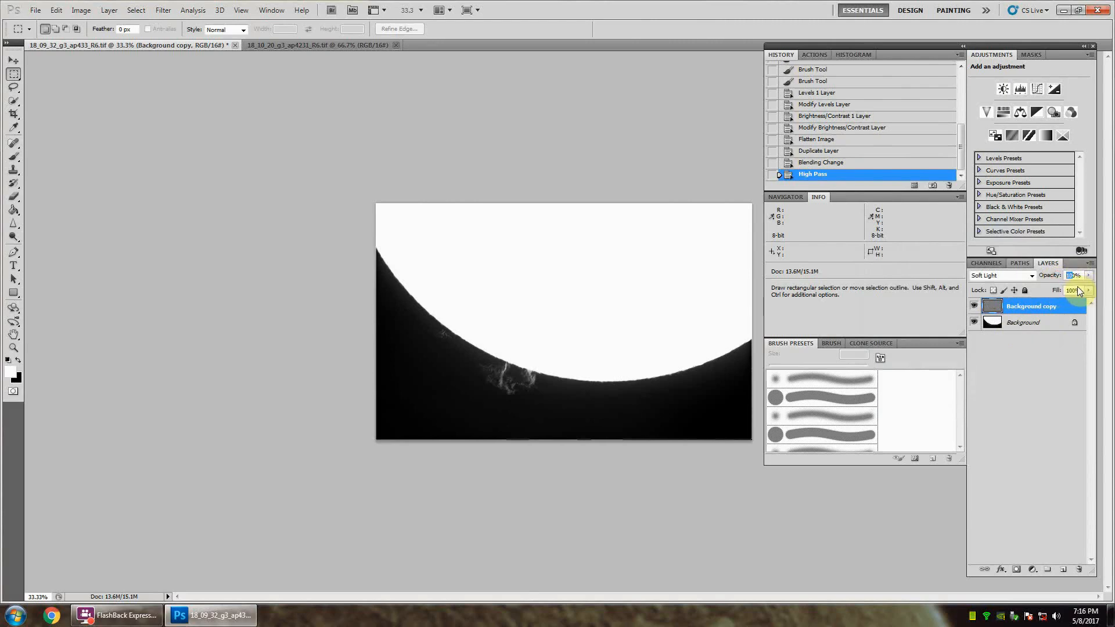
{"action": "key", "text": "Return"}
{"action": "left_click", "coordinate": [1028, 322]}
{"action": "right_click", "coordinate": [1033, 322]}
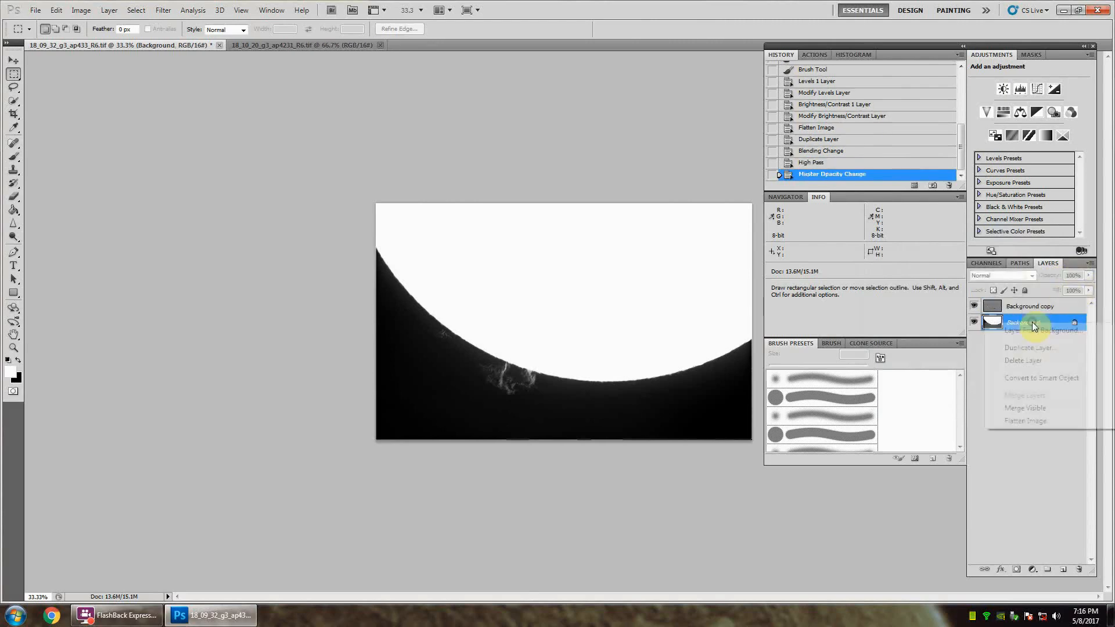
{"action": "left_click", "coordinate": [1026, 421]}
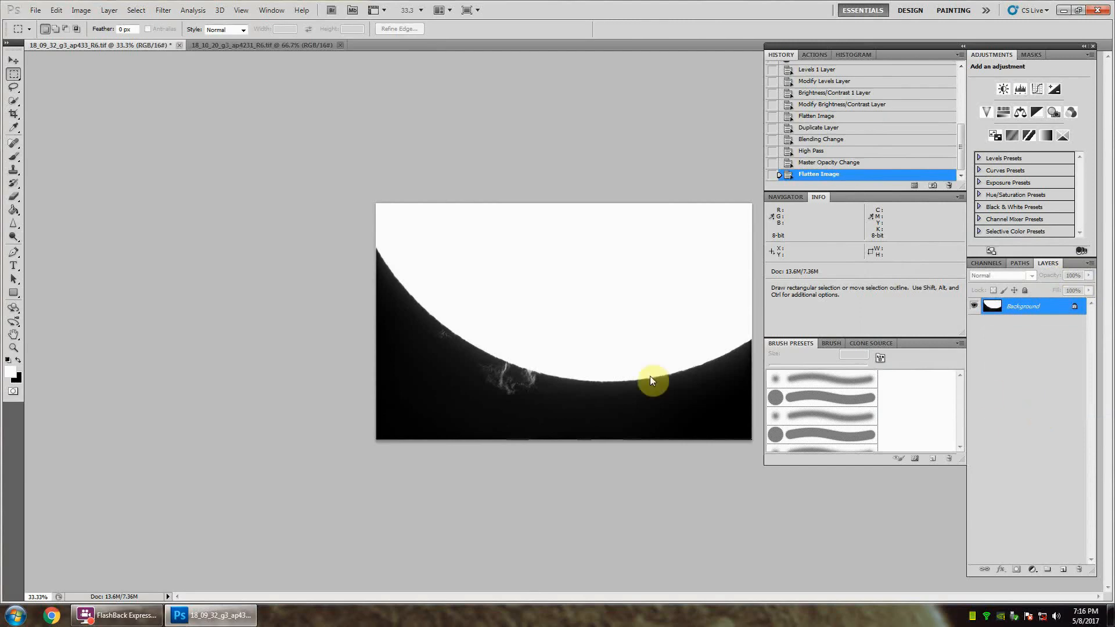
Step: Examine the prominence detail along the solar limb up close
{"action": "left_click", "coordinate": [13, 347]}
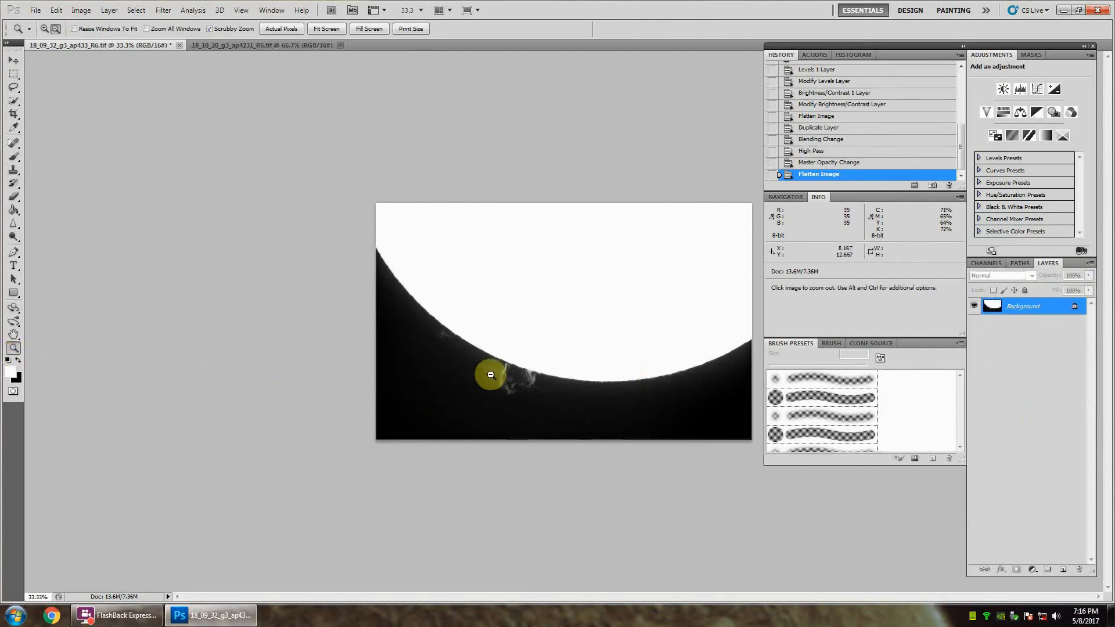
{"action": "left_click", "coordinate": [512, 389]}
{"action": "left_click_drag", "start_coordinate": [512, 389], "coordinate": [553, 423]}
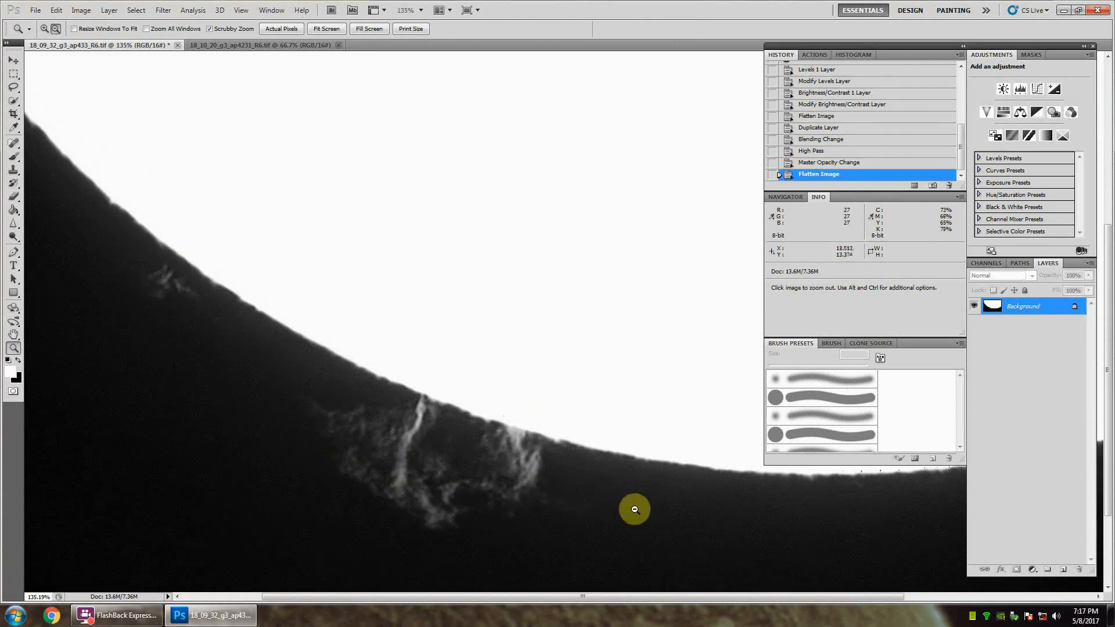
{"action": "left_click_drag", "start_coordinate": [652, 468], "coordinate": [720, 491]}
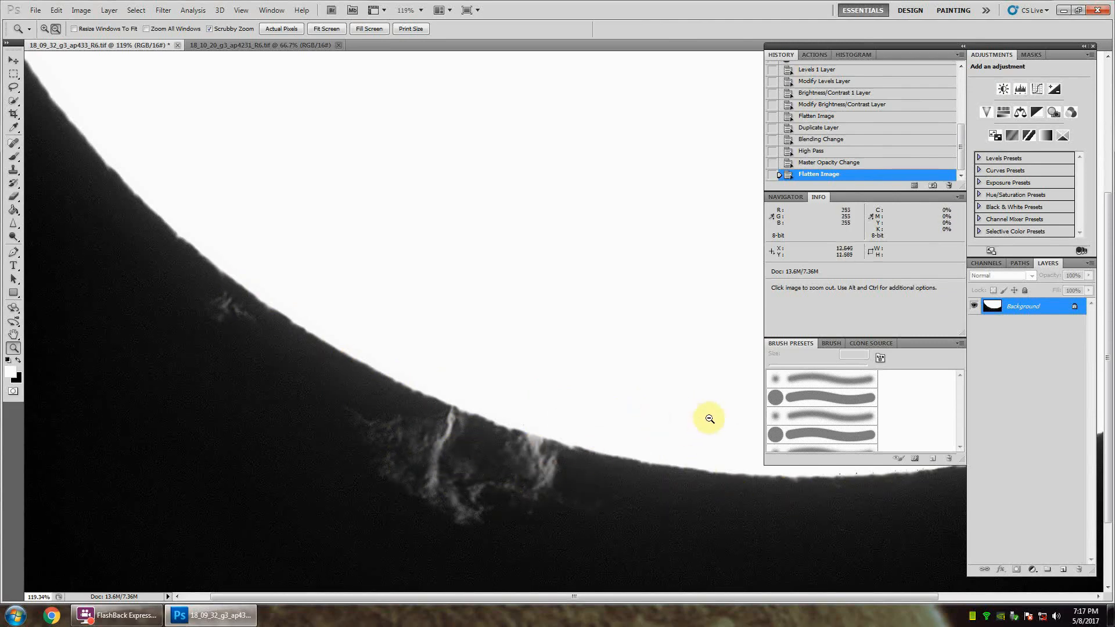
{"action": "left_click_drag", "start_coordinate": [698, 411], "coordinate": [667, 393]}
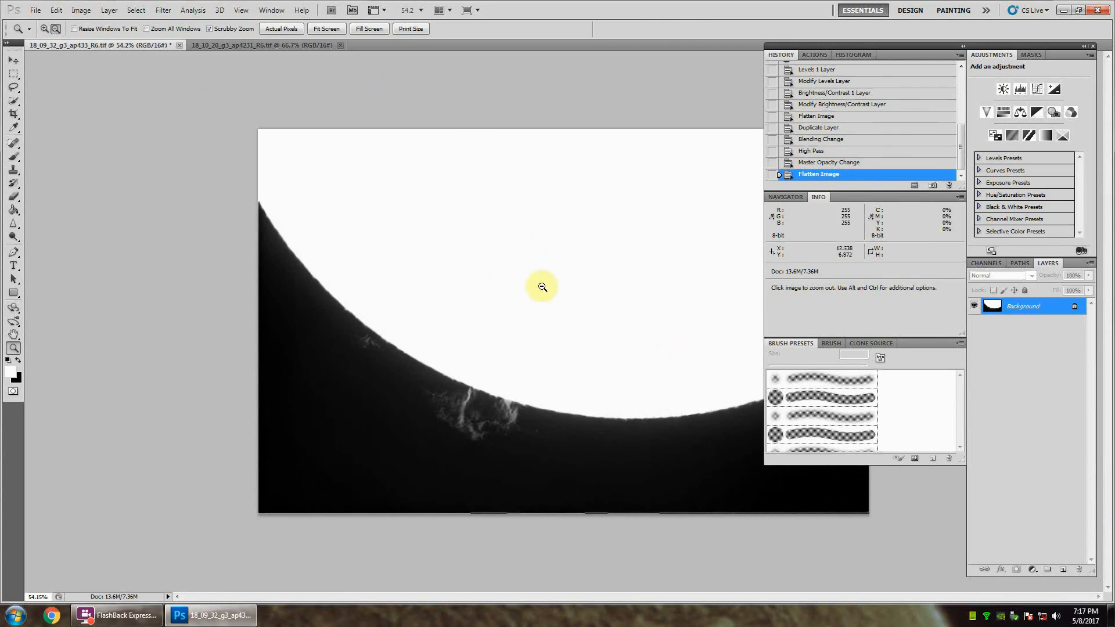
{"action": "left_click", "coordinate": [14, 73]}
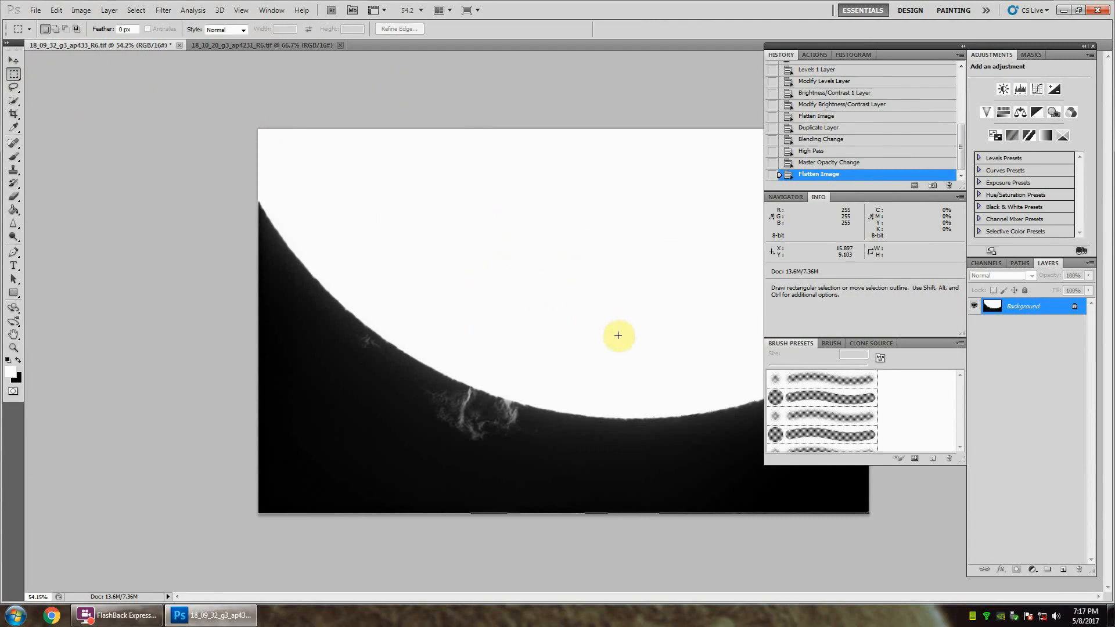
Step: Resize the prominence image to 99 percent in width and height, keeping proportions constrained
{"action": "left_click", "coordinate": [80, 10]}
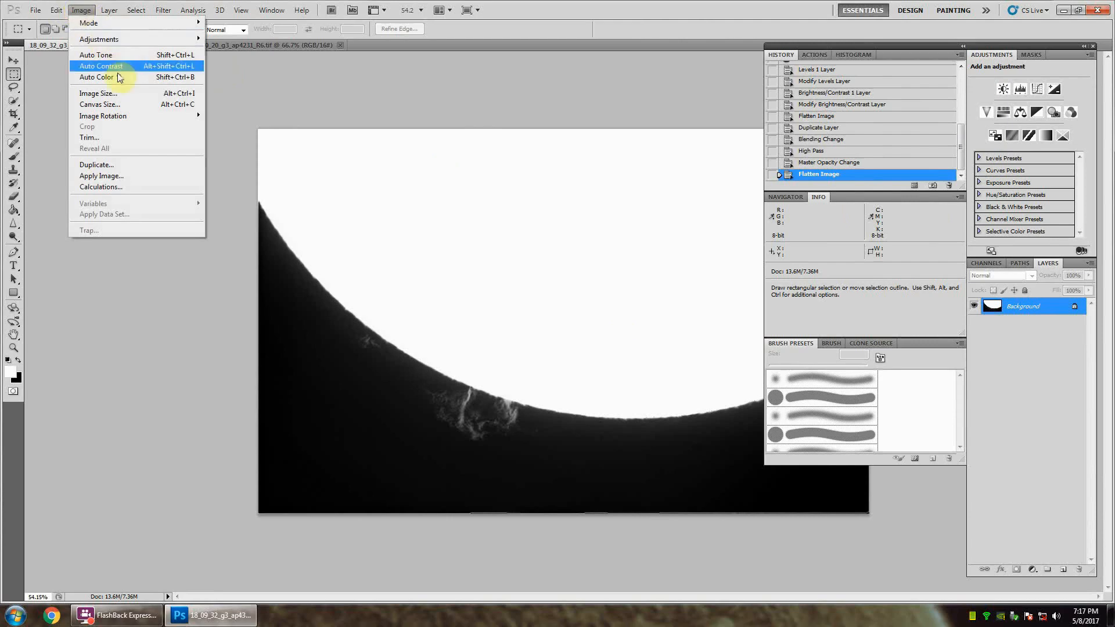
{"action": "left_click", "coordinate": [120, 93]}
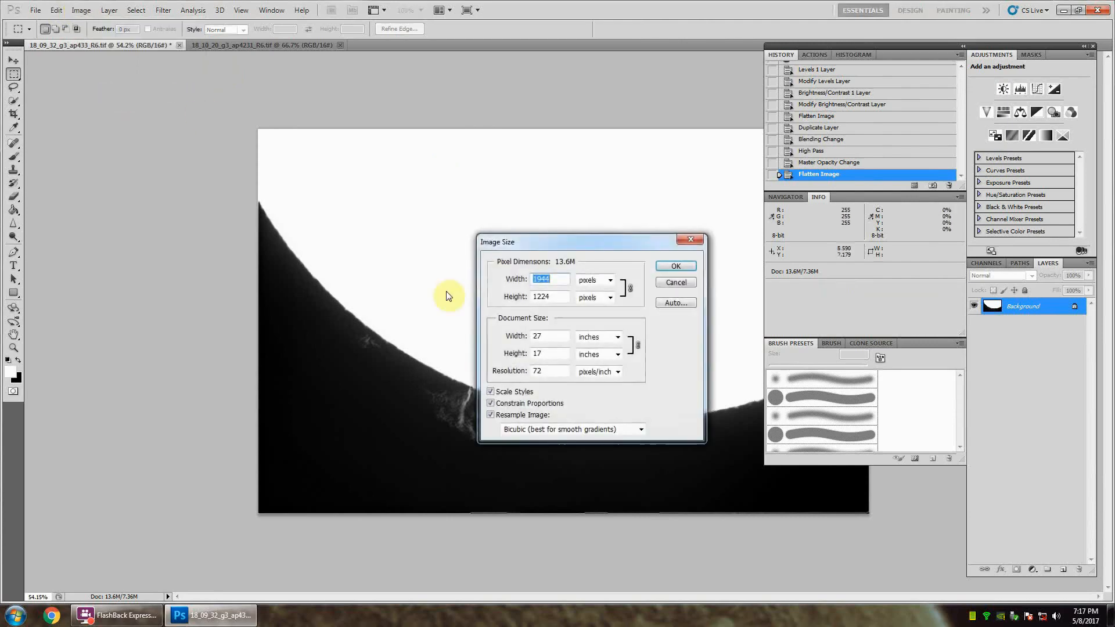
{"action": "left_click", "coordinate": [594, 283]}
{"action": "left_click", "coordinate": [598, 293]}
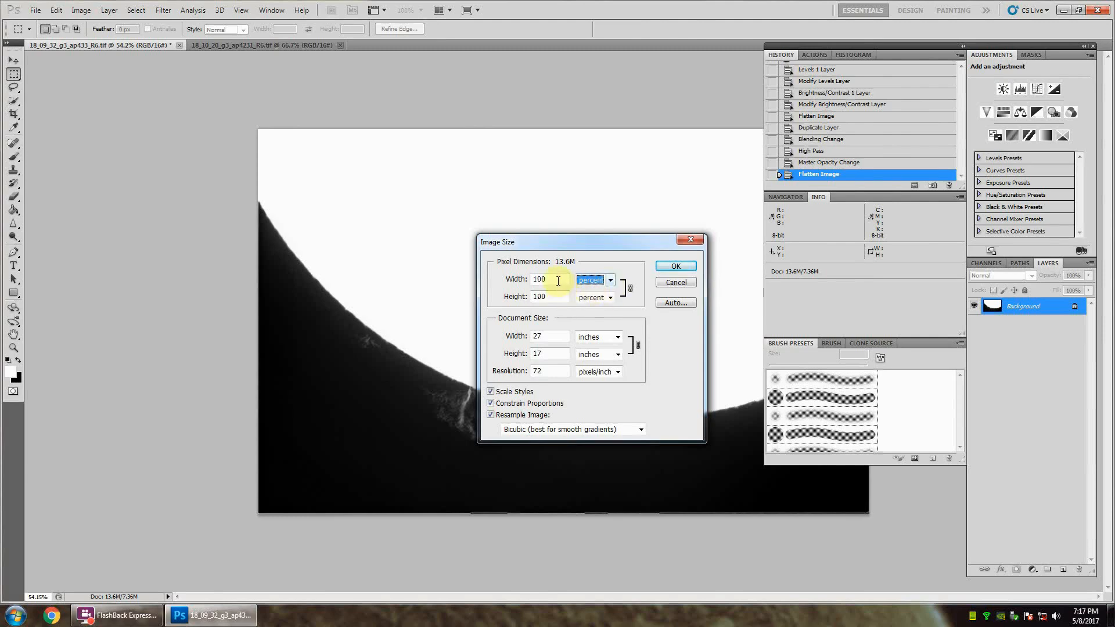
{"action": "left_click_drag", "start_coordinate": [553, 279], "coordinate": [497, 282]}
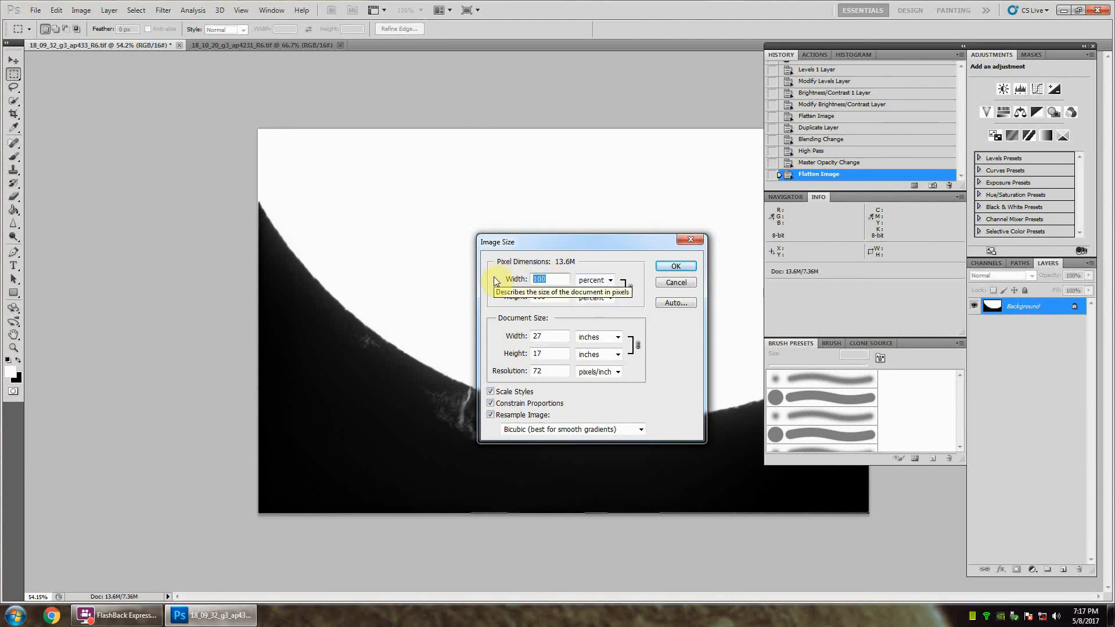
{"action": "type", "text": "99"}
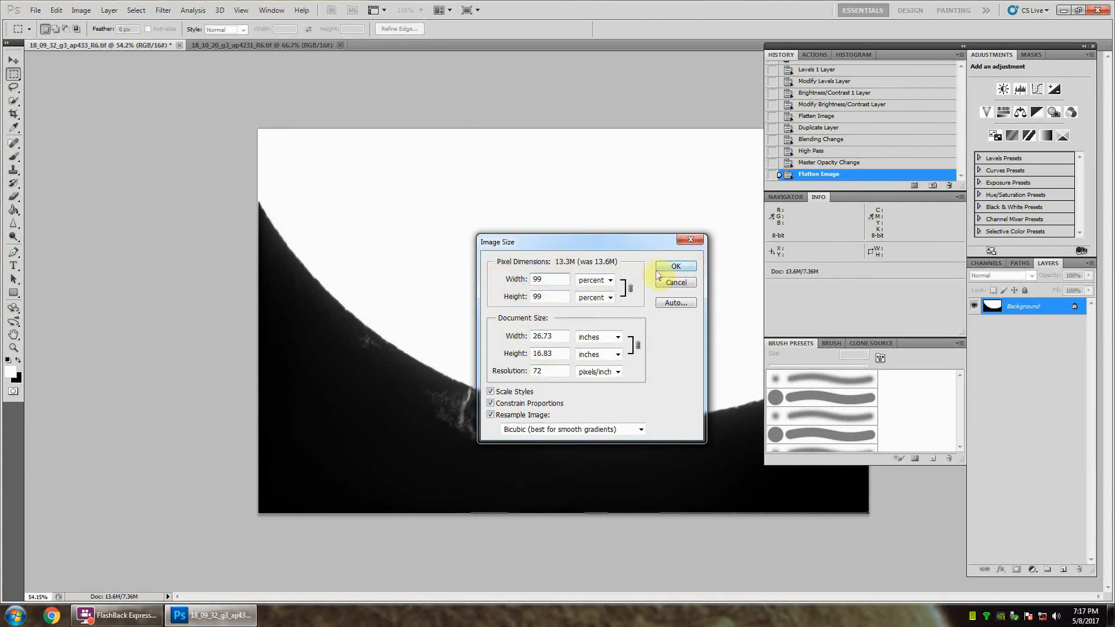
{"action": "left_click", "coordinate": [565, 278]}
{"action": "left_click", "coordinate": [675, 265]}
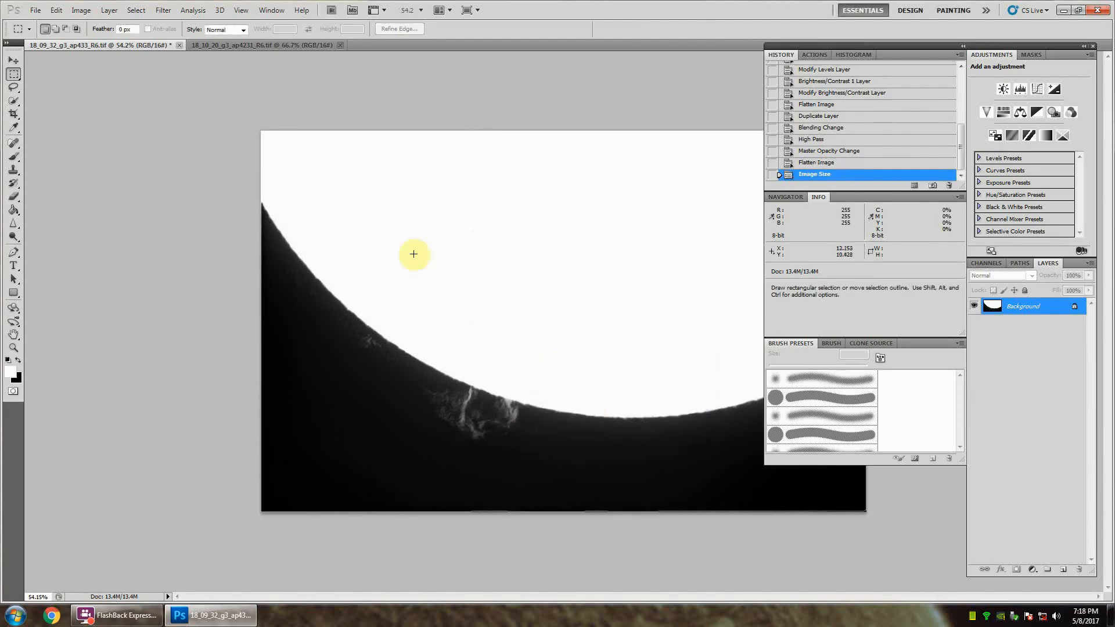
Step: Copy the entire prominence image and paste it as a new layer into 18_10_20_g3_ap4231_R6.tif
{"action": "left_click", "coordinate": [56, 13]}
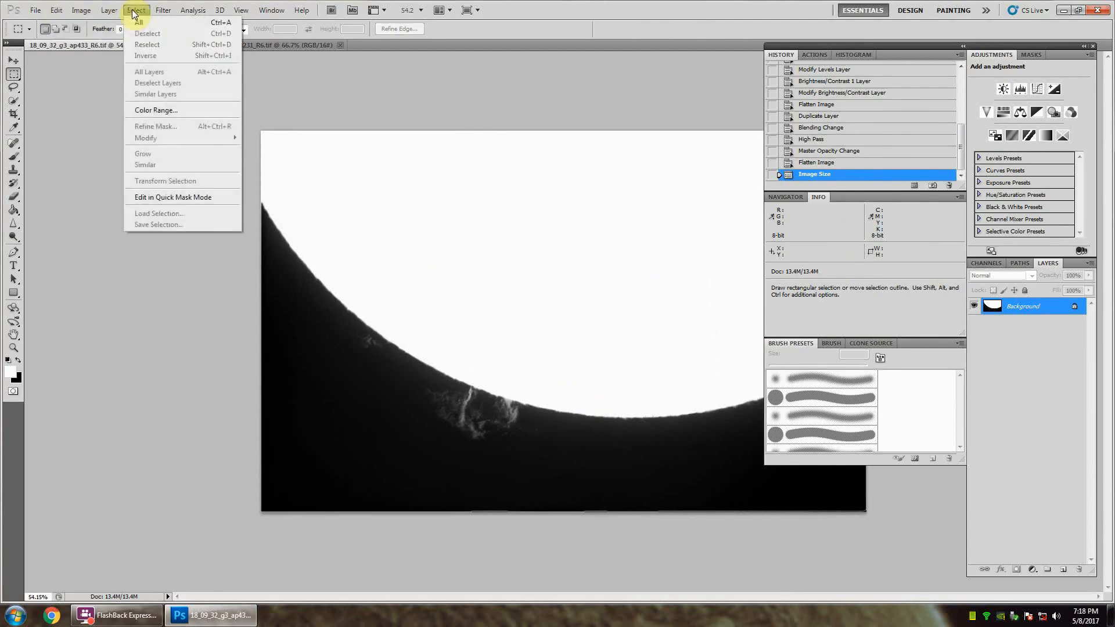
{"action": "left_click", "coordinate": [136, 20]}
{"action": "left_click", "coordinate": [54, 10]}
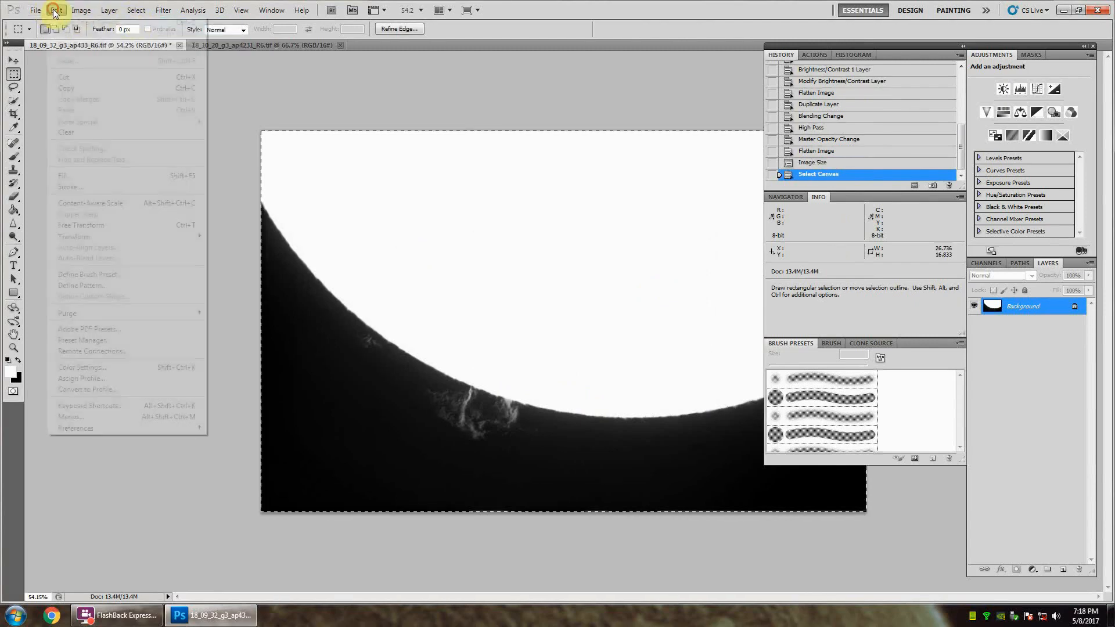
{"action": "left_click", "coordinate": [80, 89]}
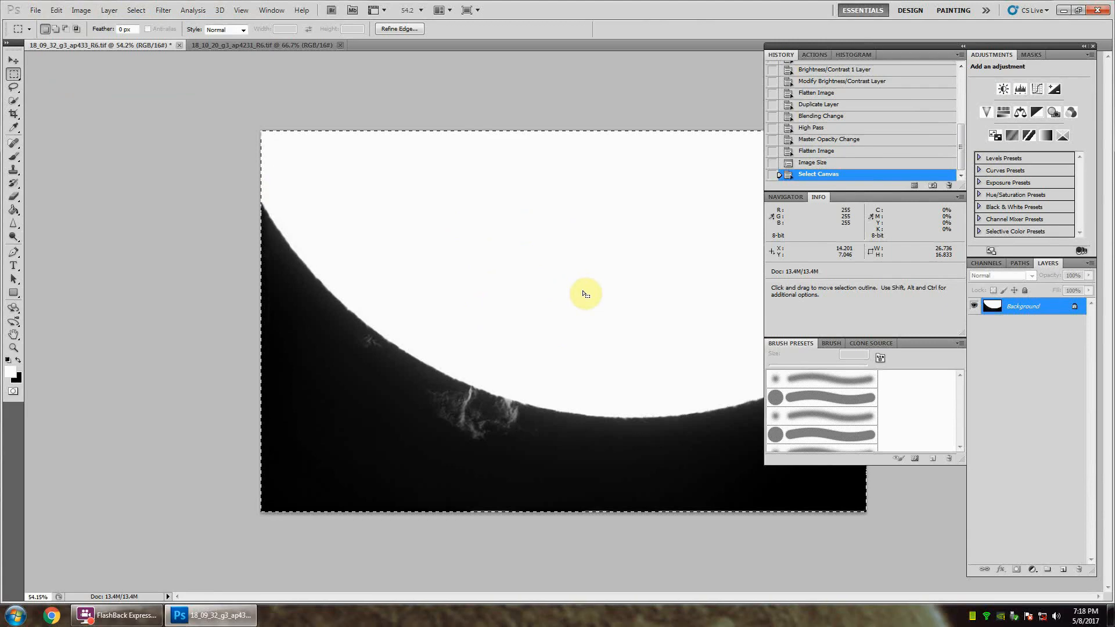
{"action": "left_click", "coordinate": [259, 45]}
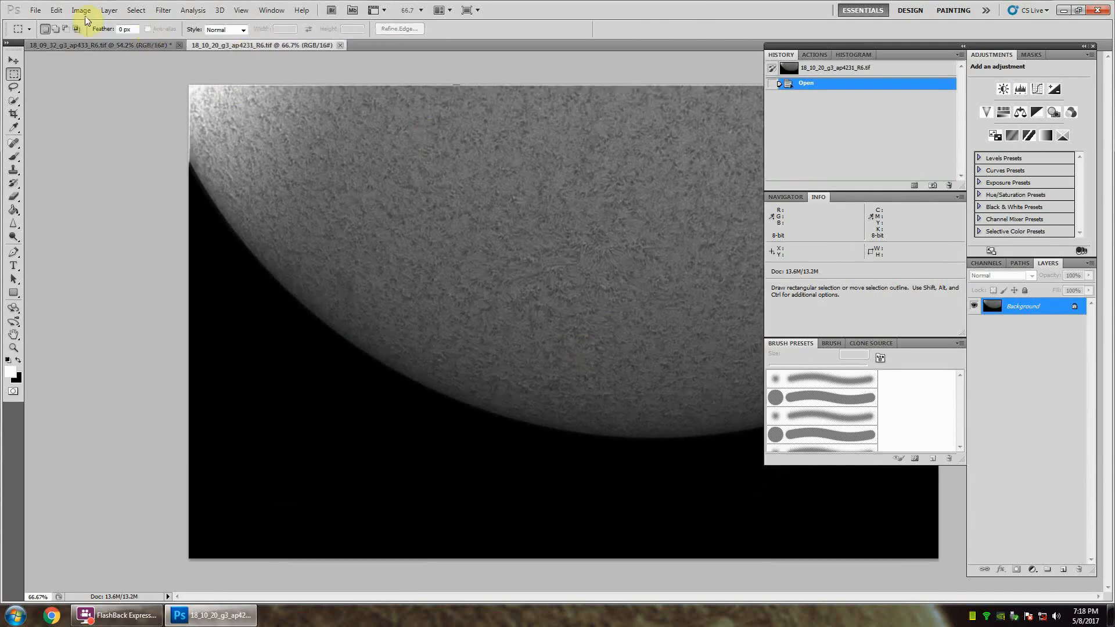
{"action": "left_click", "coordinate": [56, 10]}
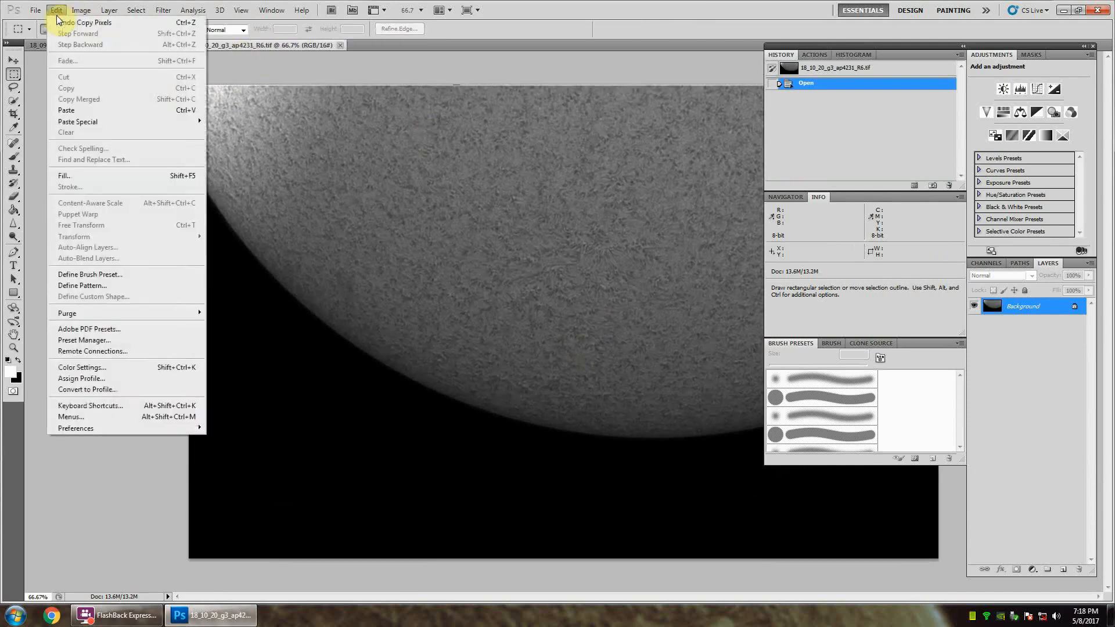
{"action": "left_click", "coordinate": [74, 110]}
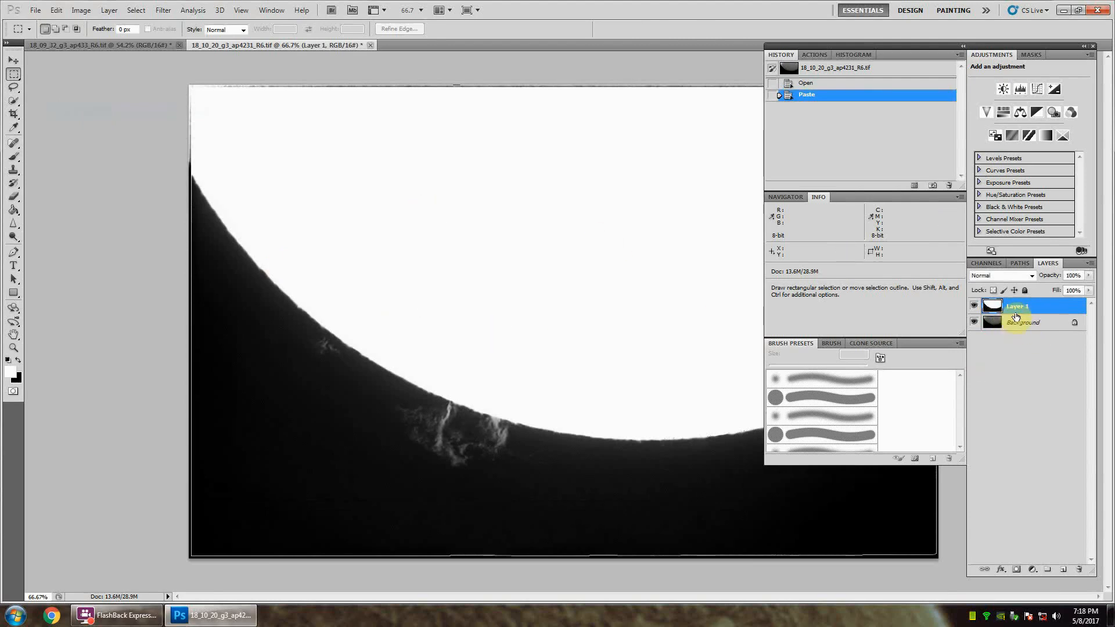
Step: Compare the pasted prominence layer with the surface image beneath, and set its blend mode to Difference
{"action": "left_click", "coordinate": [975, 308]}
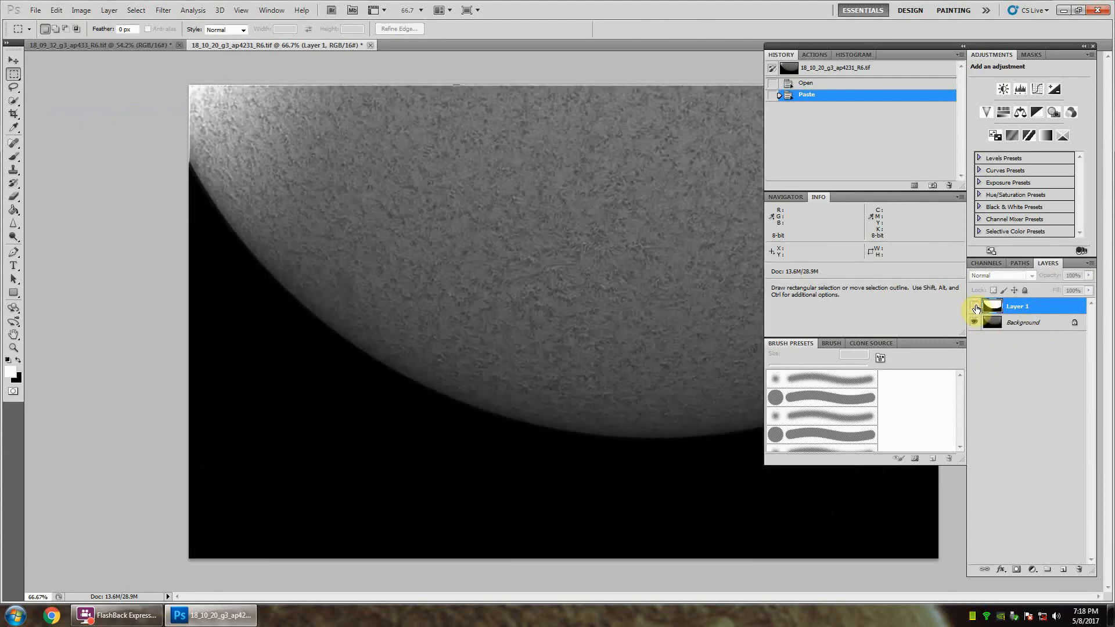
{"action": "left_click", "coordinate": [976, 308]}
{"action": "left_click", "coordinate": [976, 308]}
{"action": "left_click", "coordinate": [976, 308]}
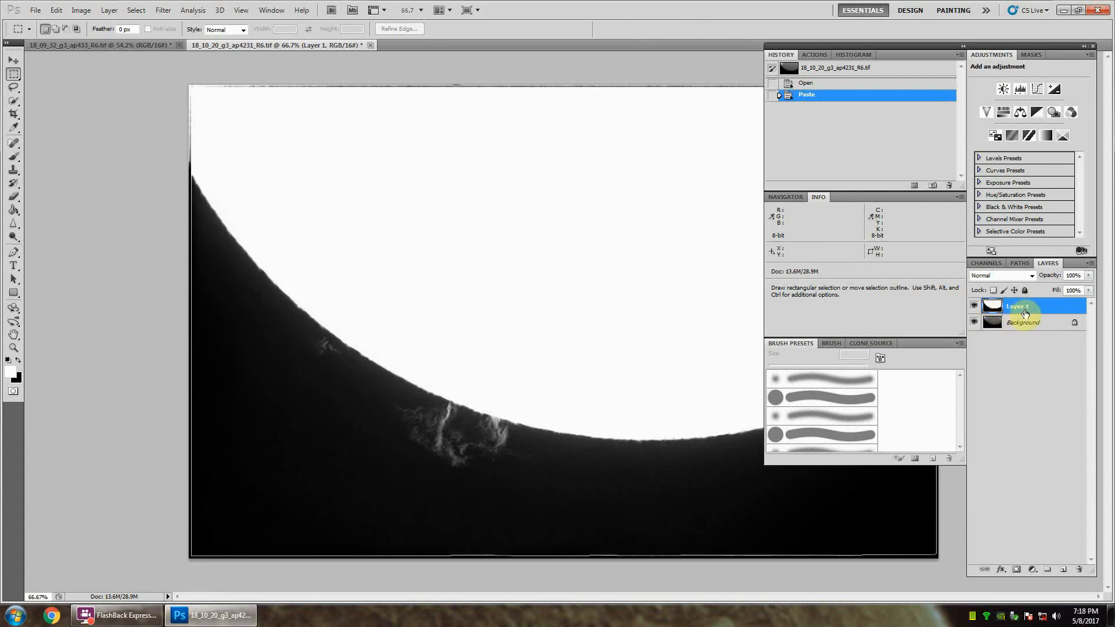
{"action": "left_click", "coordinate": [1032, 277]}
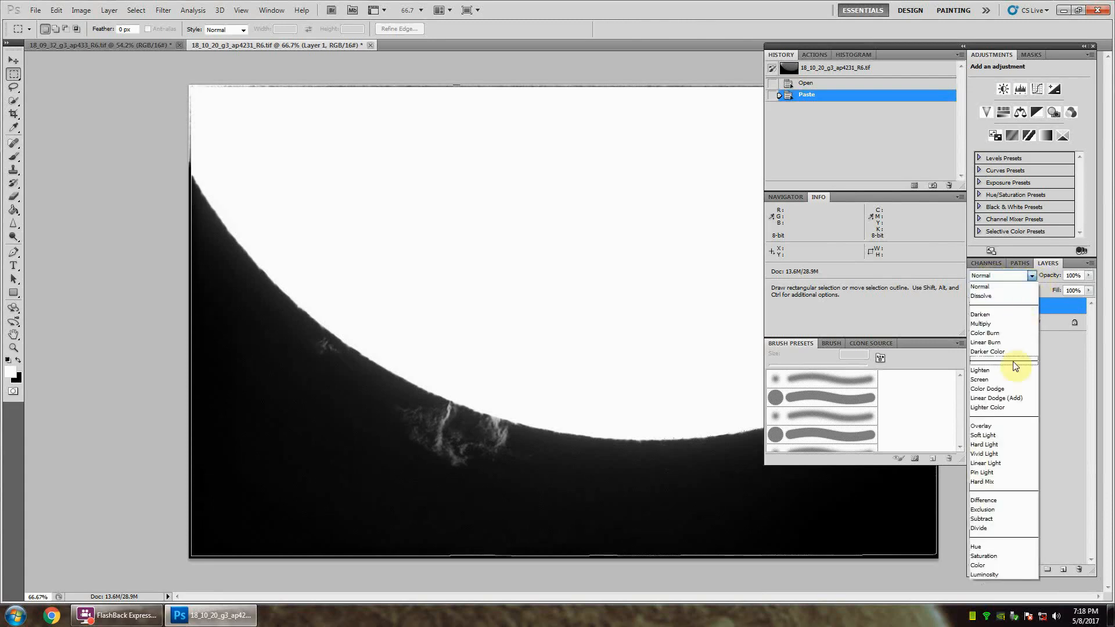
{"action": "left_click", "coordinate": [991, 502]}
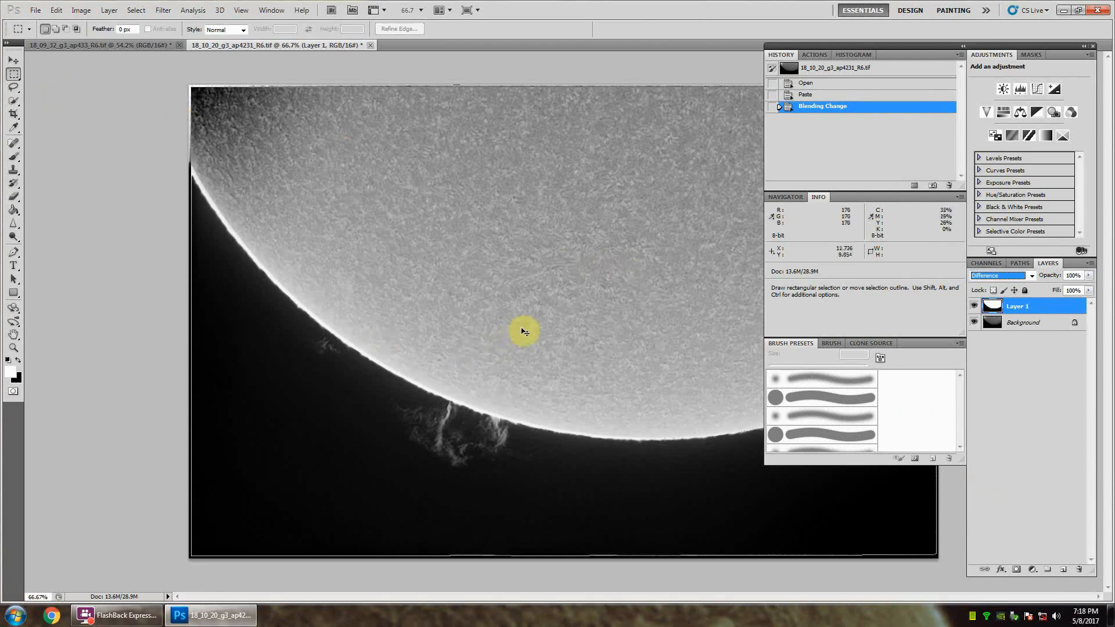
Step: Move and nudge Layer 1 to align its solar limb with the limb in the Background layer
{"action": "mouse_move", "coordinate": [523, 329]}
{"action": "left_mouse_down"}
{"action": "mouse_move", "coordinate": [480, 326]}
{"action": "mouse_move", "coordinate": [479, 360]}
{"action": "mouse_move", "coordinate": [535, 368]}
{"action": "mouse_move", "coordinate": [550, 351]}
{"action": "mouse_move", "coordinate": [495, 276]}
{"action": "mouse_move", "coordinate": [455, 294]}
{"action": "mouse_move", "coordinate": [491, 326]}
{"action": "mouse_move", "coordinate": [545, 338]}
{"action": "mouse_move", "coordinate": [542, 316]}
{"action": "mouse_move", "coordinate": [529, 329]}
{"action": "left_mouse_up"}
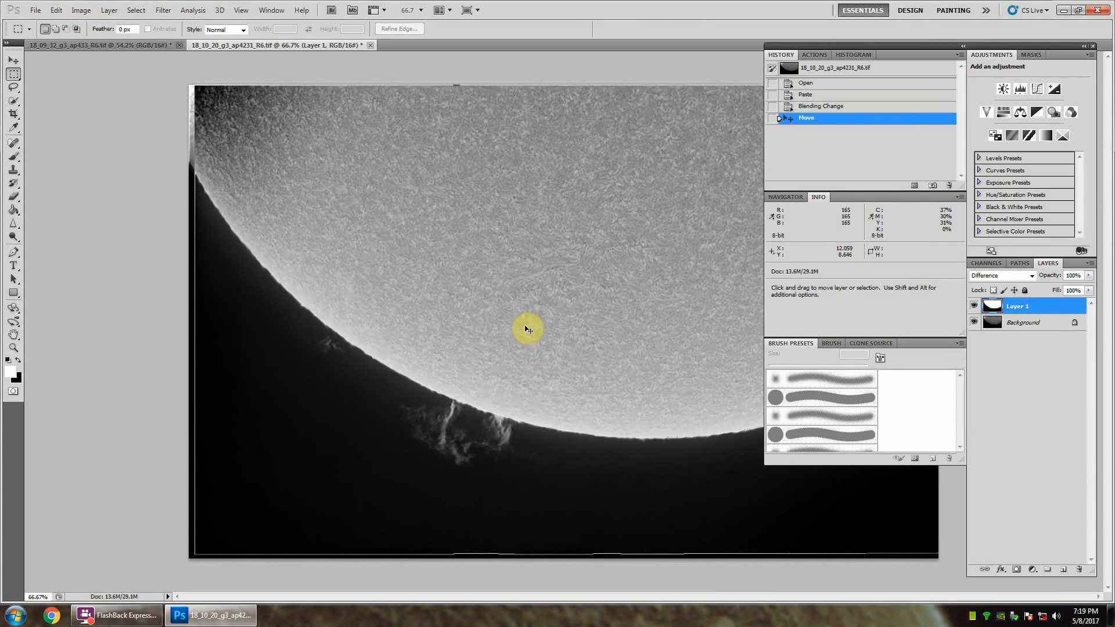
{"action": "key", "text": "ctrl+Up"}
{"action": "key", "text": "ctrl+Up"}
{"action": "key", "text": "ctrl+Down"}
{"action": "key", "text": "ctrl+Down"}
{"action": "key", "text": "ctrl+Down"}
{"action": "key", "text": "ctrl+Down"}
{"action": "key", "text": "ctrl+Down"}
{"action": "key", "text": "ctrl+Down"}
{"action": "key", "text": "ctrl+Down"}
{"action": "key", "text": "ctrl+Down"}
{"action": "key", "text": "ctrl+Down"}
{"action": "key", "text": "ctrl+Down"}
{"action": "key", "text": "ctrl+Down"}
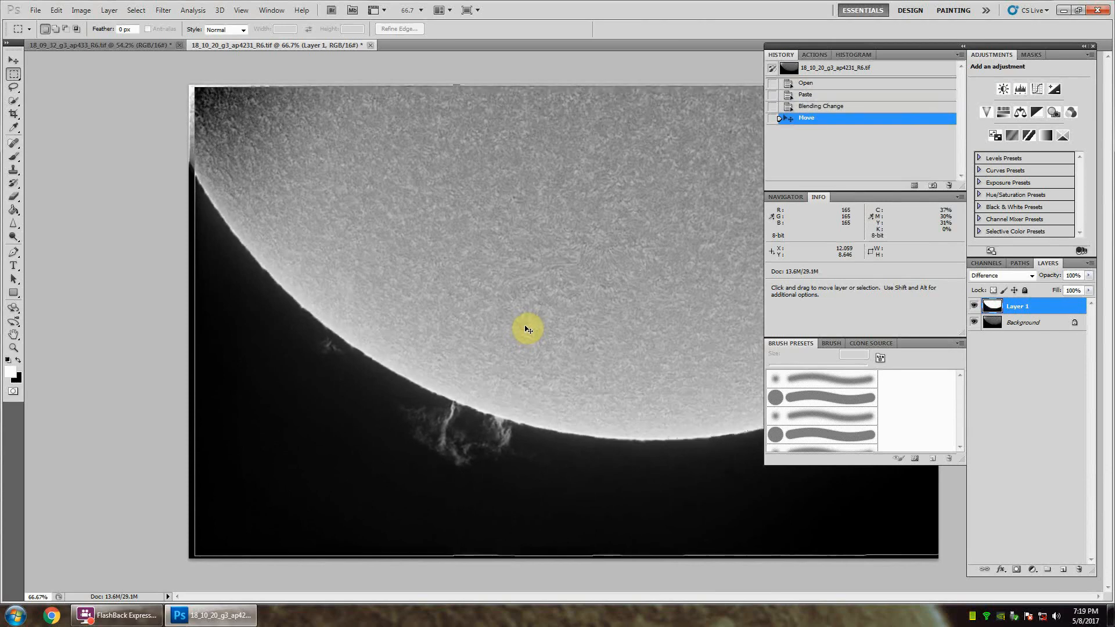
{"action": "key", "text": "ctrl+Down"}
{"action": "key", "text": "ctrl+Up"}
{"action": "key", "text": "ctrl+Up"}
{"action": "key", "text": "ctrl+Up"}
{"action": "key", "text": "ctrl+Up"}
{"action": "key", "text": "ctrl+Up"}
{"action": "key", "text": "ctrl+Up"}
{"action": "key", "text": "ctrl+Up"}
{"action": "key", "text": "ctrl+Up"}
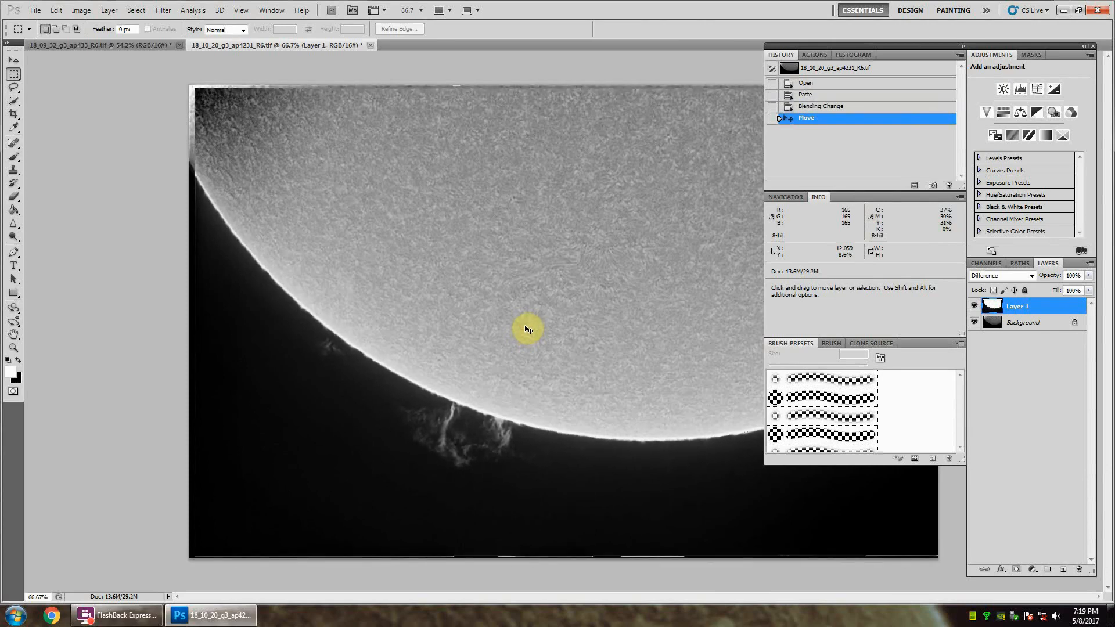
{"action": "key", "text": "ctrl+Right"}
{"action": "key", "text": "ctrl+Right"}
{"action": "key", "text": "ctrl+Right"}
{"action": "key", "text": "ctrl+Right"}
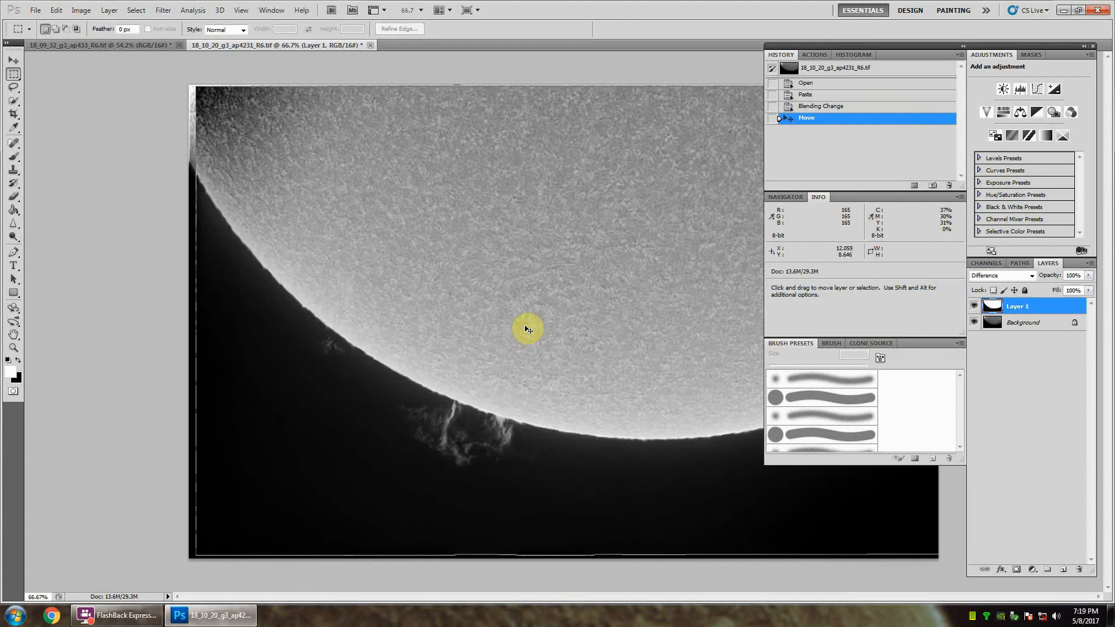
{"action": "key", "text": "ctrl+Up"}
{"action": "key", "text": "ctrl+Left"}
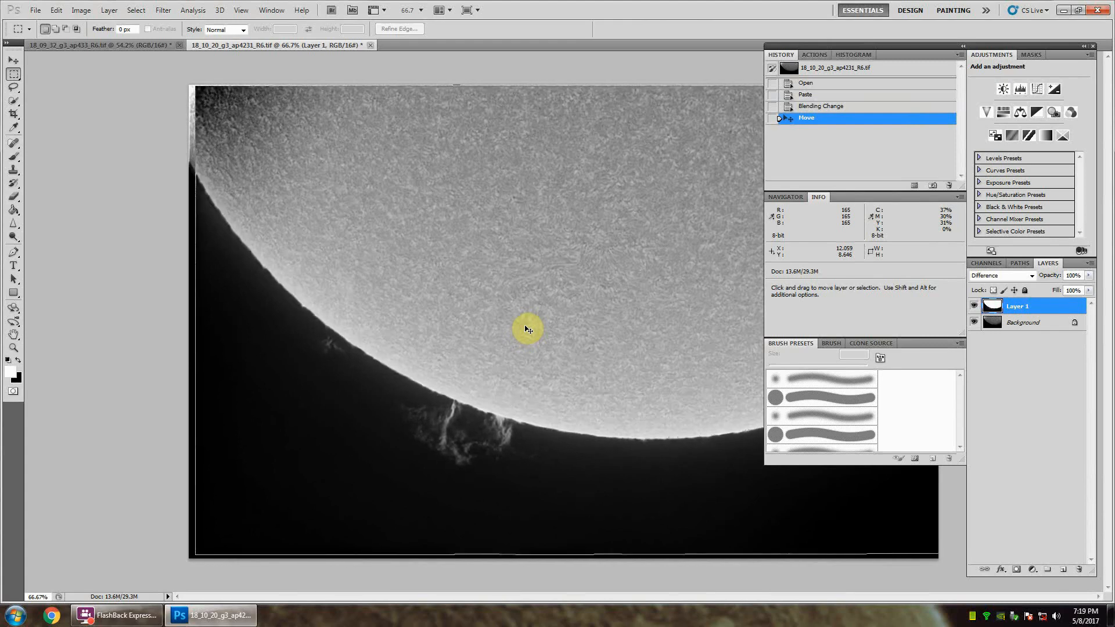
{"action": "key", "text": "ctrl+Left"}
{"action": "key", "text": "ctrl+Left"}
{"action": "key", "text": "ctrl+Up"}
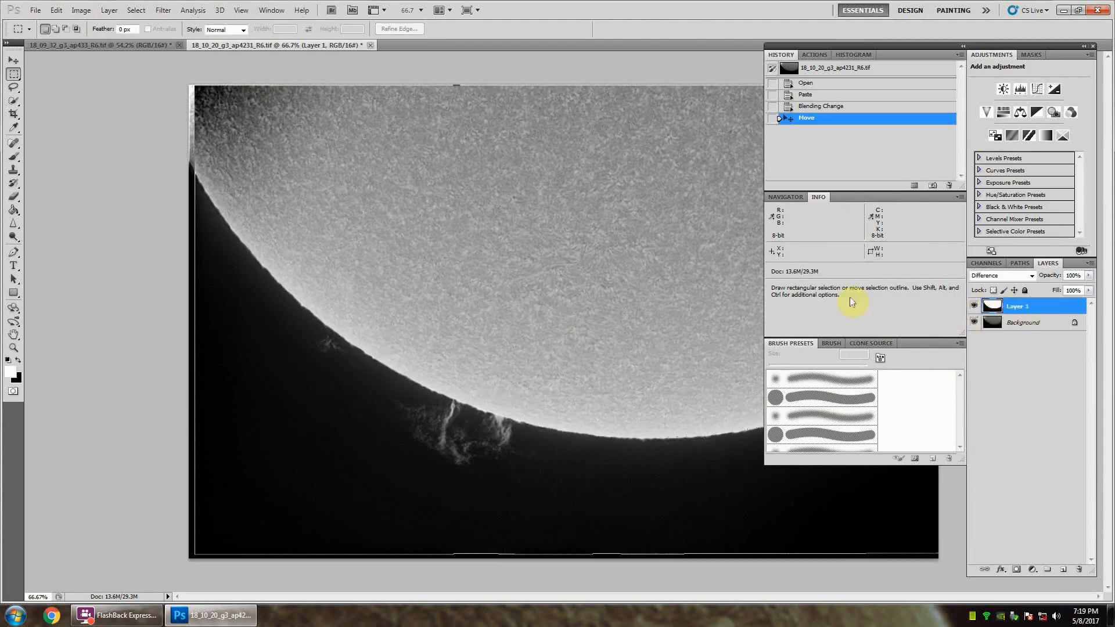
Step: Hide Layer 1 and select the Background layer containing the solar surface
{"action": "left_click", "coordinate": [974, 308]}
{"action": "left_click", "coordinate": [1031, 327]}
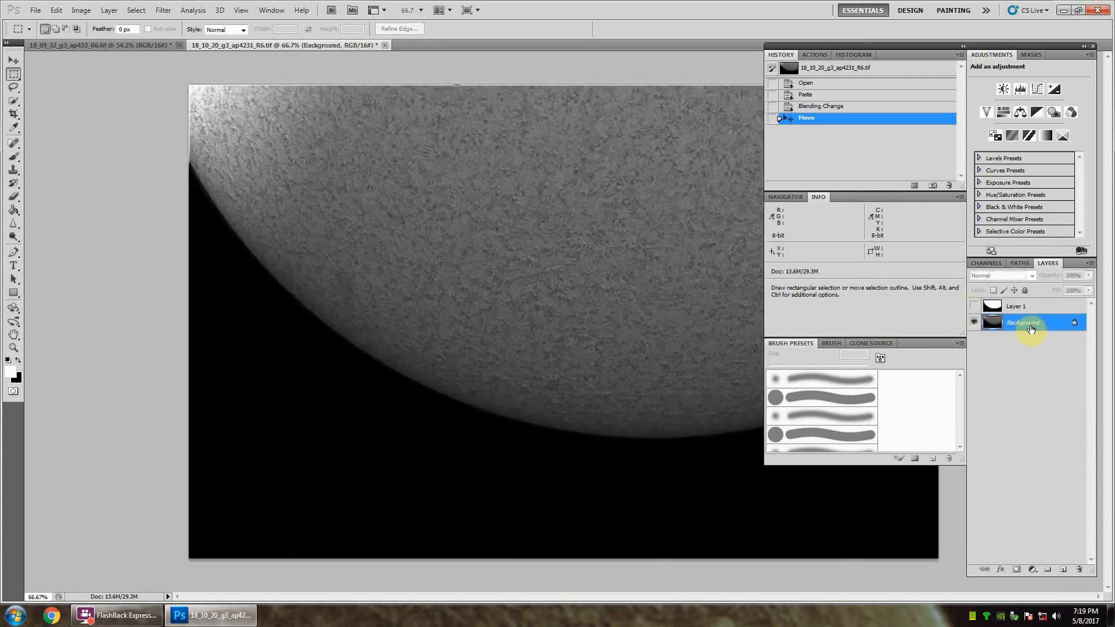
{"action": "right_click", "coordinate": [1031, 329]}
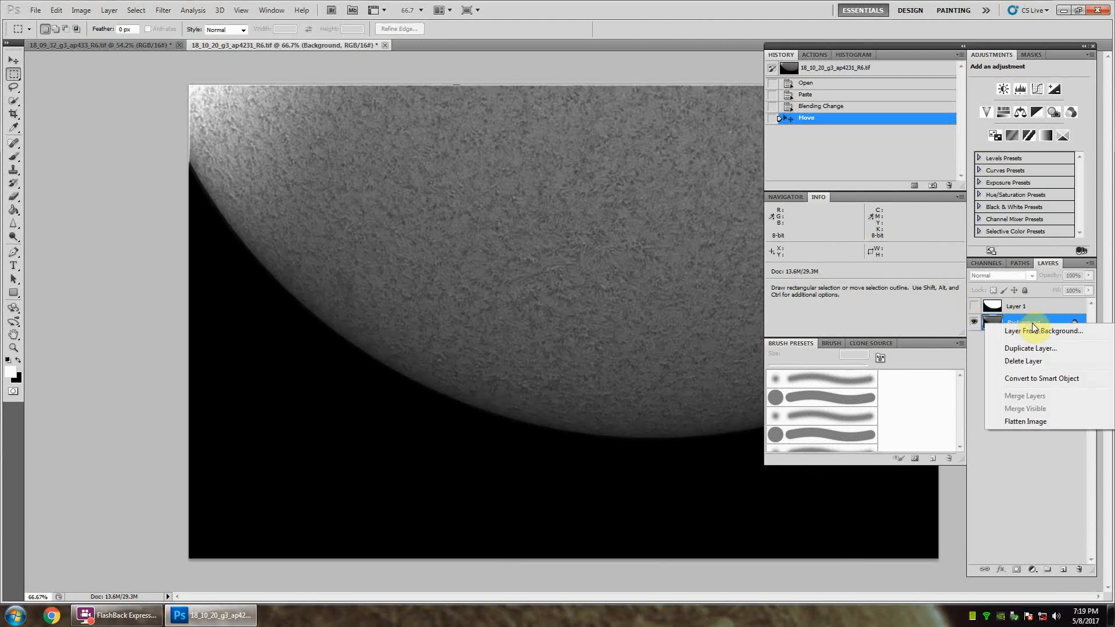
{"action": "left_click", "coordinate": [1033, 321]}
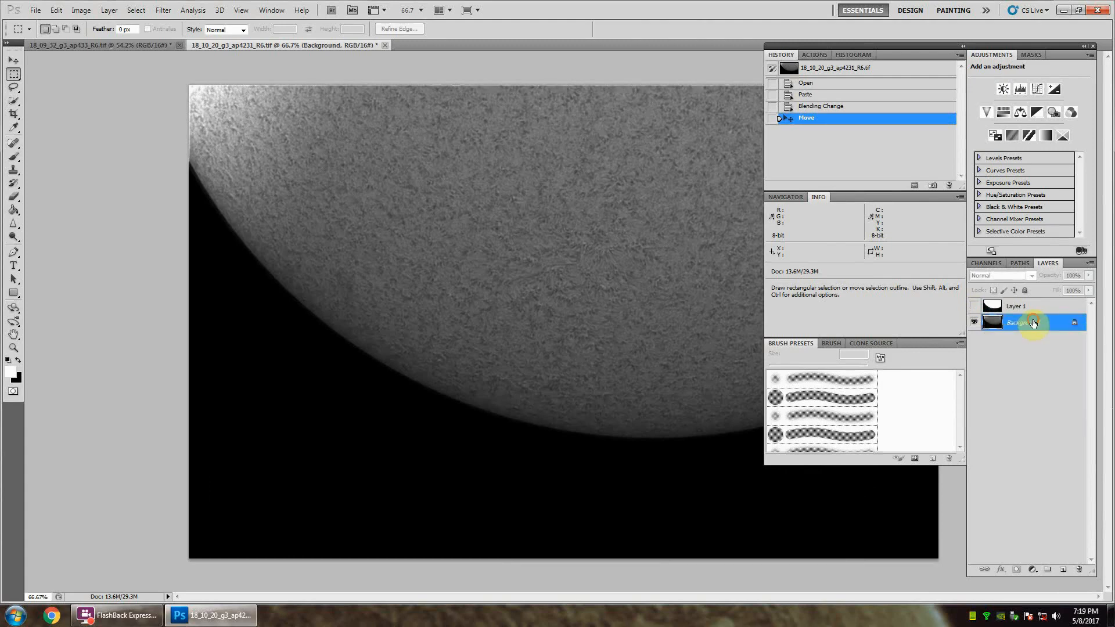
Step: Add a Levels adjustment layer above the Background with black input level 26 and white input level 155
{"action": "left_click", "coordinate": [1020, 89]}
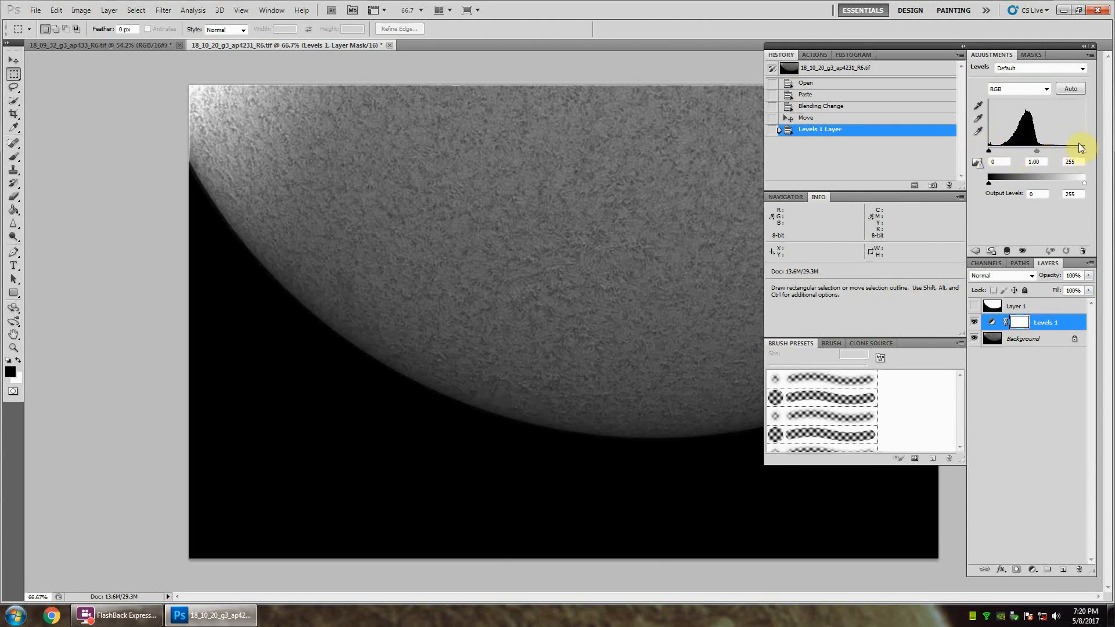
{"action": "left_click", "coordinate": [988, 151]}
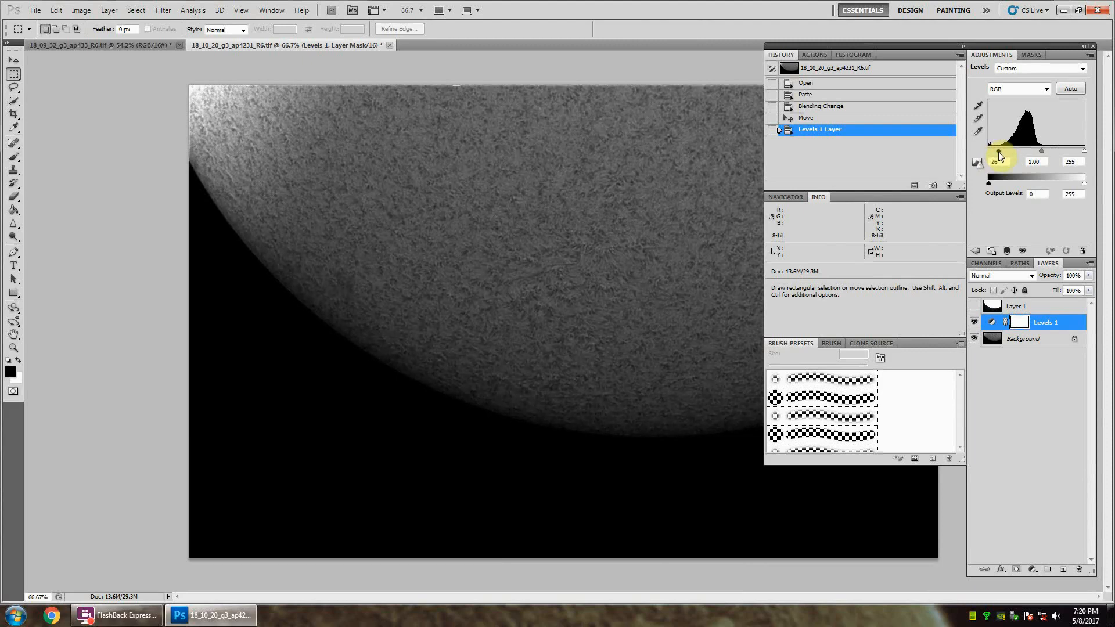
{"action": "left_click_drag", "start_coordinate": [998, 151], "coordinate": [999, 152]}
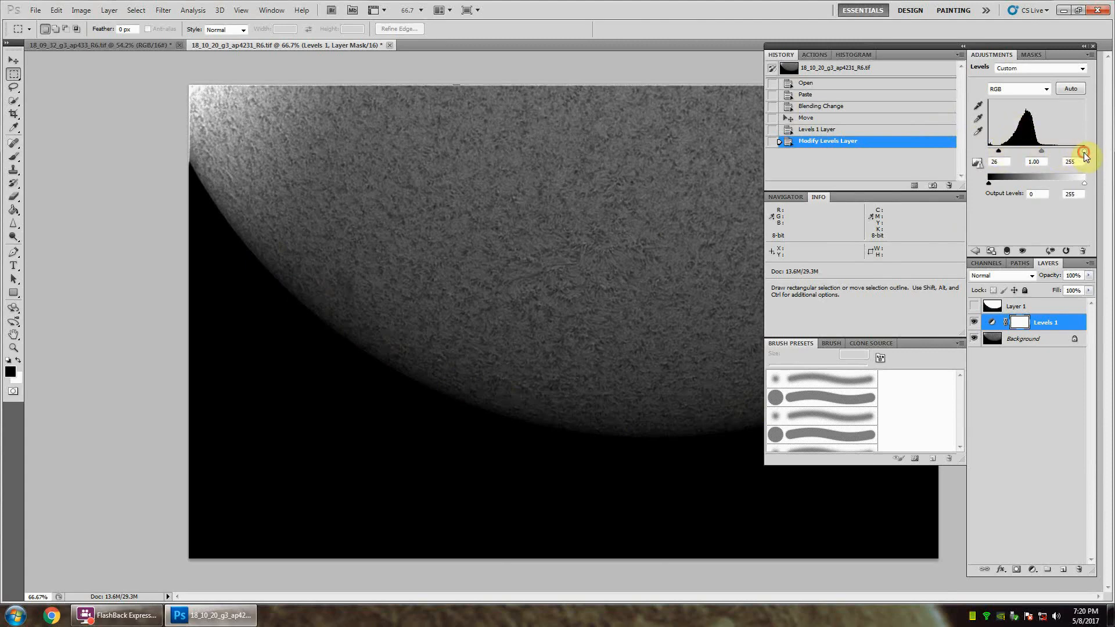
{"action": "left_click_drag", "start_coordinate": [1084, 154], "coordinate": [1061, 156]}
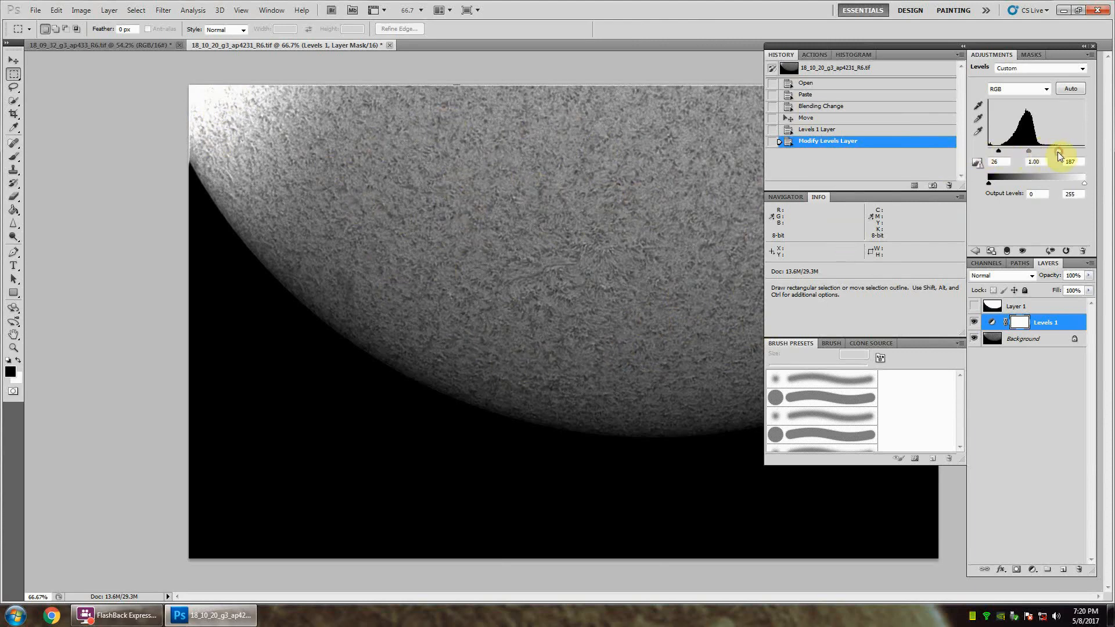
{"action": "left_click_drag", "start_coordinate": [1055, 151], "coordinate": [1044, 153]}
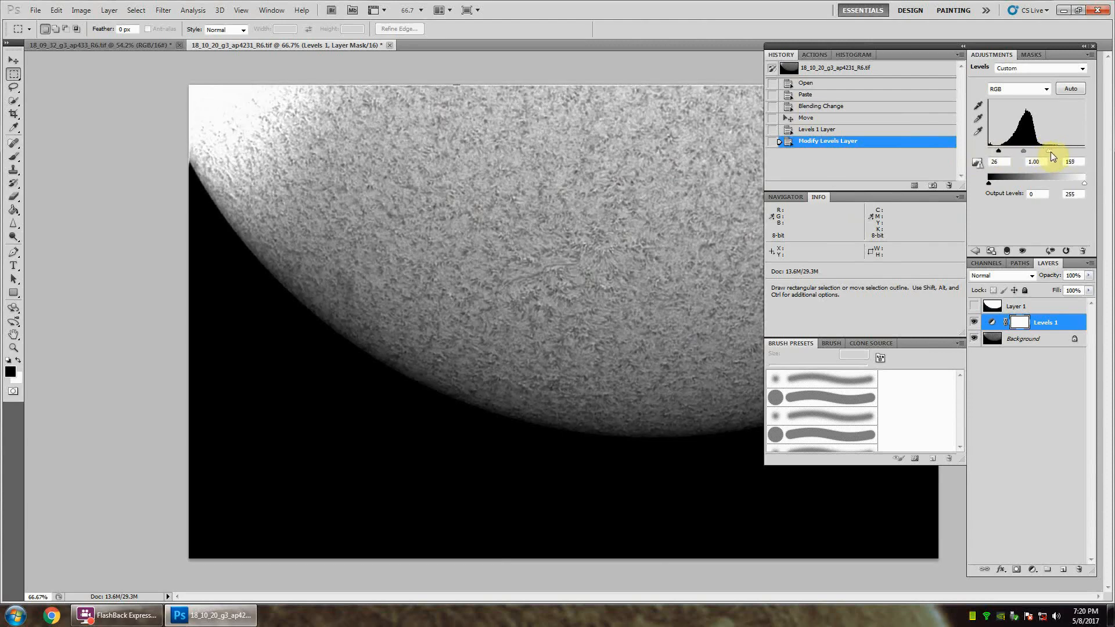
Step: Set the Levels 1 adjustment's white input level to 185 and its midtone value to 0.93
{"action": "left_click_drag", "start_coordinate": [1050, 151], "coordinate": [1056, 152]}
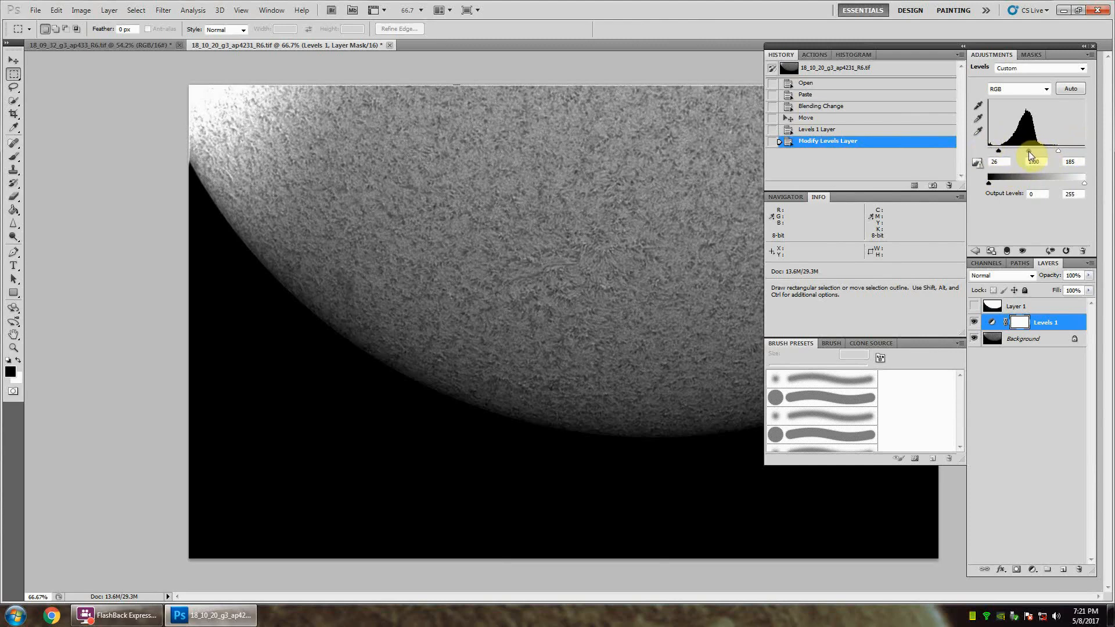
{"action": "left_click_drag", "start_coordinate": [1029, 152], "coordinate": [1021, 150]}
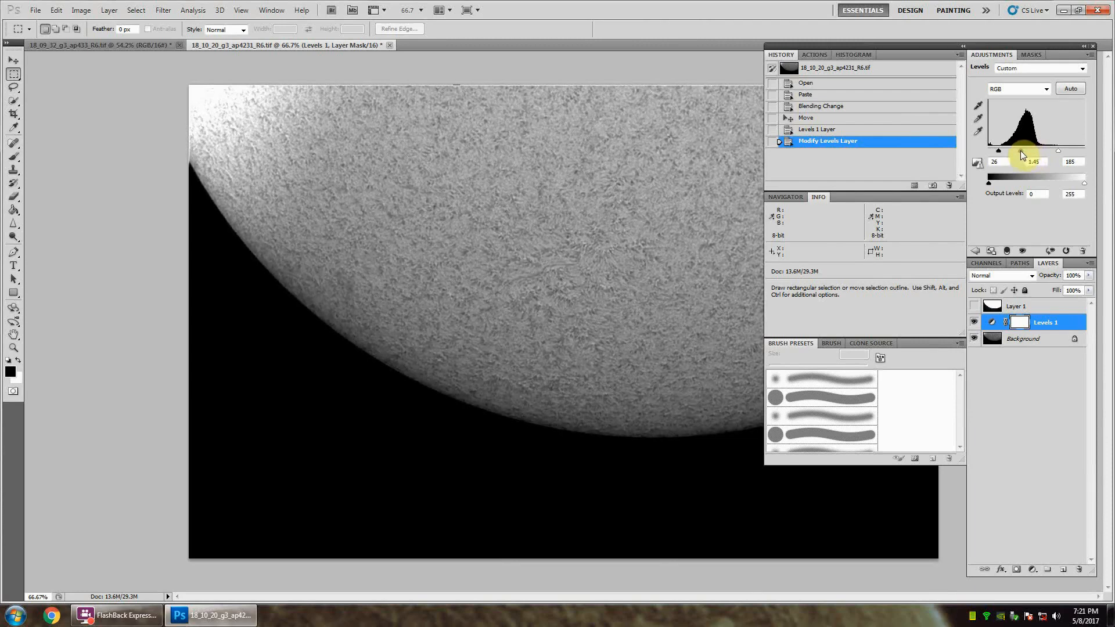
{"action": "left_click_drag", "start_coordinate": [1026, 153], "coordinate": [1031, 155]}
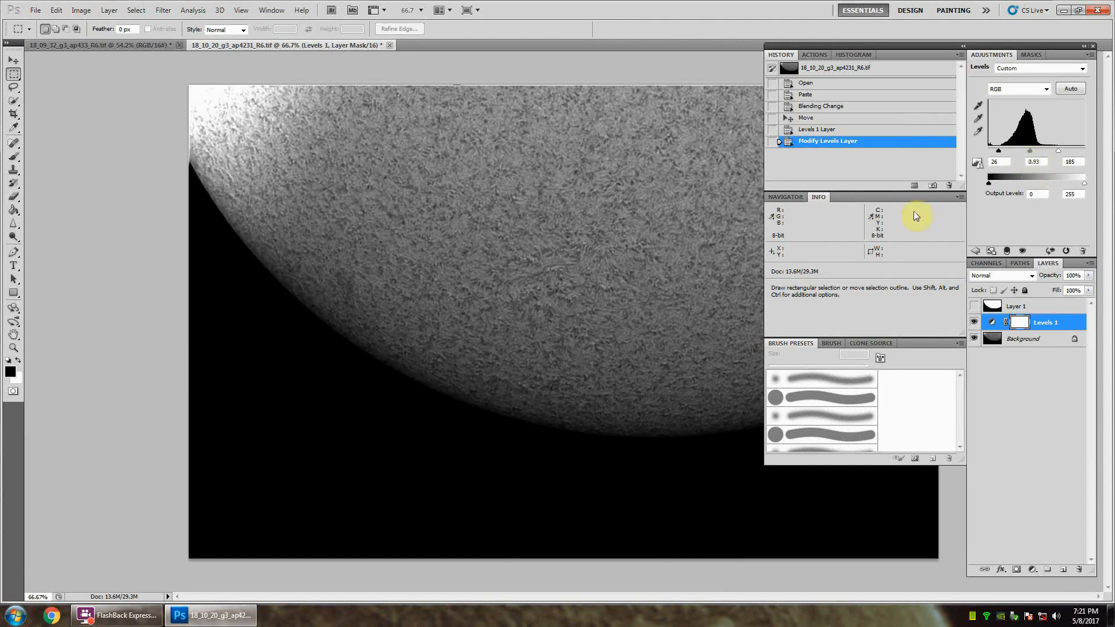
Step: Merge the Levels 1 adjustment layer with the Background layer, keeping Layer 1 separate
{"action": "left_click", "coordinate": [1029, 345], "text": "shift"}
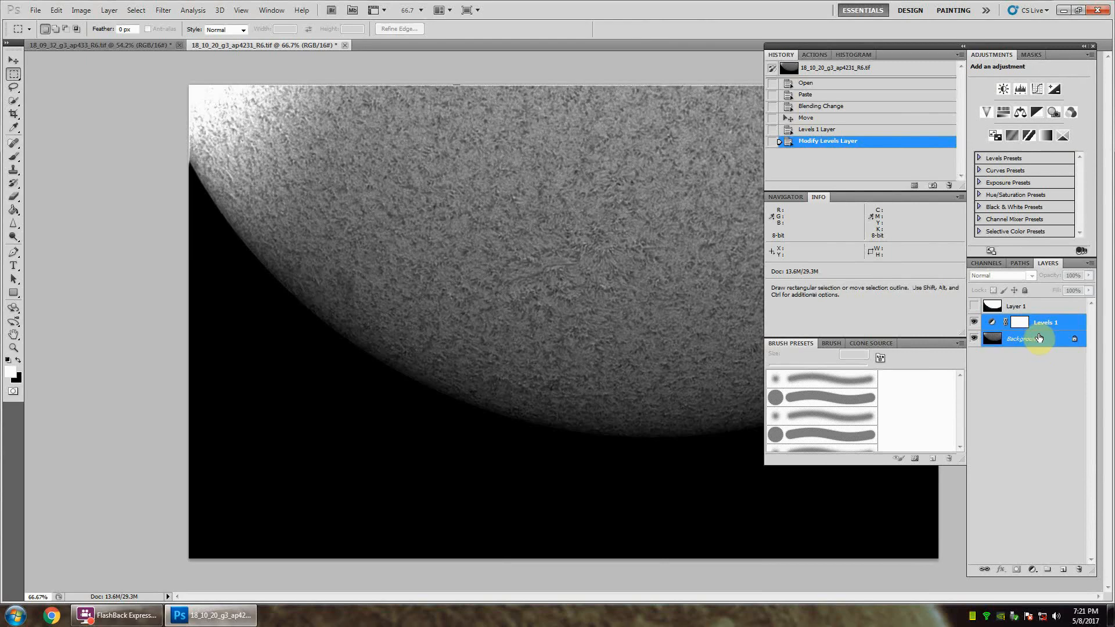
{"action": "right_click", "coordinate": [1039, 338]}
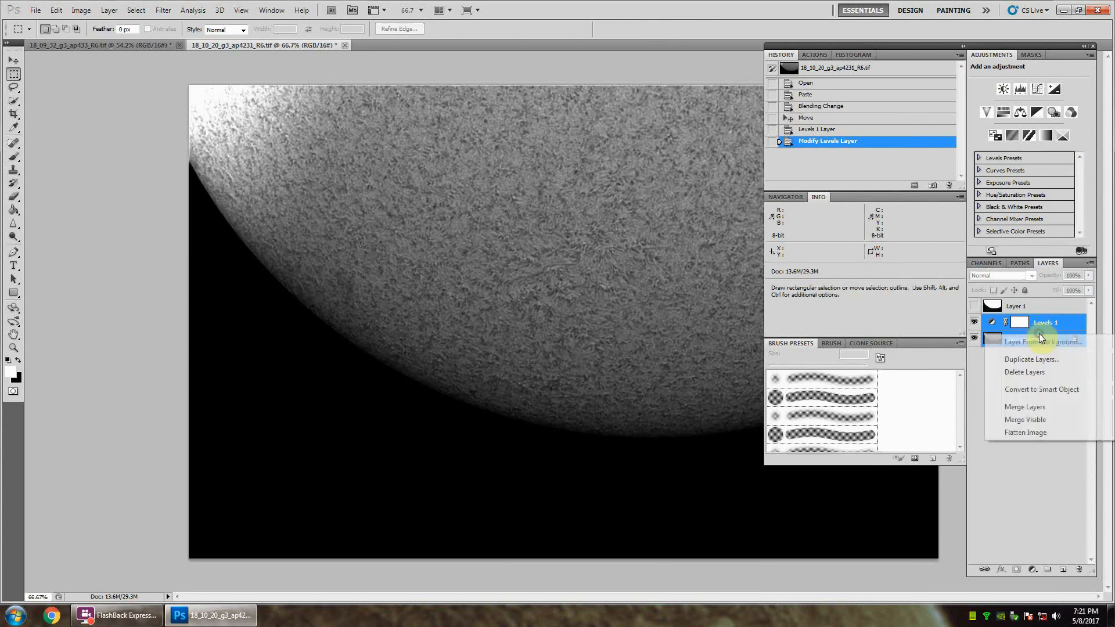
{"action": "left_click", "coordinate": [1041, 409]}
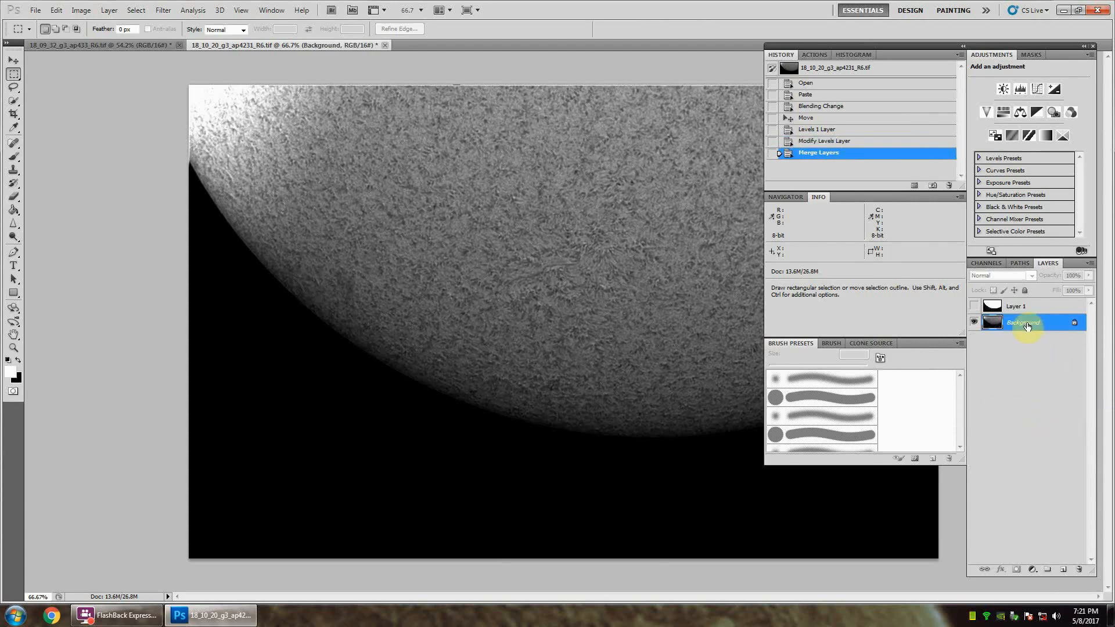
Step: Duplicate the Background layer and set the copy's blend mode to Soft Light
{"action": "right_click", "coordinate": [1027, 327]}
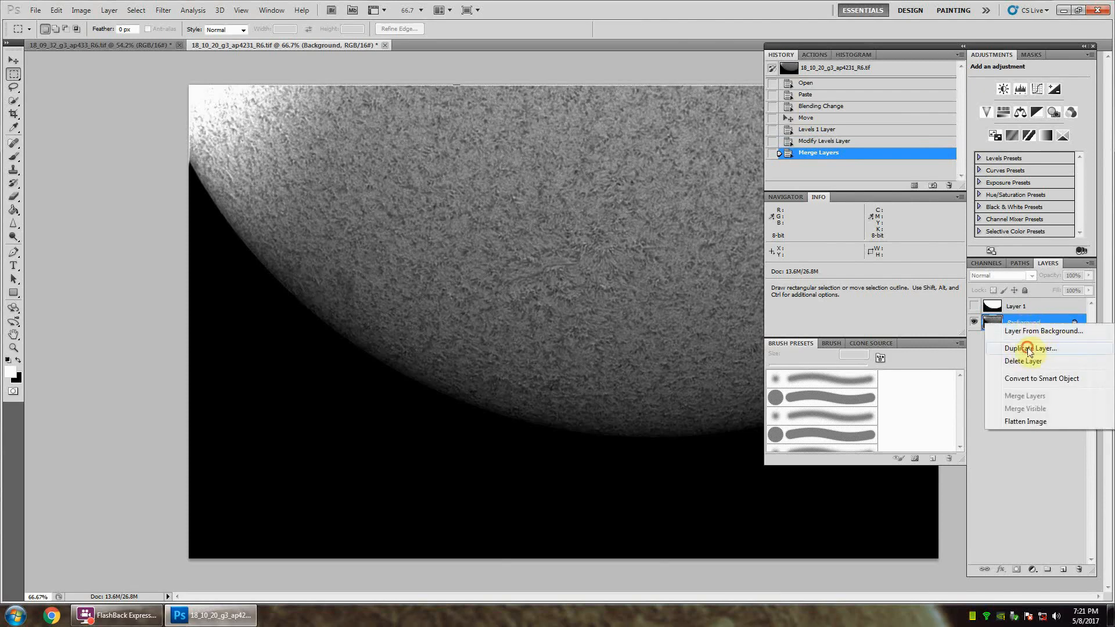
{"action": "left_click", "coordinate": [1030, 348]}
{"action": "left_click", "coordinate": [666, 191]}
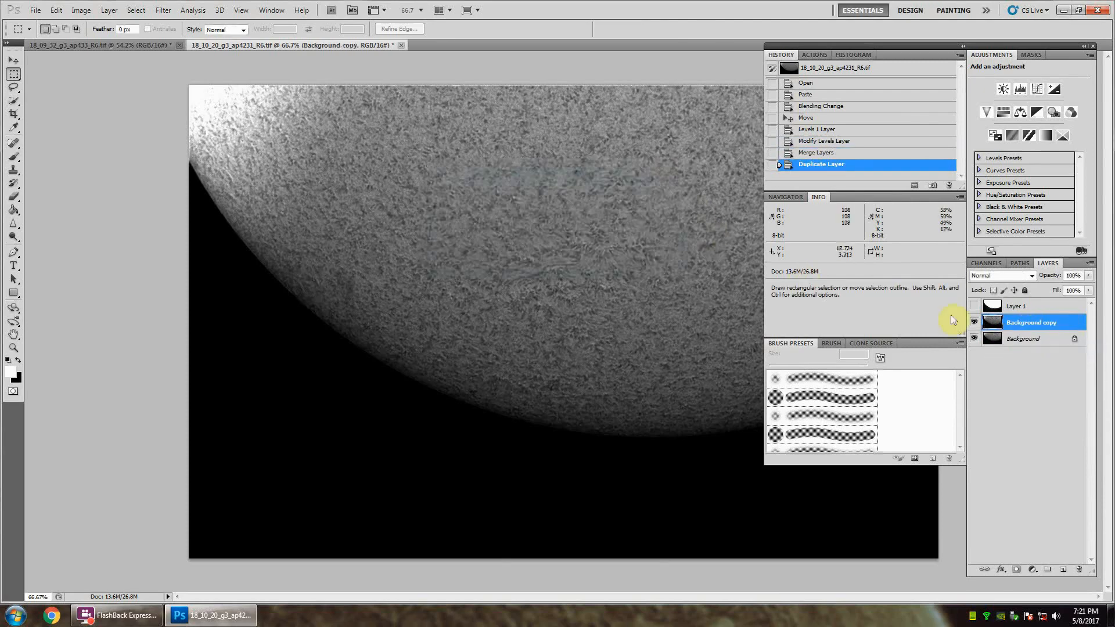
{"action": "left_click", "coordinate": [1033, 276]}
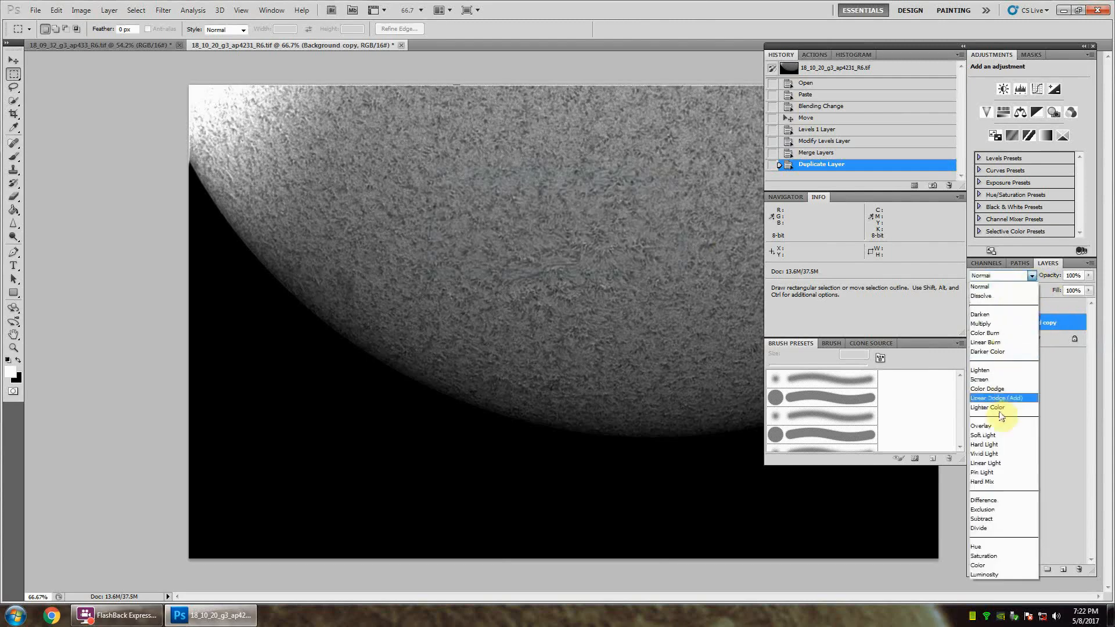
{"action": "left_click", "coordinate": [1001, 439]}
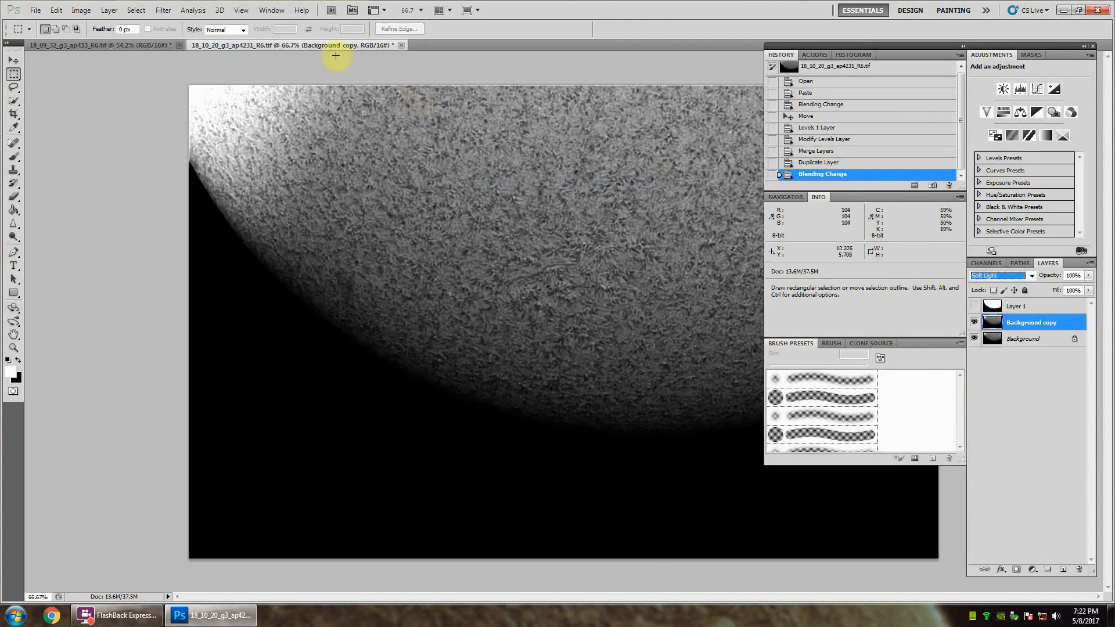
Step: Apply a High Pass filter with a 33.6-pixel radius to Background copy, comparing the result with the preview on and off
{"action": "left_click", "coordinate": [162, 11]}
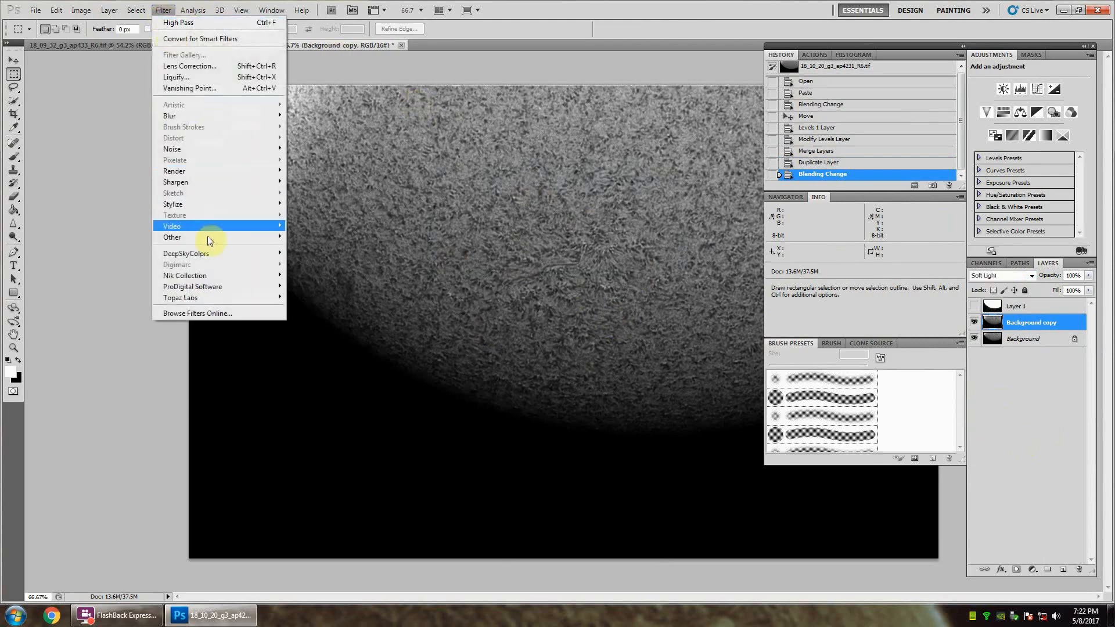
{"action": "mouse_move", "coordinate": [207, 237]}
{"action": "left_click", "coordinate": [312, 249]}
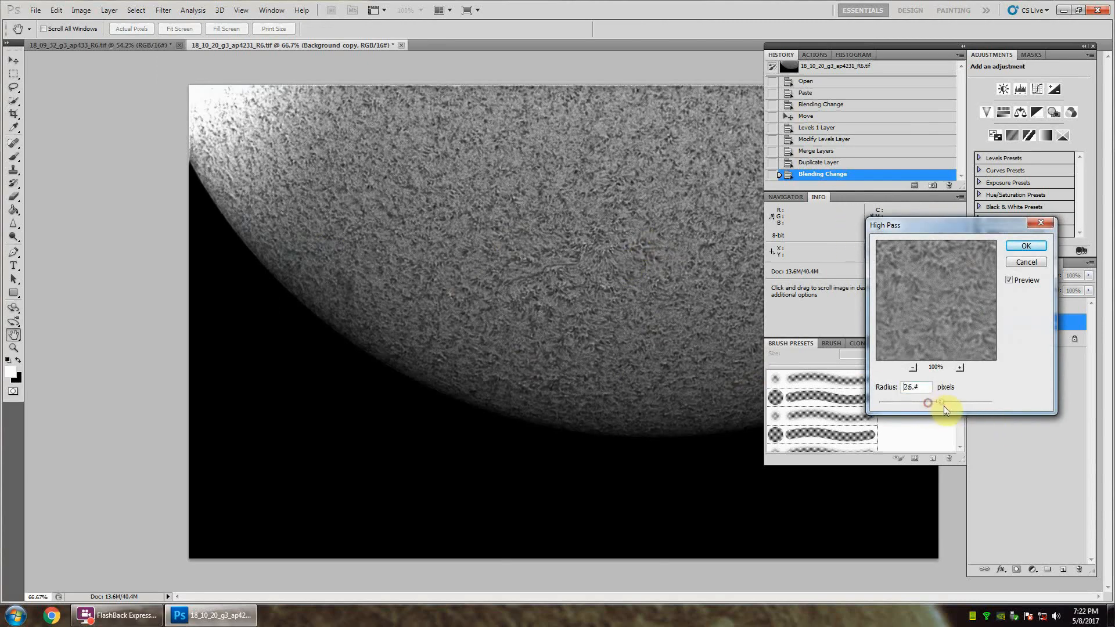
{"action": "left_click_drag", "start_coordinate": [949, 406], "coordinate": [944, 403]}
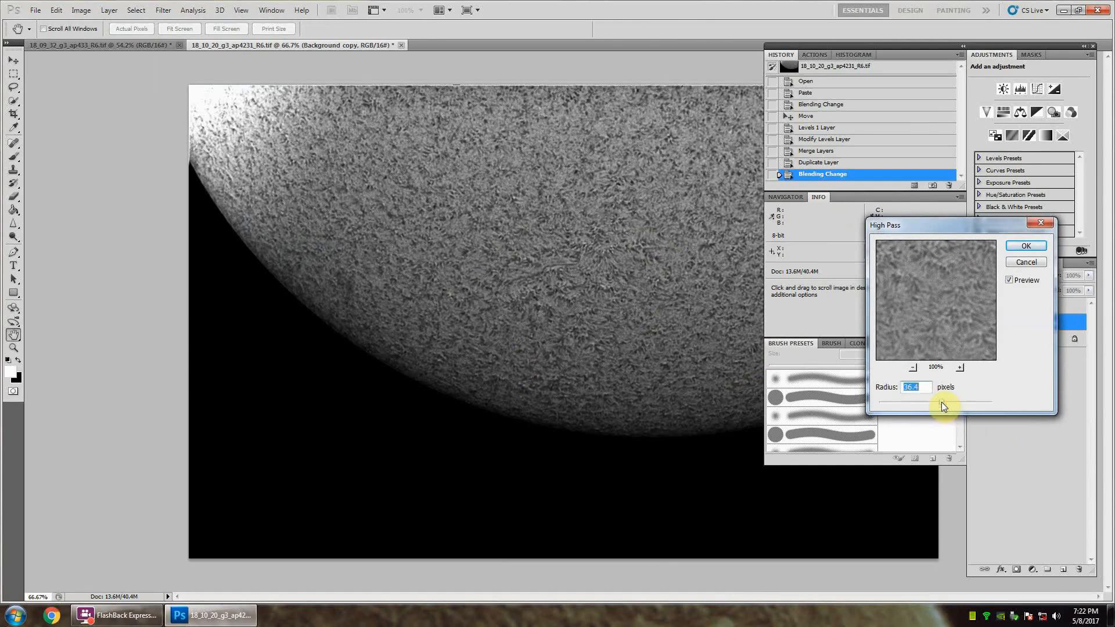
{"action": "left_click_drag", "start_coordinate": [941, 406], "coordinate": [940, 404]}
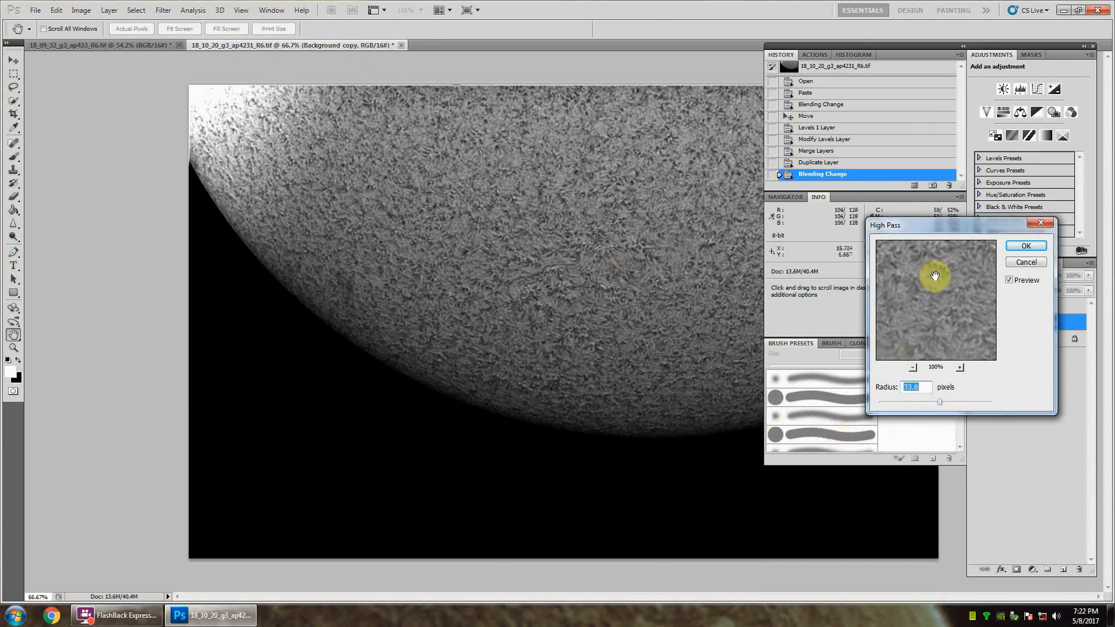
{"action": "left_click", "coordinate": [1009, 280]}
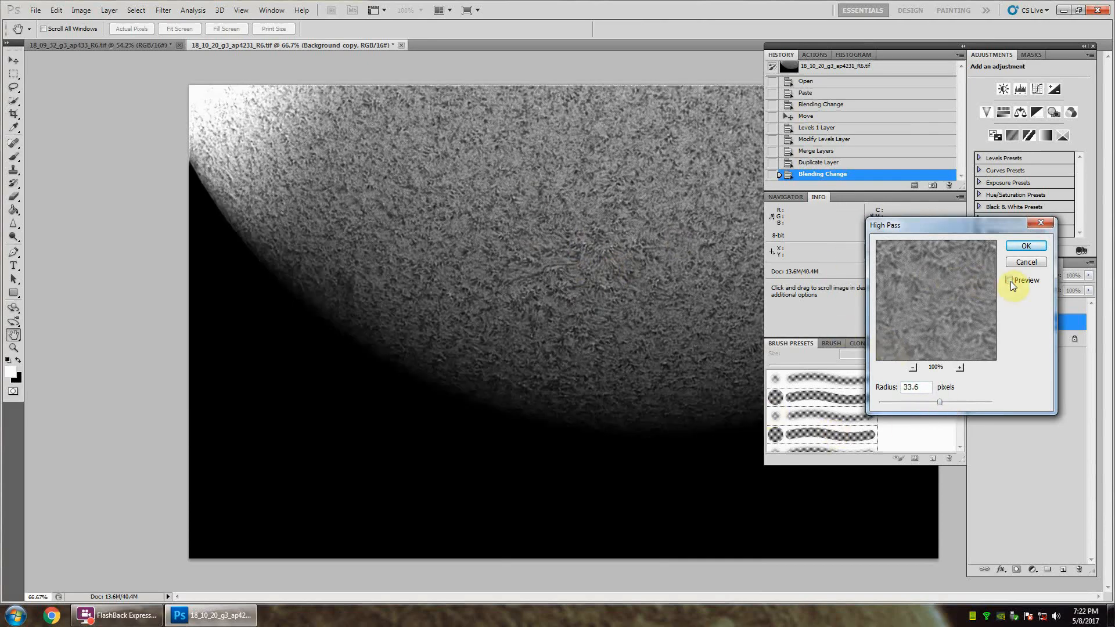
{"action": "left_click", "coordinate": [1009, 280]}
{"action": "left_click", "coordinate": [1010, 280]}
{"action": "left_click", "coordinate": [1010, 281]}
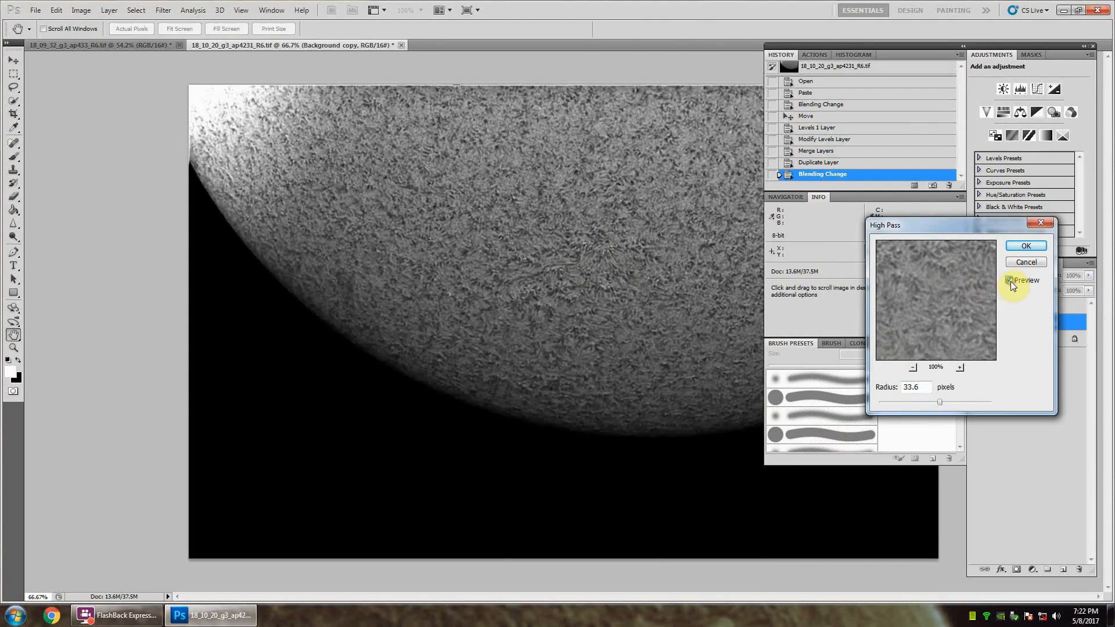
{"action": "left_click", "coordinate": [1024, 249]}
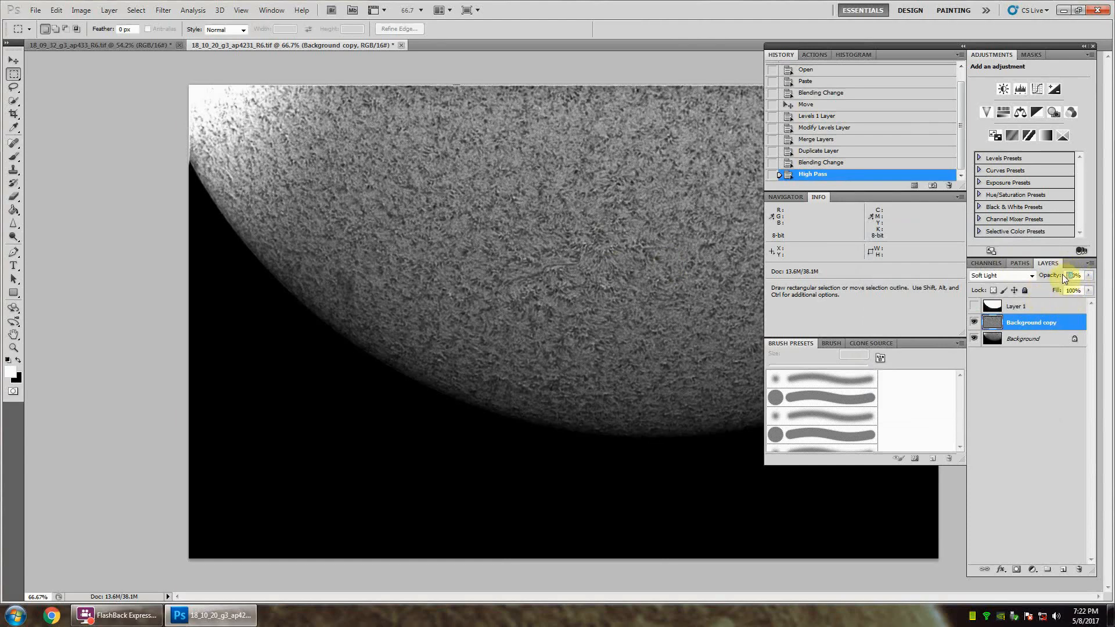
Step: Set Background copy's opacity to 80% and merge it with the Background layer
{"action": "type", "text": "80"}
{"action": "key", "text": "Return"}
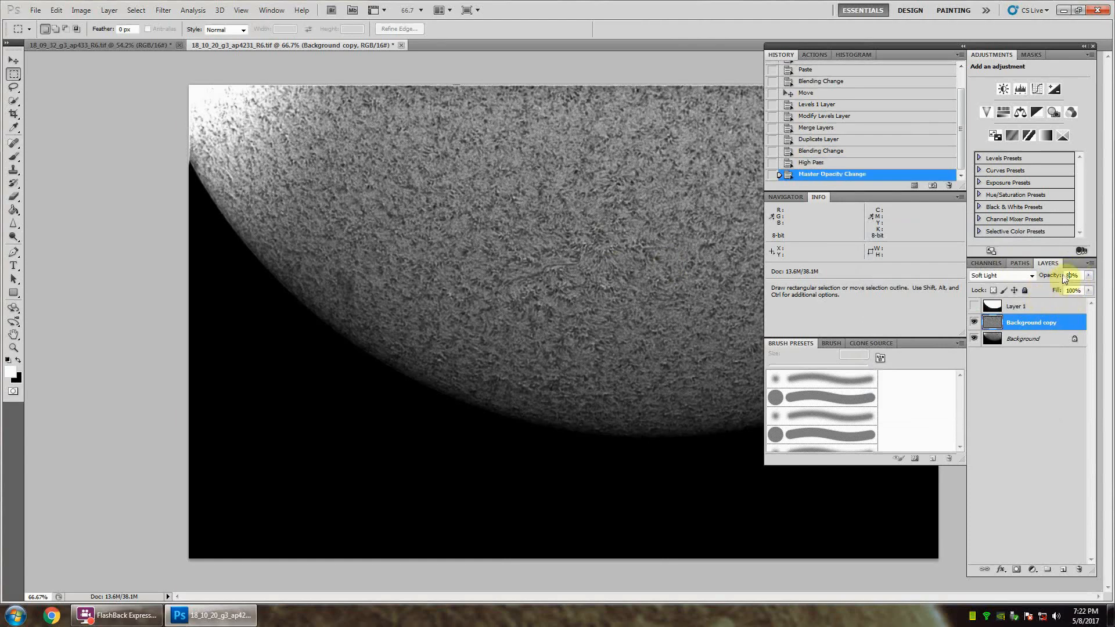
{"action": "left_click", "coordinate": [1030, 341], "text": "shift"}
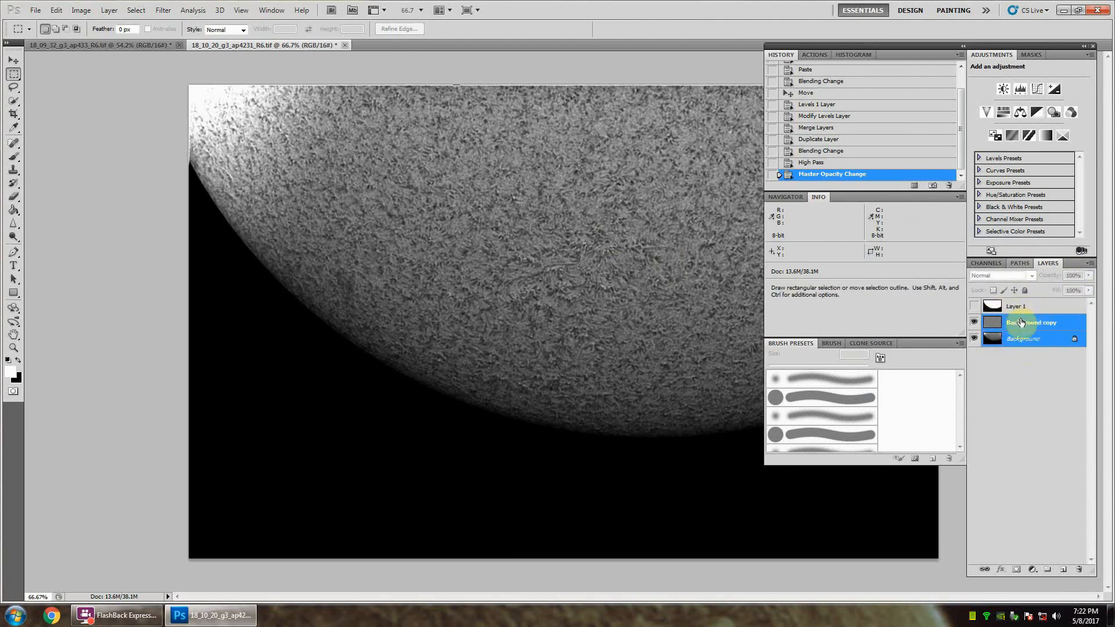
{"action": "right_click", "coordinate": [1032, 326]}
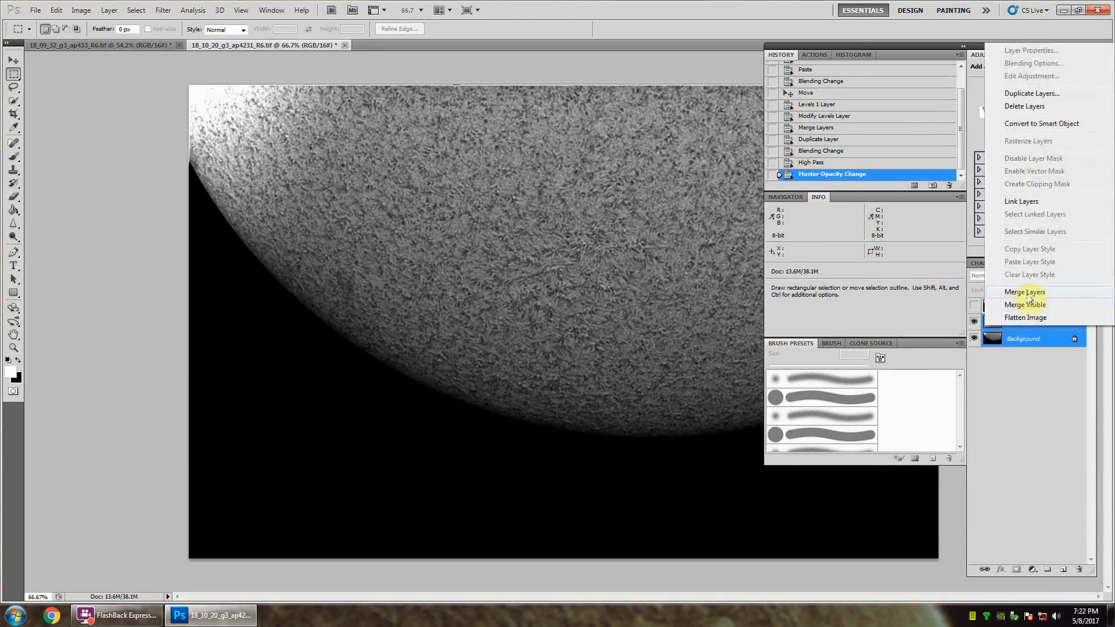
{"action": "left_click", "coordinate": [1026, 292]}
Step: Duplicate the sharpened Background layer for a second pass and set the duplicate to Soft Light blending
{"action": "left_click", "coordinate": [1031, 324]}
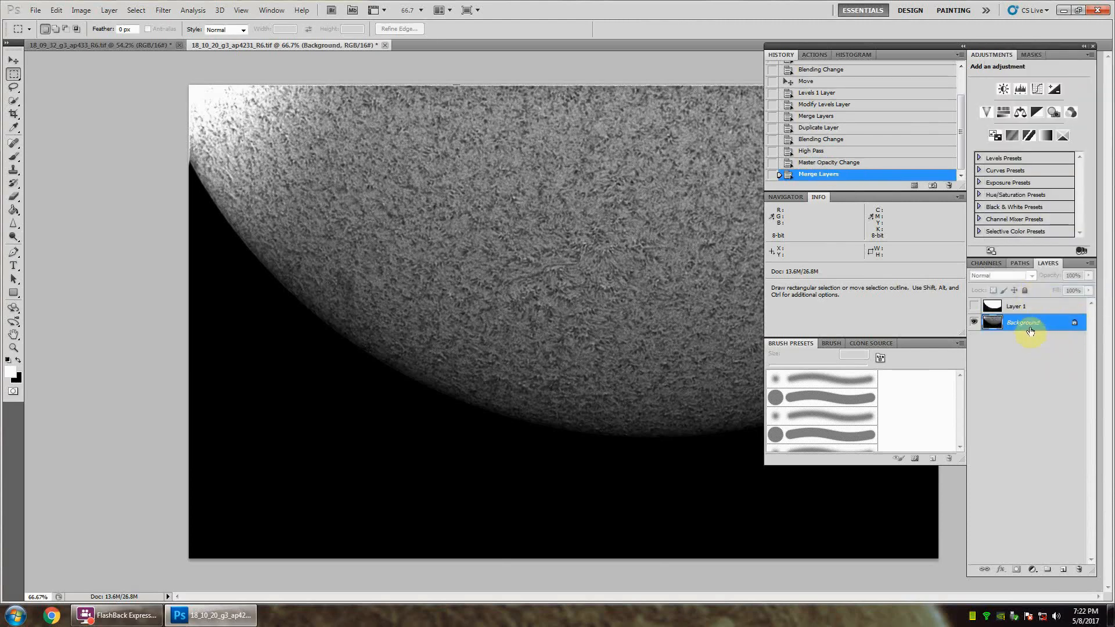
{"action": "right_click", "coordinate": [1029, 327]}
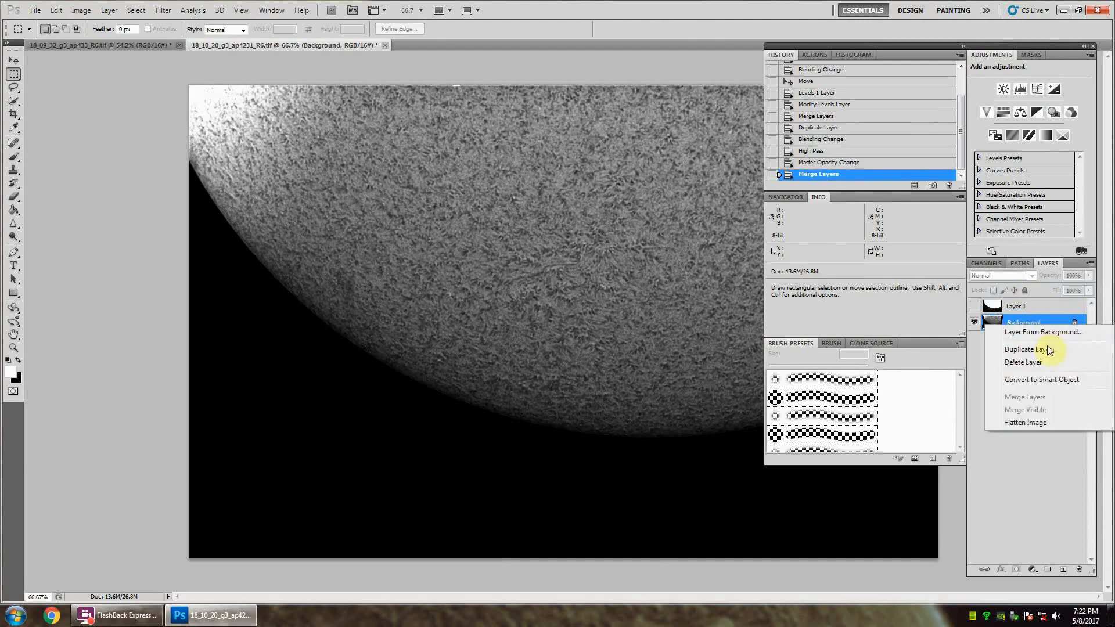
{"action": "left_click", "coordinate": [1050, 346]}
{"action": "left_click", "coordinate": [669, 192]}
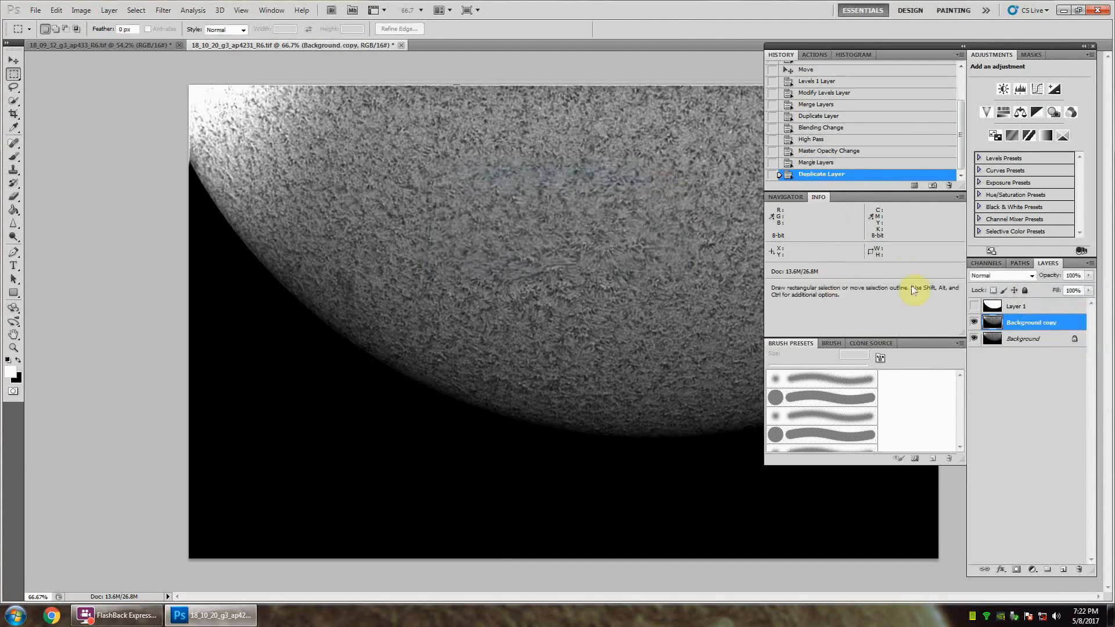
{"action": "left_click", "coordinate": [1002, 274]}
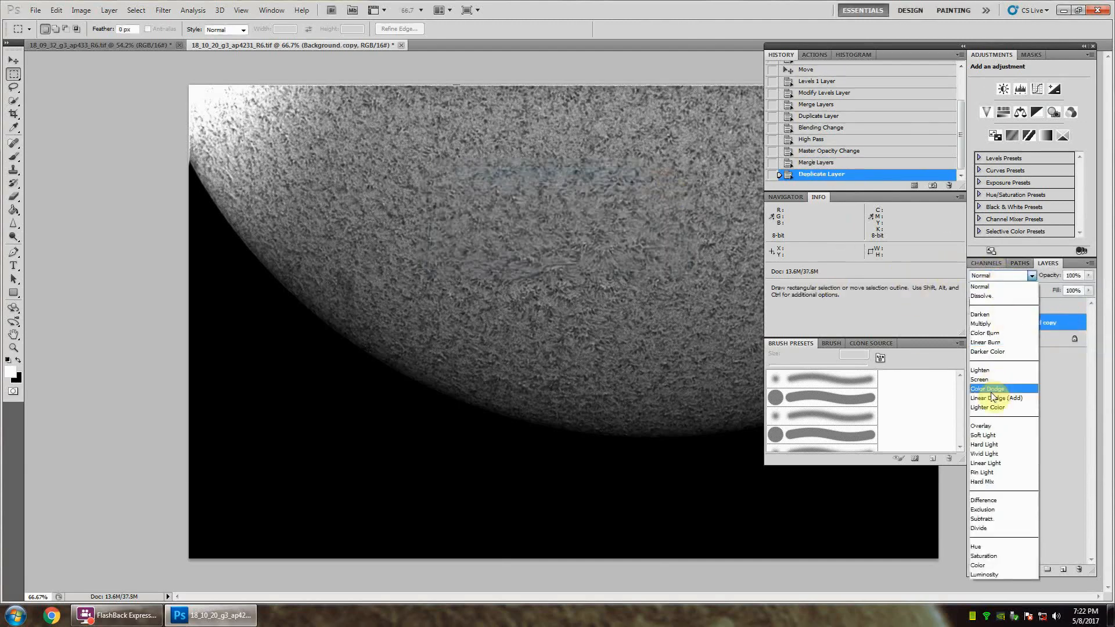
{"action": "left_click", "coordinate": [983, 435]}
Step: Apply a High Pass filter with a 20.5-pixel radius to the new Background copy, inspecting the surface detail in the preview
{"action": "left_click", "coordinate": [163, 10]}
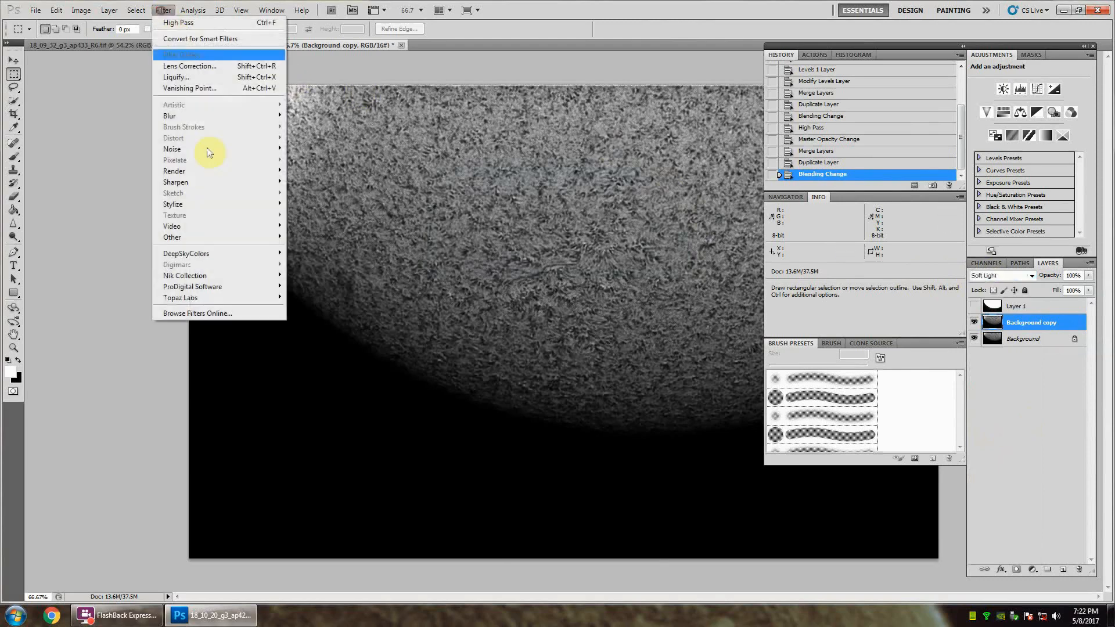
{"action": "mouse_move", "coordinate": [211, 237]}
{"action": "left_click", "coordinate": [311, 248]}
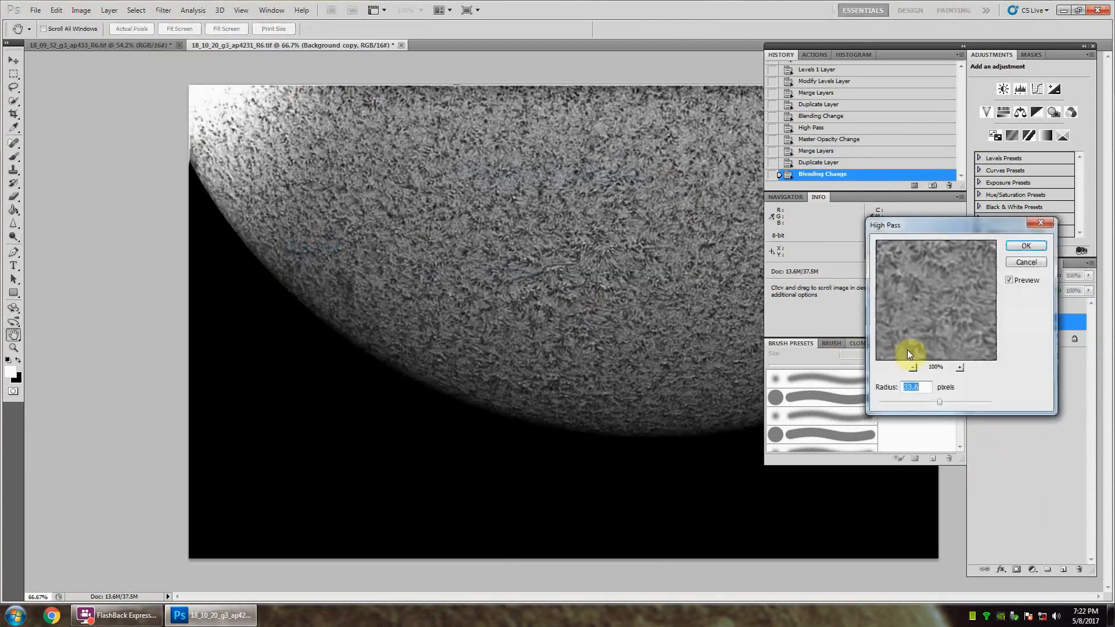
{"action": "left_click", "coordinate": [925, 402]}
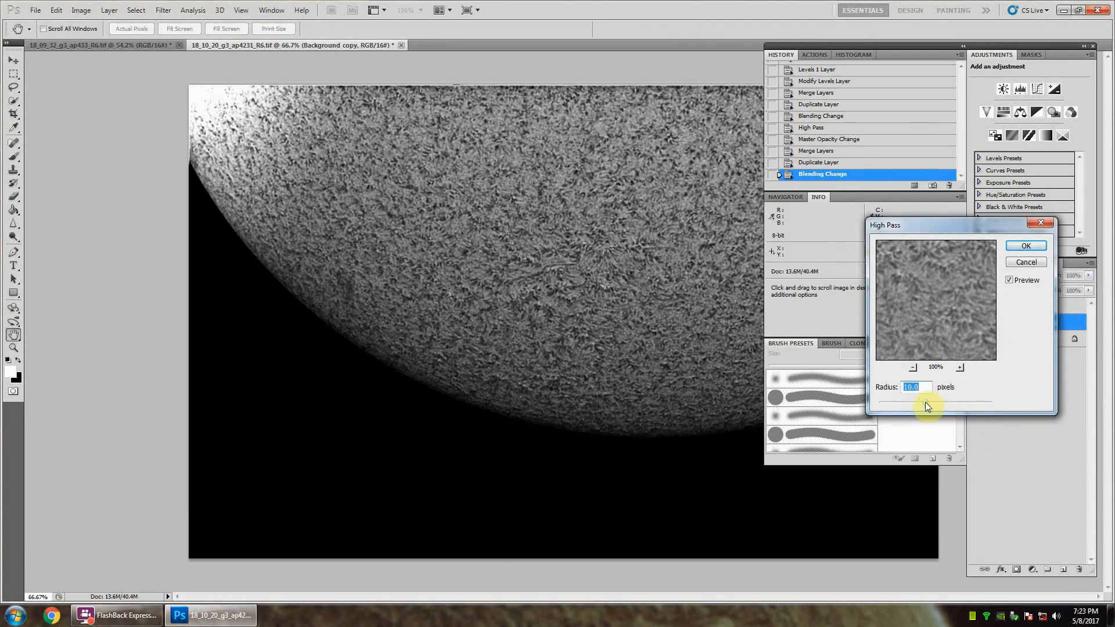
{"action": "left_click", "coordinate": [934, 404]}
{"action": "left_click_drag", "start_coordinate": [937, 290], "coordinate": [938, 318]}
{"action": "left_click", "coordinate": [939, 318]}
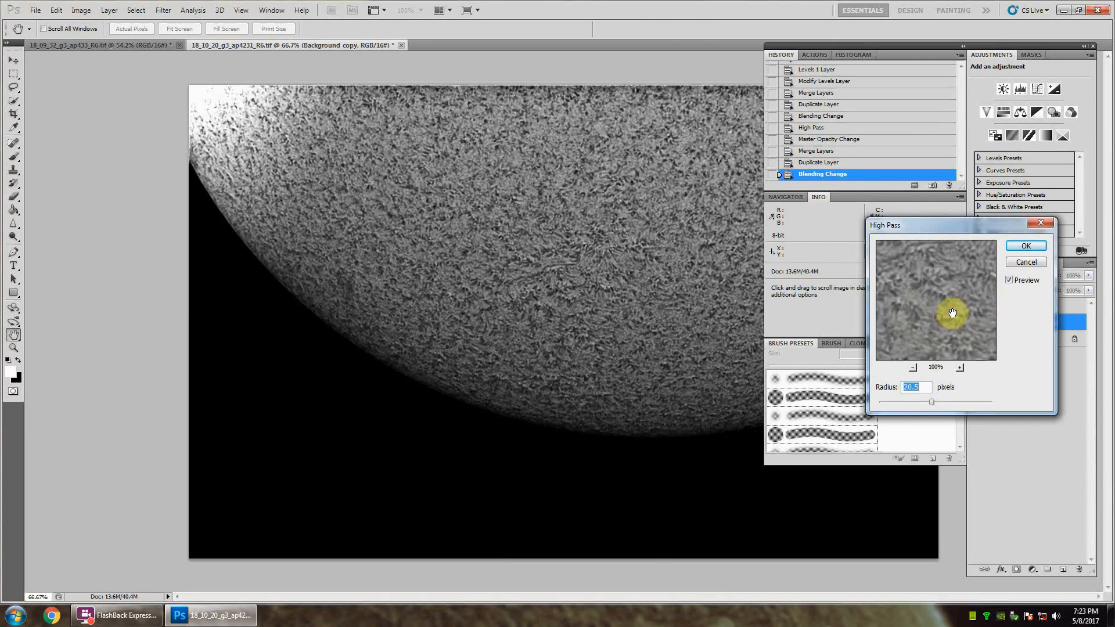
{"action": "left_click", "coordinate": [1035, 247]}
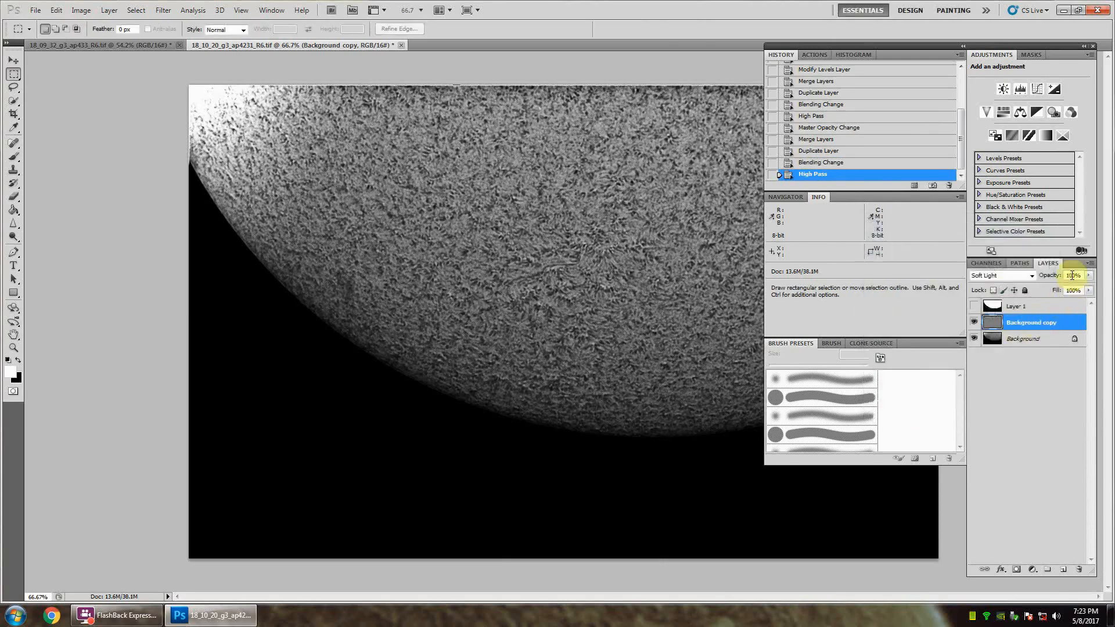
Step: Lower the opacity of the second High Pass layer and merge it into the Background layer
{"action": "left_click_drag", "start_coordinate": [1066, 280], "coordinate": [1054, 280]}
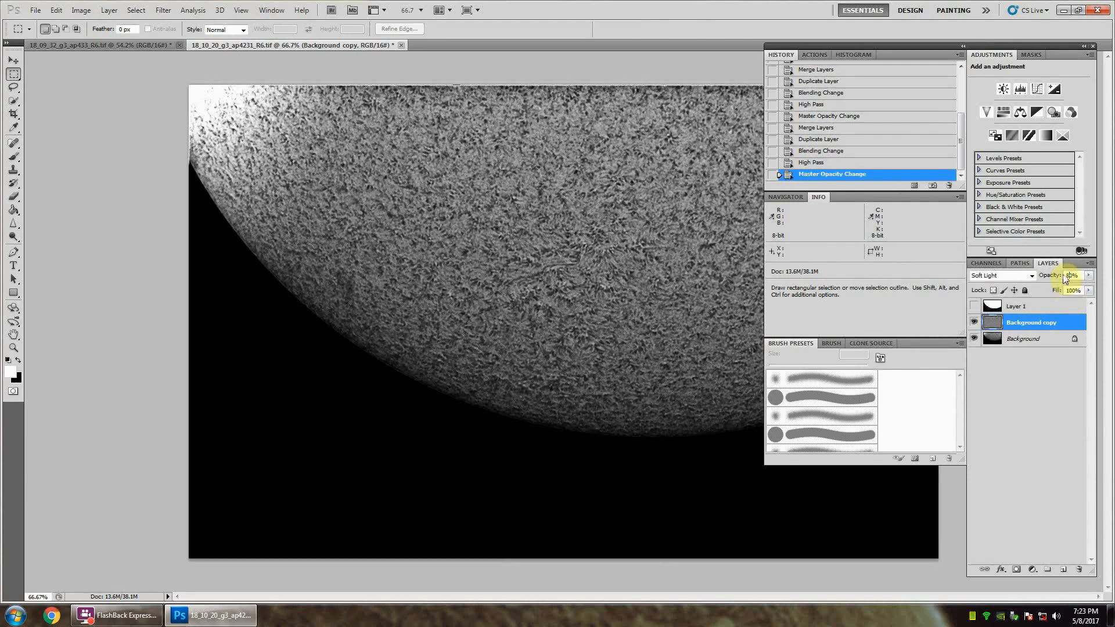
{"action": "left_click", "coordinate": [1033, 342], "text": "shift"}
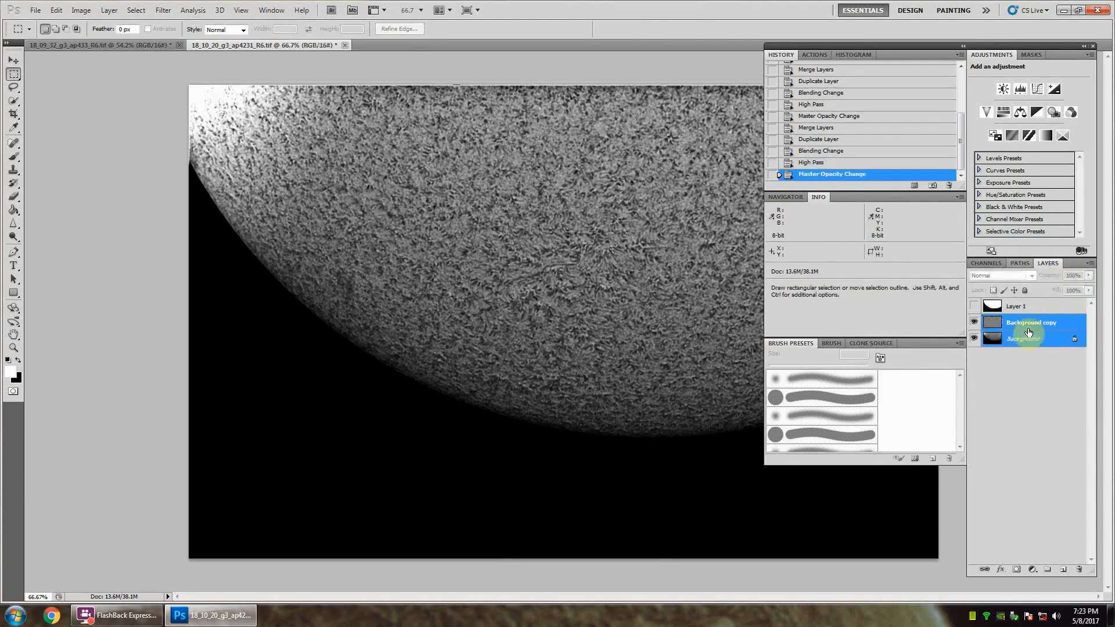
{"action": "right_click", "coordinate": [1028, 329]}
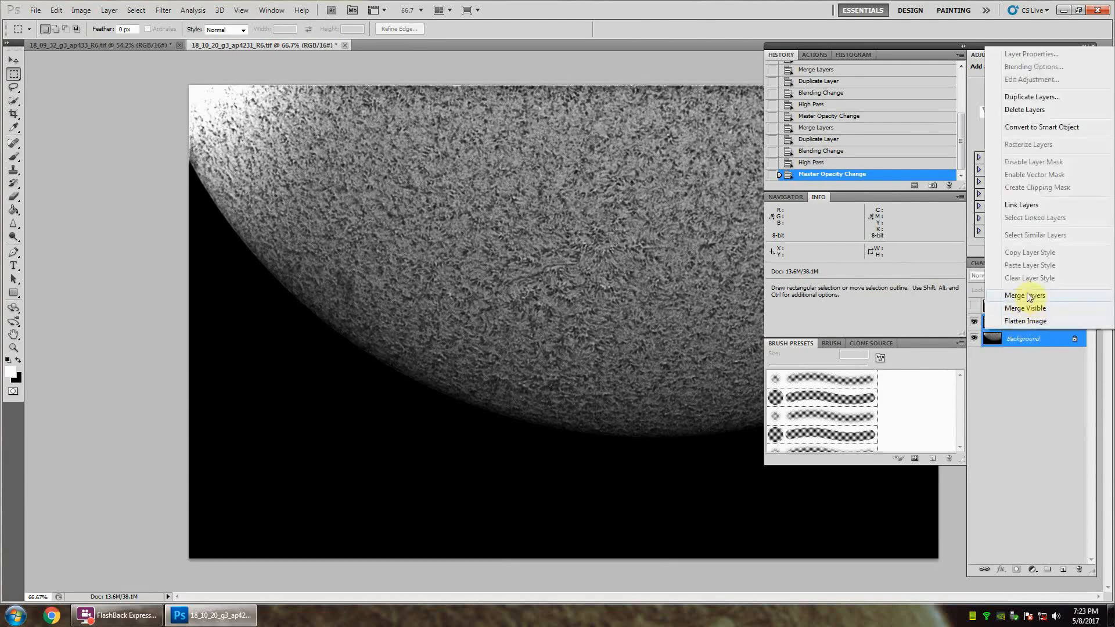
{"action": "left_click", "coordinate": [1027, 296]}
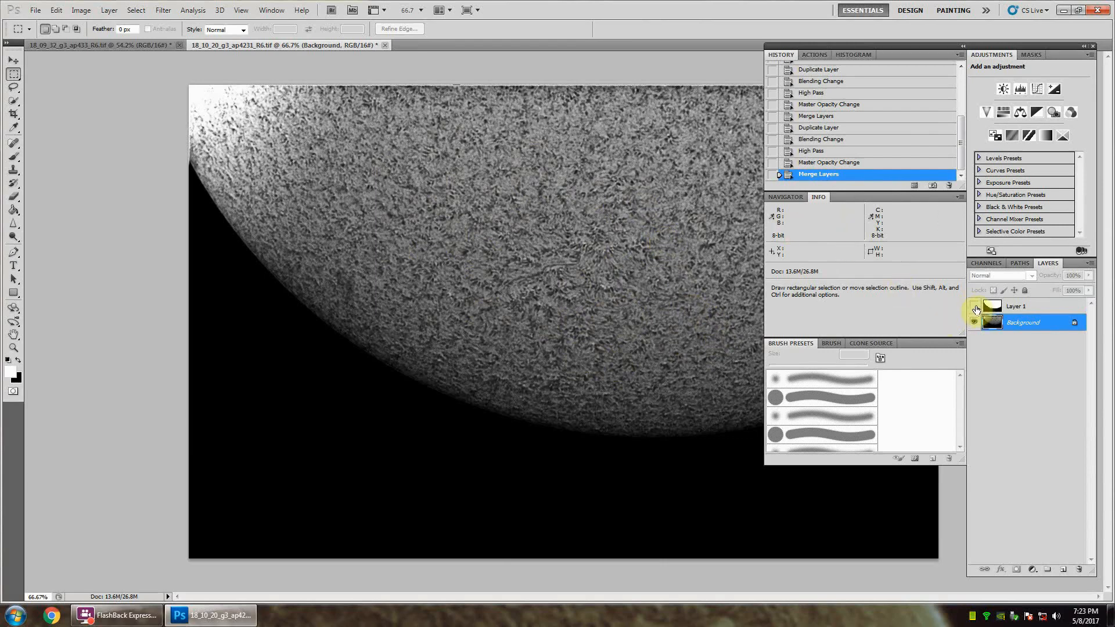
Step: Show the hidden Layer 1 containing the prominences above the sharpened surface
{"action": "left_click", "coordinate": [976, 308]}
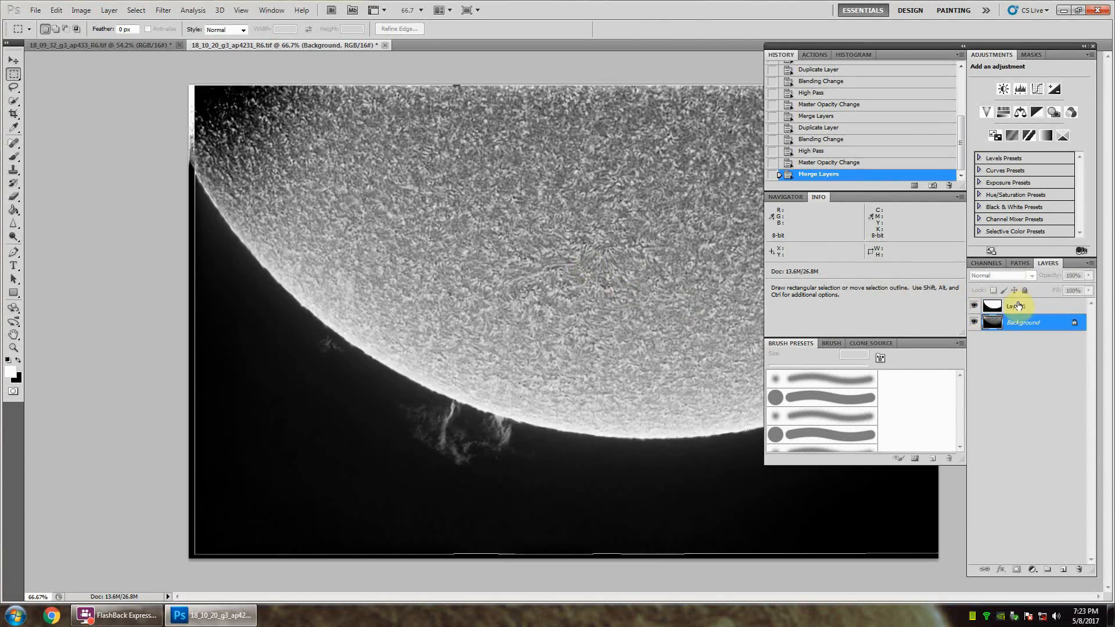
Step: Hide Layer 1 and add a Brightness/Contrast adjustment layer with contrast 19 directly above the Background layer
{"action": "left_click", "coordinate": [1018, 306]}
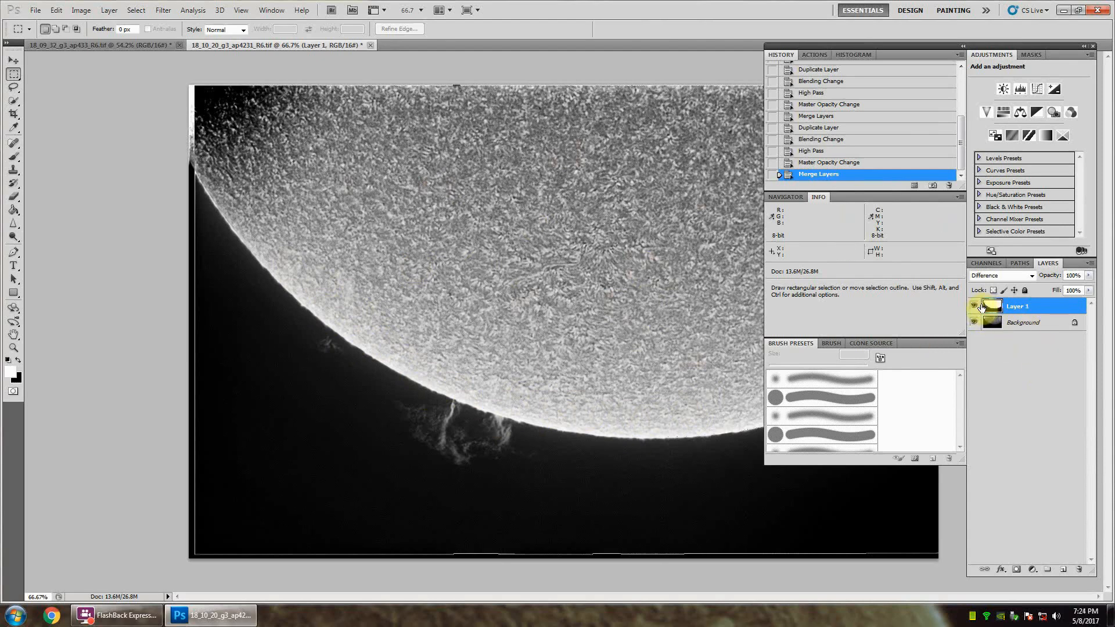
{"action": "left_click", "coordinate": [974, 306]}
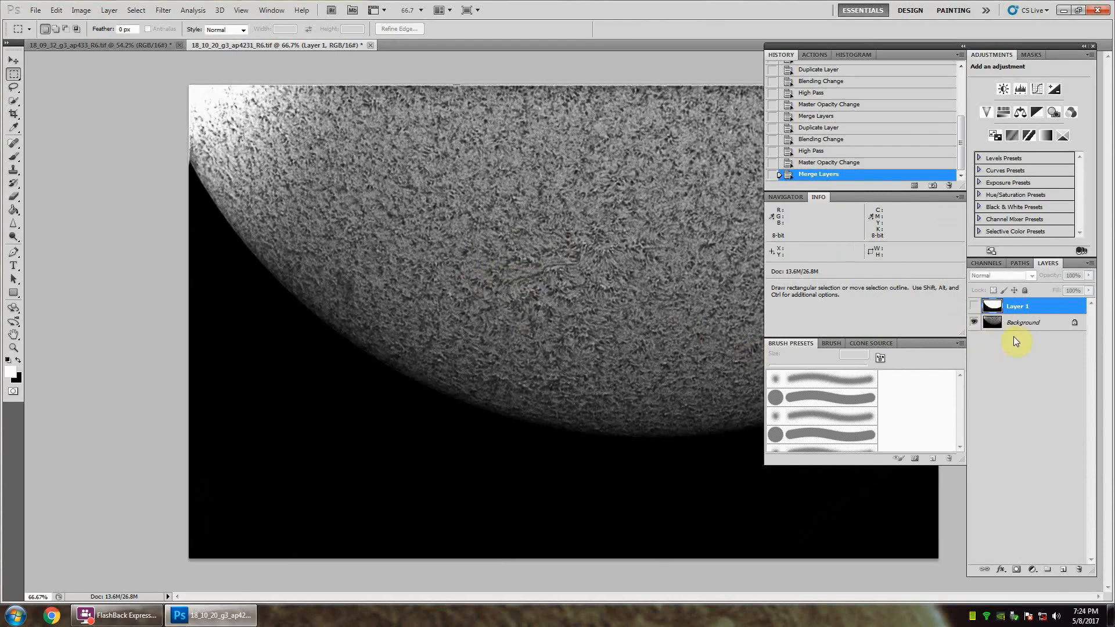
{"action": "left_click", "coordinate": [1003, 90]}
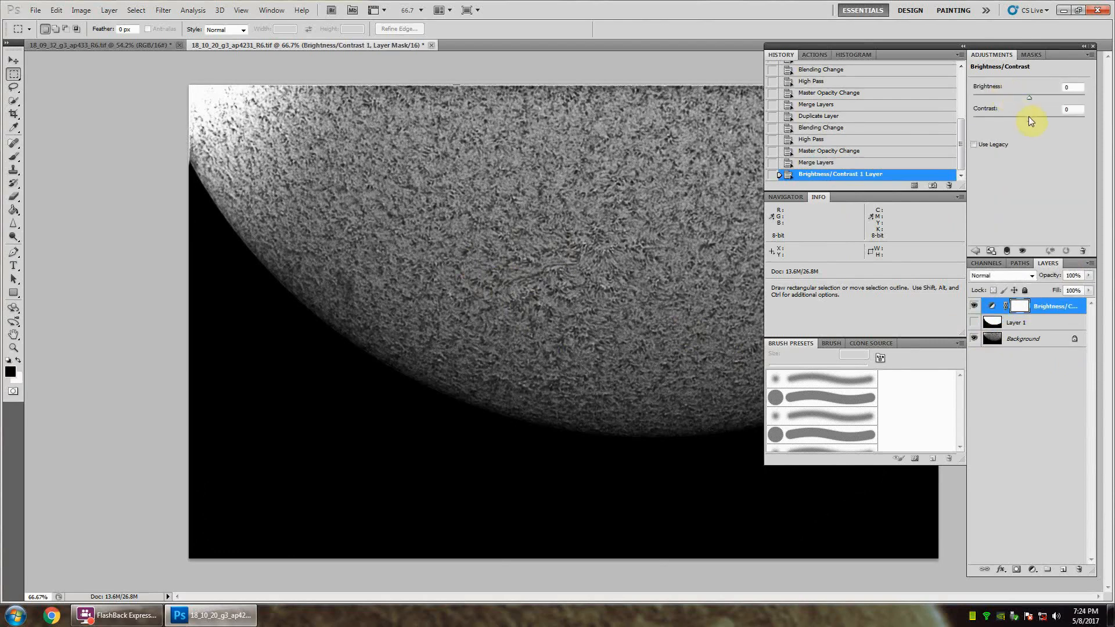
{"action": "left_click_drag", "start_coordinate": [1029, 120], "coordinate": [1040, 123]}
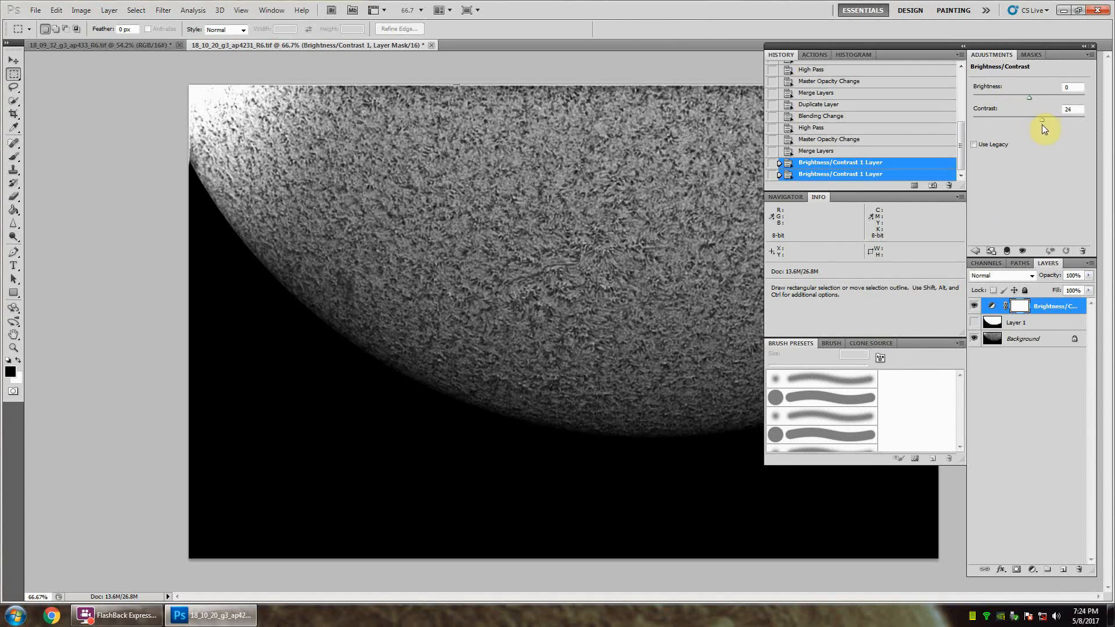
{"action": "left_click", "coordinate": [1040, 123]}
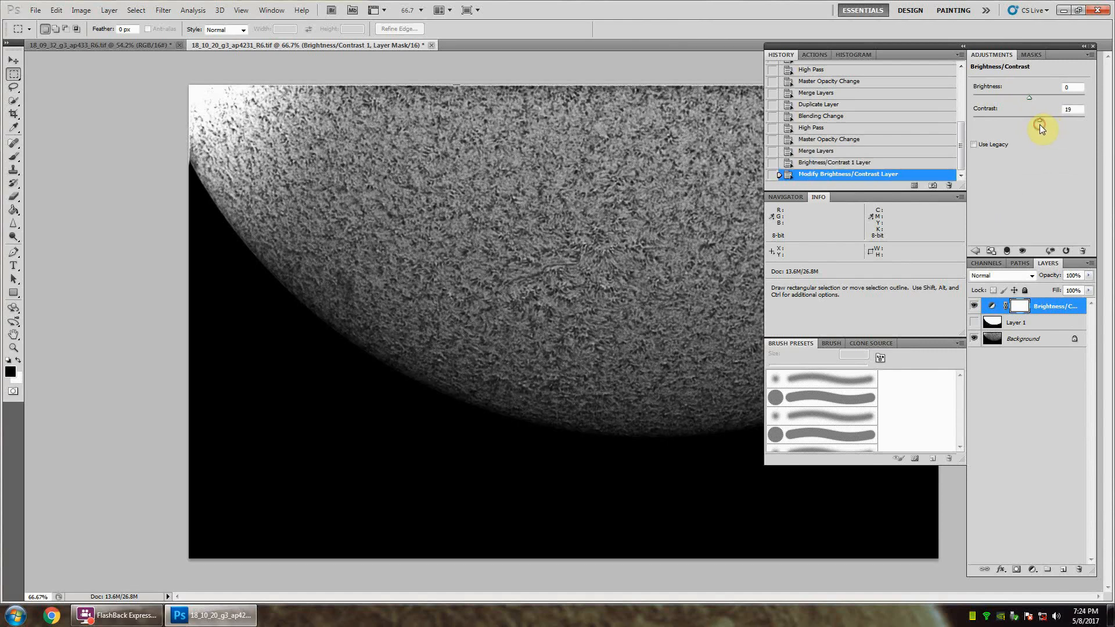
{"action": "left_click_drag", "start_coordinate": [1040, 306], "coordinate": [1025, 332]}
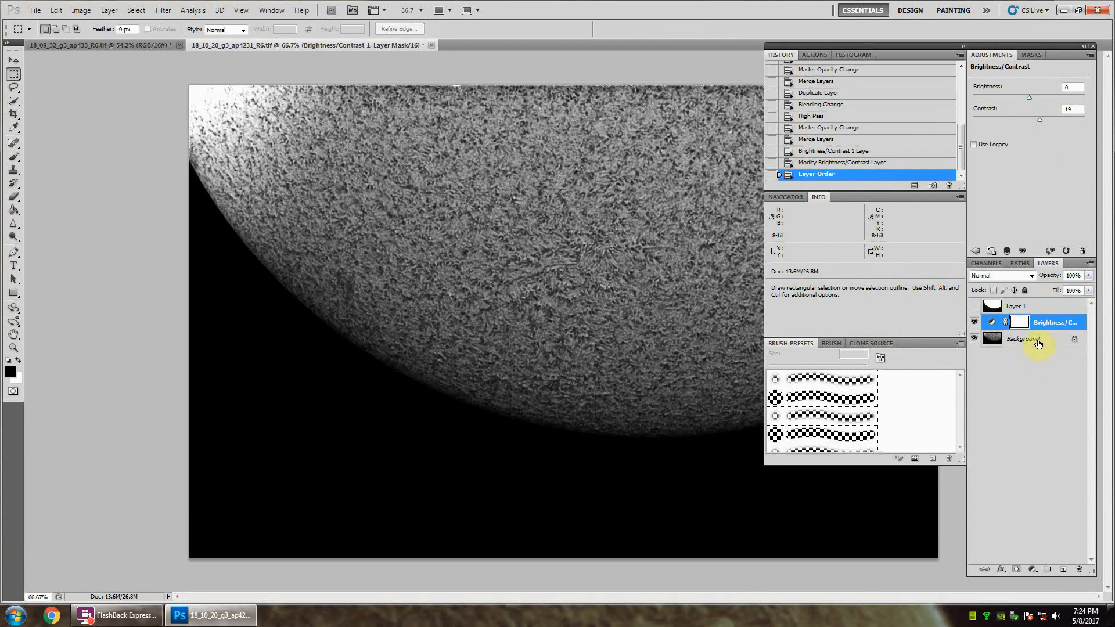
Step: Duplicate the Background layer under its default name, keeping the copy below the Brightness/Contrast adjustment
{"action": "left_click", "coordinate": [1039, 342]}
{"action": "right_click", "coordinate": [1029, 343]}
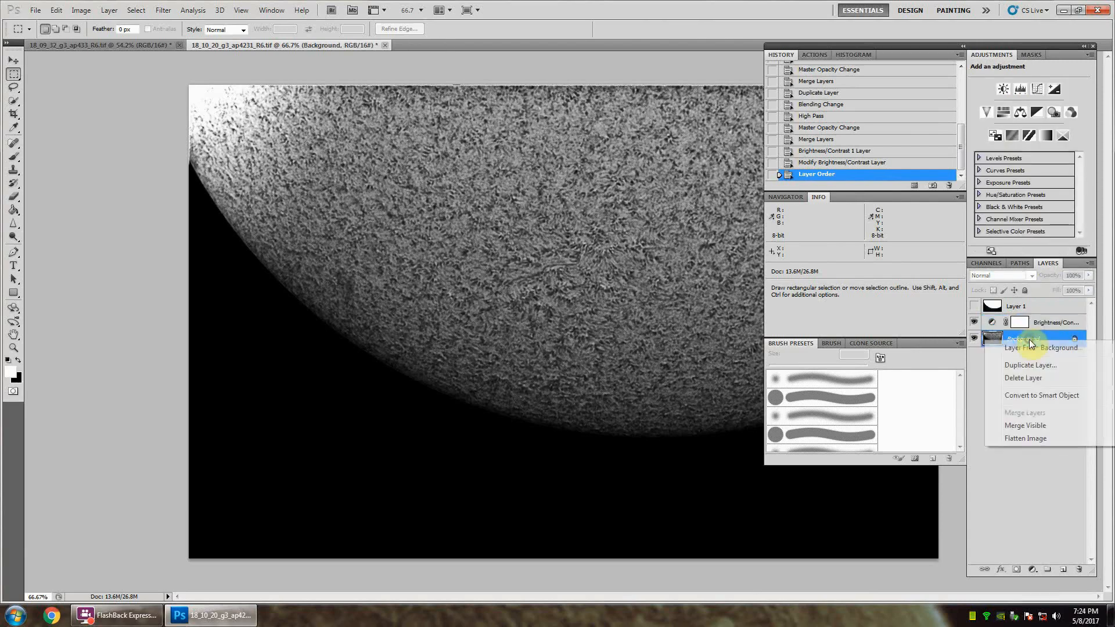
{"action": "left_click", "coordinate": [1029, 366]}
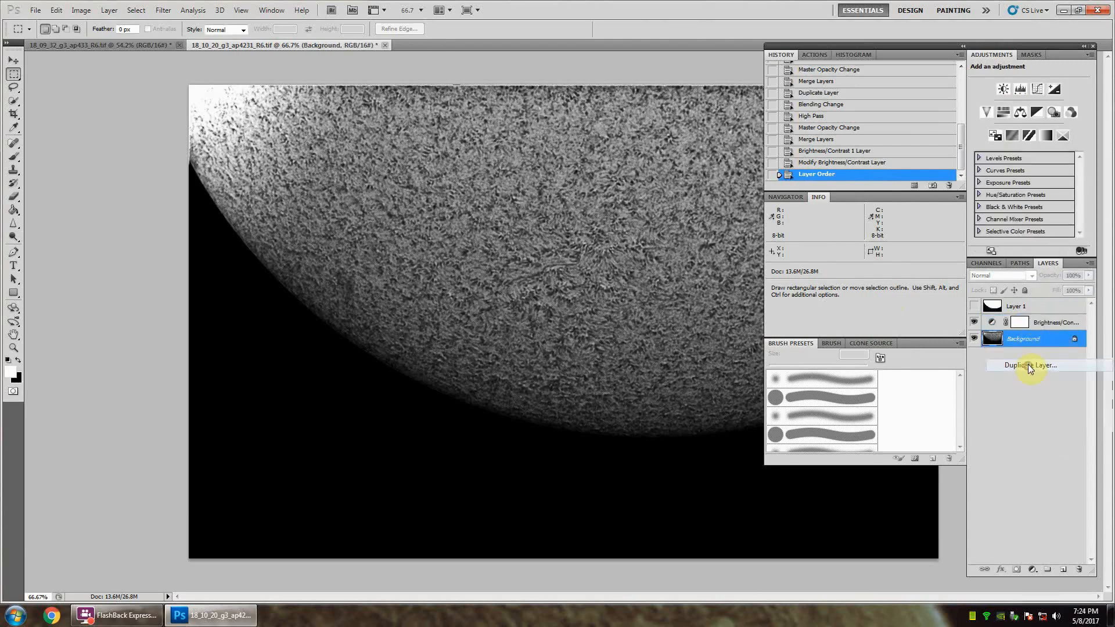
{"action": "left_click", "coordinate": [655, 189]}
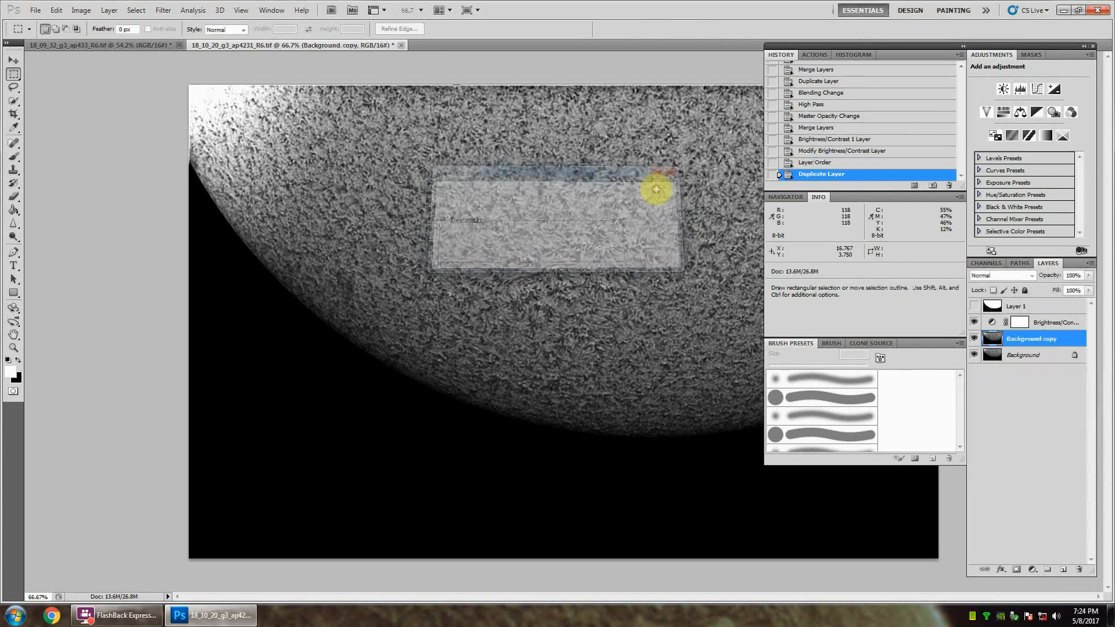
Step: Apply Unsharp Mask to the Background copy with an amount of about 67% and a 1.0-pixel radius, comparing strengths in the preview
{"action": "left_click", "coordinate": [169, 13]}
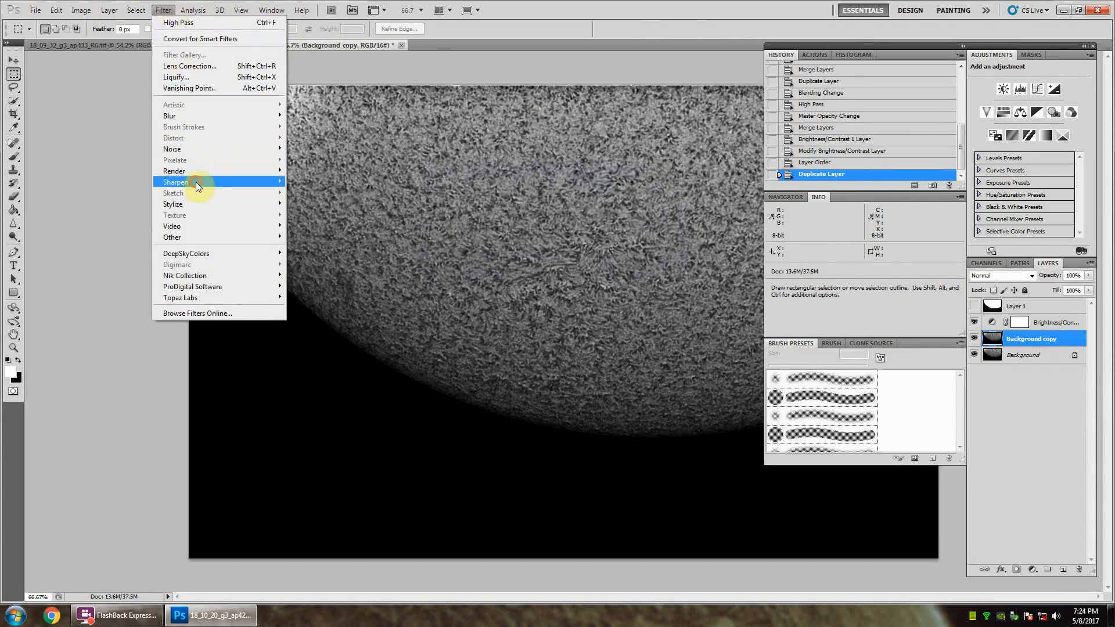
{"action": "mouse_move", "coordinate": [267, 182]}
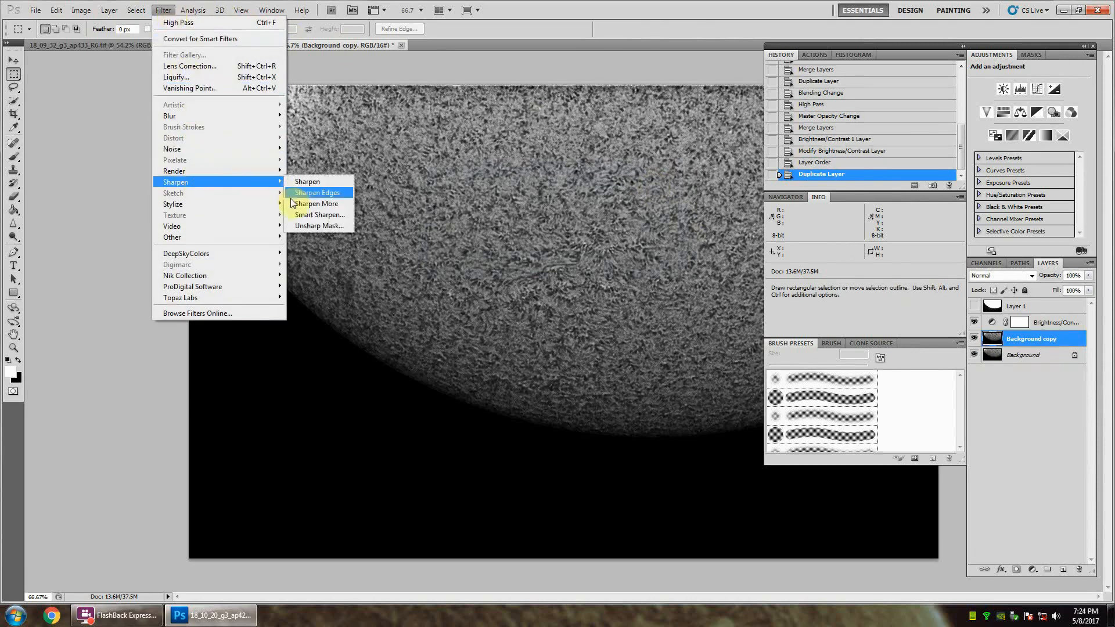
{"action": "left_click", "coordinate": [323, 227]}
{"action": "left_click_drag", "start_coordinate": [190, 190], "coordinate": [852, 187]}
{"action": "left_click_drag", "start_coordinate": [822, 241], "coordinate": [817, 271]}
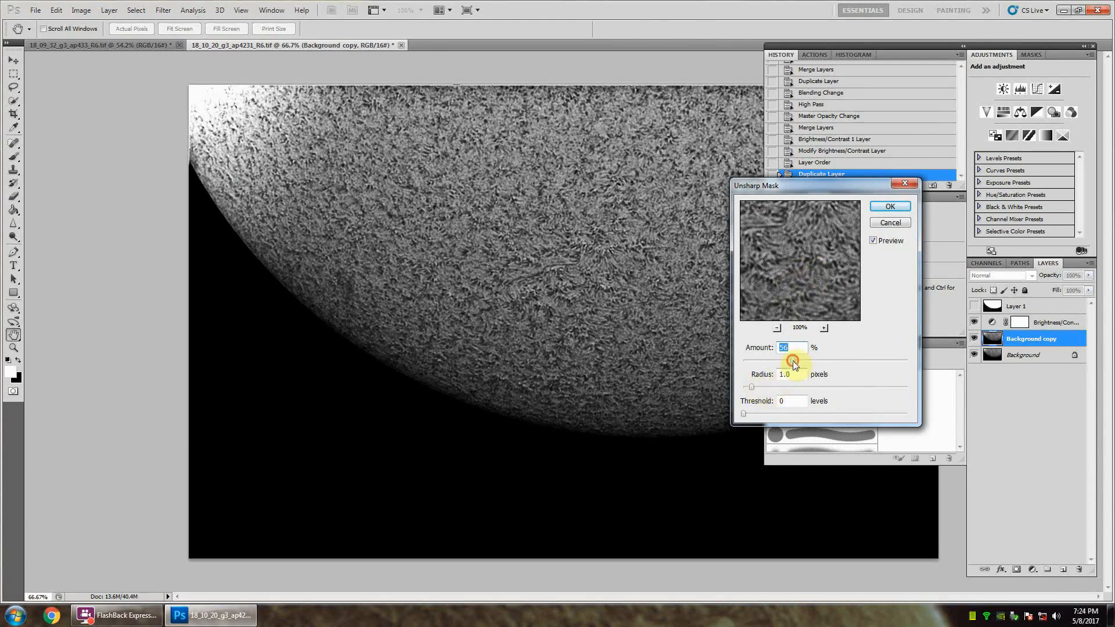
{"action": "mouse_move", "coordinate": [809, 269]}
{"action": "left_mouse_down"}
{"action": "mouse_move", "coordinate": [775, 302]}
{"action": "mouse_move", "coordinate": [817, 232]}
{"action": "mouse_move", "coordinate": [779, 279]}
{"action": "mouse_move", "coordinate": [809, 259]}
{"action": "left_mouse_up"}
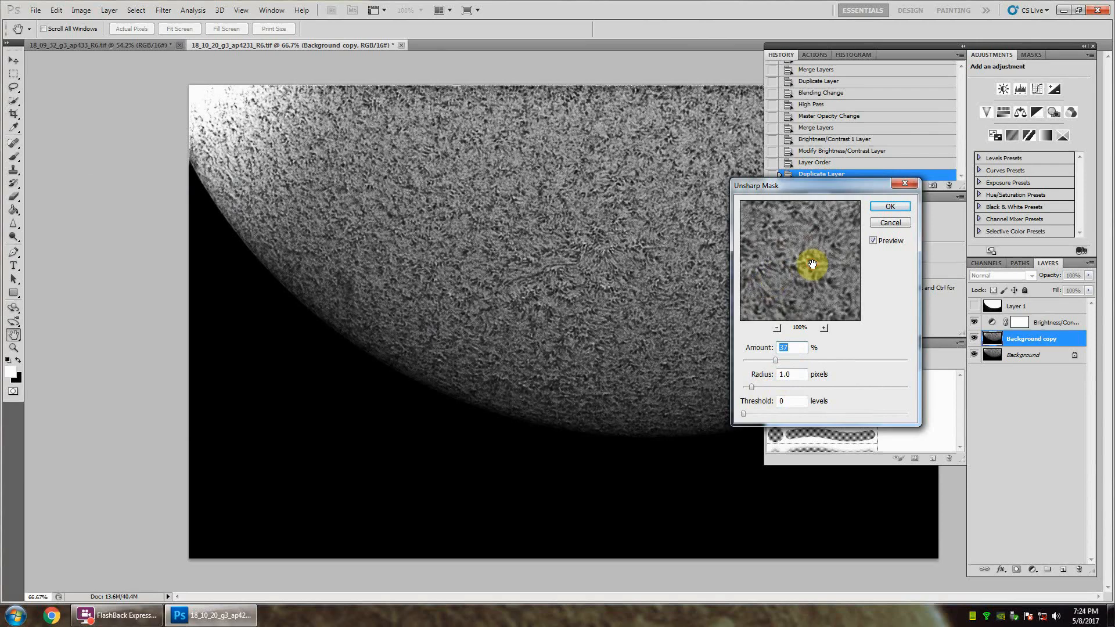
{"action": "left_click", "coordinate": [775, 361]}
{"action": "mouse_move", "coordinate": [780, 259]}
{"action": "left_mouse_down"}
{"action": "mouse_move", "coordinate": [829, 274]}
{"action": "mouse_move", "coordinate": [787, 251]}
{"action": "mouse_move", "coordinate": [792, 259]}
{"action": "left_mouse_up"}
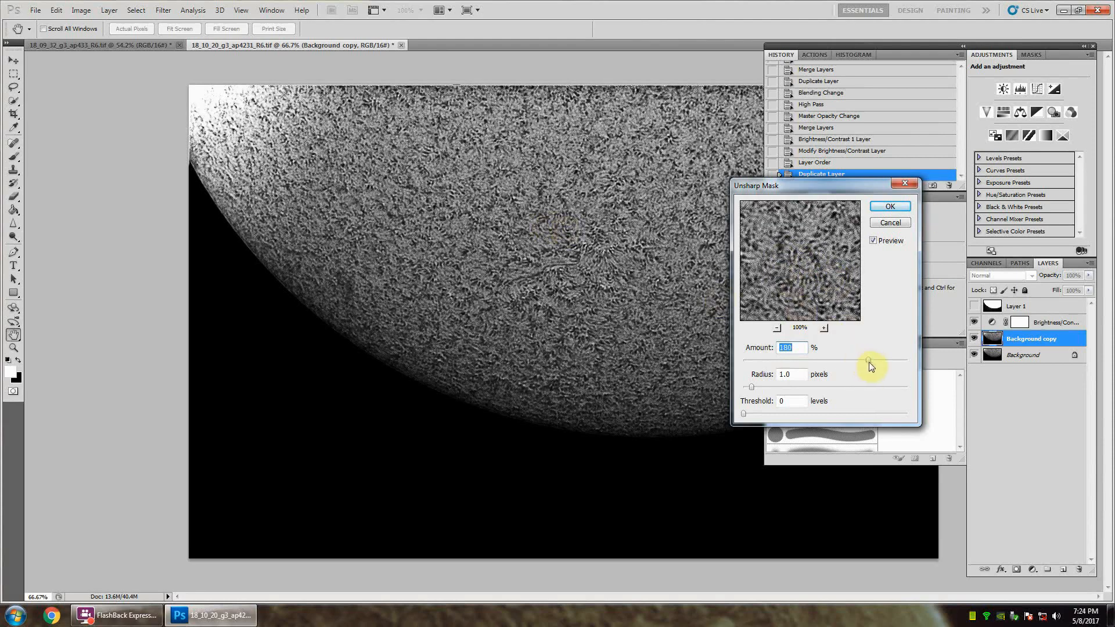
{"action": "left_click_drag", "start_coordinate": [869, 361], "coordinate": [818, 363]}
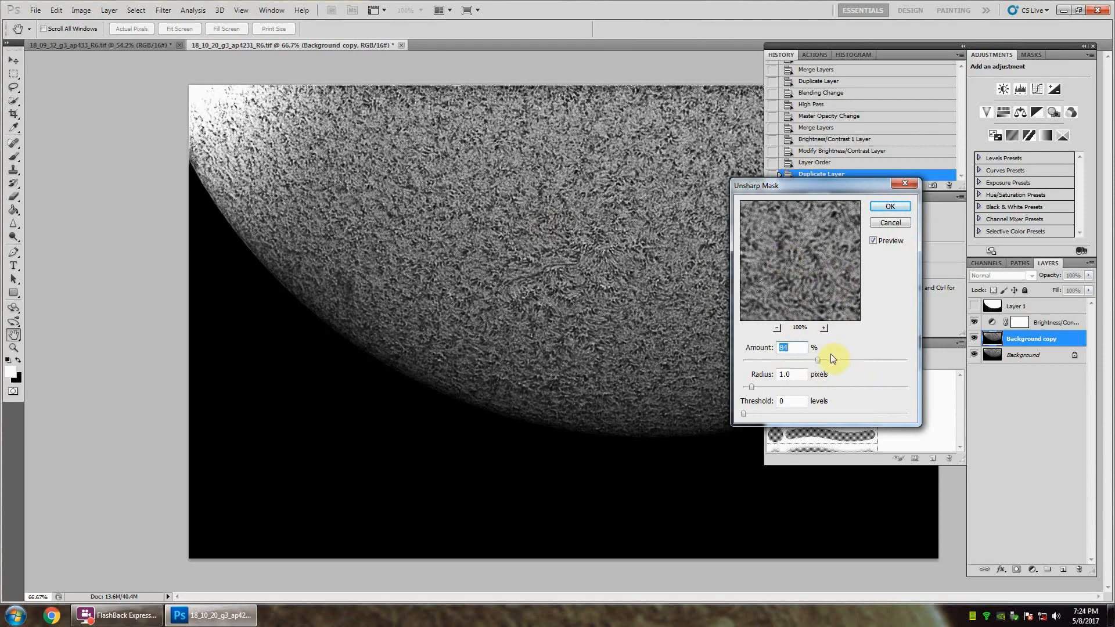
{"action": "left_click", "coordinate": [808, 278]}
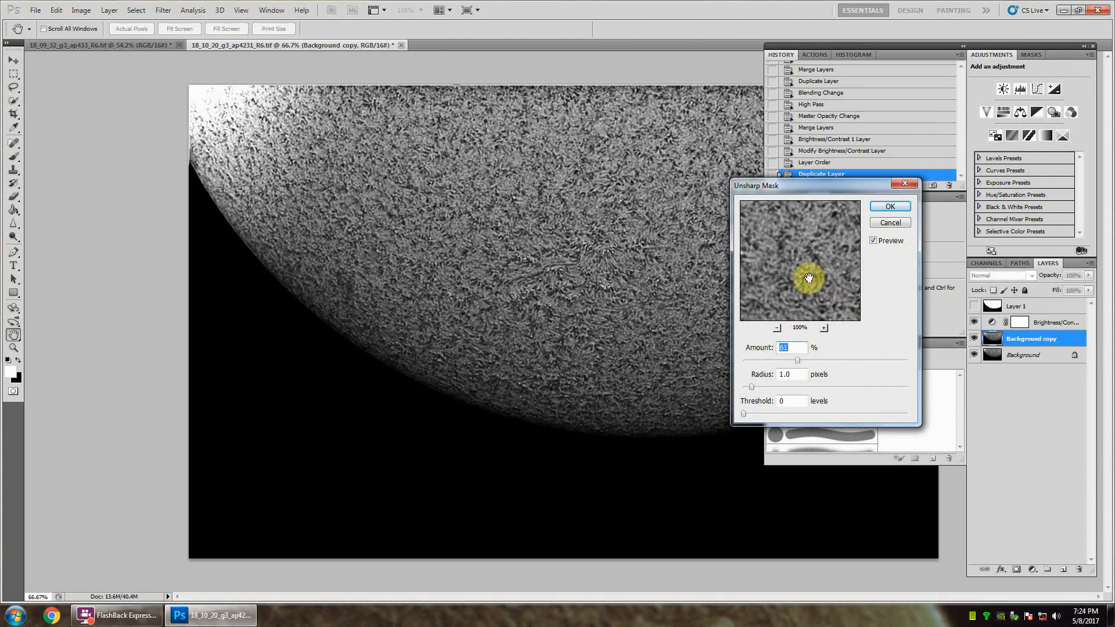
{"action": "left_click_drag", "start_coordinate": [805, 261], "coordinate": [826, 281]}
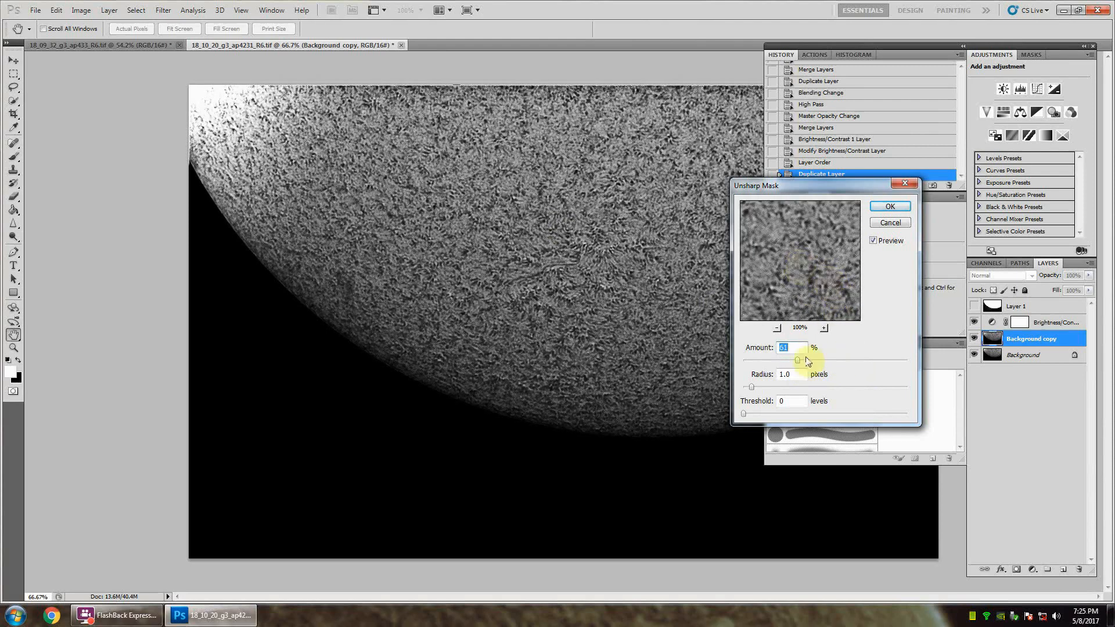
{"action": "left_click_drag", "start_coordinate": [798, 360], "coordinate": [806, 361]}
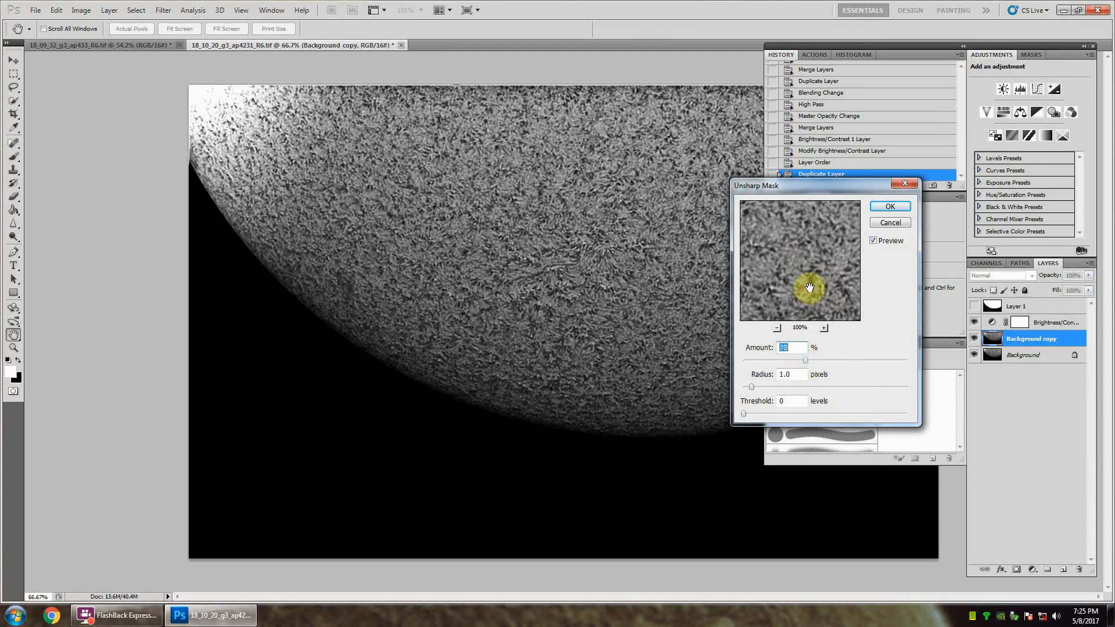
{"action": "left_click_drag", "start_coordinate": [815, 267], "coordinate": [782, 292]}
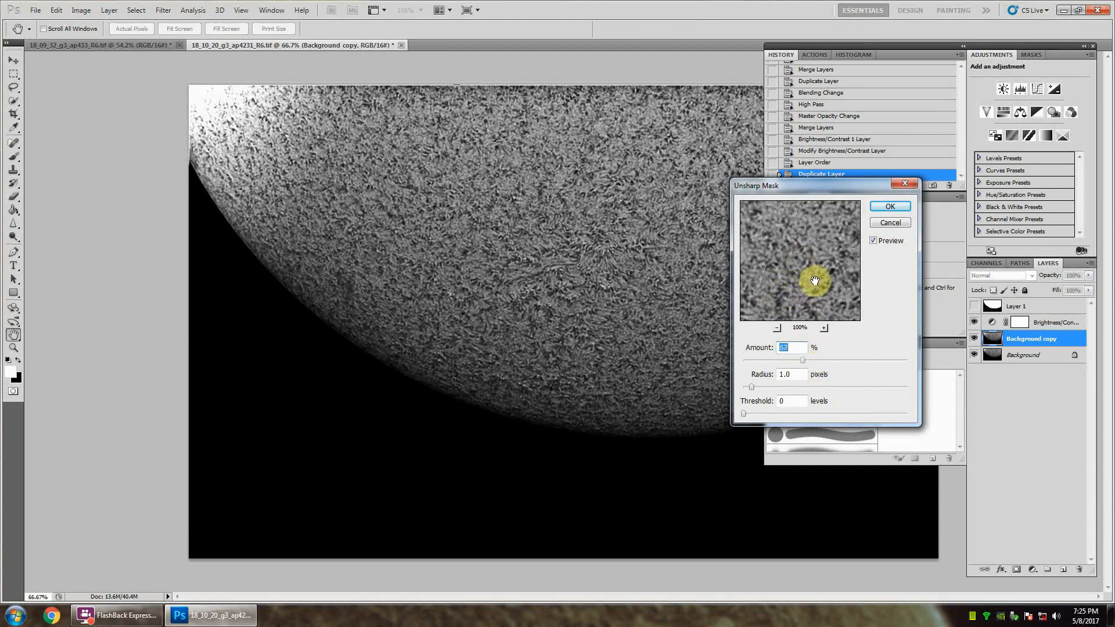
{"action": "left_click", "coordinate": [885, 210]}
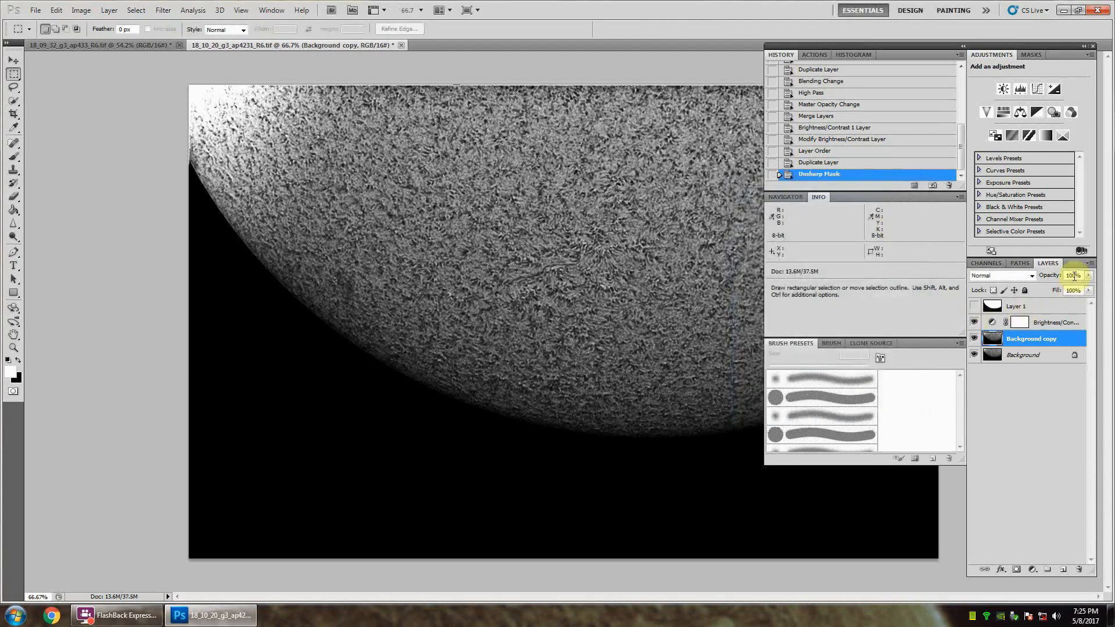
Step: Lower the opacity of the sharpened Background copy and merge it and the Brightness/Contrast adjustment into the Background layer
{"action": "left_click", "coordinate": [1074, 276]}
{"action": "type", "text": "8"}
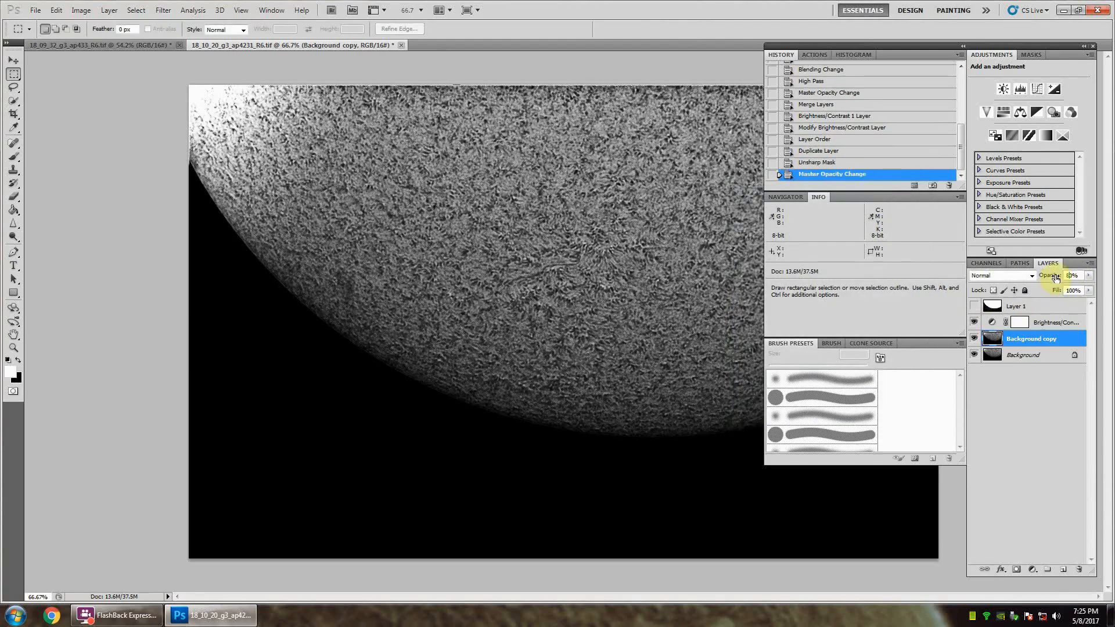
{"action": "left_click", "coordinate": [1046, 323]}
{"action": "left_click", "coordinate": [1032, 342], "text": "ctrl"}
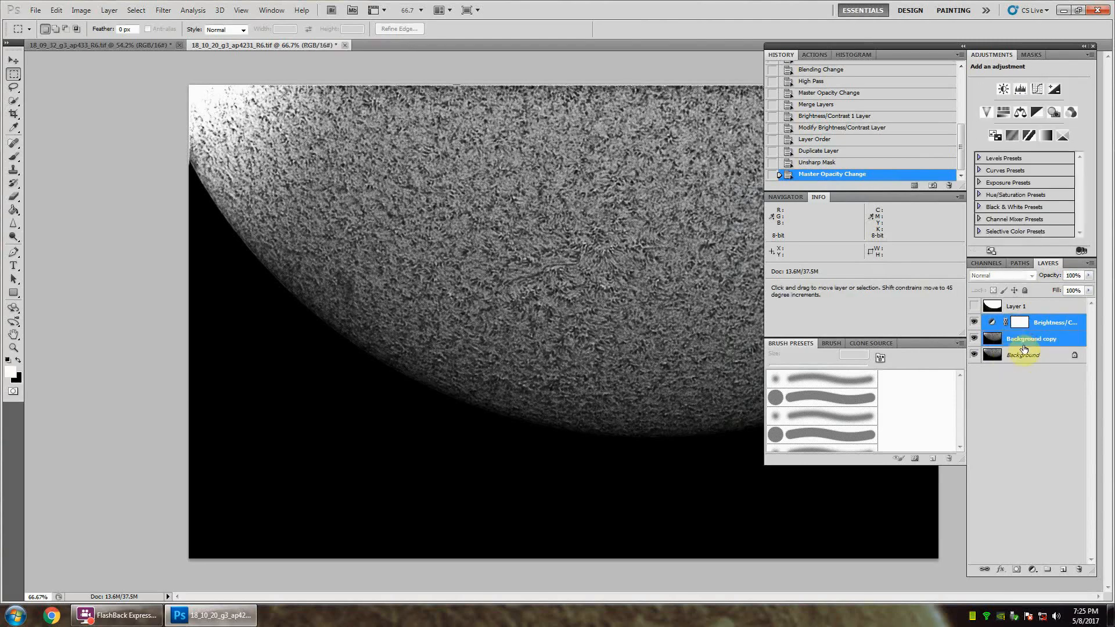
{"action": "left_click", "coordinate": [1025, 354], "text": "ctrl"}
{"action": "right_click", "coordinate": [1026, 348]}
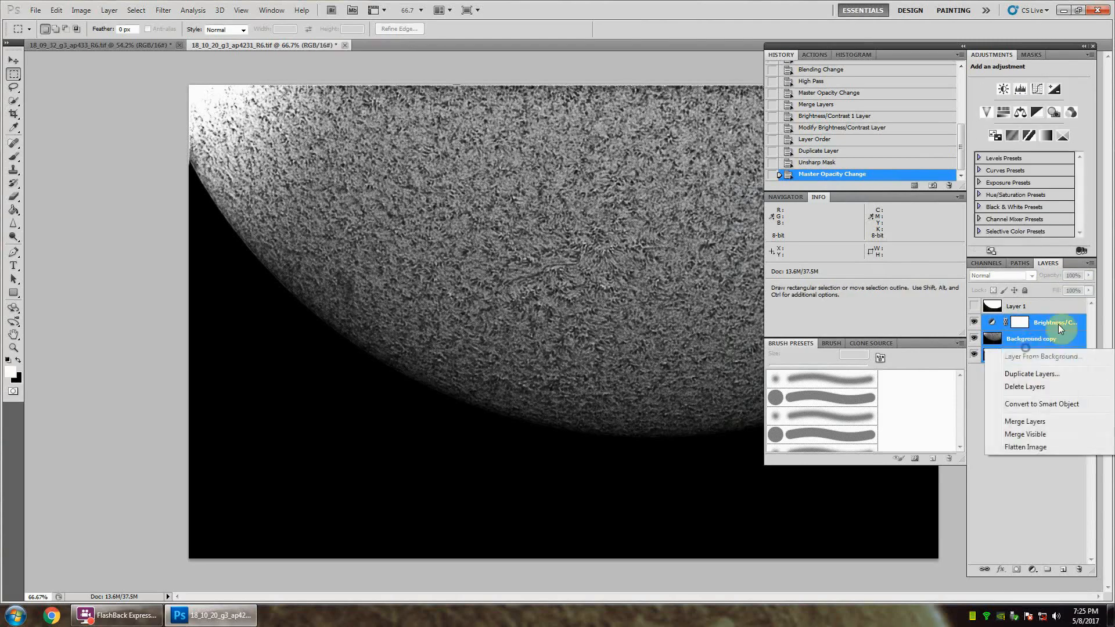
{"action": "left_click", "coordinate": [1031, 421]}
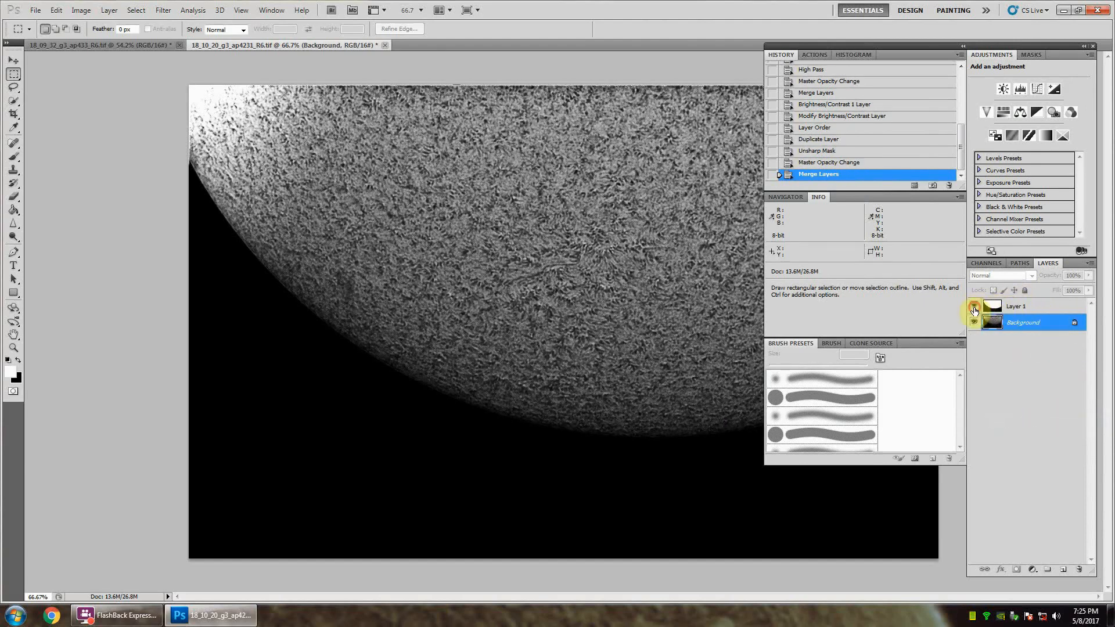
Step: Show Layer 1 and crop the image to a rectangle of about 18.4 by 13.6 enclosing the solar limb and prominences
{"action": "left_click", "coordinate": [974, 308]}
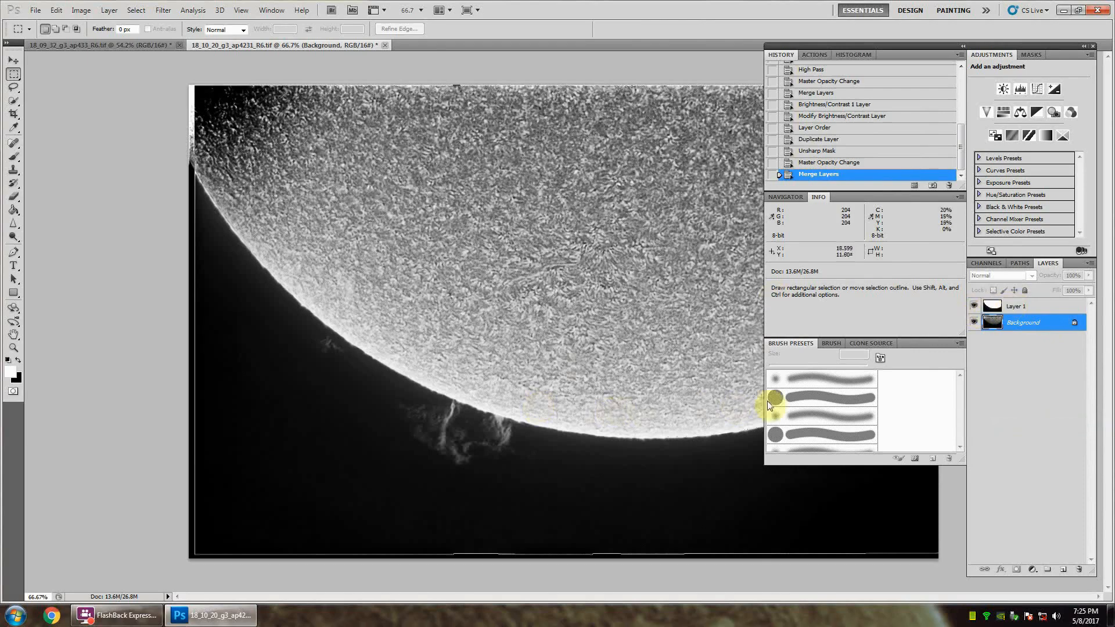
{"action": "mouse_move", "coordinate": [902, 47]}
{"action": "left_mouse_down"}
{"action": "mouse_move", "coordinate": [70, 69]}
{"action": "mouse_move", "coordinate": [914, 46]}
{"action": "left_mouse_up"}
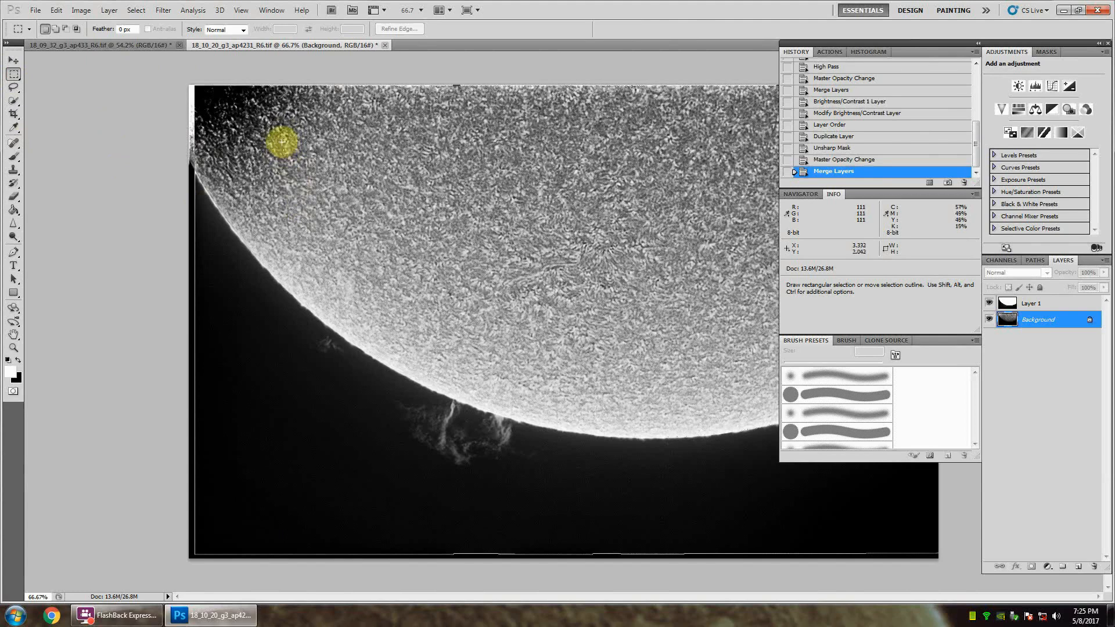
{"action": "left_click_drag", "start_coordinate": [273, 140], "coordinate": [818, 527]}
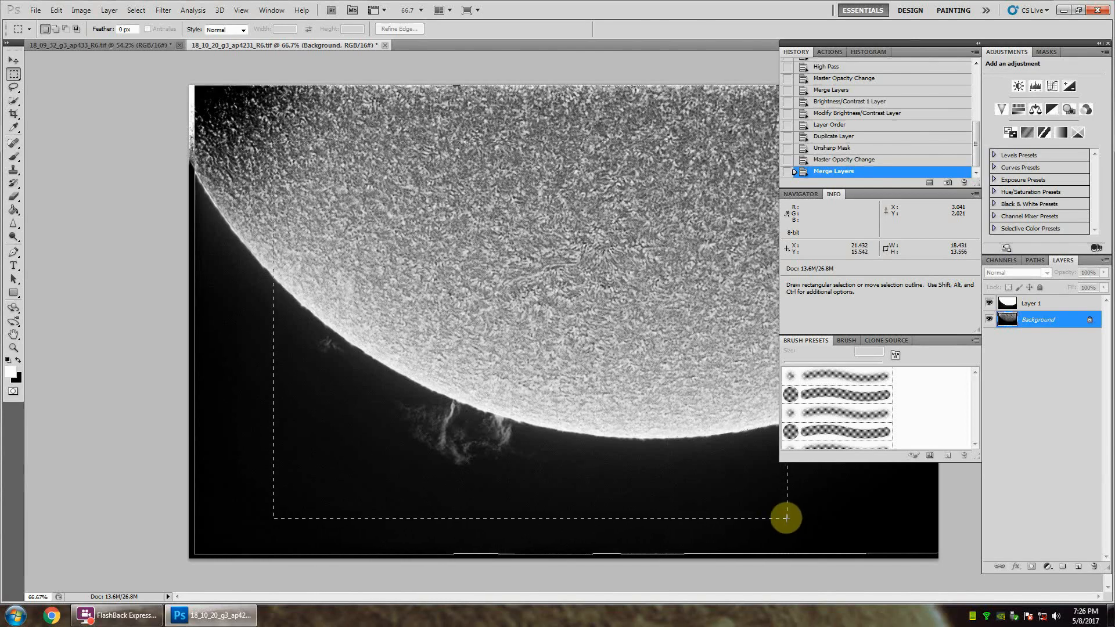
{"action": "left_click_drag", "start_coordinate": [786, 518], "coordinate": [787, 518]}
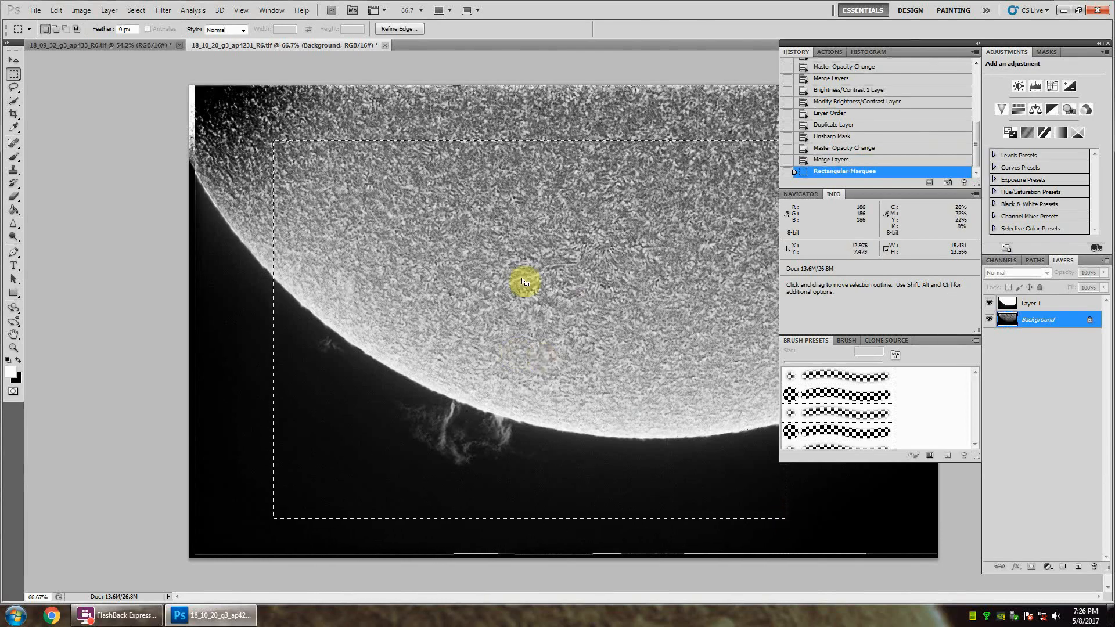
{"action": "left_click", "coordinate": [81, 10]}
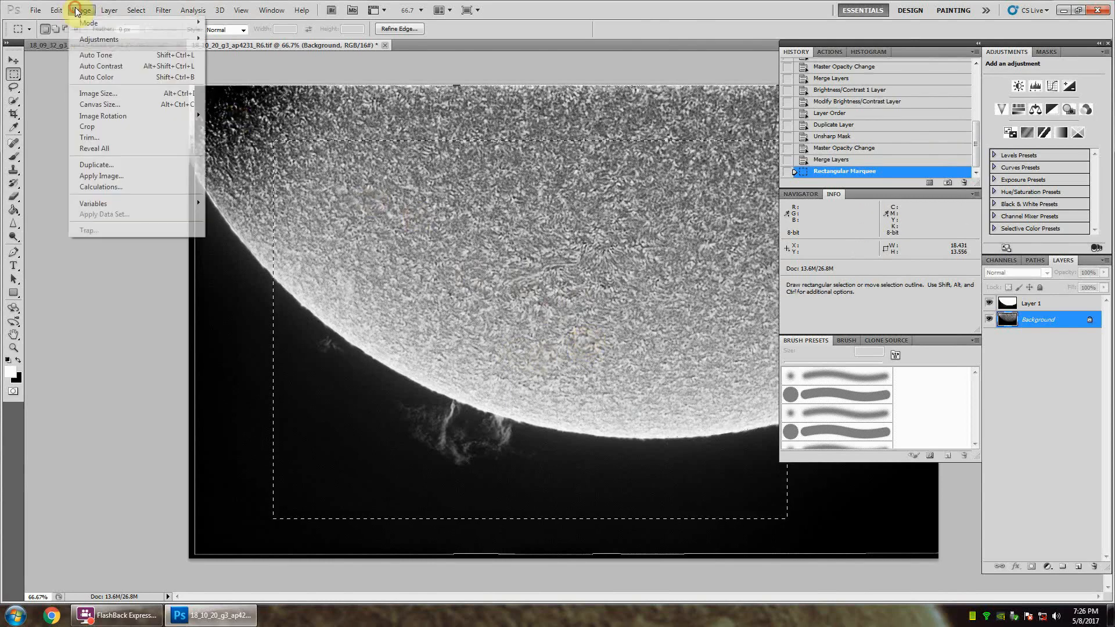
{"action": "left_click", "coordinate": [100, 127]}
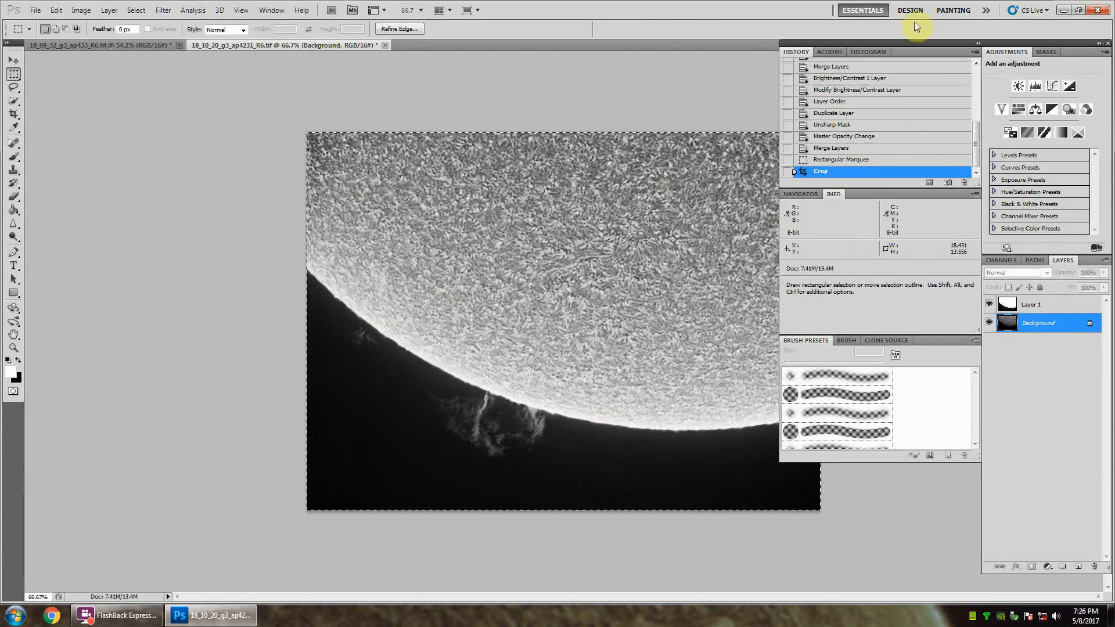
{"action": "left_click_drag", "start_coordinate": [909, 43], "coordinate": [1031, 71]}
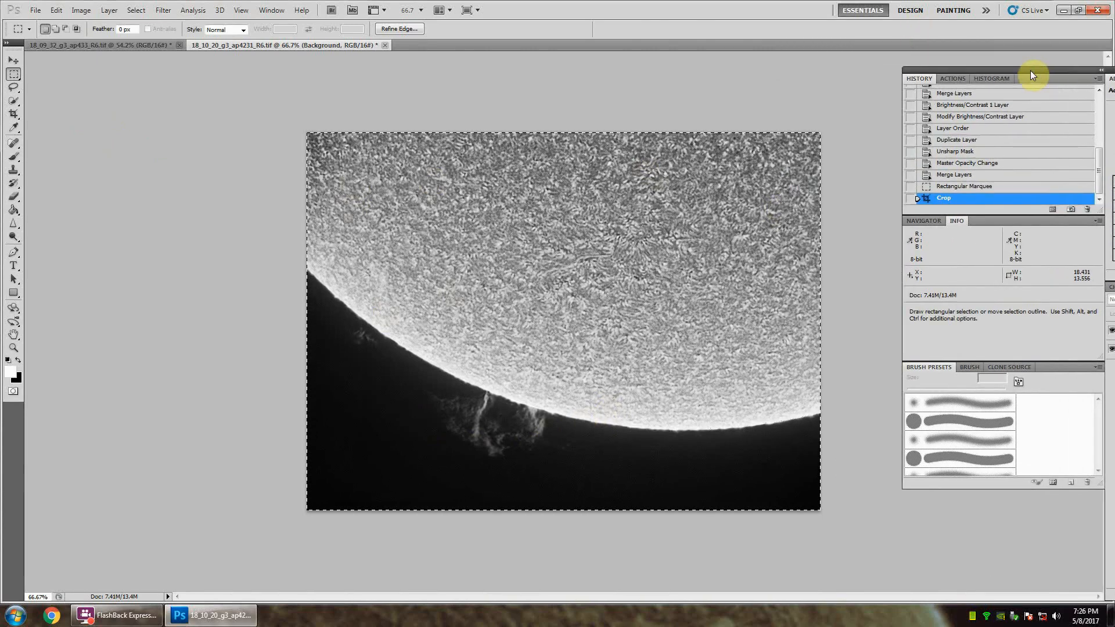
{"action": "mouse_move", "coordinate": [1031, 71]}
{"action": "left_mouse_down"}
{"action": "mouse_move", "coordinate": [875, 53]}
{"action": "mouse_move", "coordinate": [898, 54]}
{"action": "left_mouse_up"}
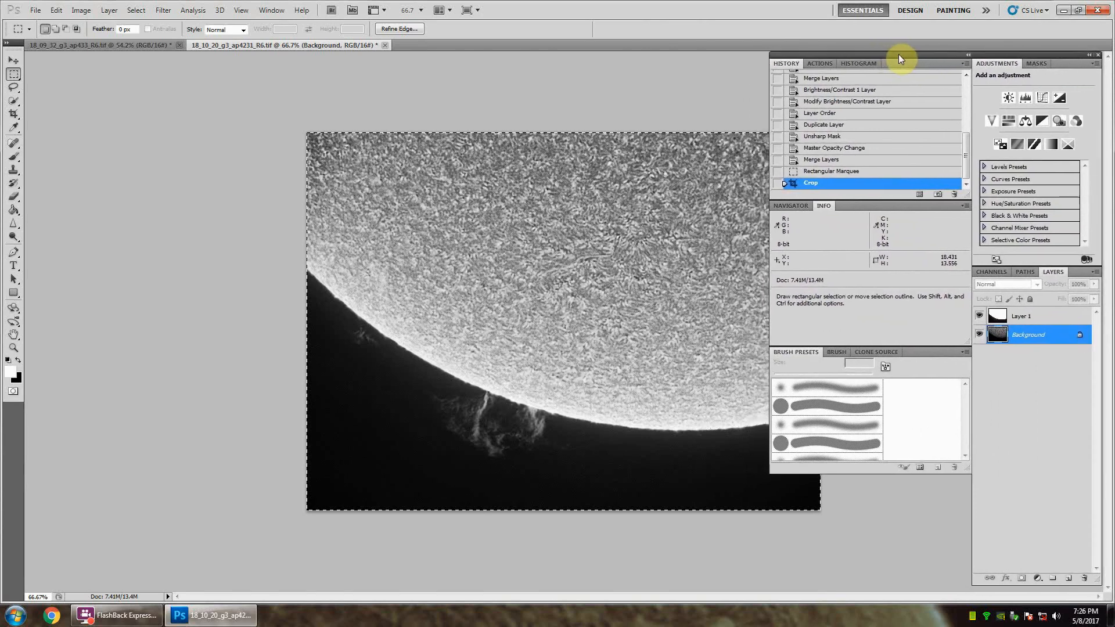
Step: Duplicate the cropped Background layer and set the copy's blending mode to Overlay
{"action": "right_click", "coordinate": [1032, 340]}
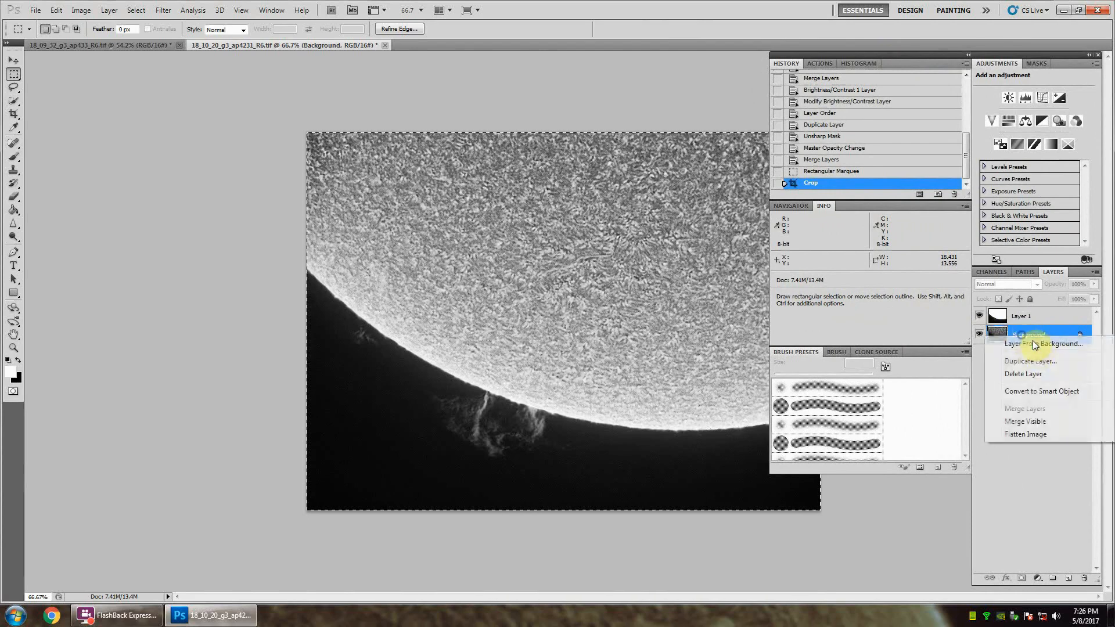
{"action": "left_click", "coordinate": [1030, 360]}
{"action": "left_click", "coordinate": [655, 191]}
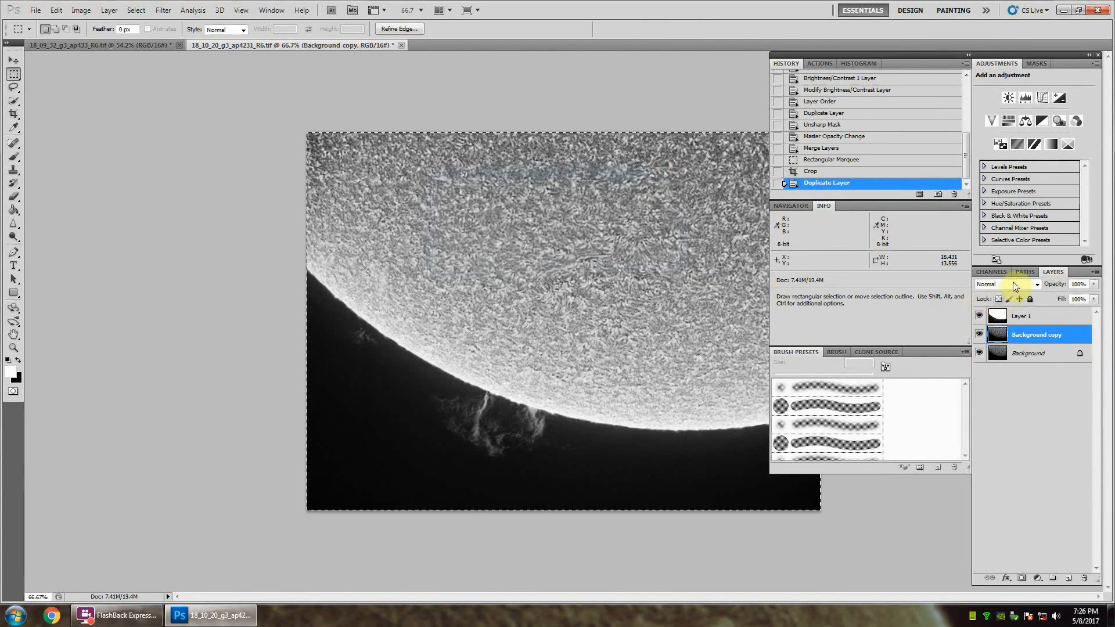
{"action": "left_click", "coordinate": [1036, 284]}
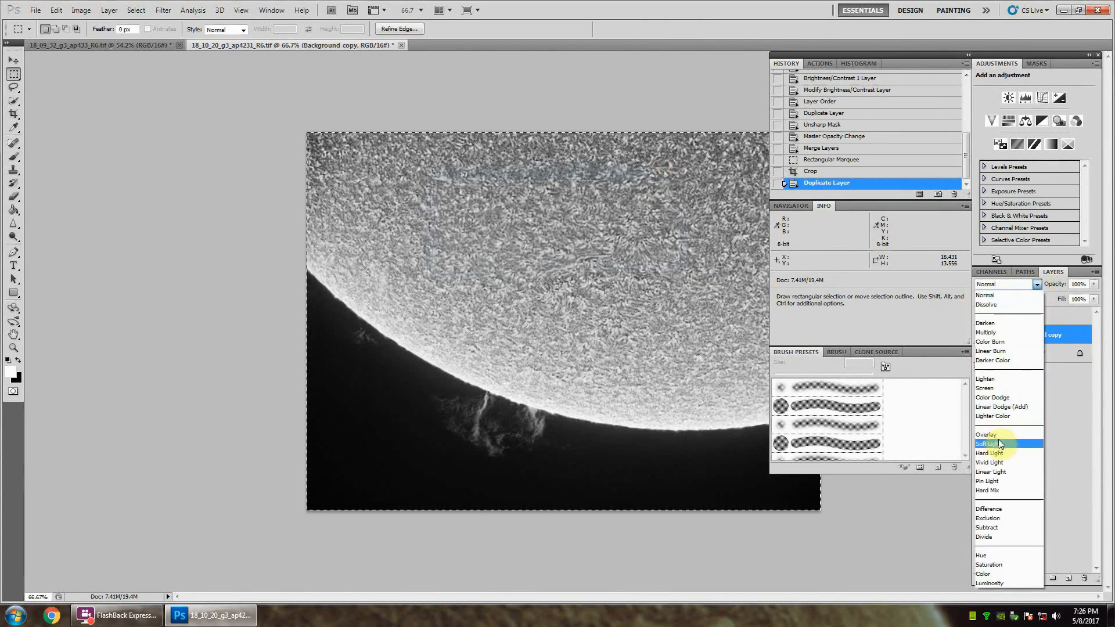
{"action": "left_click", "coordinate": [994, 435]}
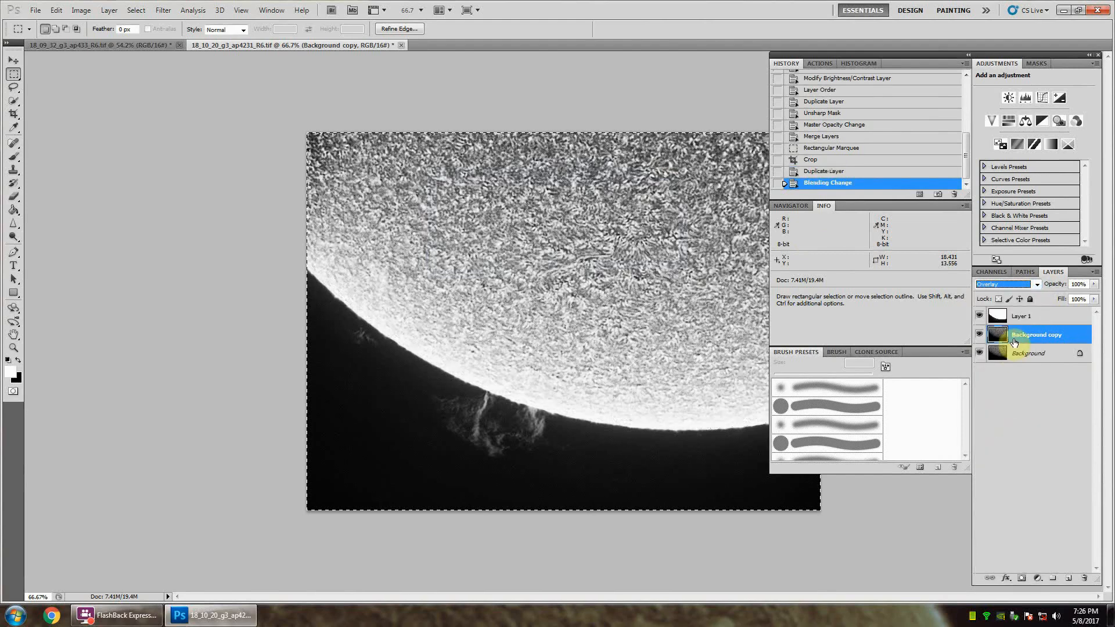
Step: Apply a High Pass filter with a radius of about 3.6 pixels to the Background copy and compare the image with and without it
{"action": "left_click", "coordinate": [163, 10]}
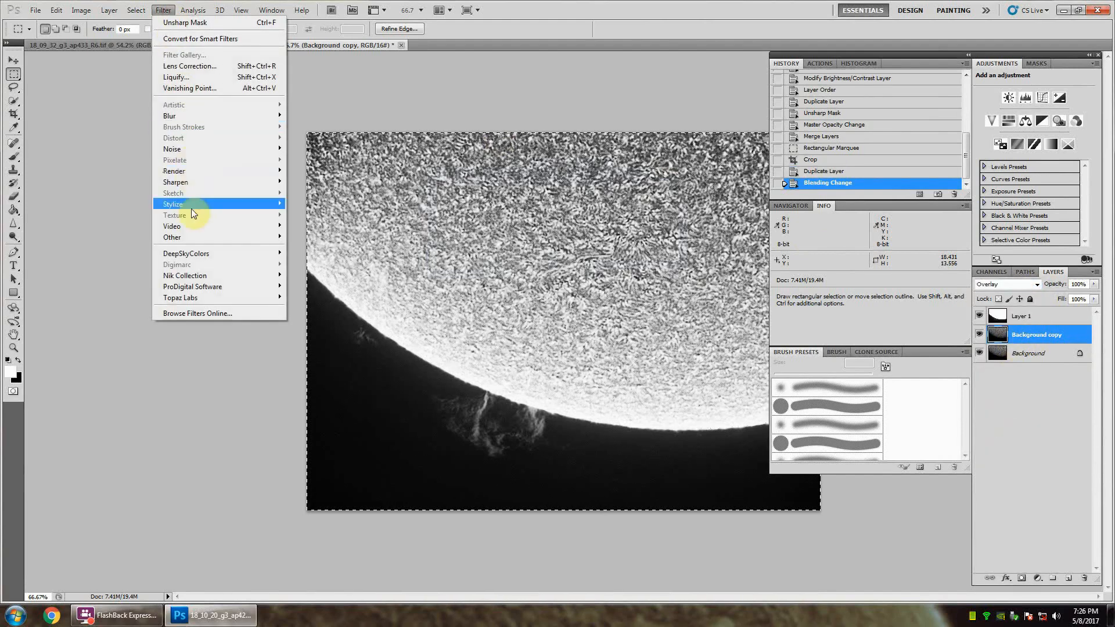
{"action": "mouse_move", "coordinate": [198, 237]}
{"action": "left_click", "coordinate": [312, 247]}
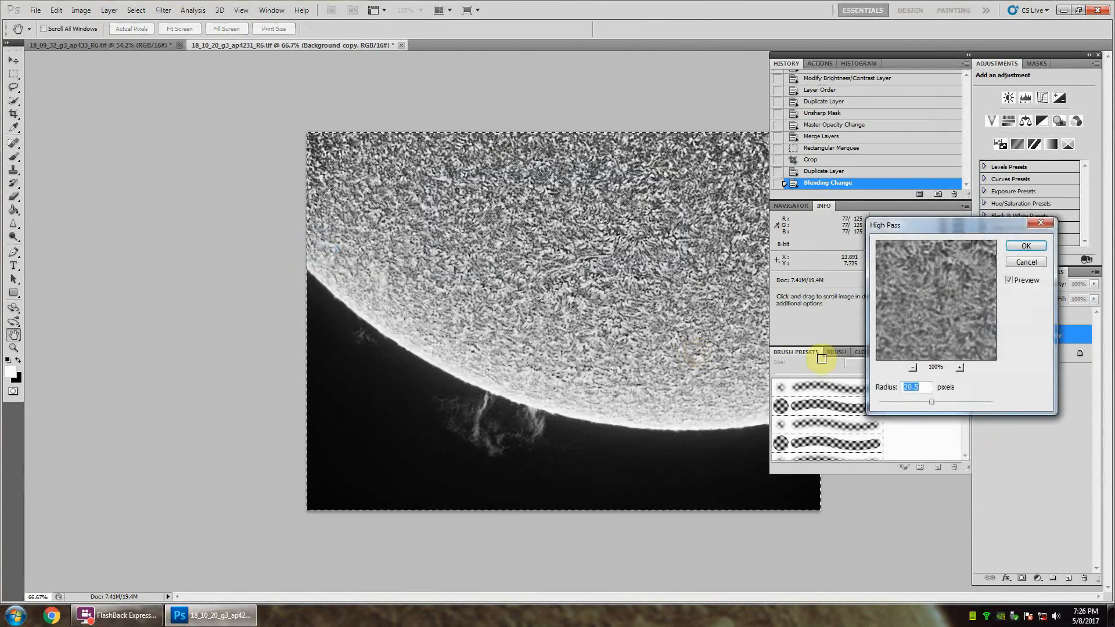
{"action": "left_click_drag", "start_coordinate": [893, 405], "coordinate": [884, 402]}
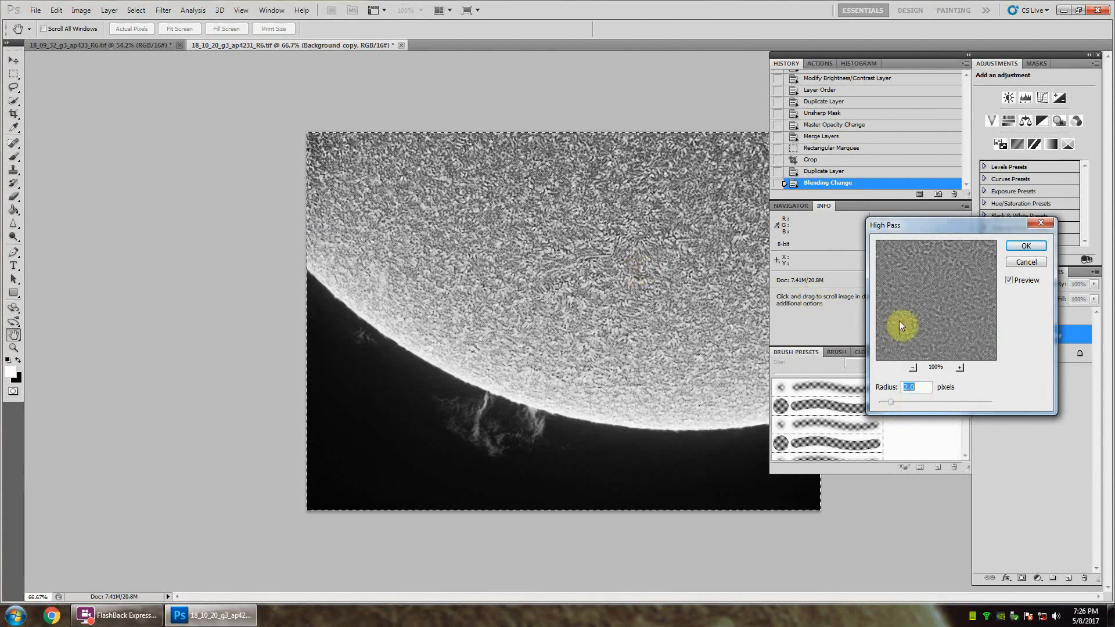
{"action": "left_click_drag", "start_coordinate": [901, 319], "coordinate": [944, 319]}
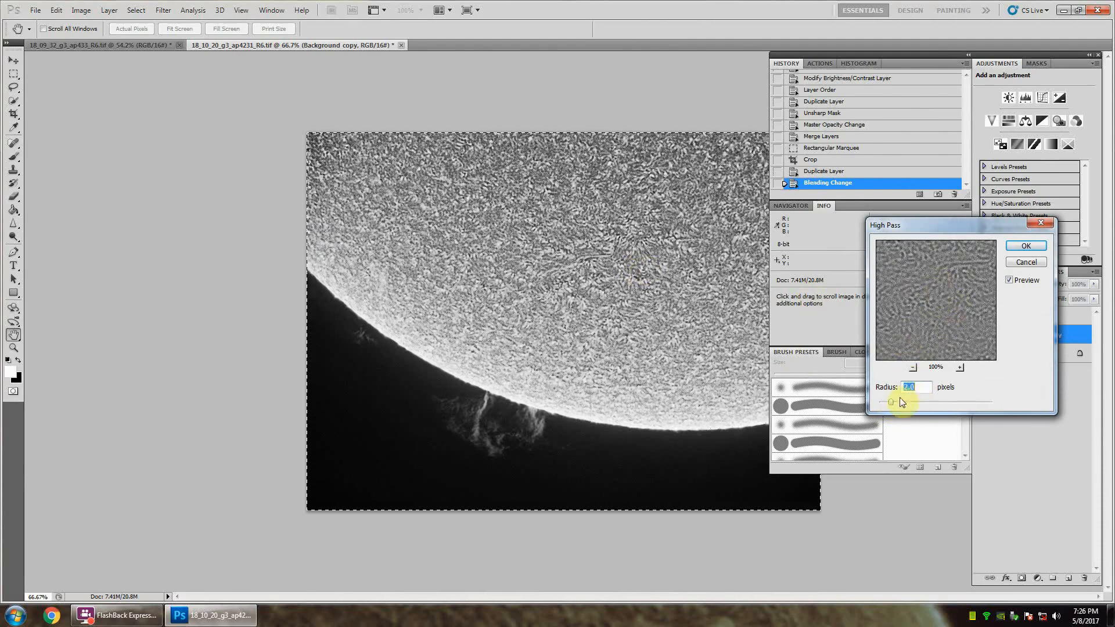
{"action": "left_click_drag", "start_coordinate": [892, 405], "coordinate": [904, 403]}
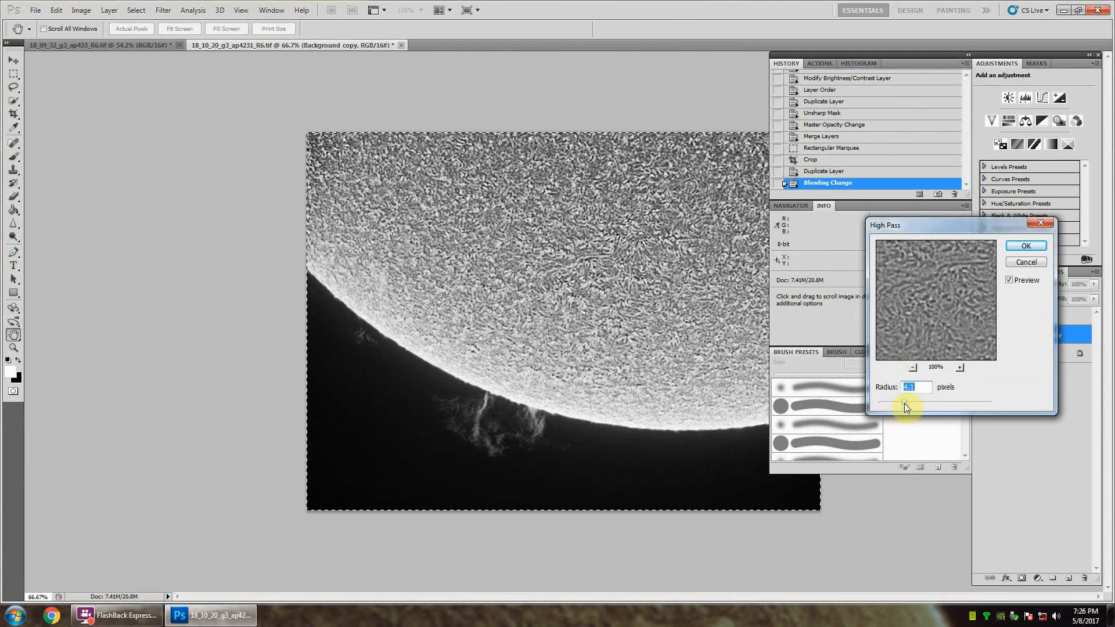
{"action": "left_click", "coordinate": [937, 329]}
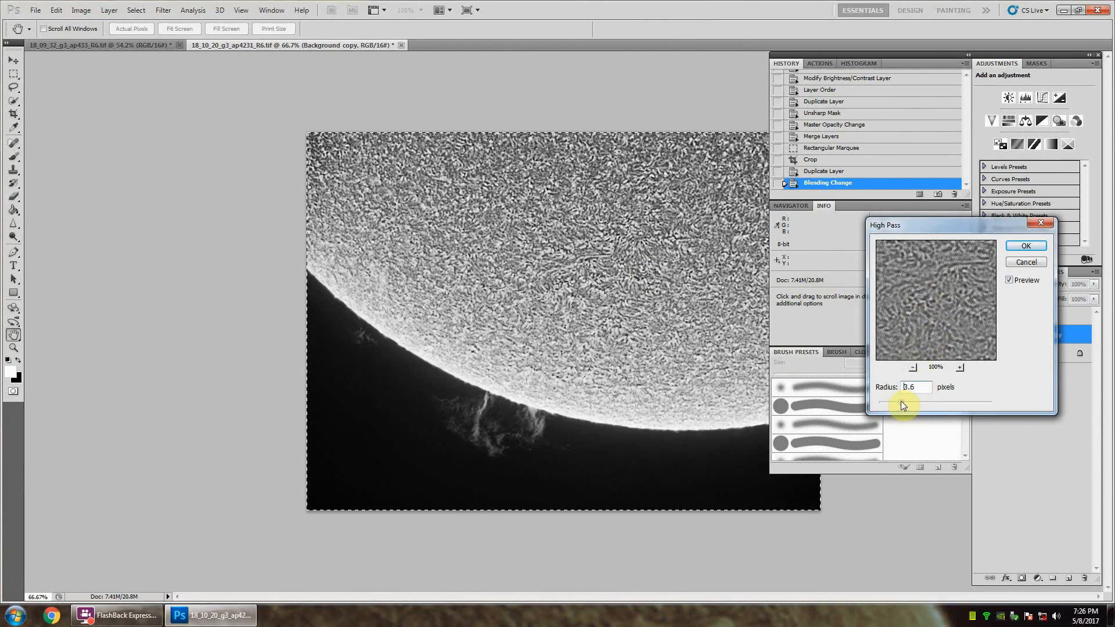
{"action": "left_click", "coordinate": [933, 318]}
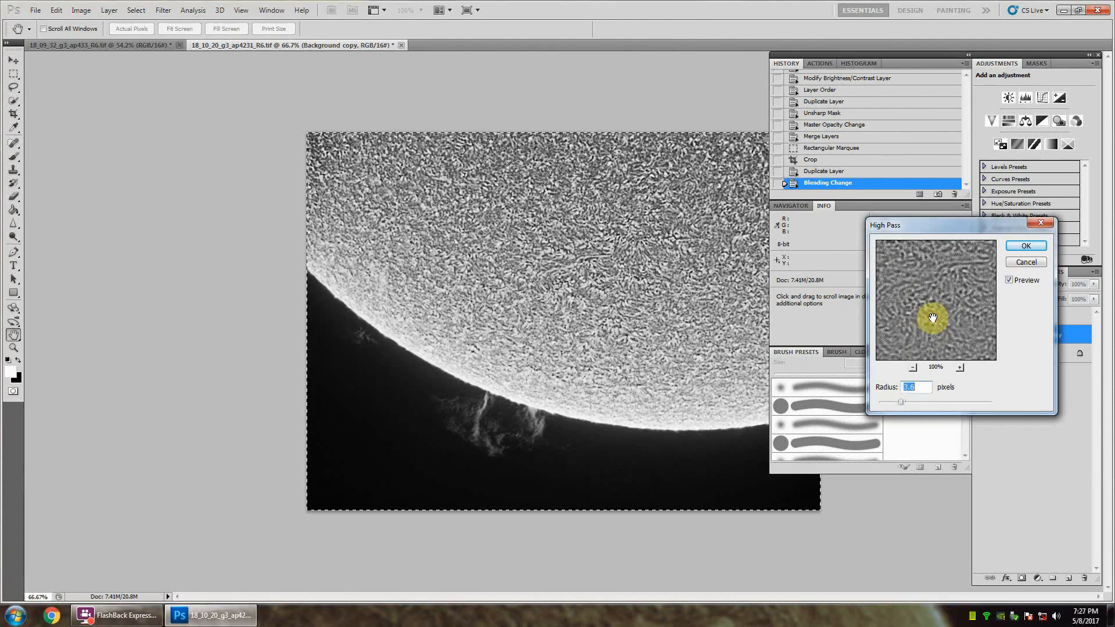
{"action": "left_click", "coordinate": [1023, 246]}
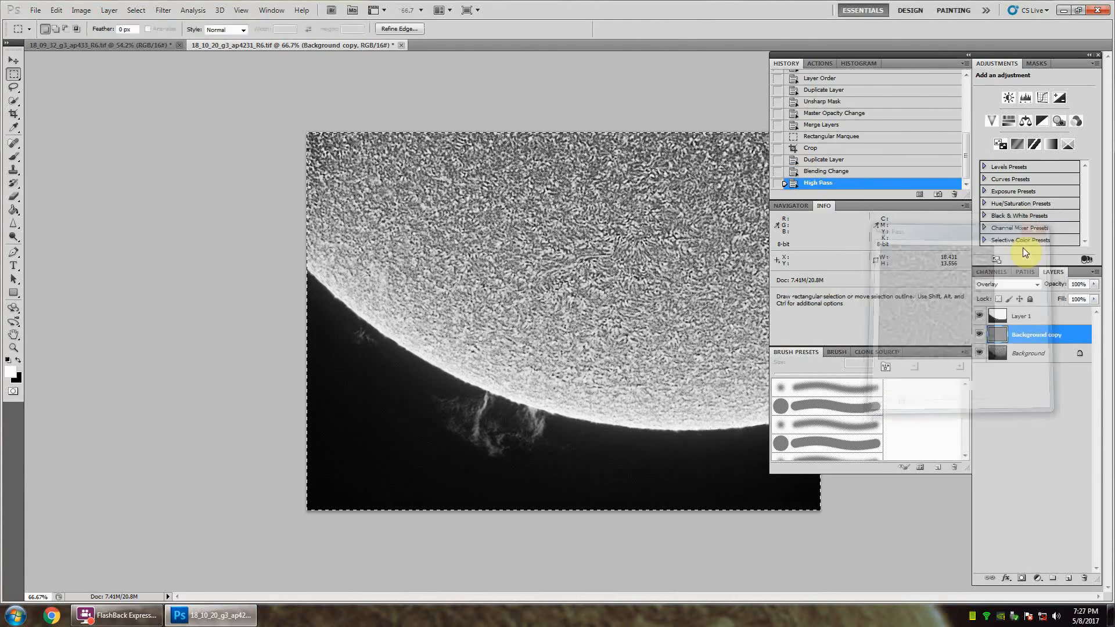
{"action": "left_click", "coordinate": [981, 336]}
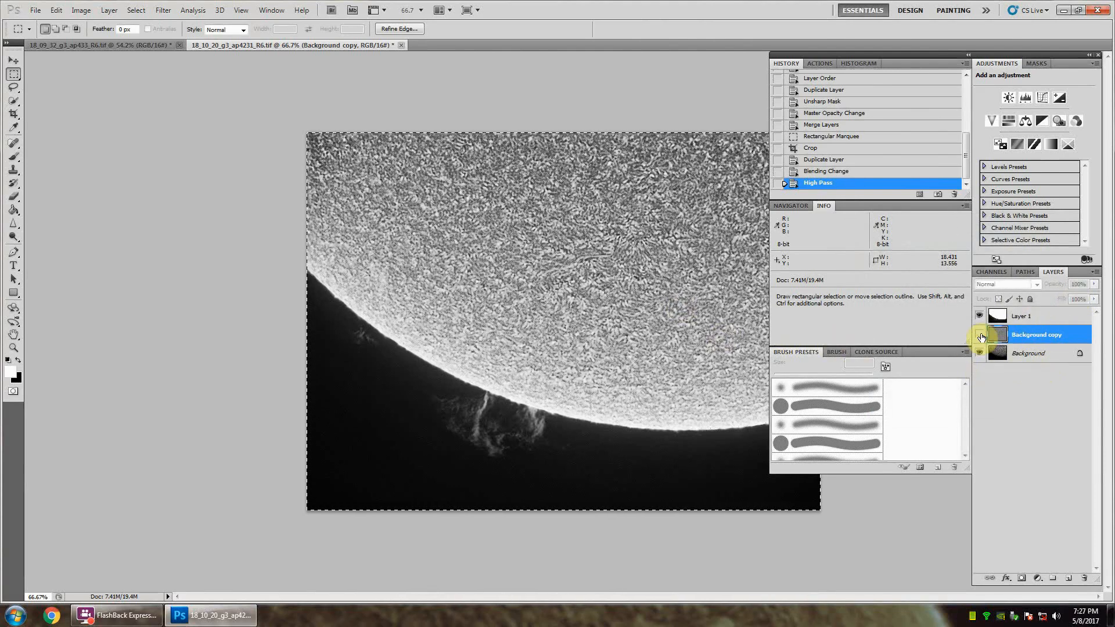
{"action": "left_click", "coordinate": [979, 336]}
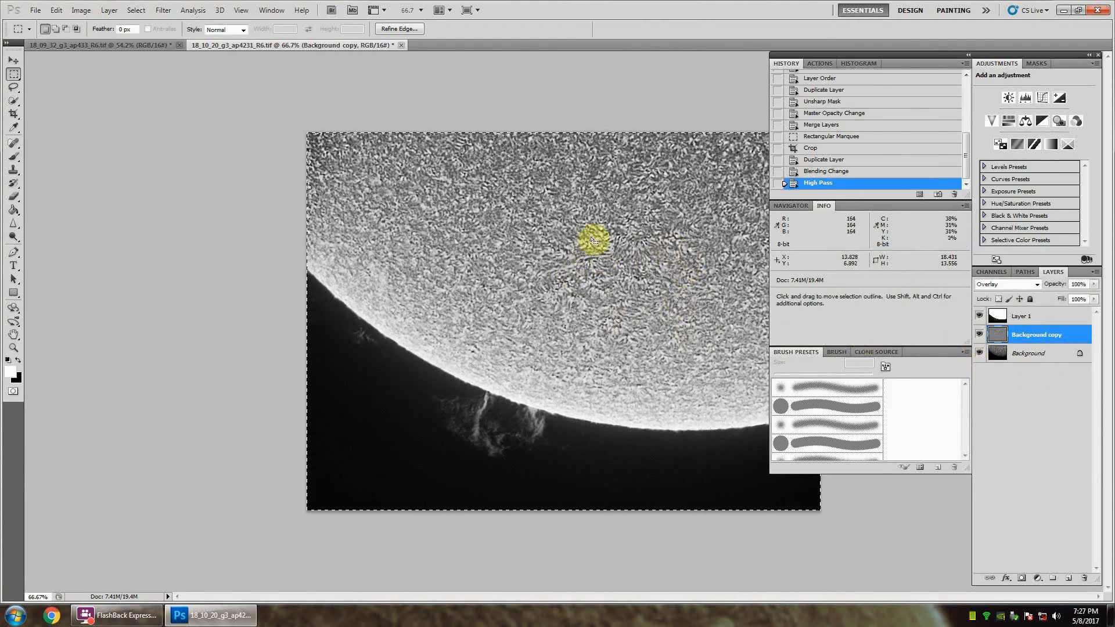
Step: Delete the high-pass-filtered Background copy and make a fresh duplicate of the Background layer
{"action": "left_click", "coordinate": [1030, 336]}
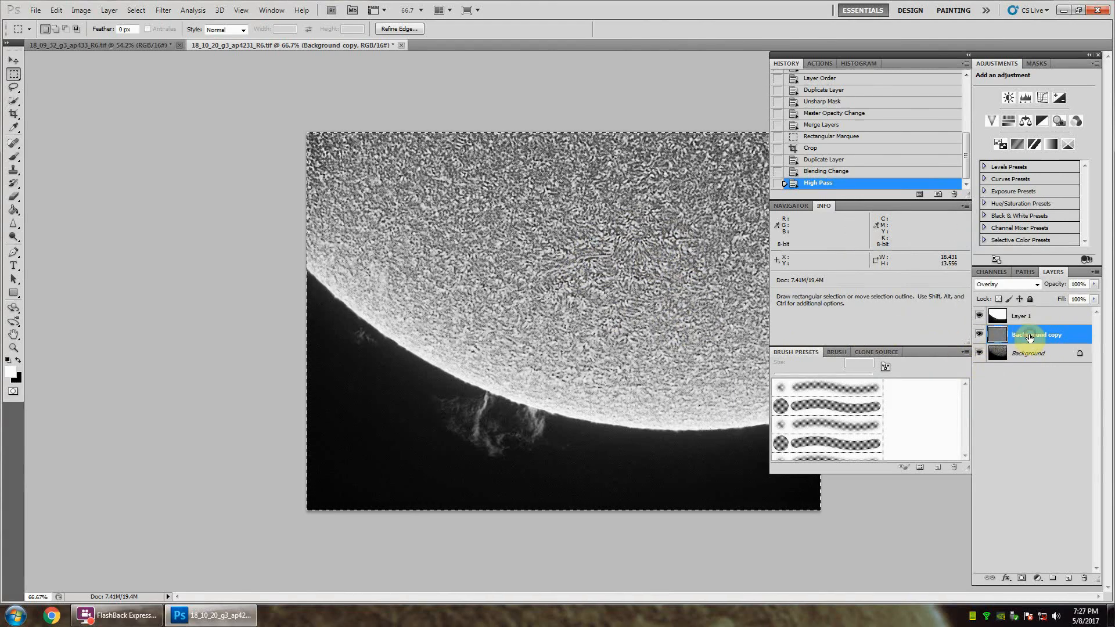
{"action": "right_click", "coordinate": [1029, 337]}
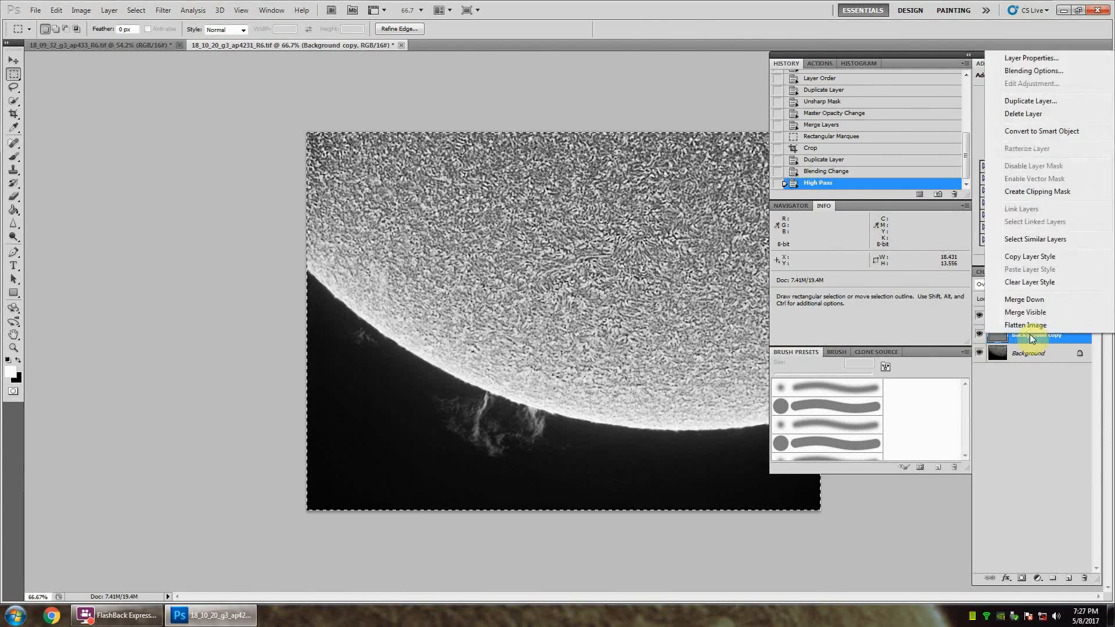
{"action": "left_click", "coordinate": [1020, 116]}
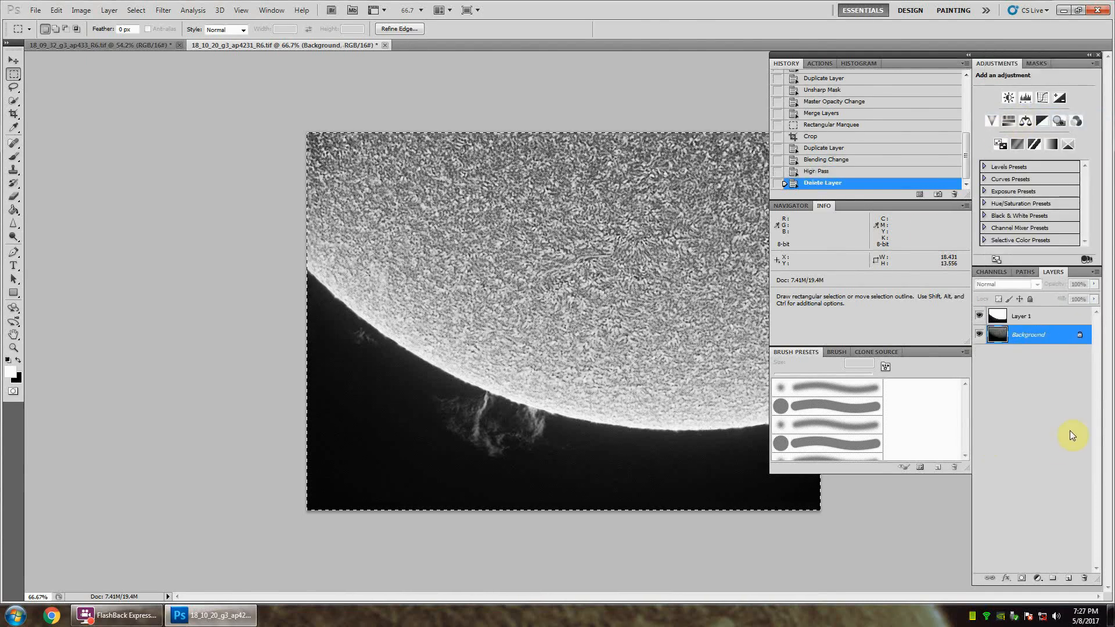
{"action": "right_click", "coordinate": [1029, 339]}
{"action": "left_click", "coordinate": [1031, 363]}
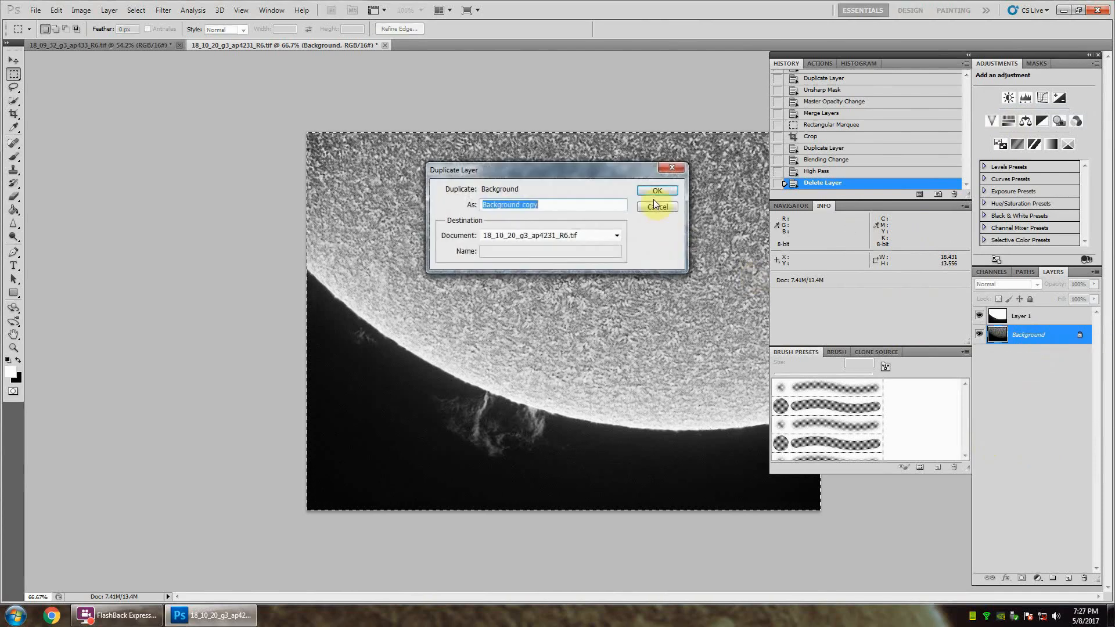
{"action": "left_click", "coordinate": [656, 193]}
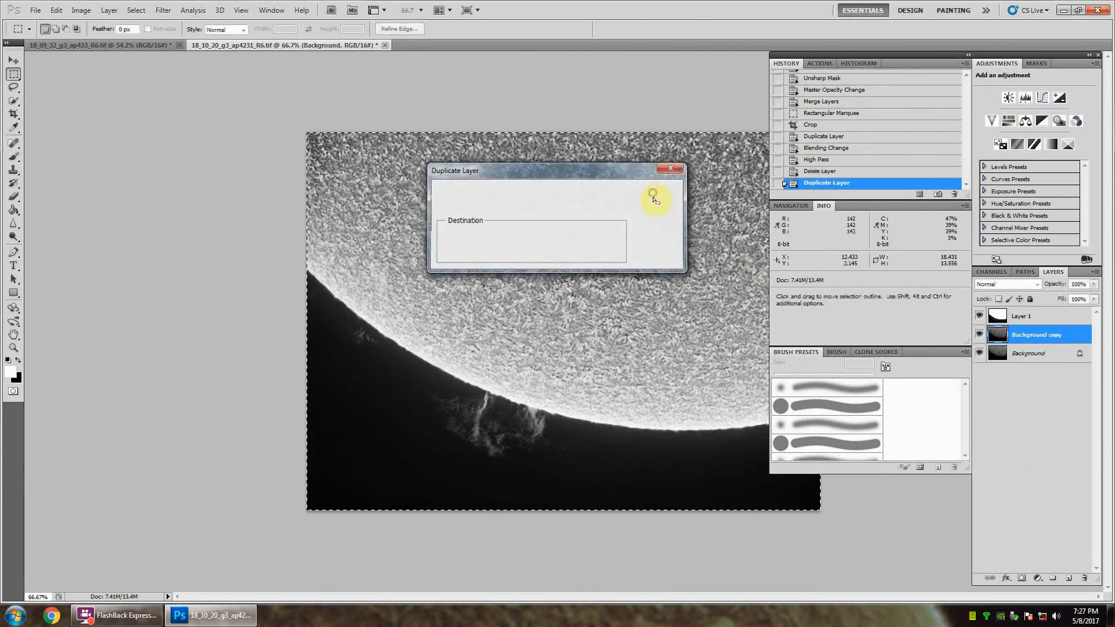
Step: Apply Smart Sharpen to the Background copy with an amount of about 75% and a 1.0-pixel radius, removing Gaussian Blur
{"action": "left_click", "coordinate": [163, 11]}
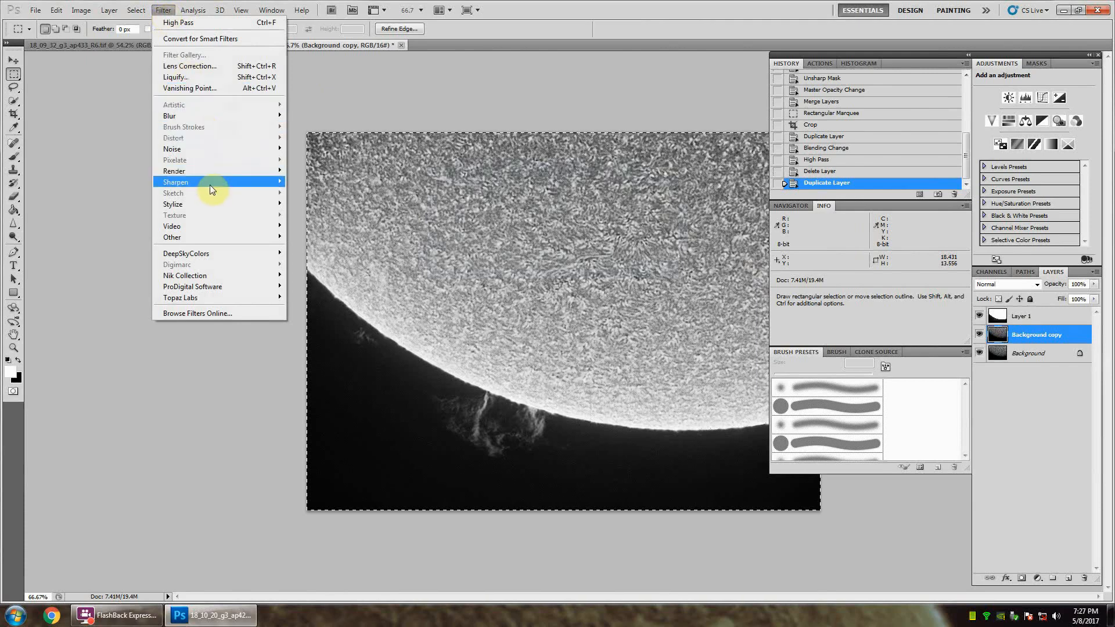
{"action": "mouse_move", "coordinate": [219, 185]}
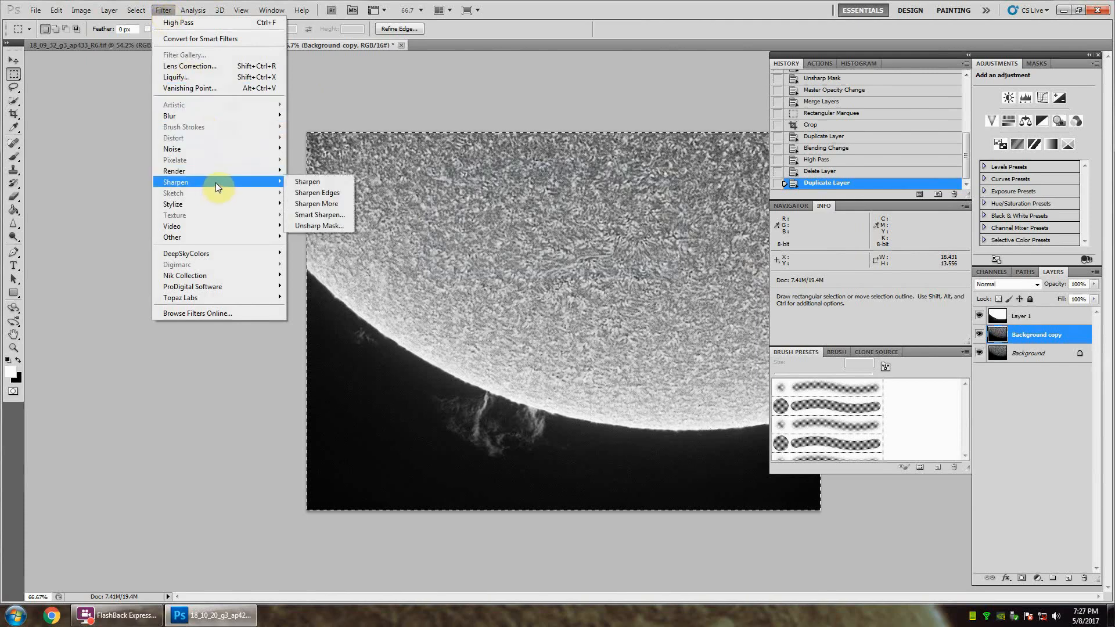
{"action": "left_click", "coordinate": [312, 218]}
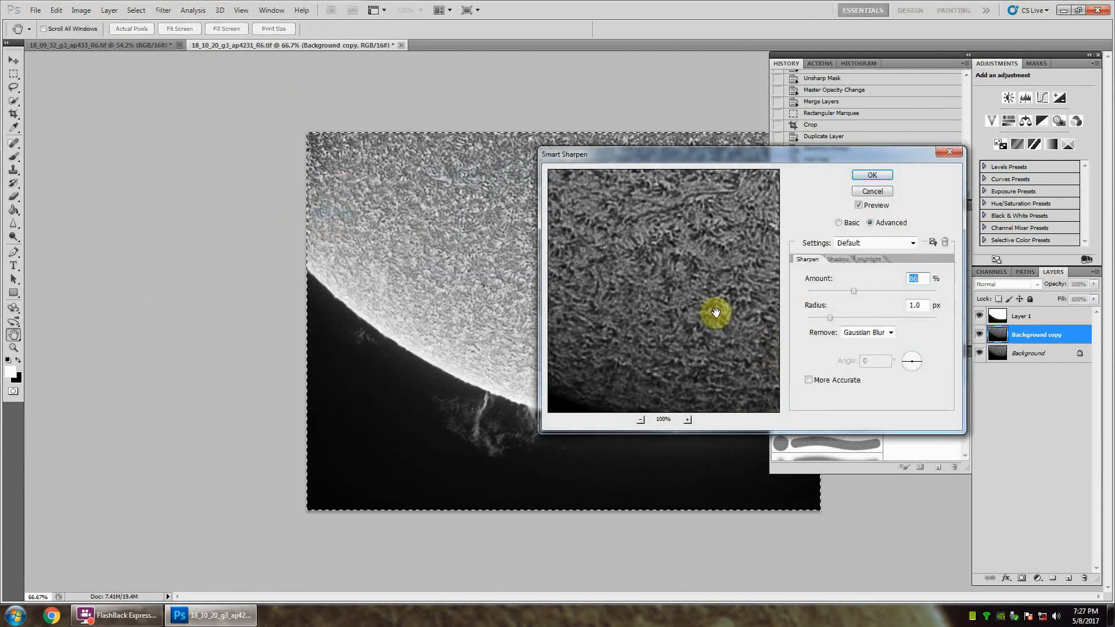
{"action": "left_click_drag", "start_coordinate": [662, 291], "coordinate": [628, 344]}
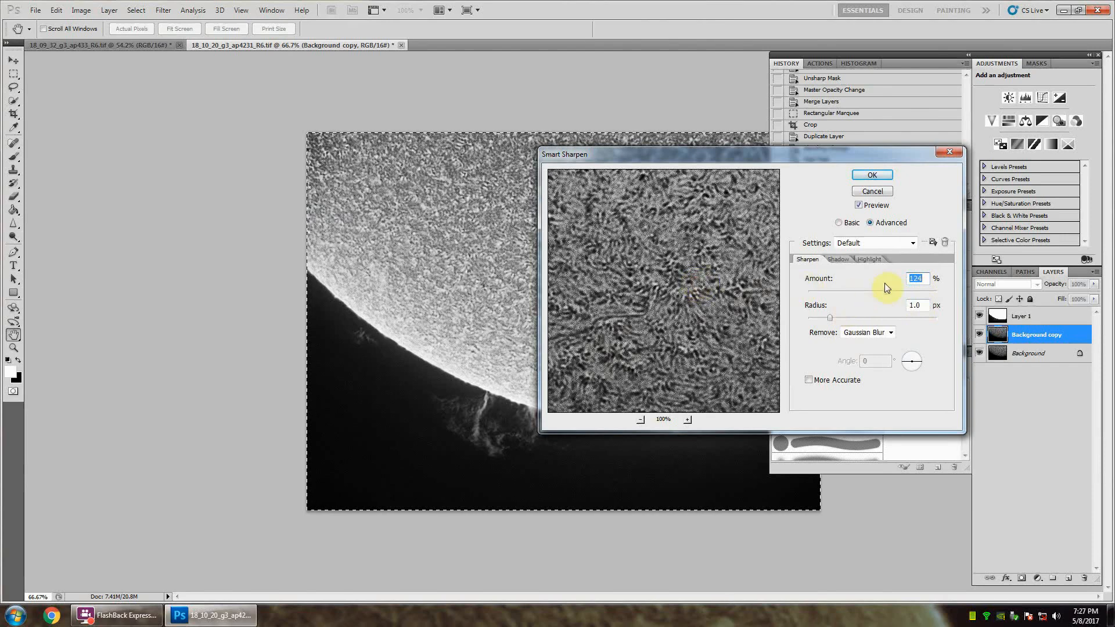
{"action": "left_click_drag", "start_coordinate": [864, 291], "coordinate": [859, 291]}
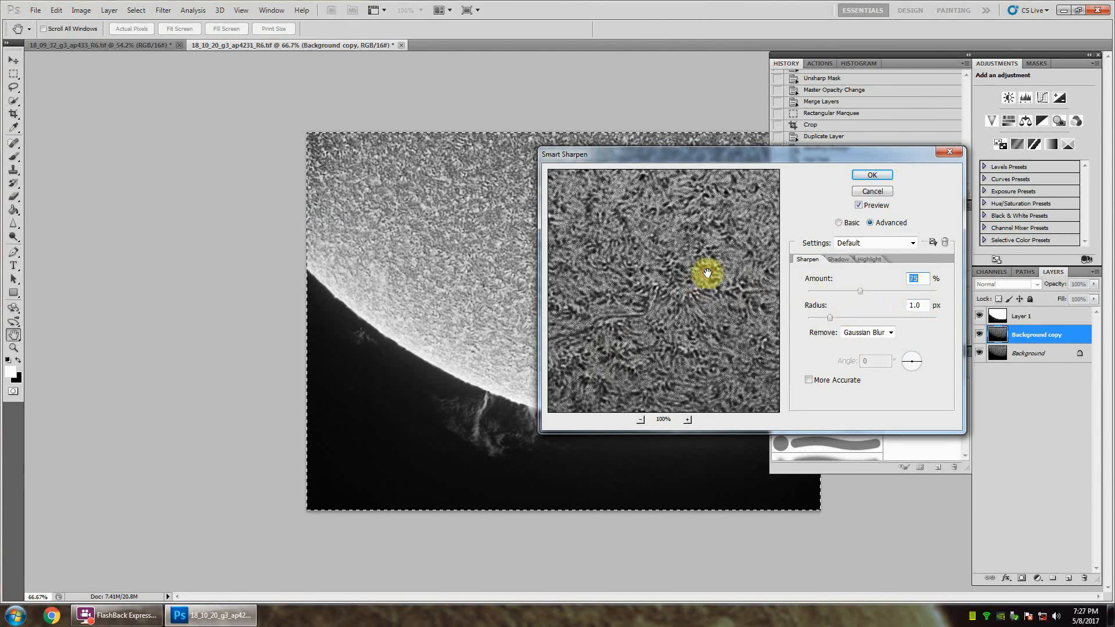
{"action": "left_click", "coordinate": [872, 175]}
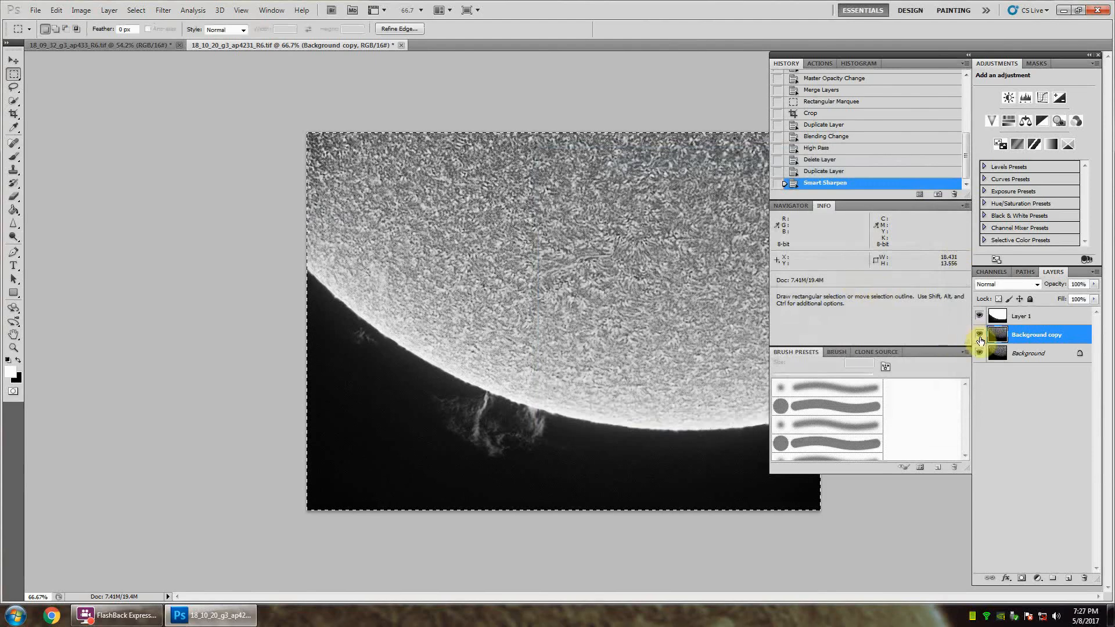
Step: Compare the sharpened Background copy with the original, lower its opacity to 80% and merge it with the Background layer
{"action": "left_click", "coordinate": [980, 336]}
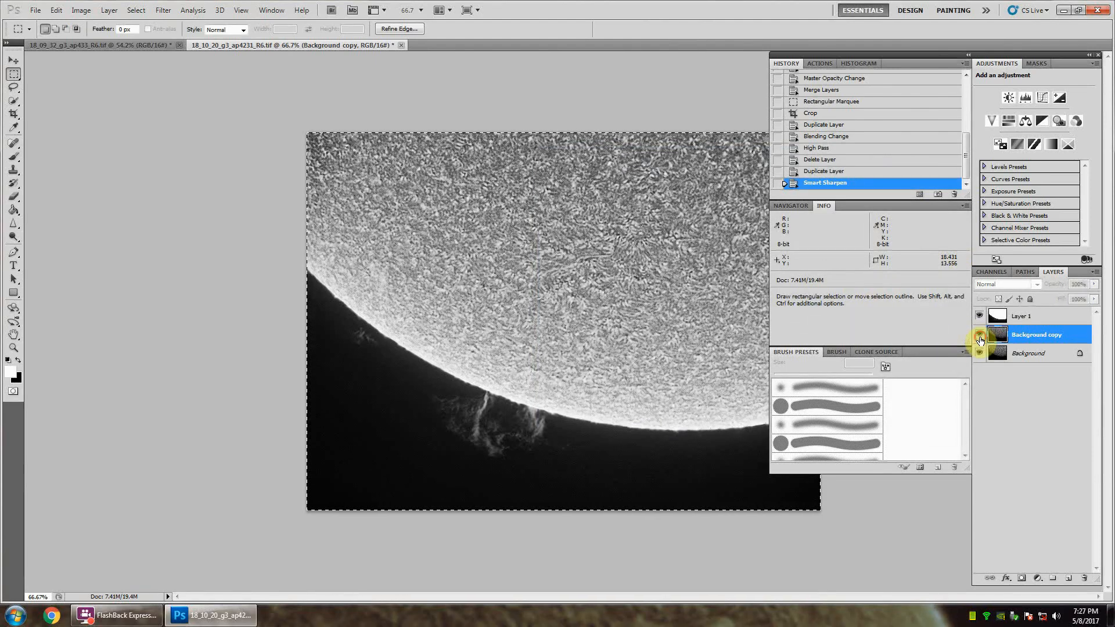
{"action": "left_click", "coordinate": [980, 336]}
{"action": "left_click", "coordinate": [980, 335]}
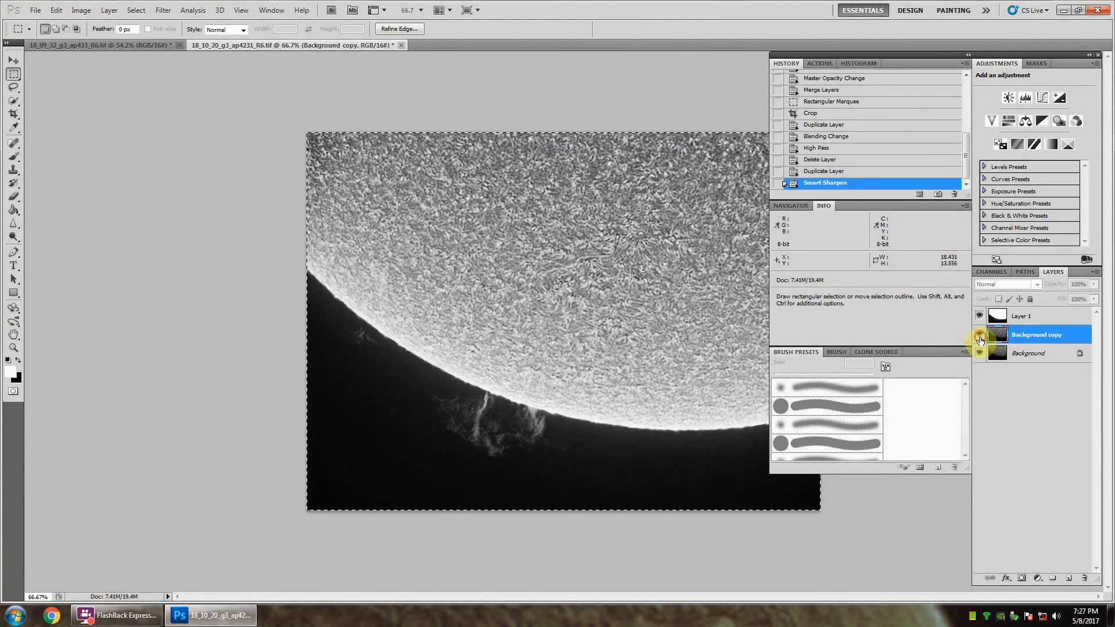
{"action": "left_click", "coordinate": [980, 335]}
{"action": "left_click", "coordinate": [1080, 285]}
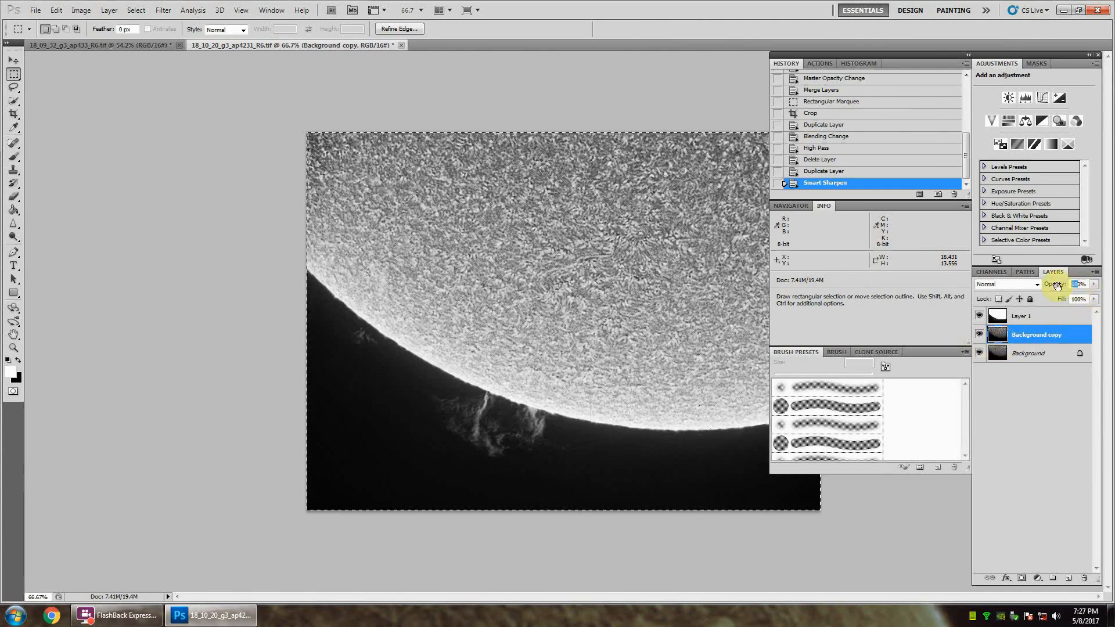
{"action": "left_click", "coordinate": [1056, 285]}
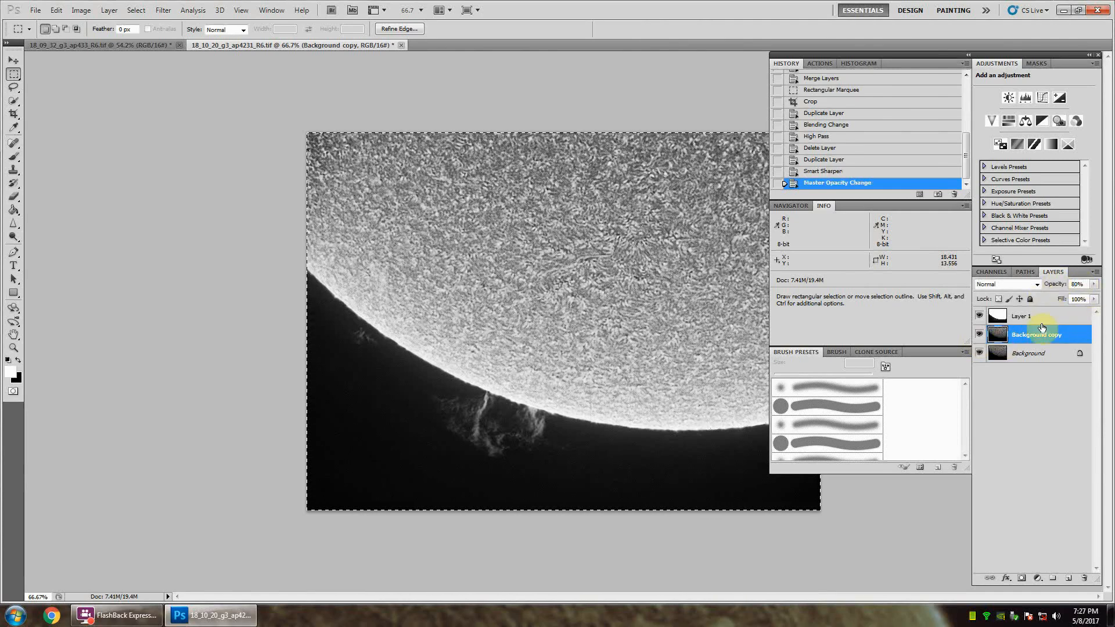
{"action": "left_click", "coordinate": [1029, 353], "text": "shift"}
{"action": "right_click", "coordinate": [1030, 353]}
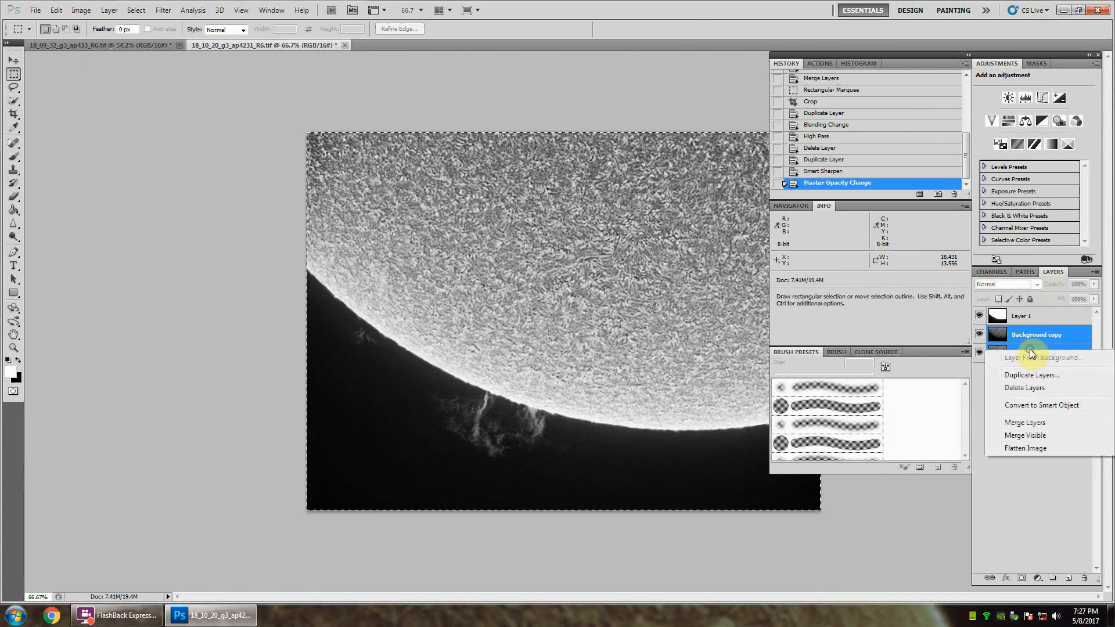
{"action": "left_click", "coordinate": [1026, 422]}
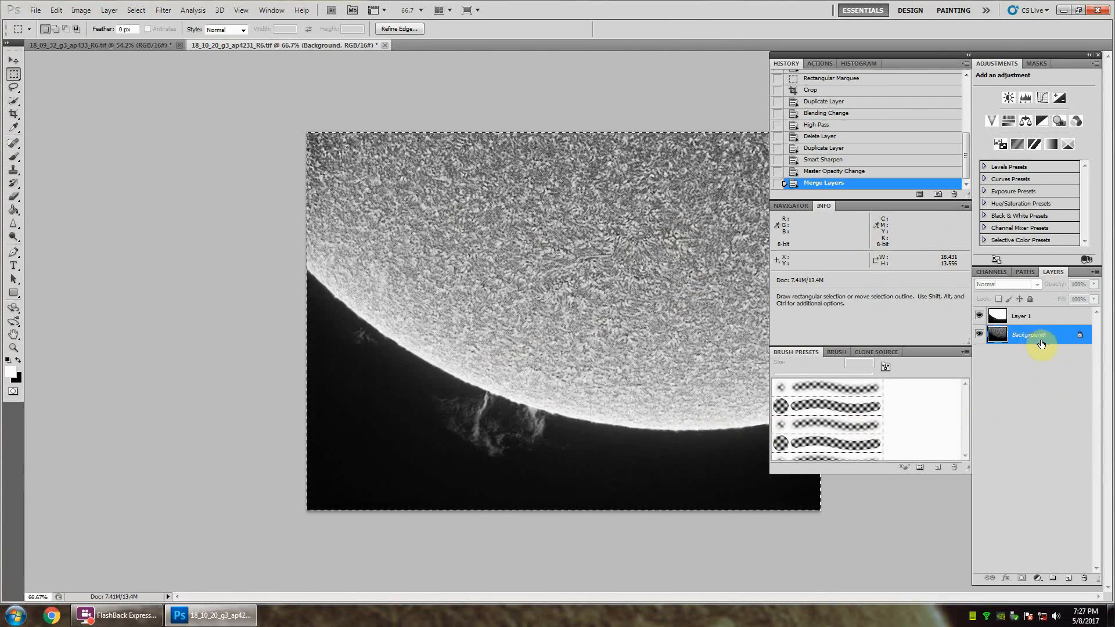
Step: Hide Layer 1 and add a Levels adjustment above the Background with midtones at 0.91 and the white input level at 223
{"action": "left_click", "coordinate": [981, 316]}
{"action": "left_click", "coordinate": [1029, 98]}
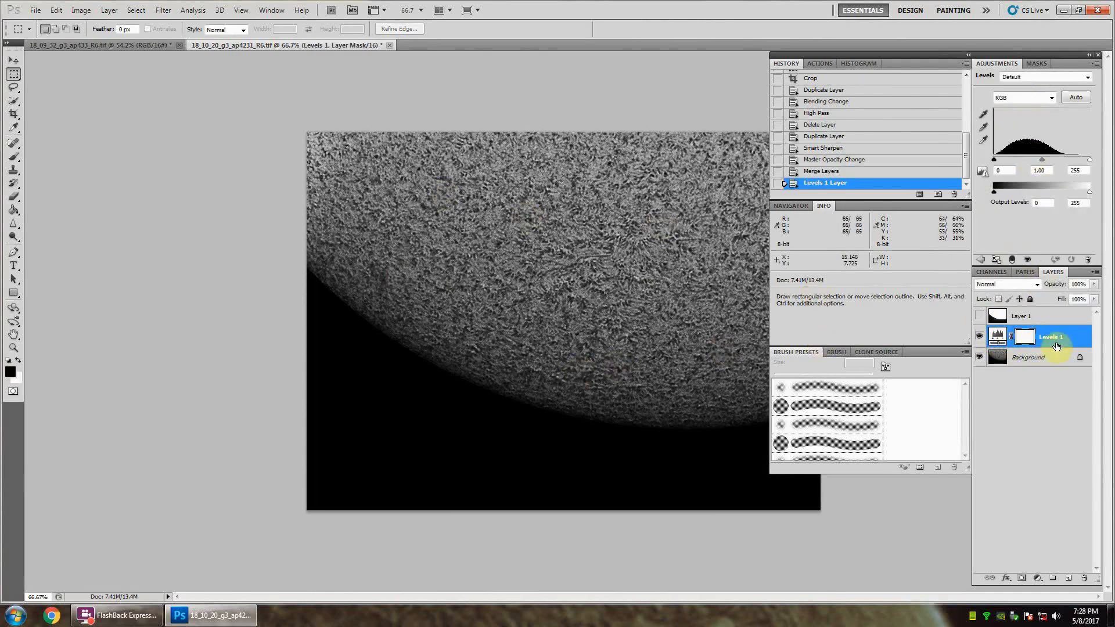
{"action": "left_click", "coordinate": [1042, 160]}
{"action": "left_click_drag", "start_coordinate": [1044, 159], "coordinate": [1044, 159]}
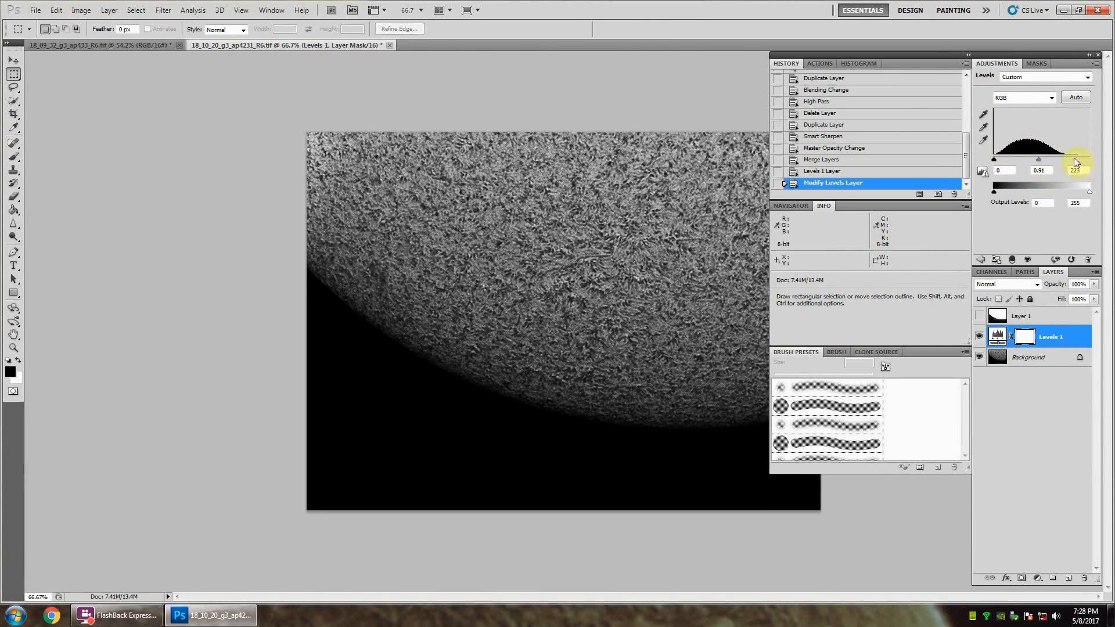
{"action": "left_click_drag", "start_coordinate": [1075, 159], "coordinate": [1071, 158]}
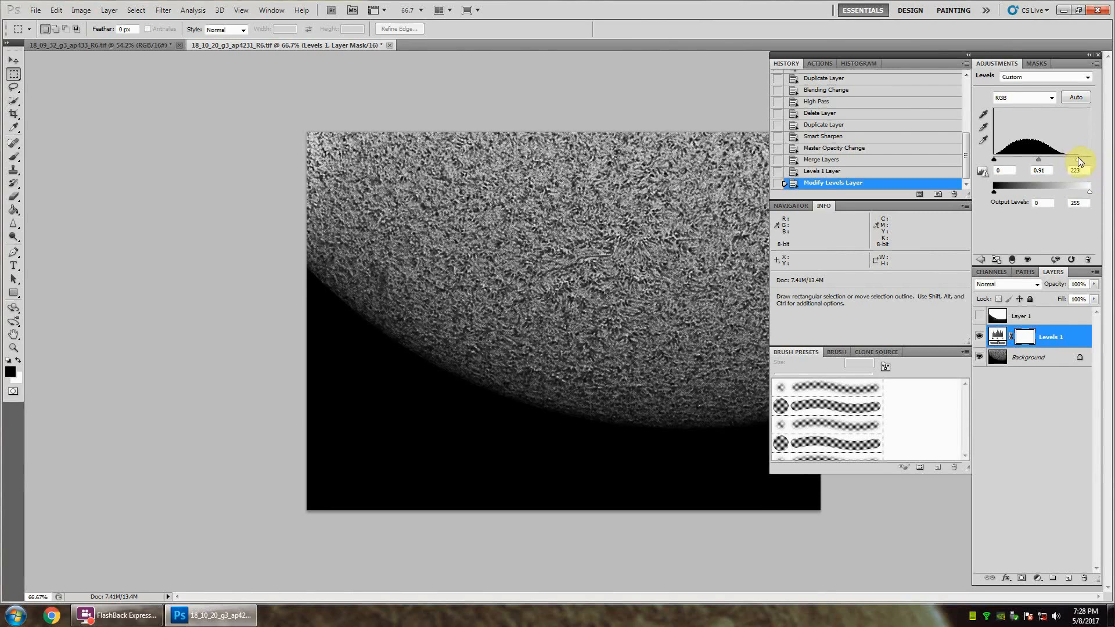
{"action": "left_click", "coordinate": [1040, 371]}
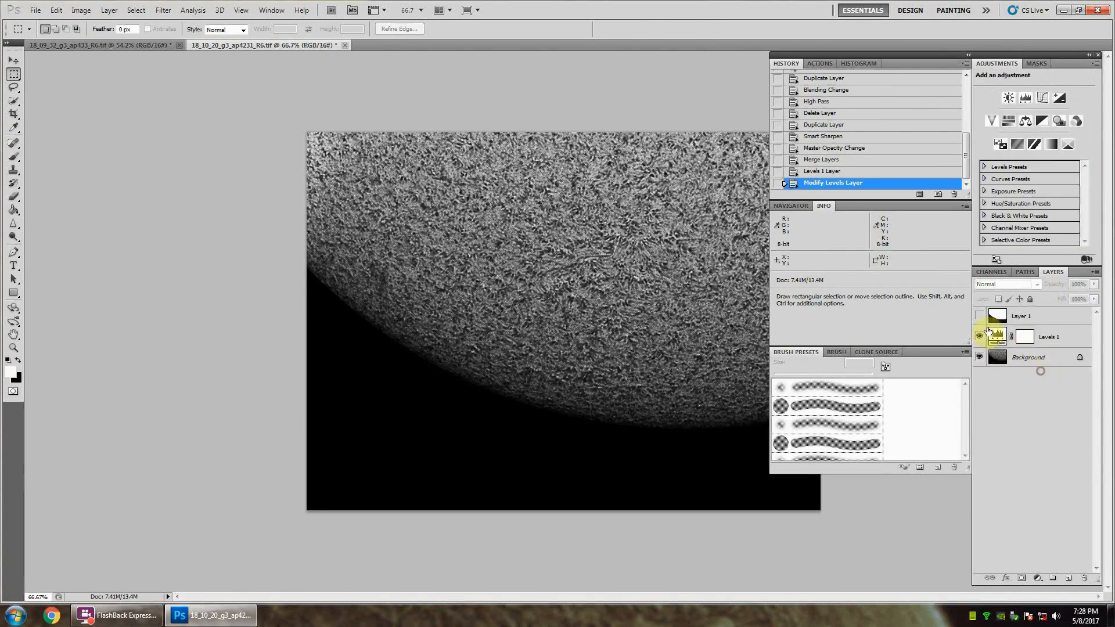
Step: Show Layer 1 again and compare the composite with and without the Levels adjustment, leaving the adjustment on
{"action": "left_click", "coordinate": [981, 317]}
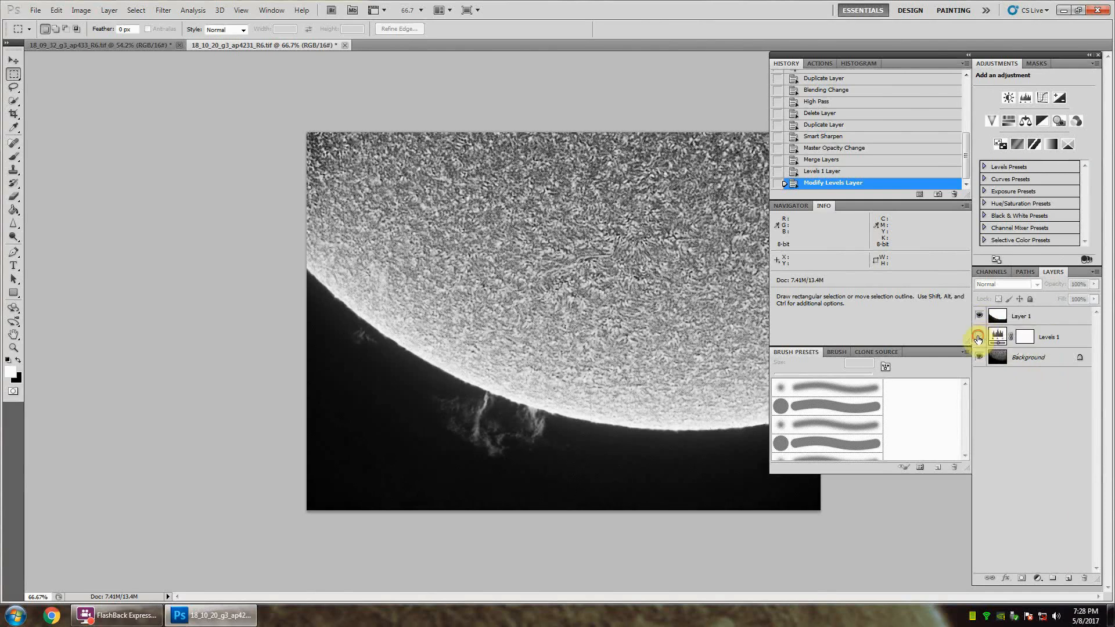
{"action": "left_click", "coordinate": [979, 337]}
{"action": "left_click", "coordinate": [978, 338]}
{"action": "left_click", "coordinate": [978, 338]}
{"action": "left_click", "coordinate": [978, 338]}
{"action": "left_click", "coordinate": [978, 337]}
{"action": "left_click", "coordinate": [978, 337]}
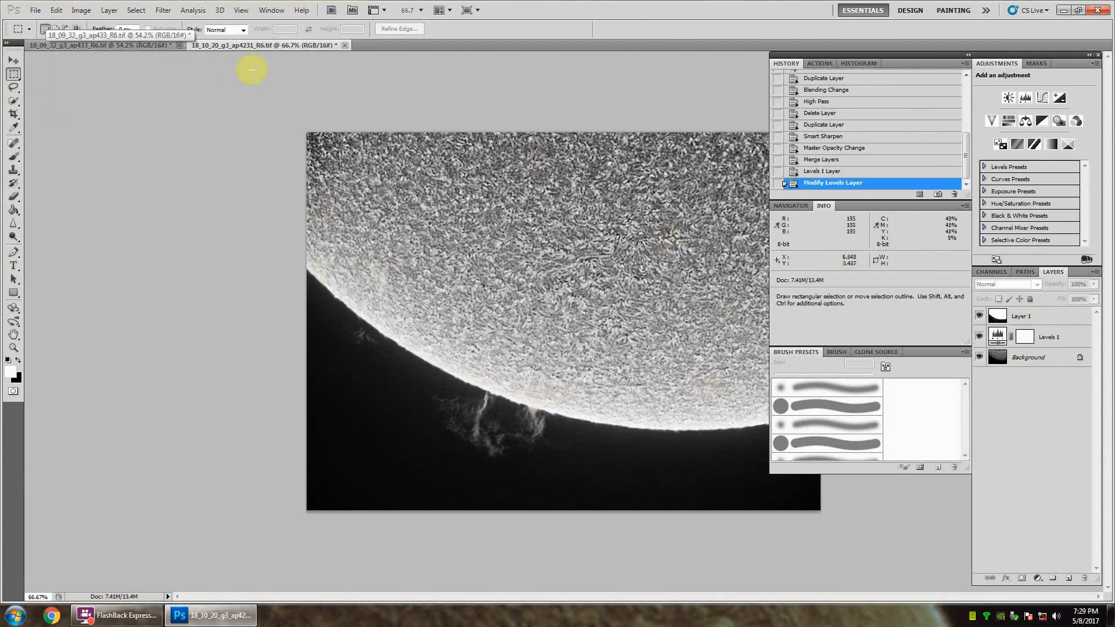
Step: Select the whole canvas, copy the merged composite of all visible layers and paste it as a new layer on top
{"action": "left_click", "coordinate": [57, 11]}
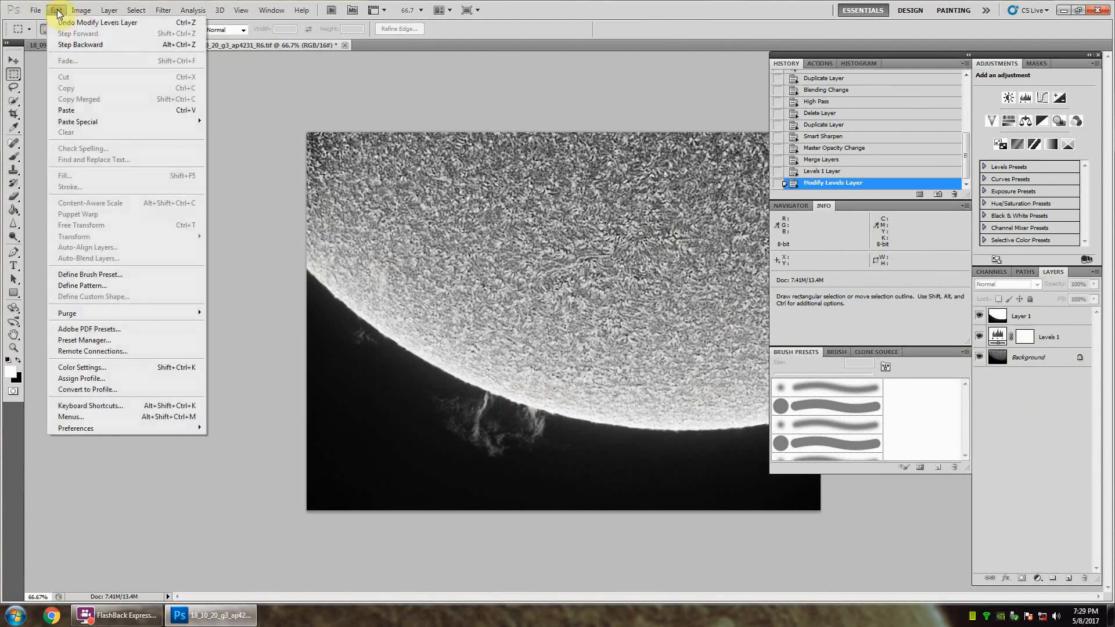
{"action": "left_click", "coordinate": [134, 22]}
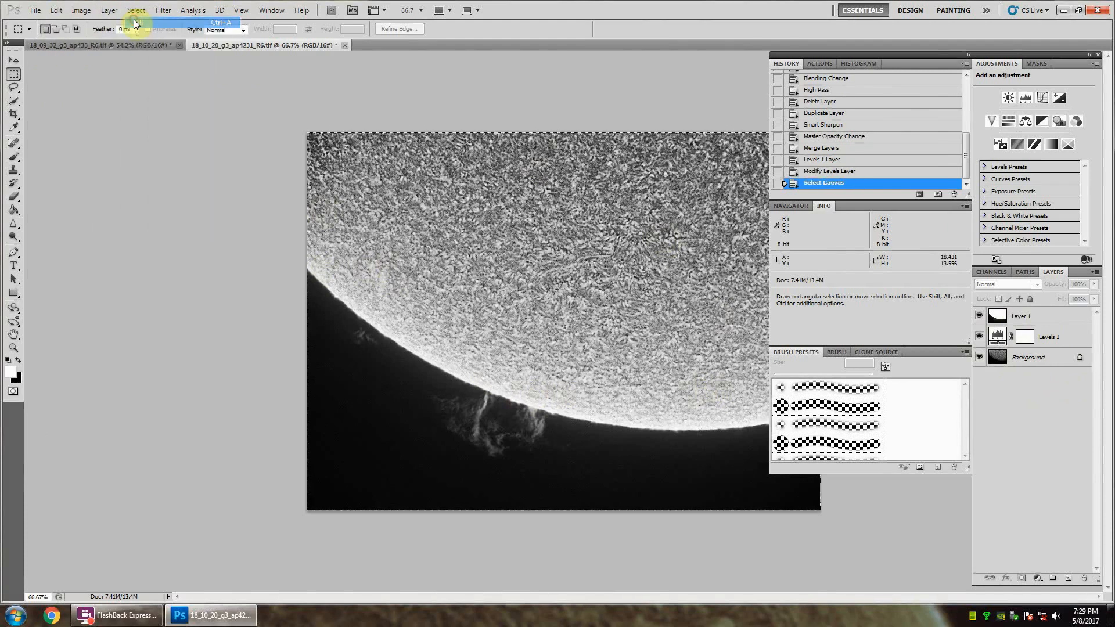
{"action": "left_click", "coordinate": [57, 11]}
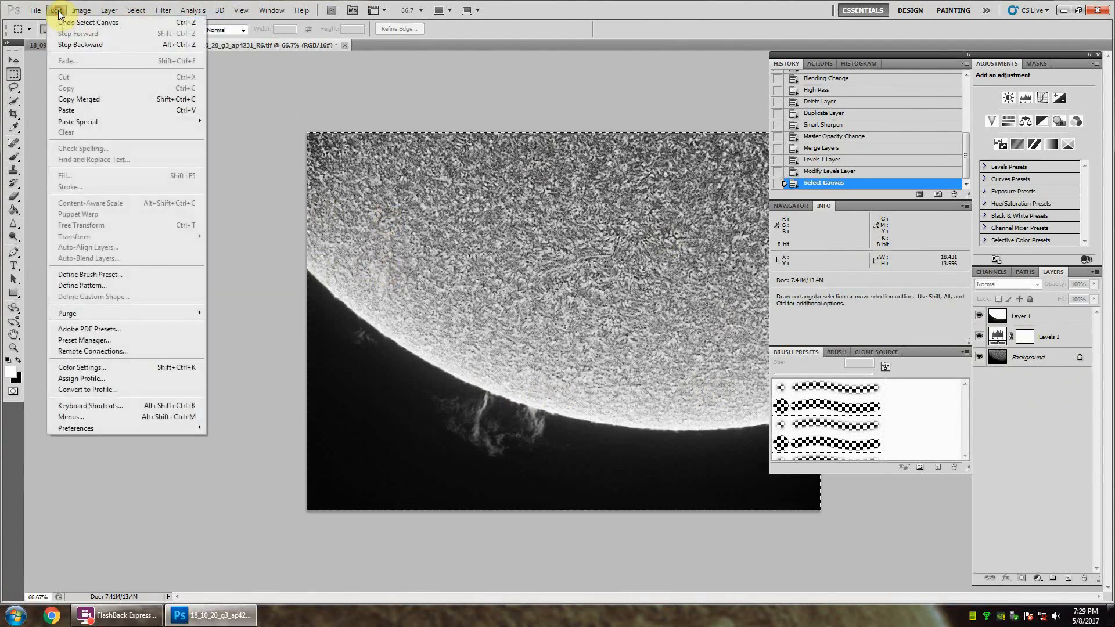
{"action": "left_click", "coordinate": [85, 98]}
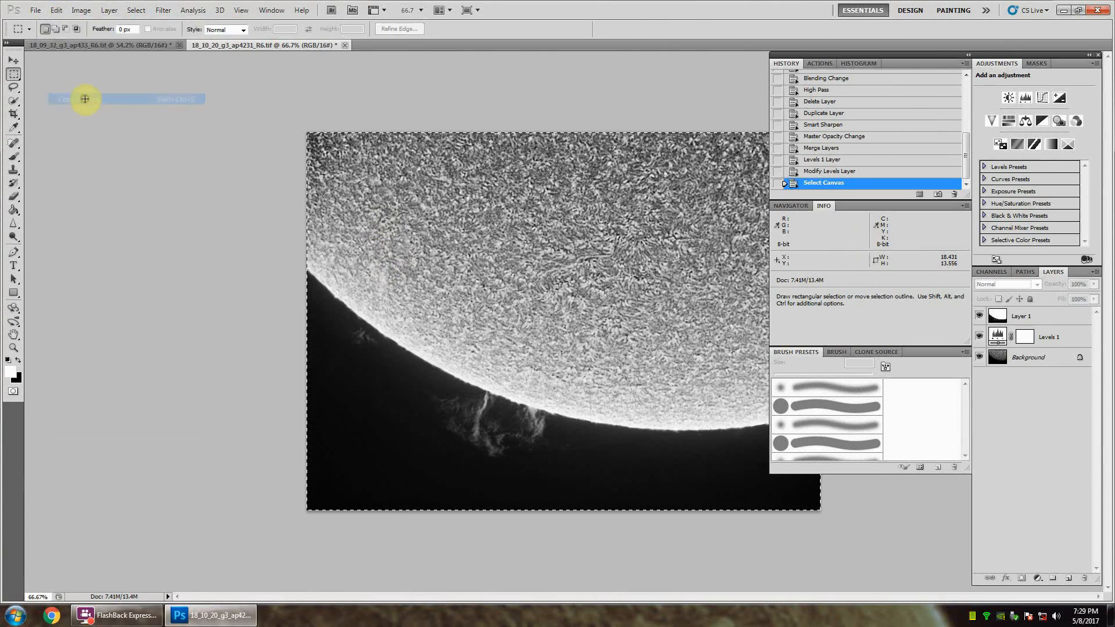
{"action": "left_click", "coordinate": [58, 11]}
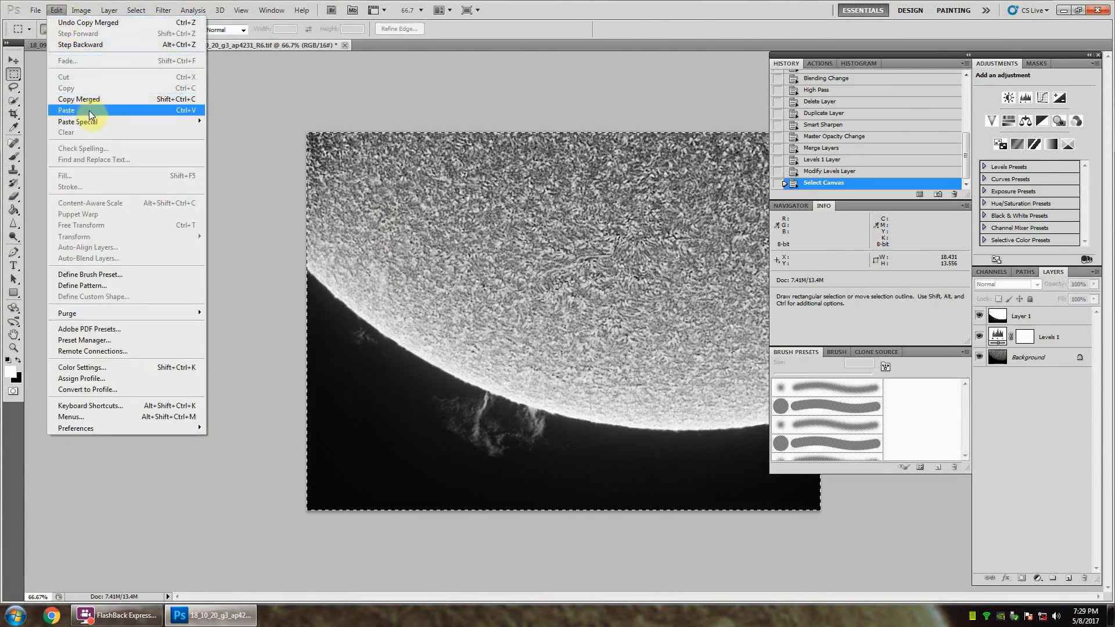
{"action": "left_click", "coordinate": [89, 111]}
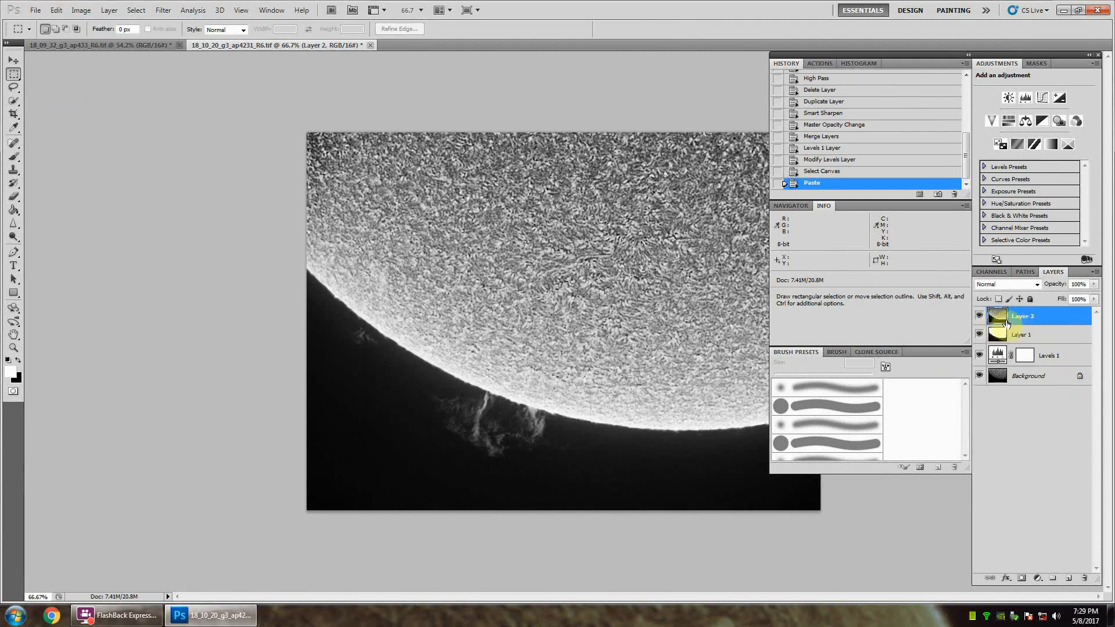
Step: Hide Layer 1, the Levels 1 adjustment and the Background so only the merged Layer 2 is shown
{"action": "left_click", "coordinate": [980, 336]}
{"action": "left_click", "coordinate": [980, 356]}
{"action": "left_click", "coordinate": [979, 376]}
Step: Add a Levels adjustment above Layer 2 and lower its white output level to 223
{"action": "left_click", "coordinate": [1026, 98]}
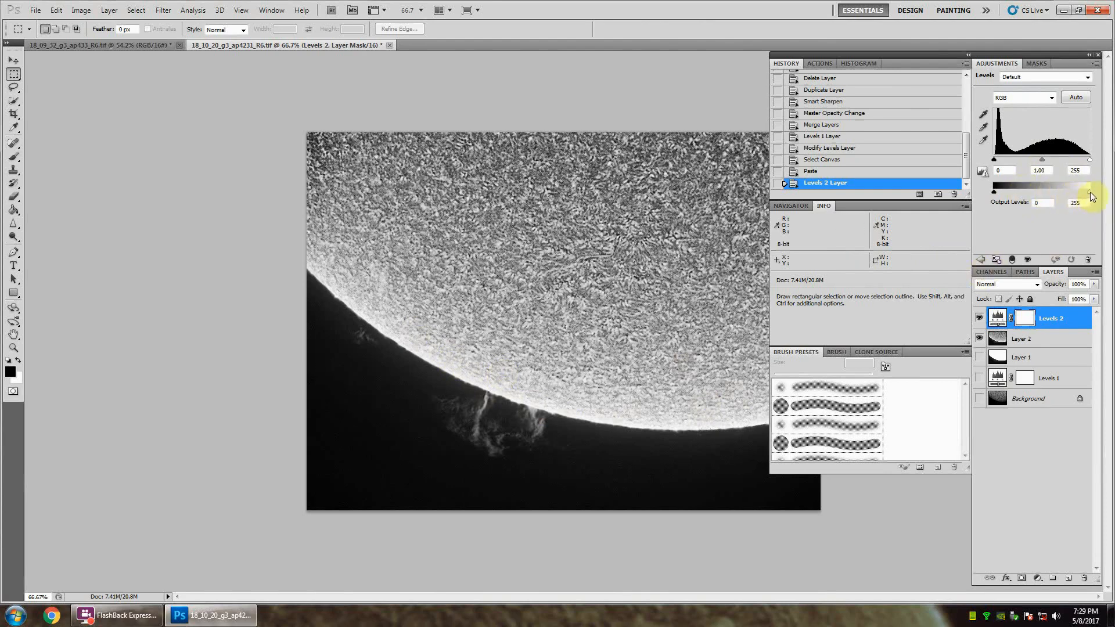
{"action": "left_click_drag", "start_coordinate": [1092, 197], "coordinate": [1077, 191]}
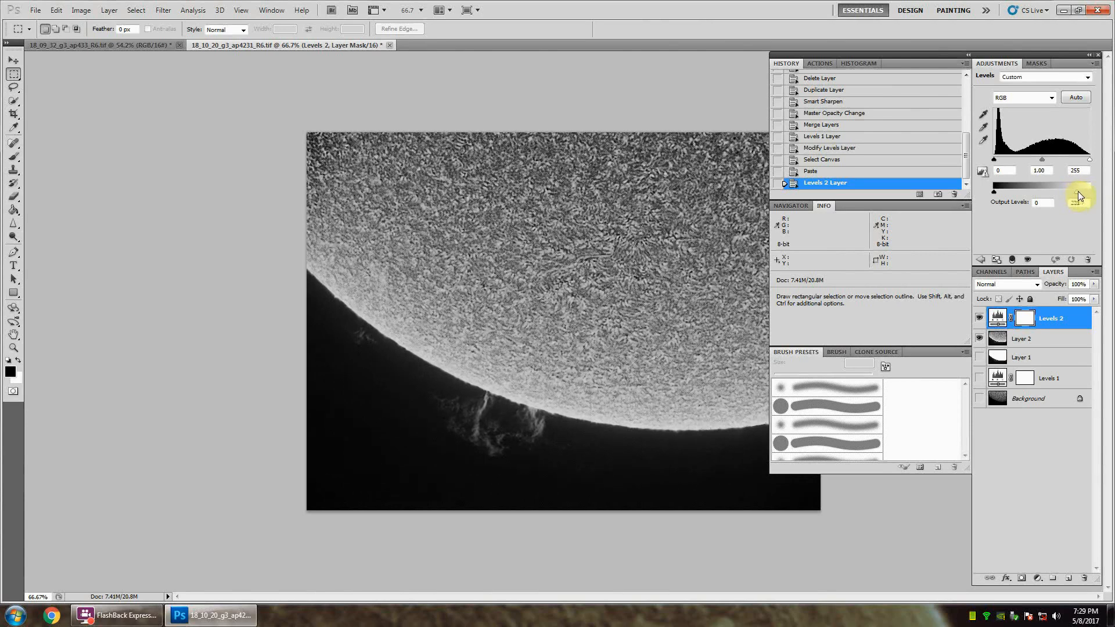
{"action": "left_click_drag", "start_coordinate": [1078, 190], "coordinate": [1095, 194]}
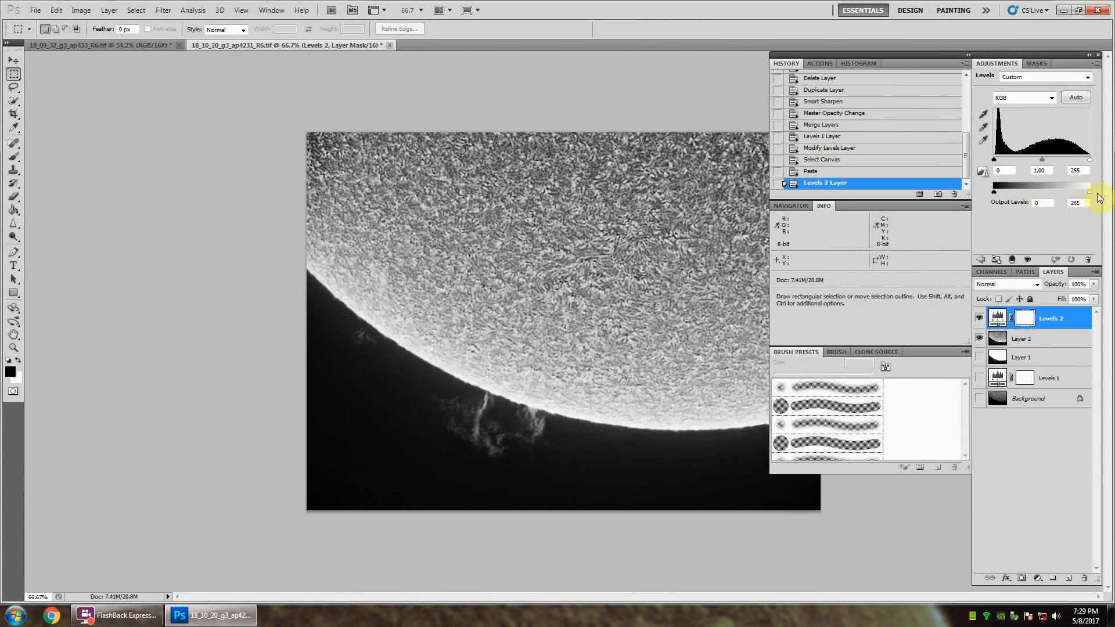
{"action": "left_click_drag", "start_coordinate": [1091, 193], "coordinate": [1079, 195]}
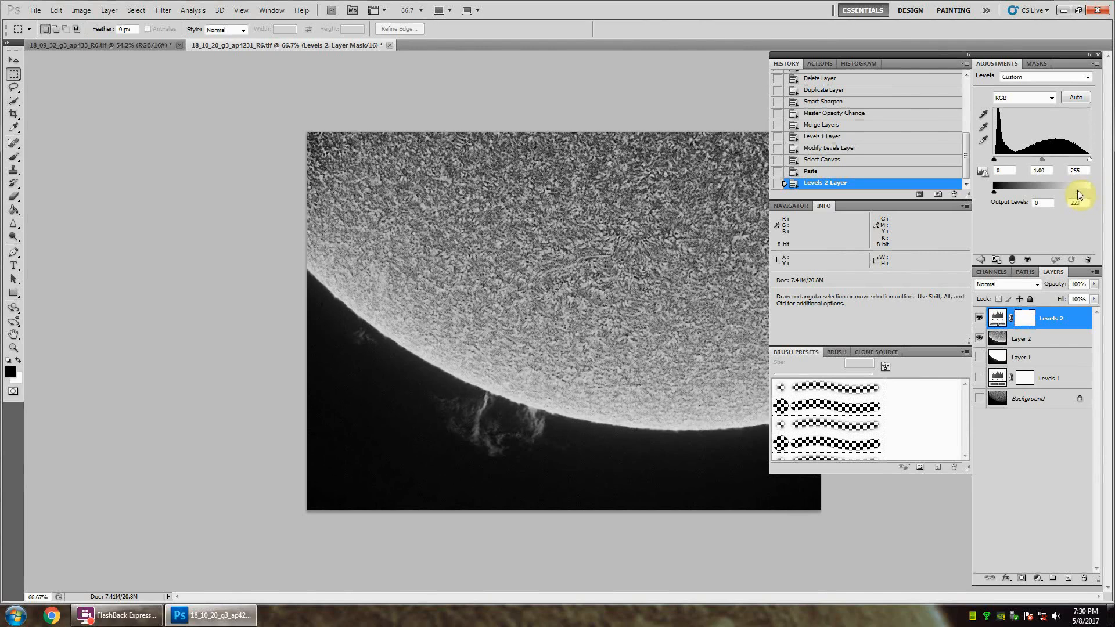
{"action": "left_click_drag", "start_coordinate": [1078, 192], "coordinate": [1078, 193]}
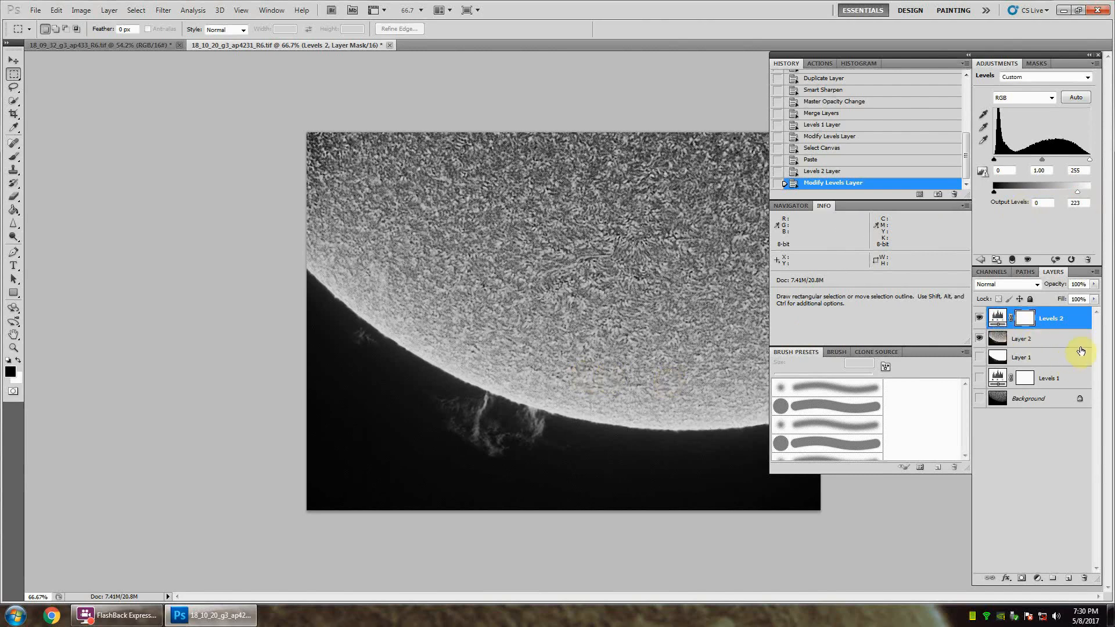
{"action": "left_click", "coordinate": [1048, 342]}
{"action": "right_click", "coordinate": [1031, 338]}
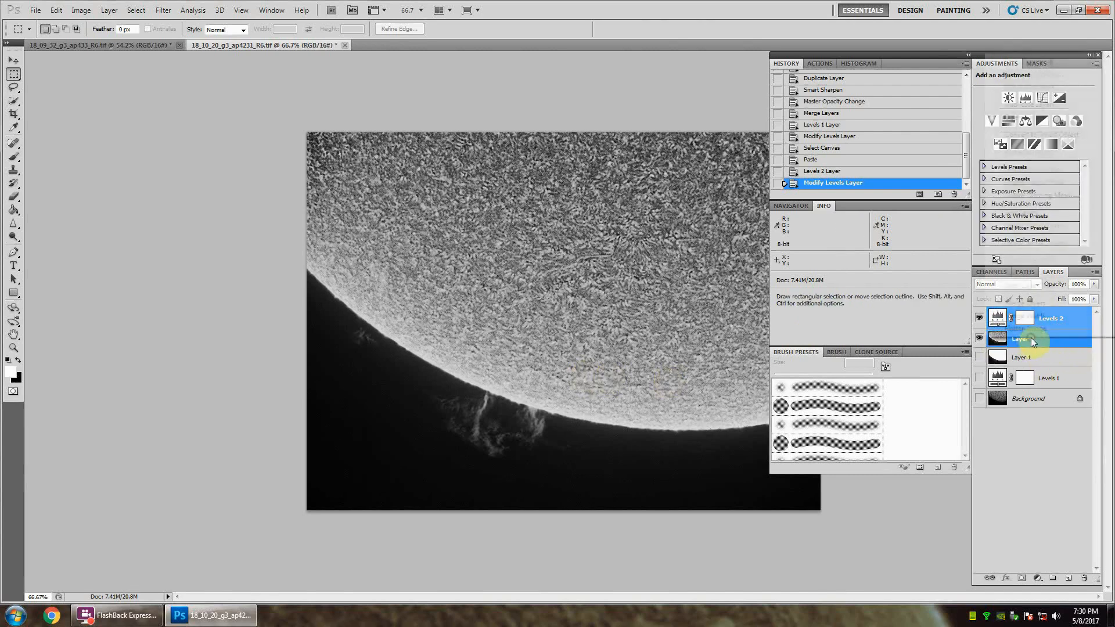
{"action": "left_click", "coordinate": [1032, 341]}
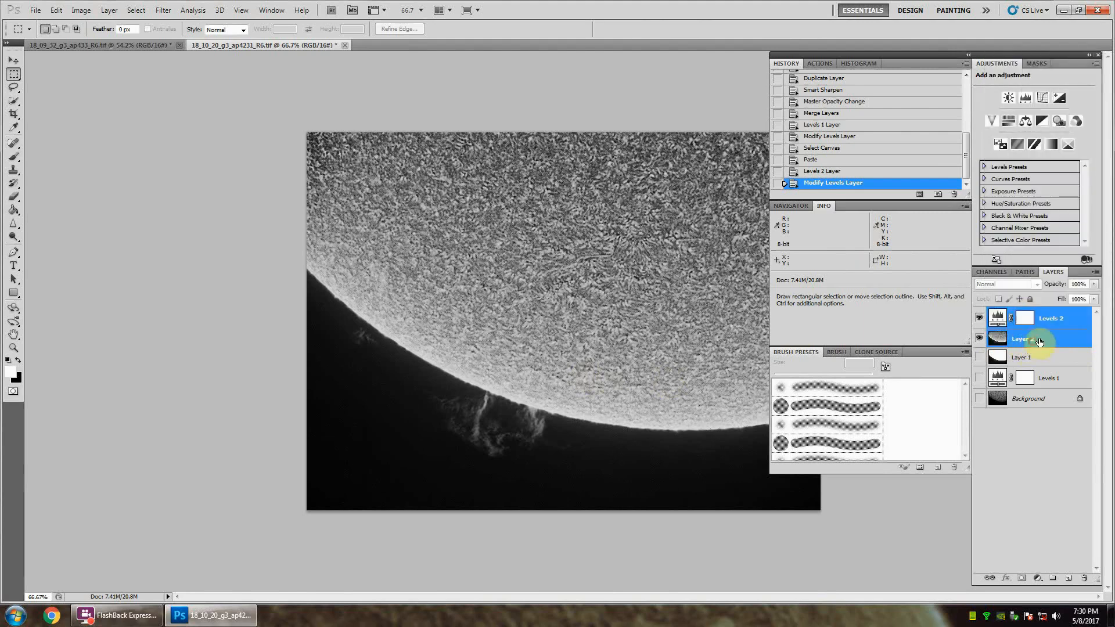
{"action": "left_click", "coordinate": [1059, 325]}
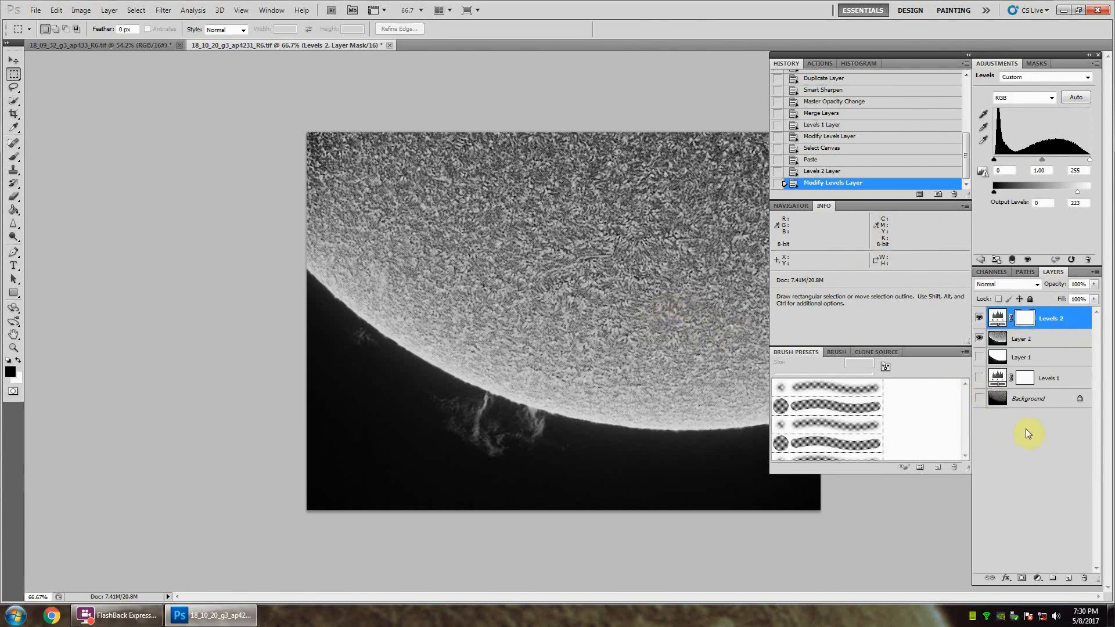
{"action": "left_click", "coordinate": [1043, 419]}
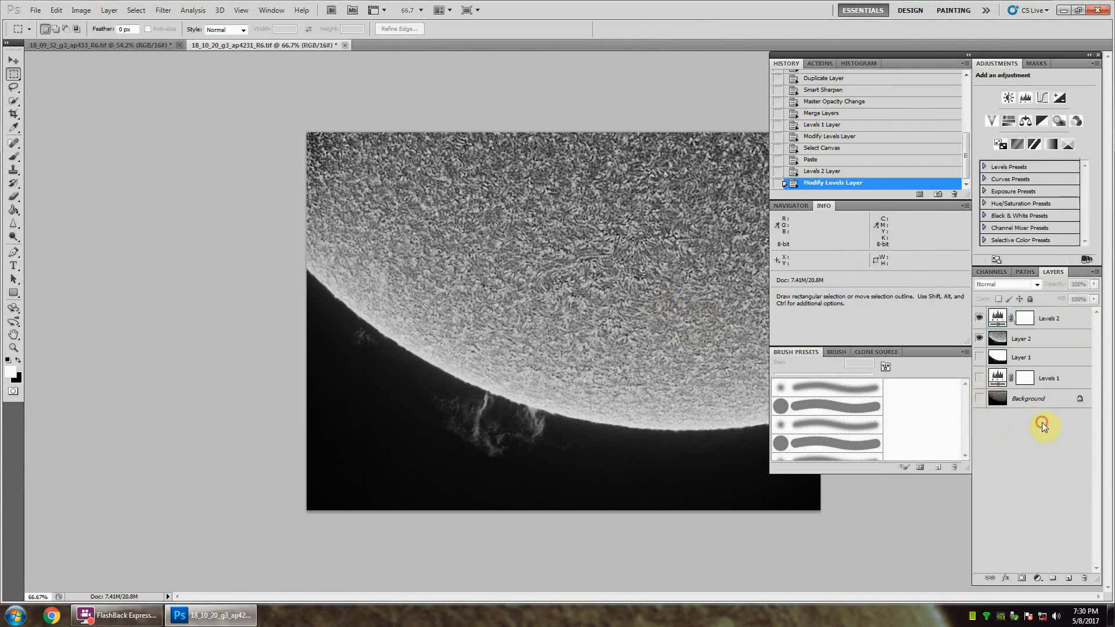
Step: Add another Levels adjustment on top of the stack and set its Red channel midtones to 1.6
{"action": "left_click", "coordinate": [1026, 99]}
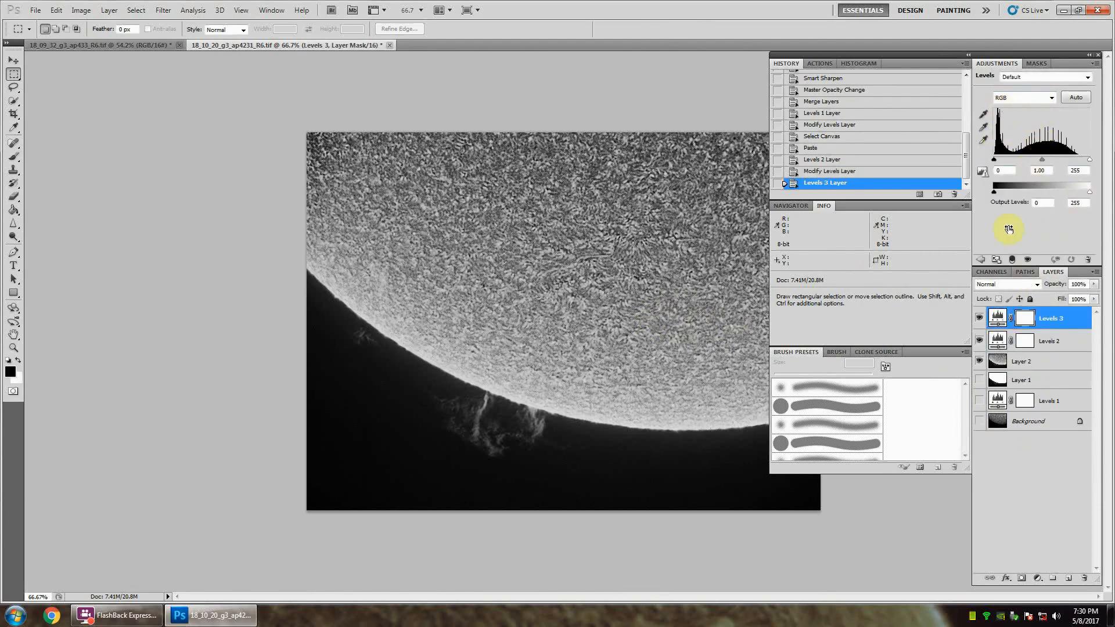
{"action": "left_click", "coordinate": [1042, 99]}
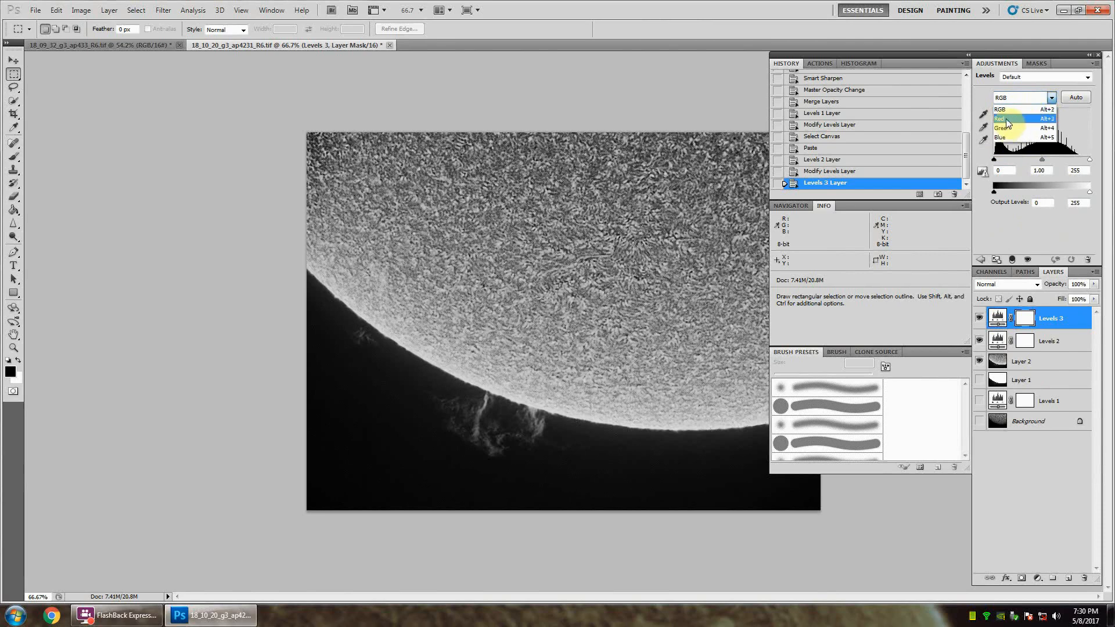
{"action": "left_click", "coordinate": [1008, 120]}
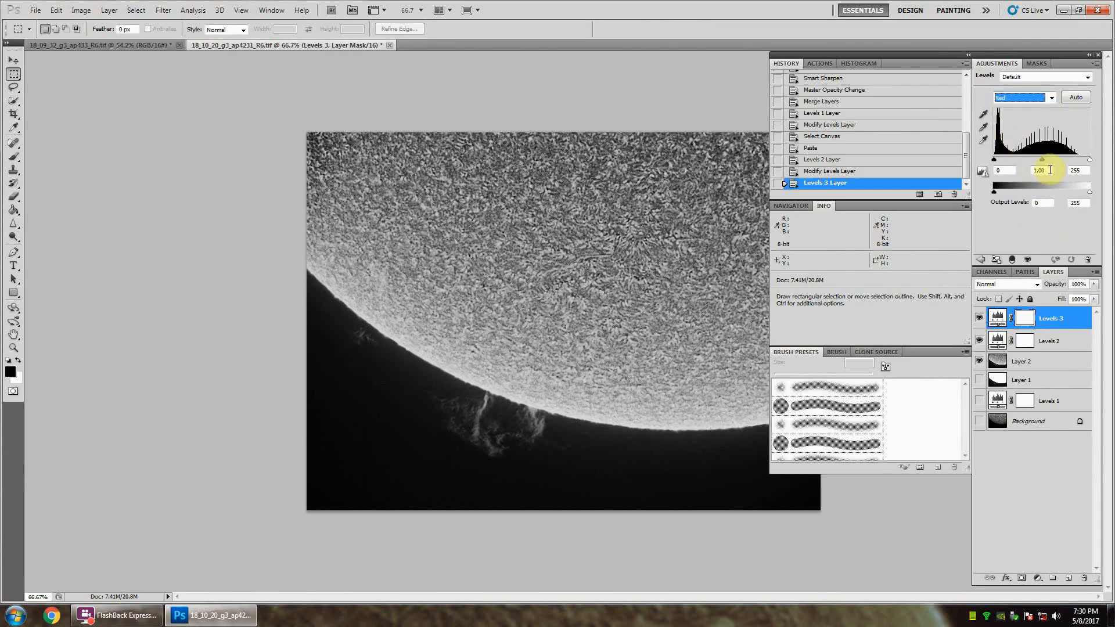
{"action": "left_click_drag", "start_coordinate": [1050, 170], "coordinate": [1025, 169]}
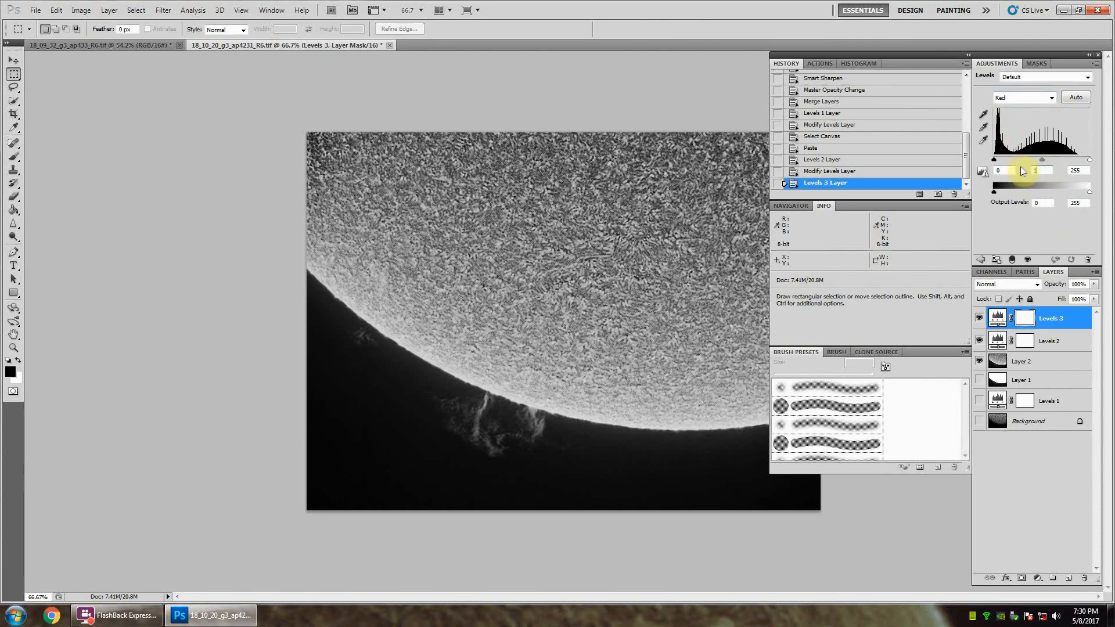
{"action": "type", "text": "1.6"}
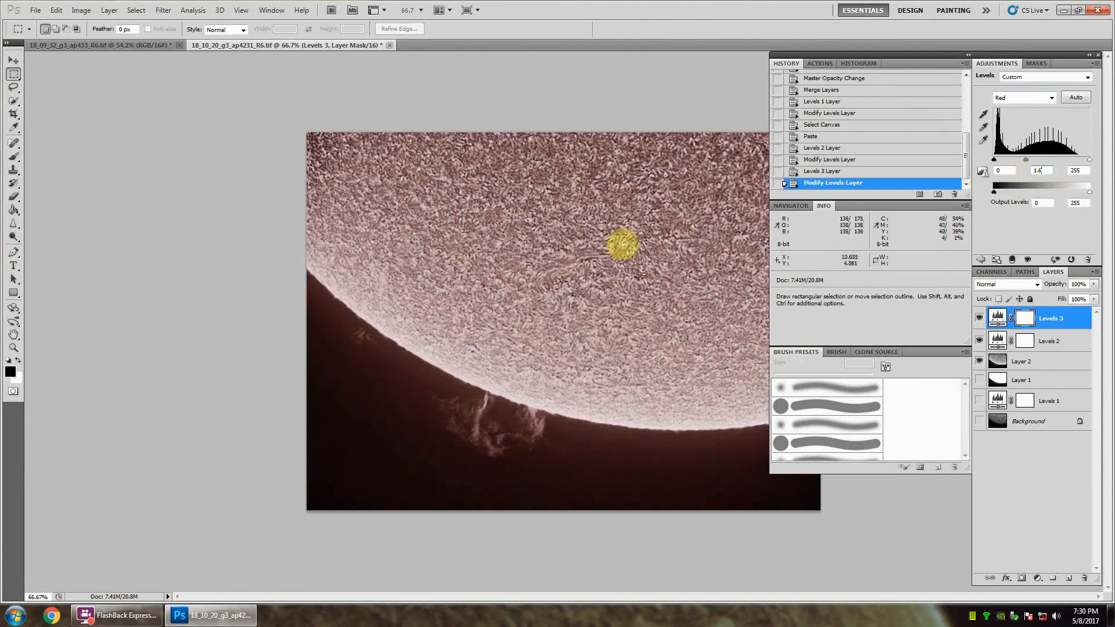
Step: In the new Levels adjustment, set the Green channel midtones to 0.8 and the Blue channel midtones to 0.2
{"action": "left_click", "coordinate": [1032, 100]}
{"action": "left_click", "coordinate": [1001, 125]}
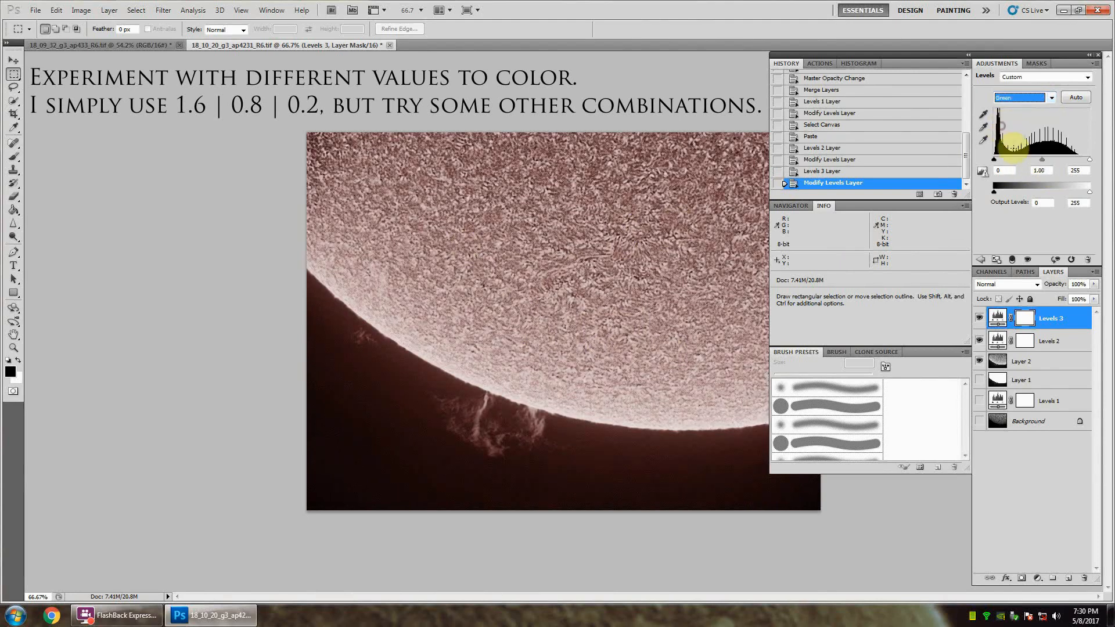
{"action": "left_click_drag", "start_coordinate": [1050, 171], "coordinate": [1023, 171]}
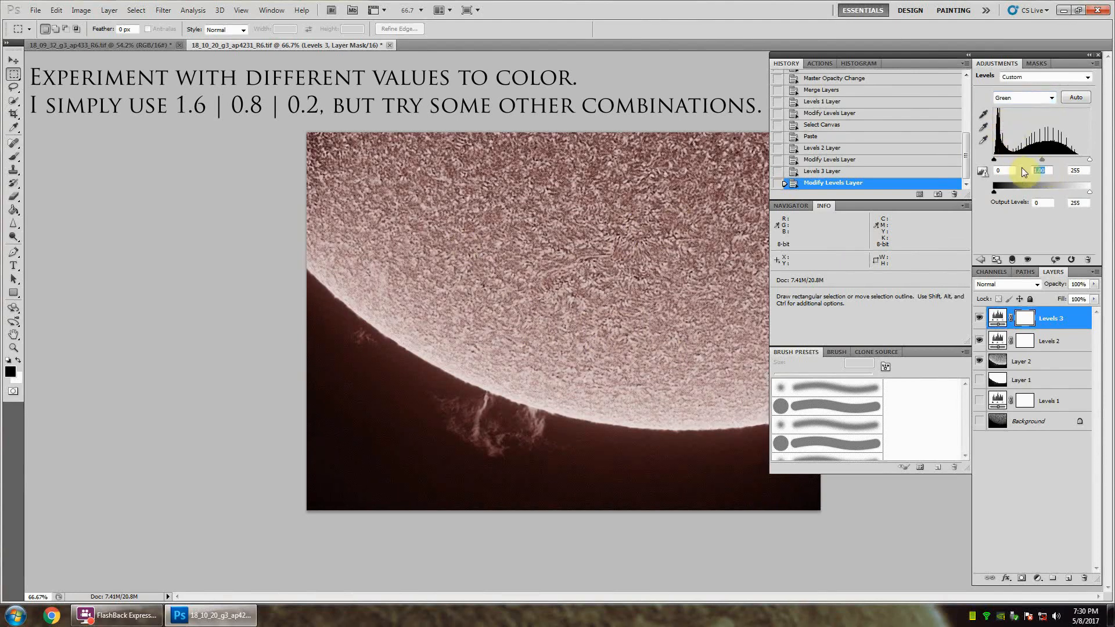
{"action": "type", "text": "0.8"}
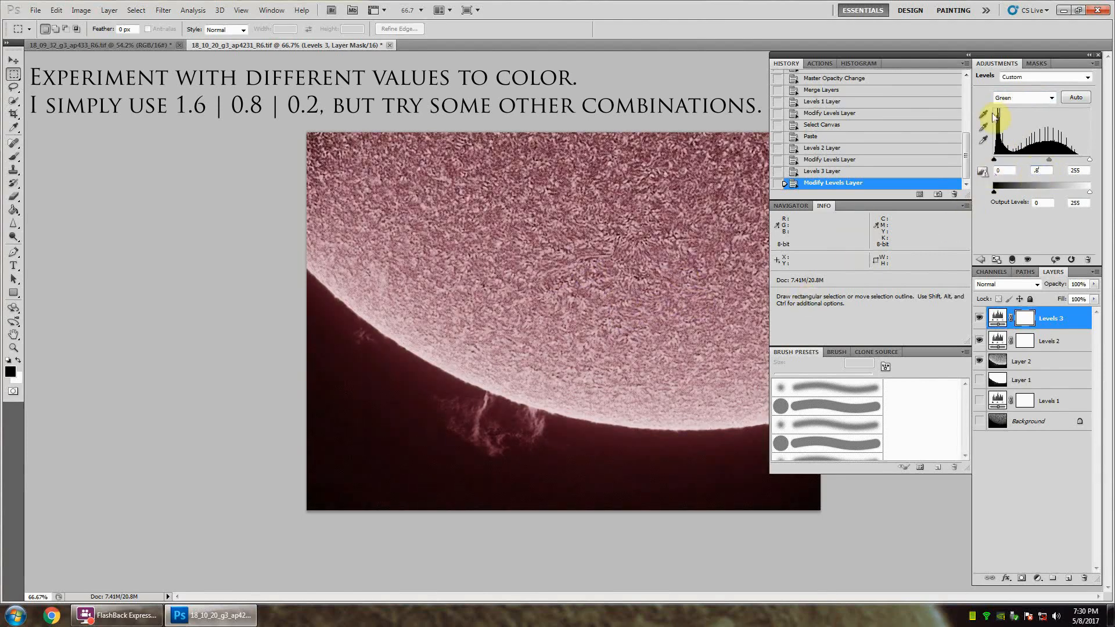
{"action": "left_click", "coordinate": [1031, 100]}
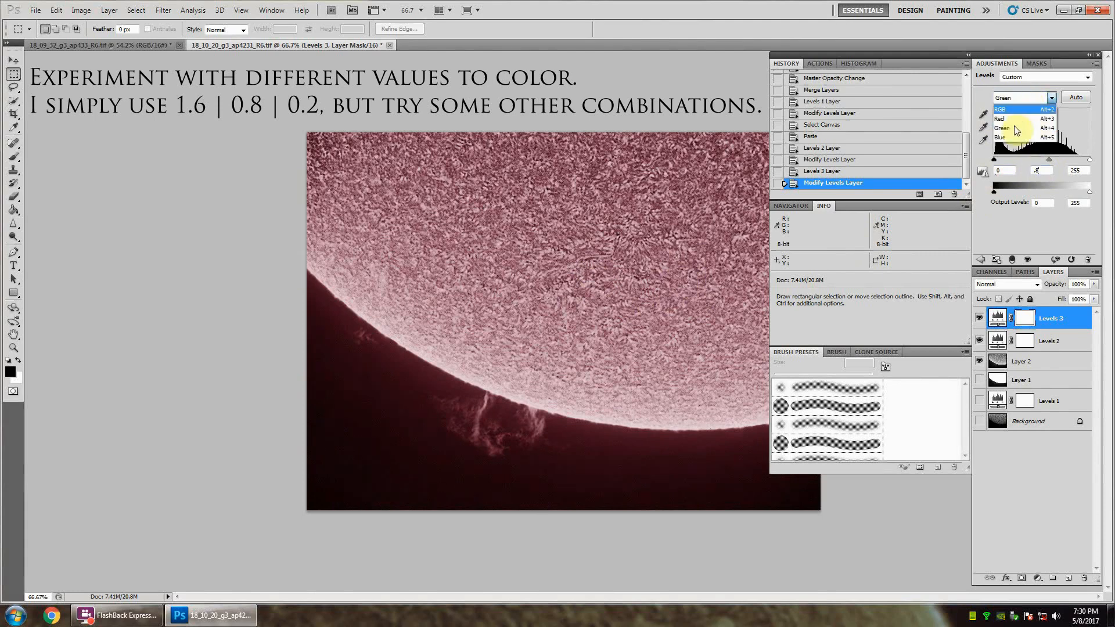
{"action": "left_click", "coordinate": [1005, 138]}
{"action": "left_click", "coordinate": [1039, 170]}
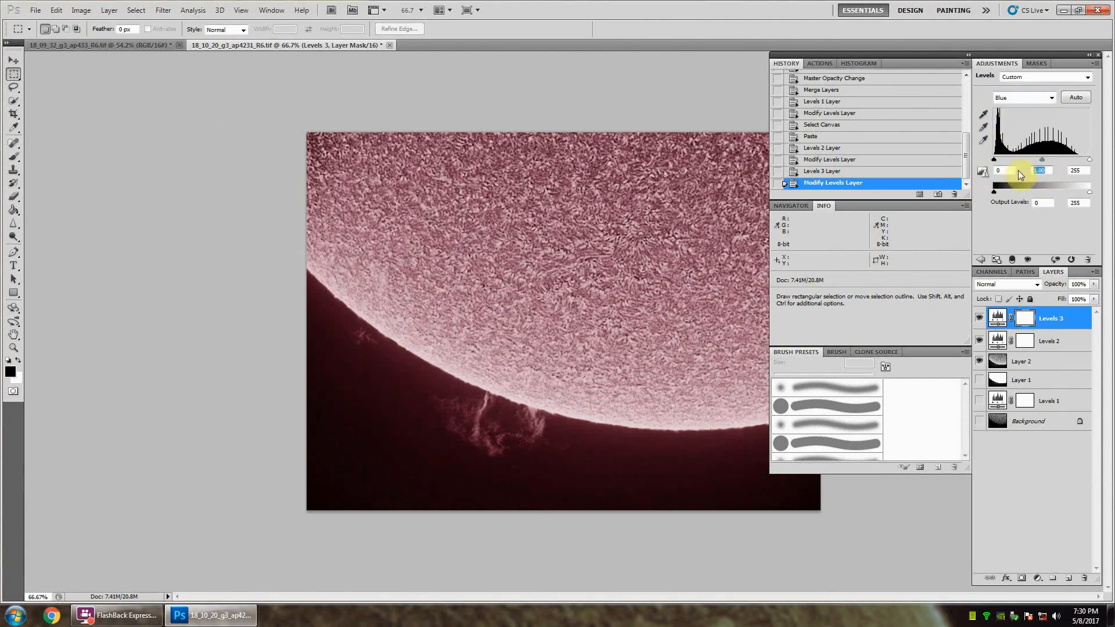
{"action": "type", "text": ".2"}
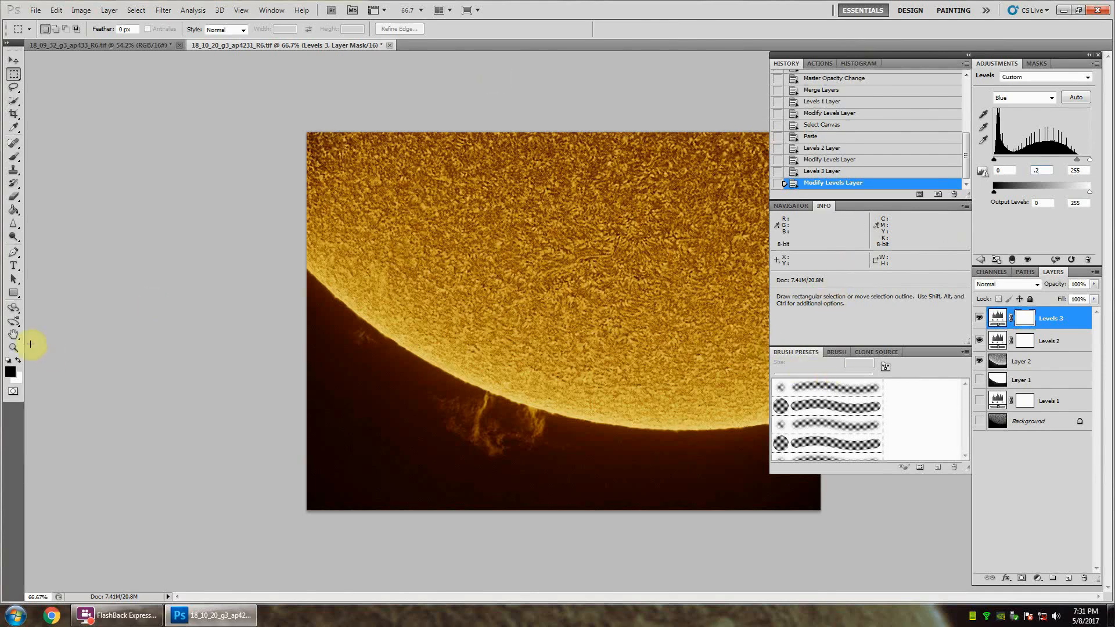
Step: Examine the colorized solar surface, limb and prominences at several magnifications
{"action": "double_click", "coordinate": [14, 337]}
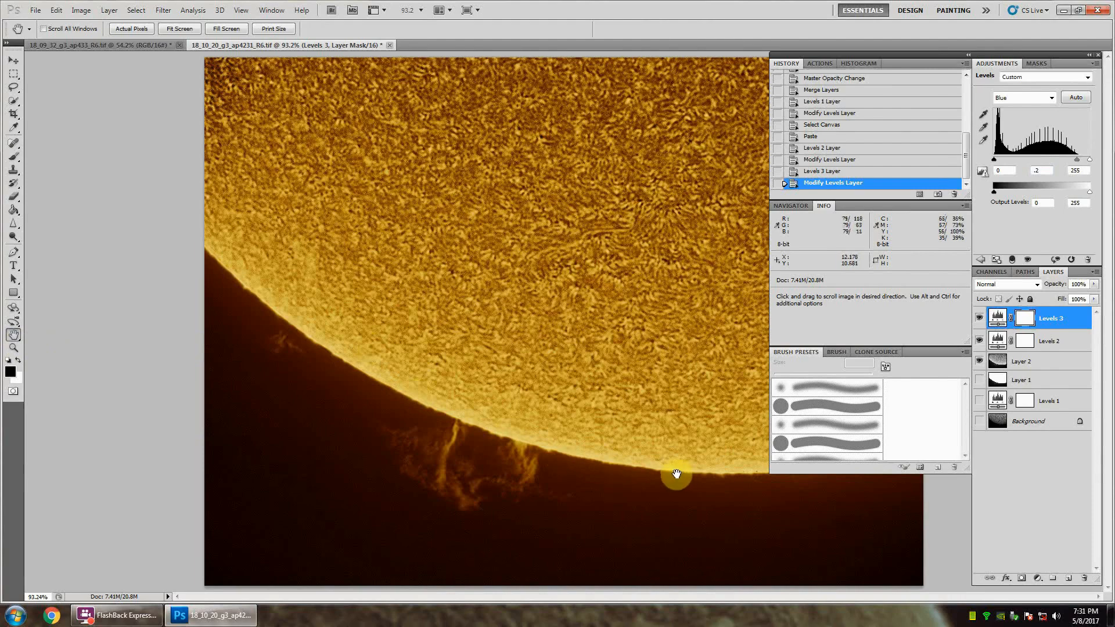
{"action": "left_click", "coordinate": [13, 347]}
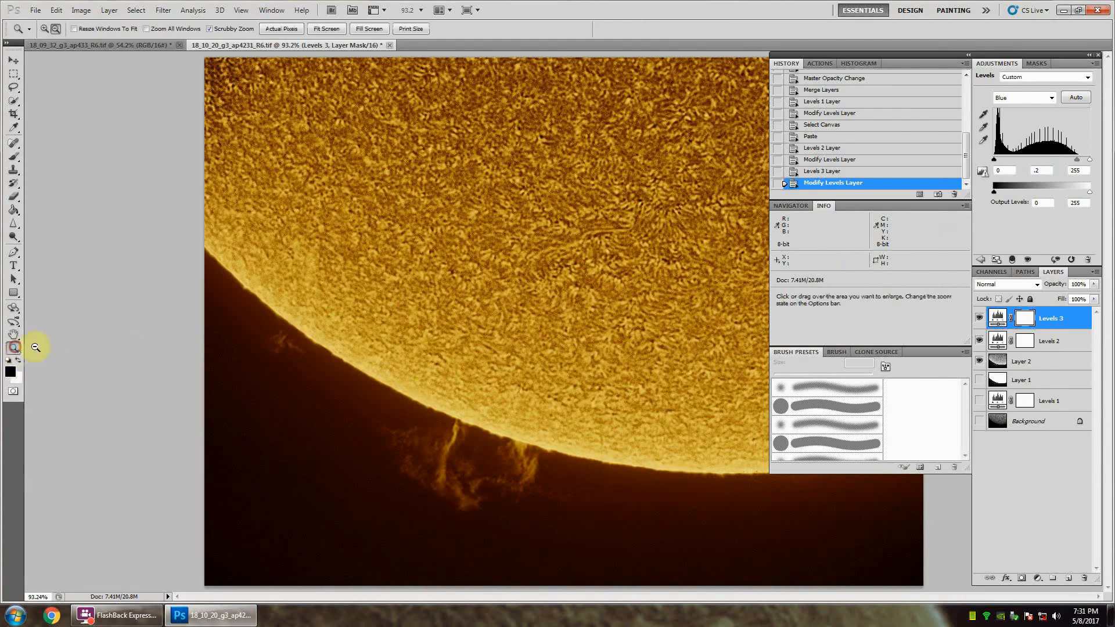
{"action": "left_click", "coordinate": [629, 335], "text": "alt"}
{"action": "left_click", "coordinate": [629, 335], "text": "alt"}
{"action": "left_click", "coordinate": [650, 335], "text": "alt"}
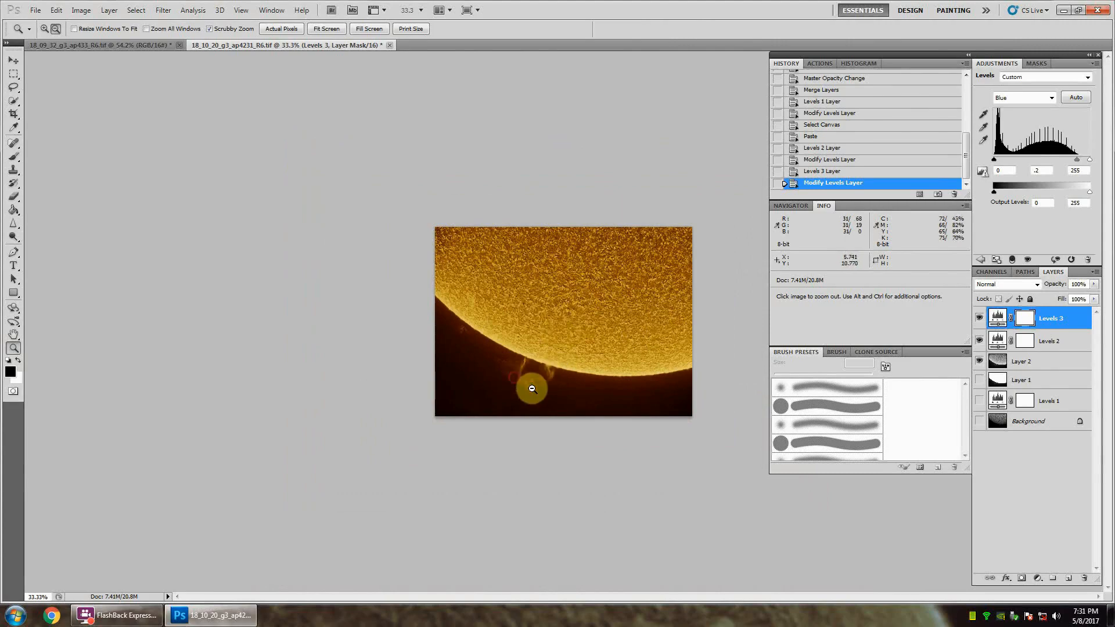
{"action": "left_click_drag", "start_coordinate": [532, 389], "coordinate": [583, 439]}
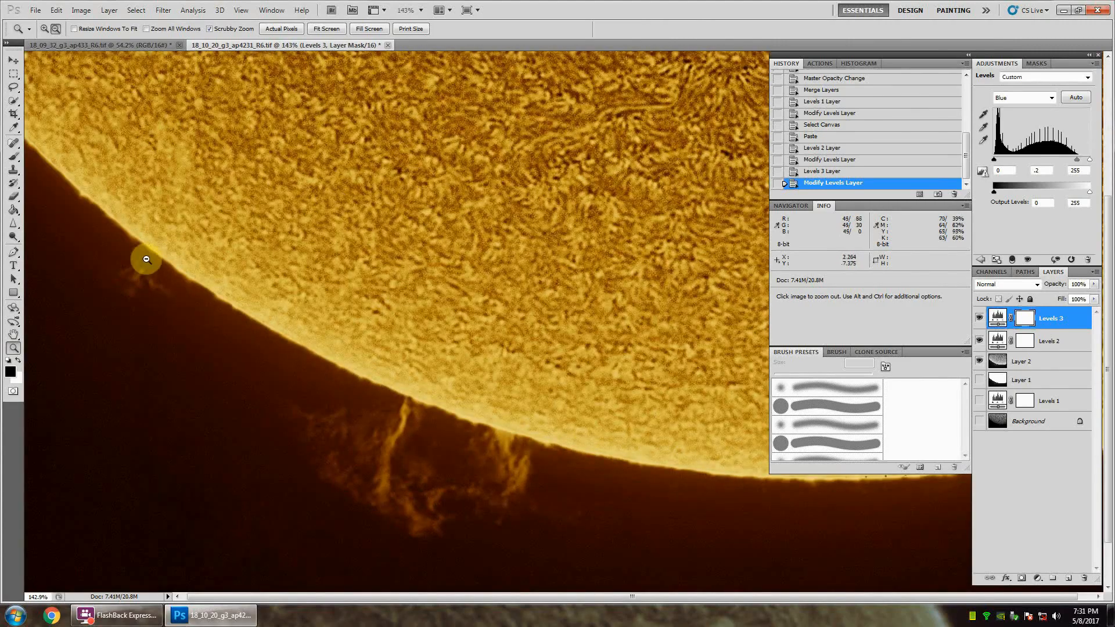
{"action": "left_click_drag", "start_coordinate": [681, 280], "coordinate": [629, 287]}
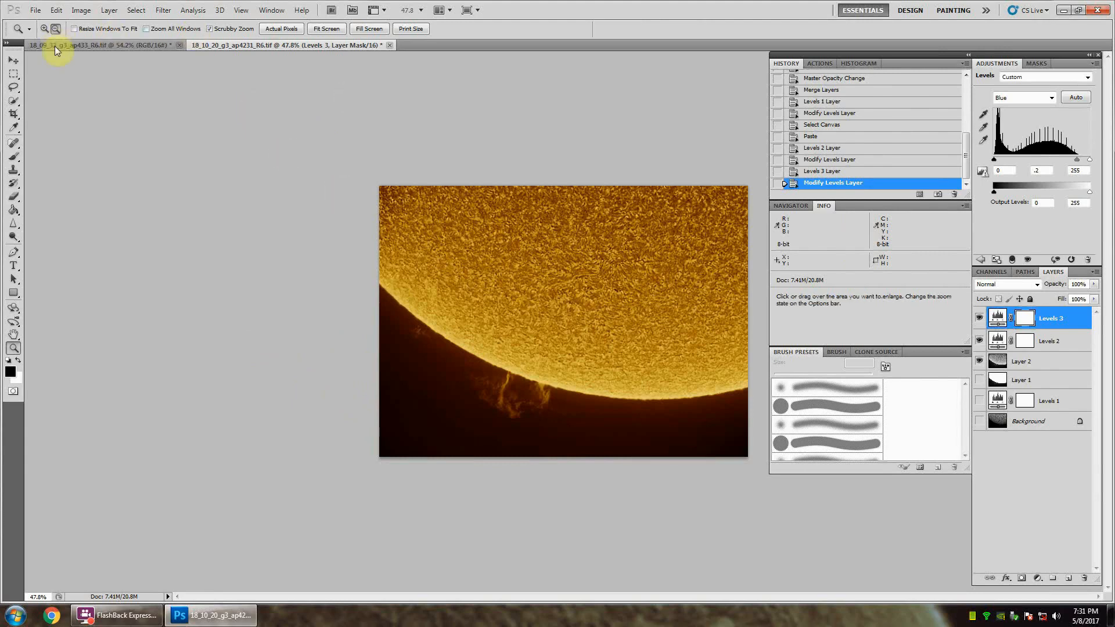
Step: Save a JPEG copy of the colorized composite as FinalImage in the AS_f50 folder, with High quality and Progressive format
{"action": "left_click", "coordinate": [36, 10]}
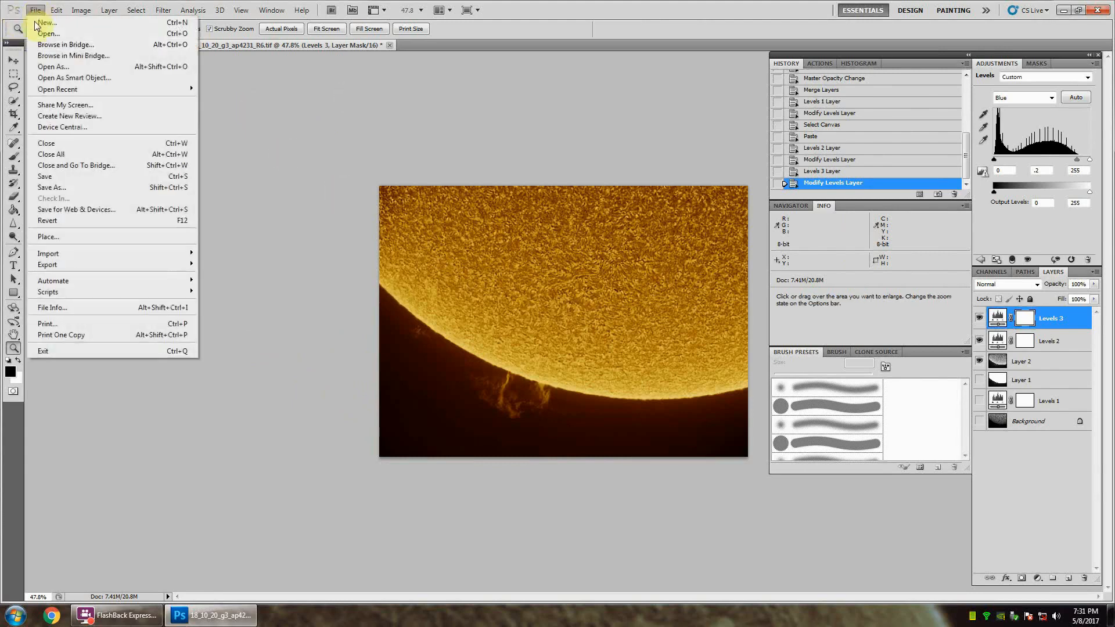
{"action": "left_click", "coordinate": [85, 189]}
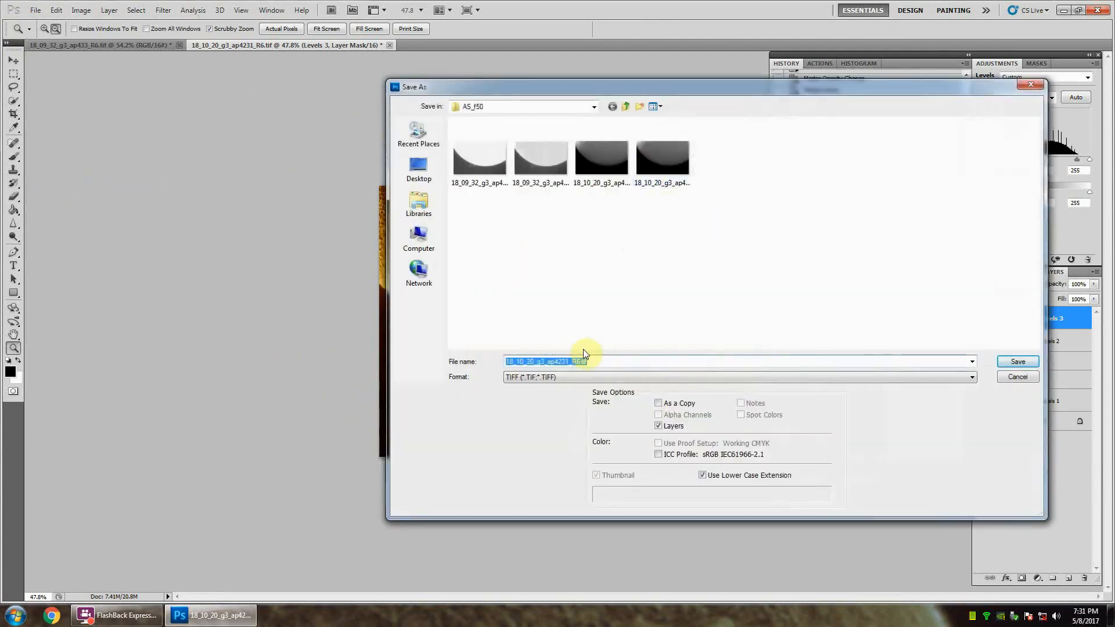
{"action": "left_click", "coordinate": [569, 378]}
{"action": "key", "text": "j"}
{"action": "key", "text": "Return"}
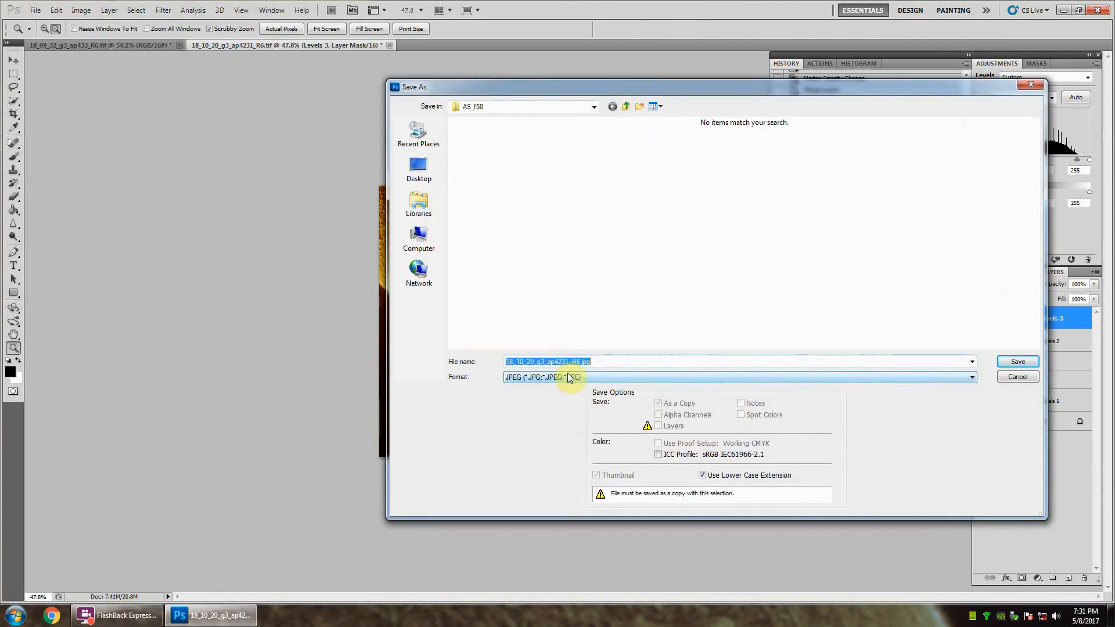
{"action": "type", "text": "FinalImage"}
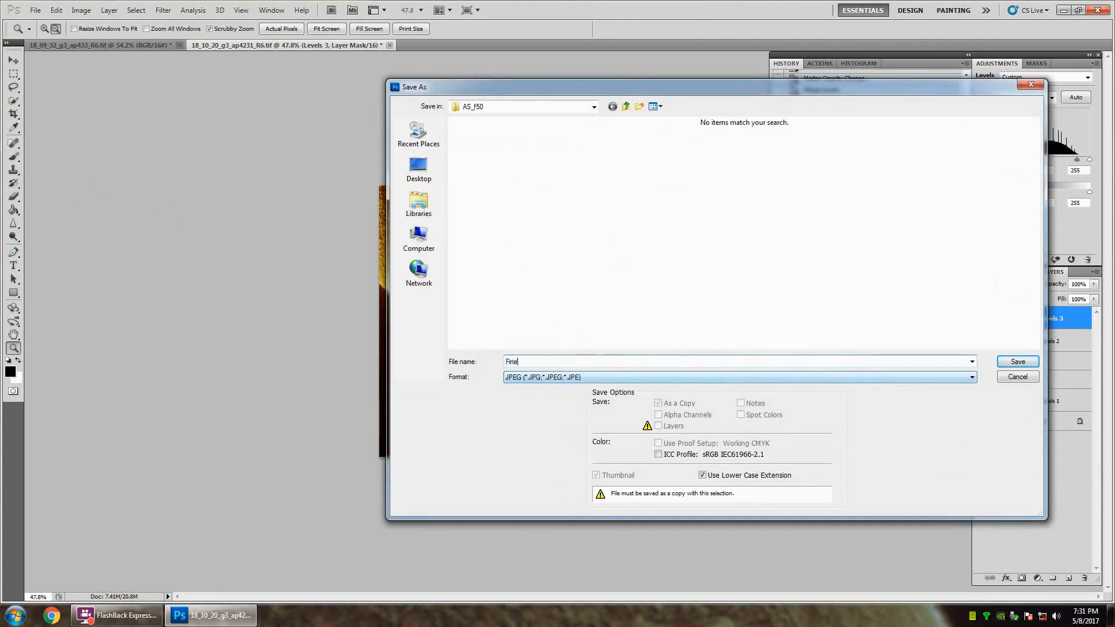
{"action": "left_click", "coordinate": [1010, 360]}
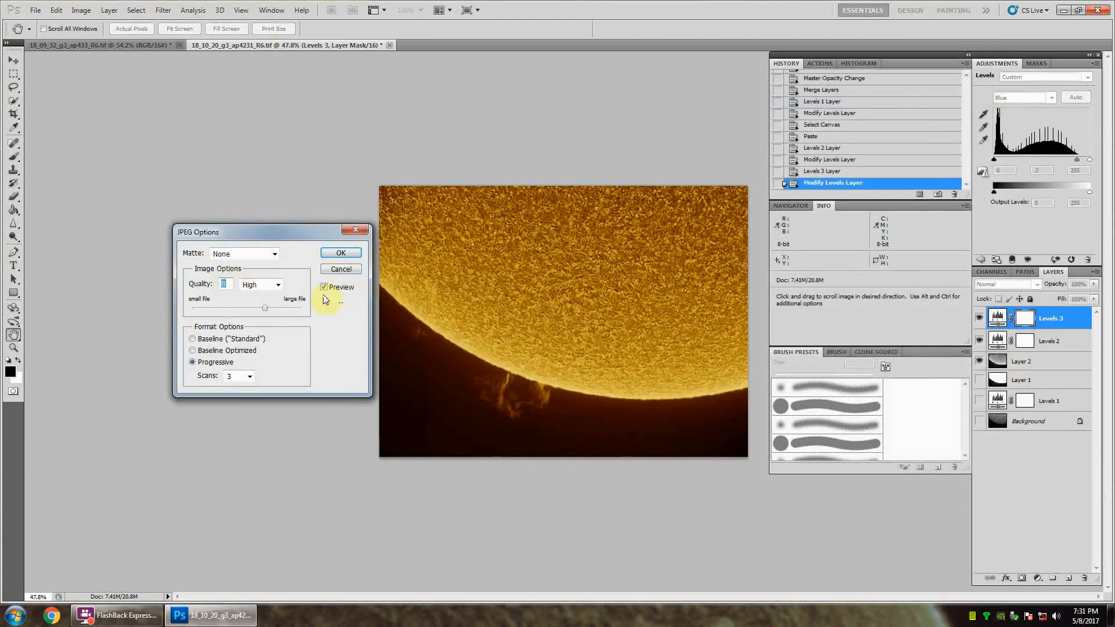
{"action": "left_click", "coordinate": [344, 254]}
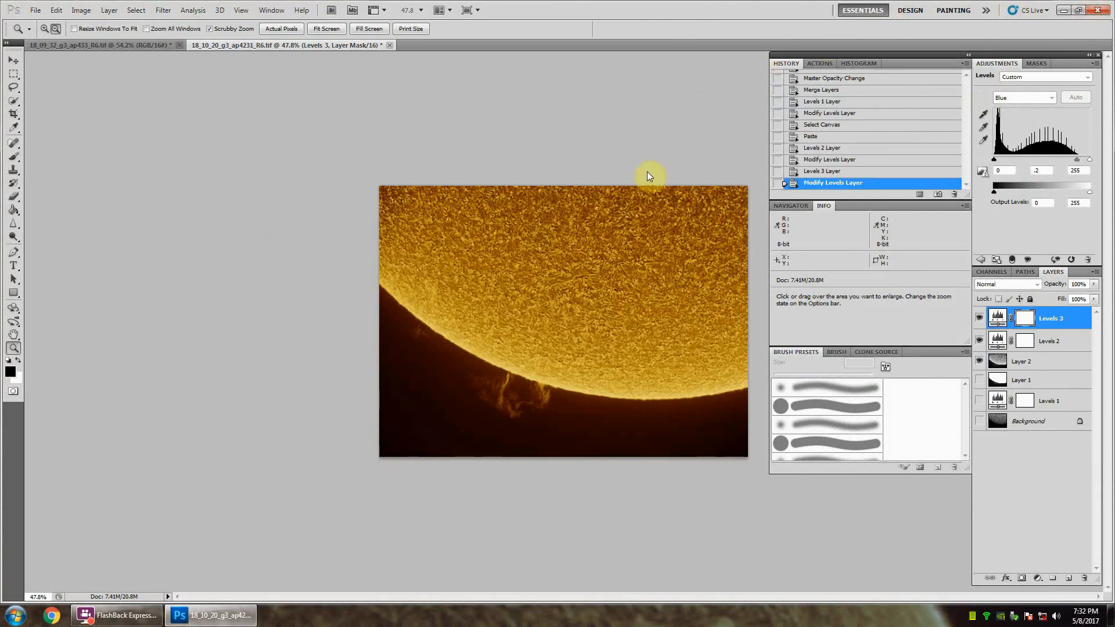
Step: Minimize Photoshop, go to the AS_f50 folder inside the desktop's DATA folder and view FinalImage.jpg
{"action": "left_click", "coordinate": [1063, 12]}
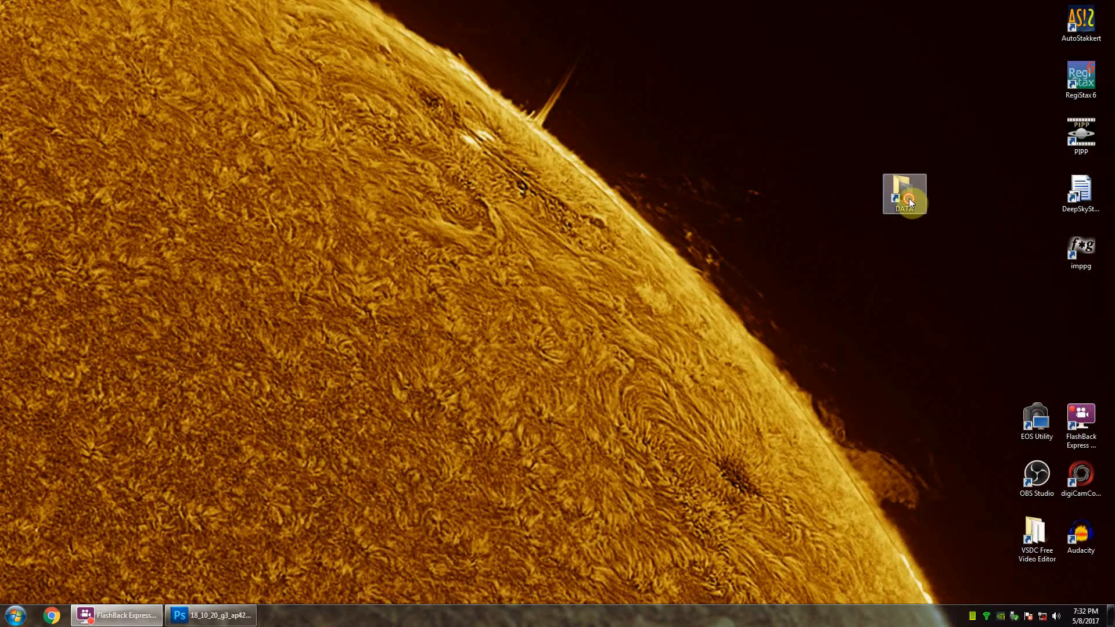
{"action": "double_click", "coordinate": [909, 200]}
{"action": "double_click", "coordinate": [240, 213]}
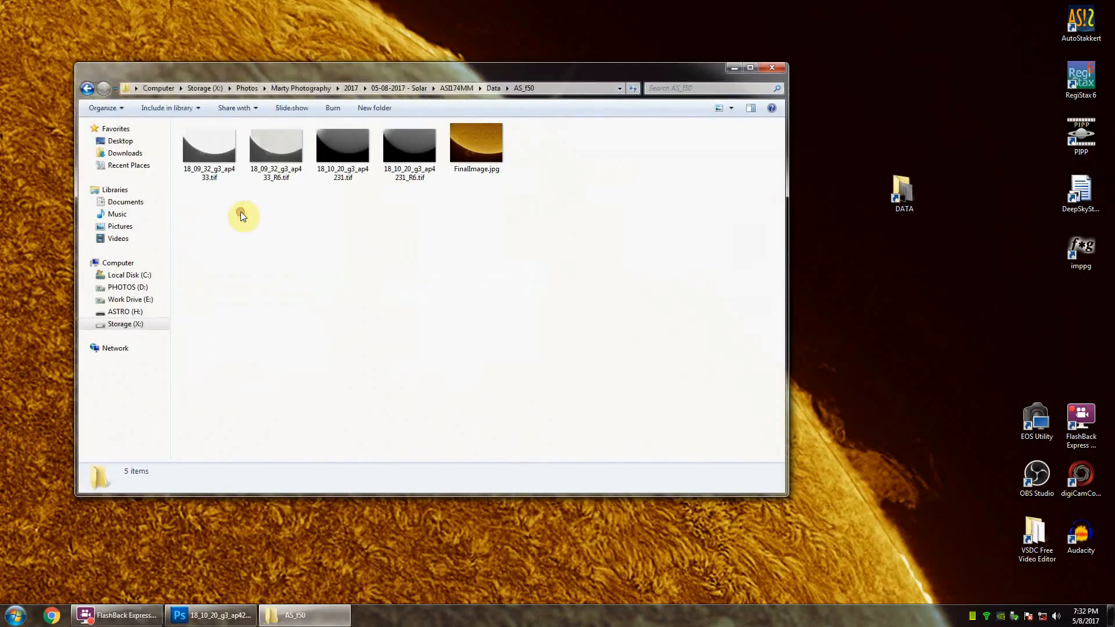
{"action": "left_click", "coordinate": [485, 155]}
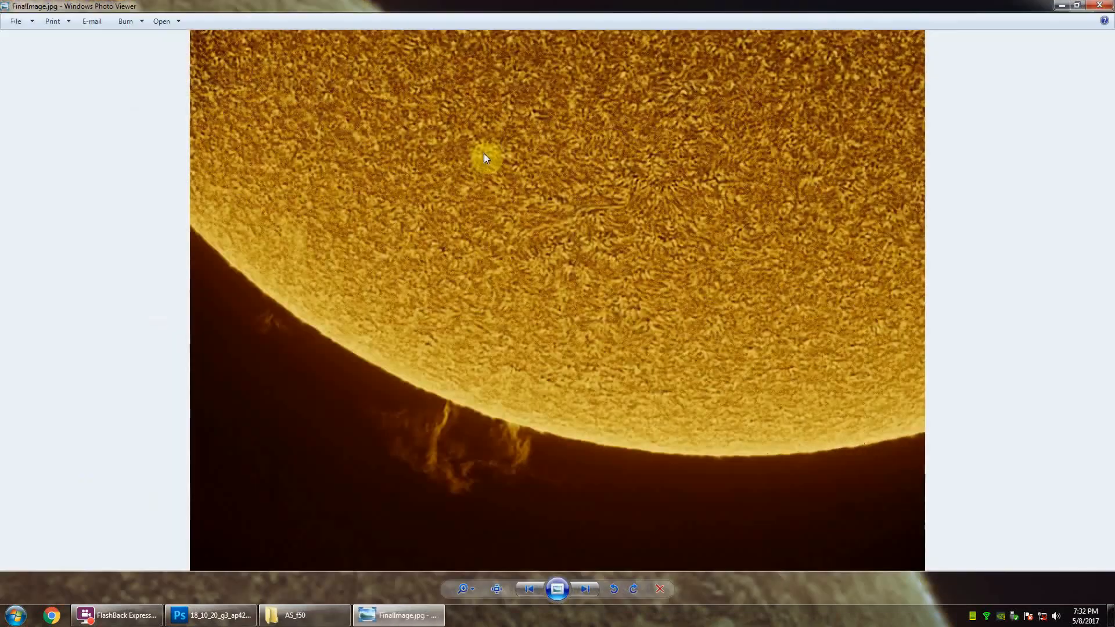